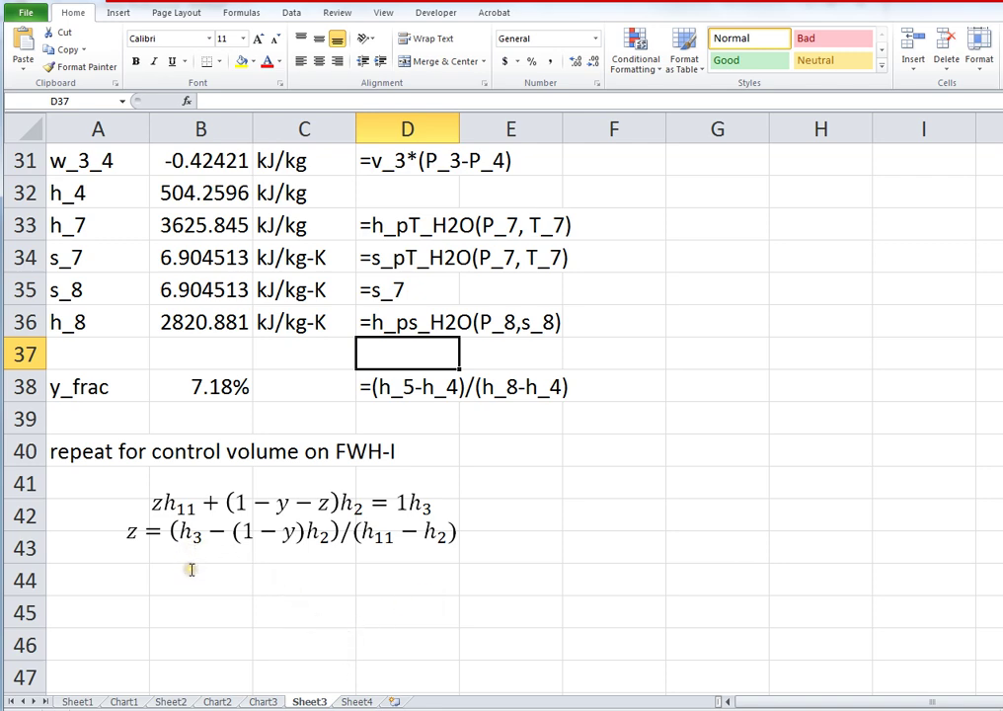
# On Sheet4, move the red dashed control-volume oval from FWH II onto Open FWH I.
pyautogui.click(357, 702)
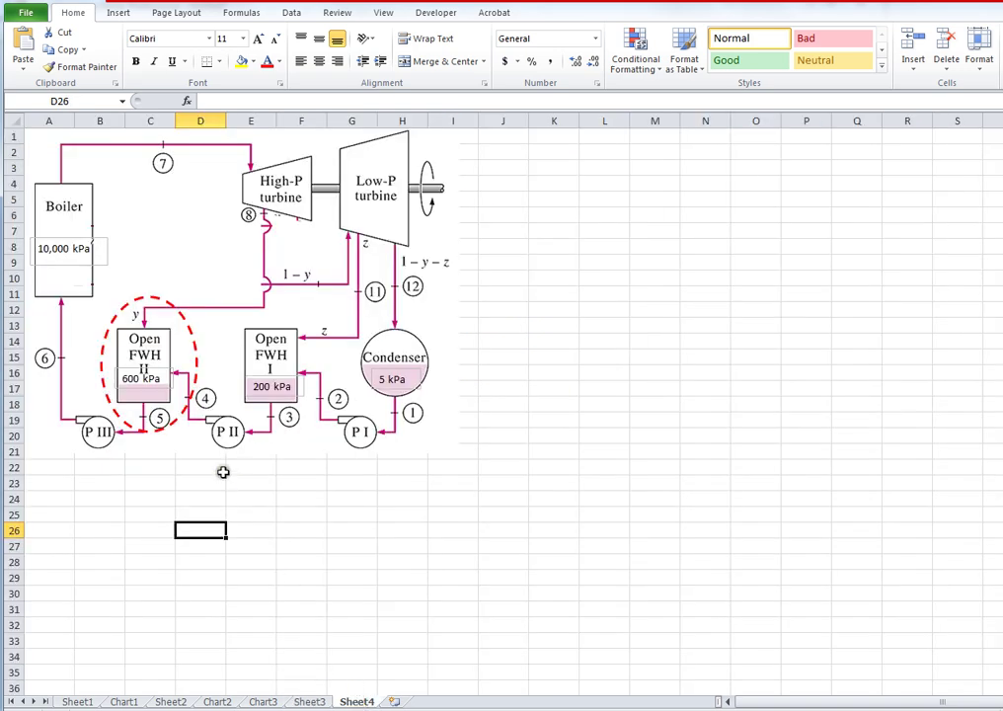
pyautogui.moveTo(178, 419)
pyautogui.mouseDown()
pyautogui.moveTo(300, 425)
pyautogui.moveTo(334, 447)
pyautogui.mouseUp()
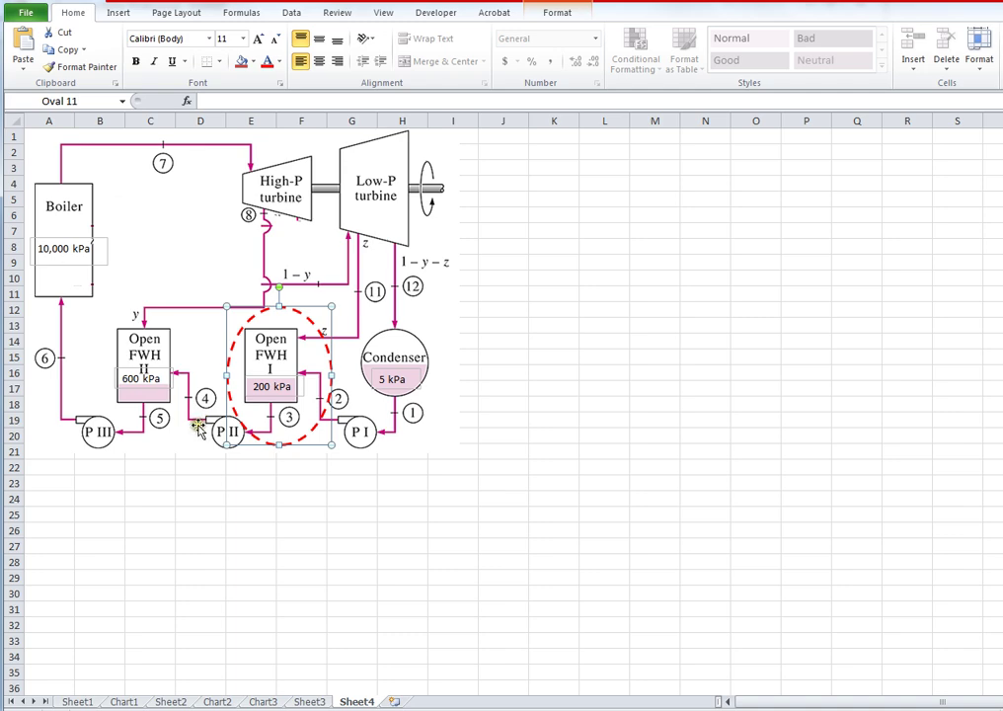
# On Sheet3, add the (1−y) factor before h3 in the first FWH-I balance, checking Sheet4's diagram.
pyautogui.click(310, 701)
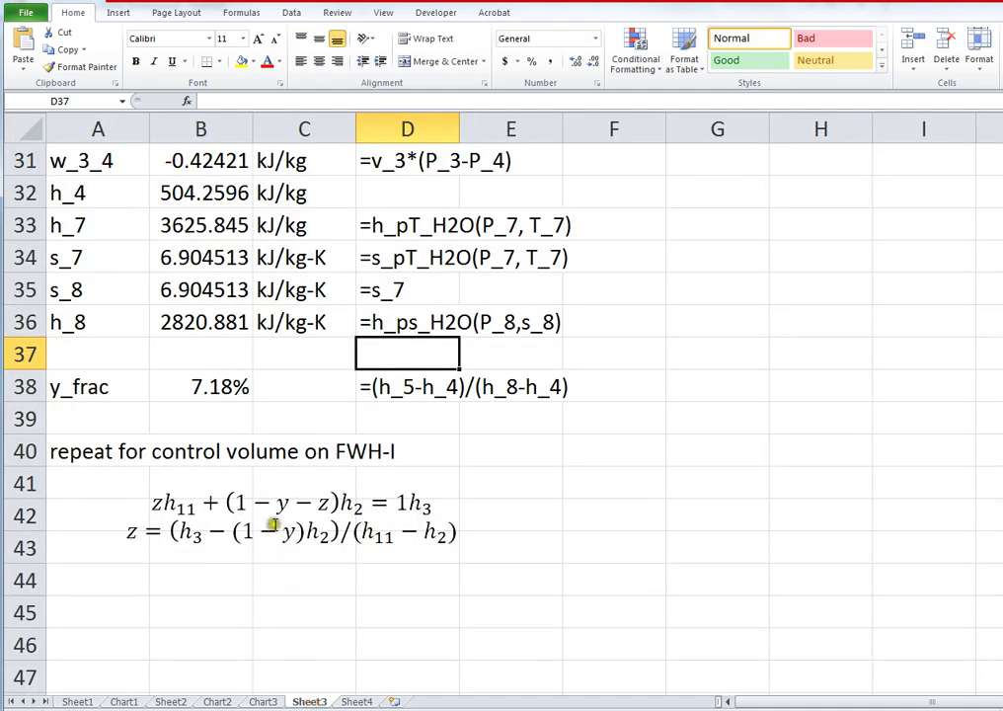
pyautogui.doubleClick(297, 506)
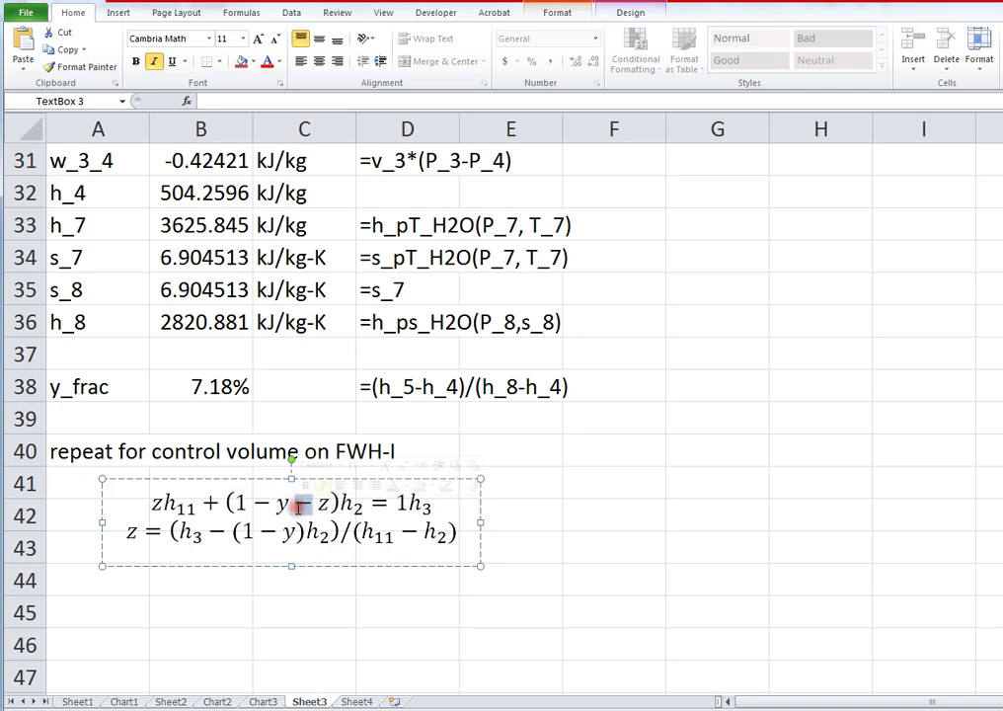
pyautogui.click(396, 505)
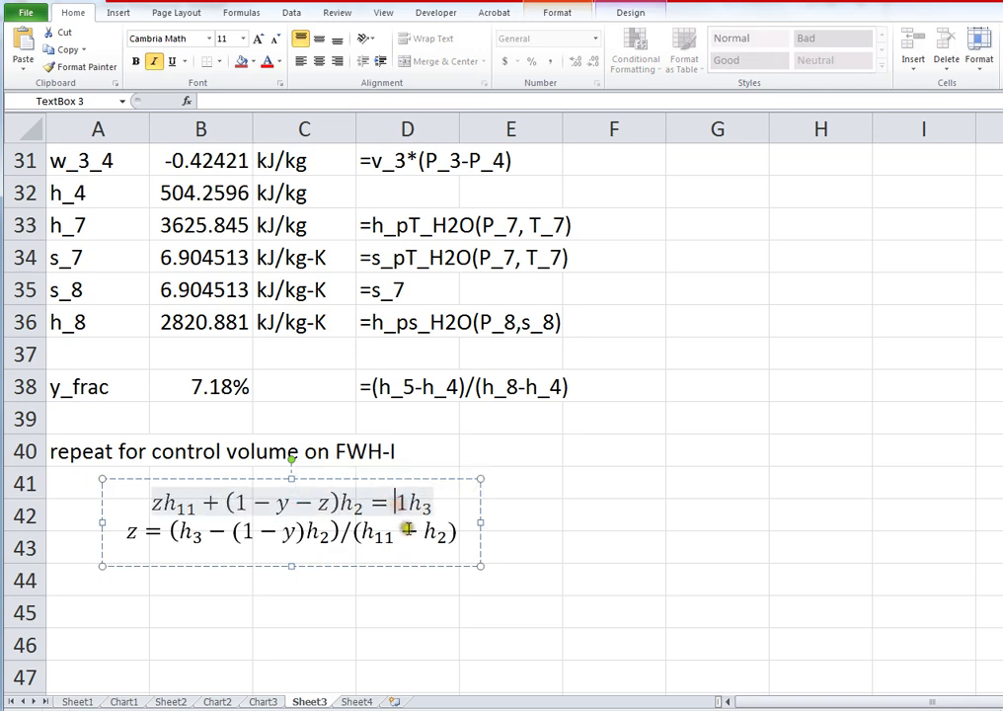
pyautogui.write('(')
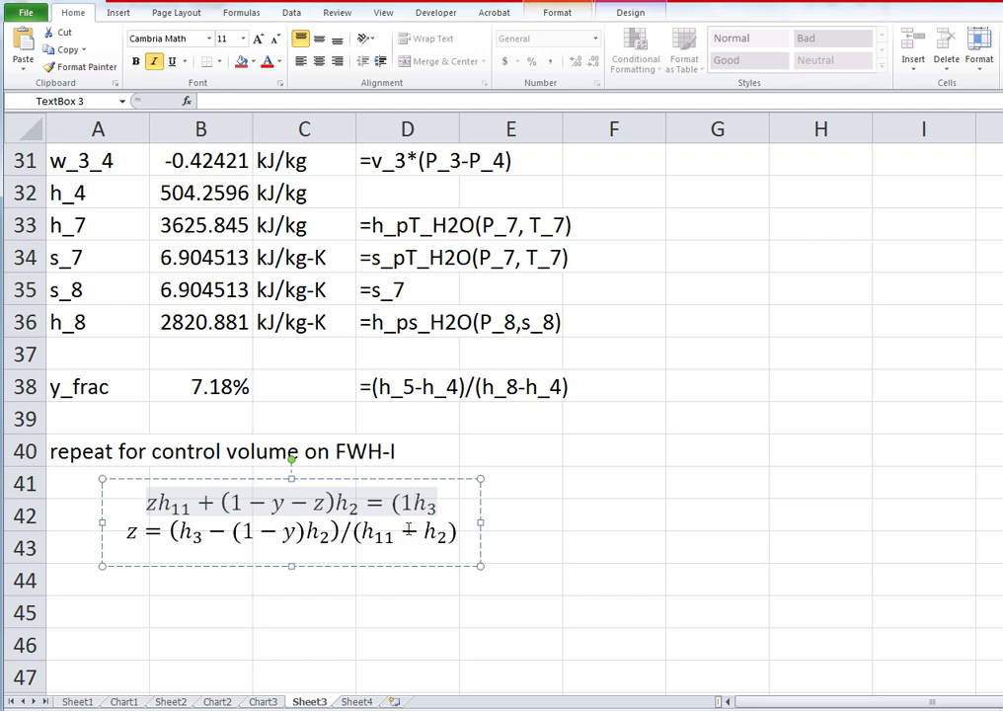
pyautogui.write('-y)')
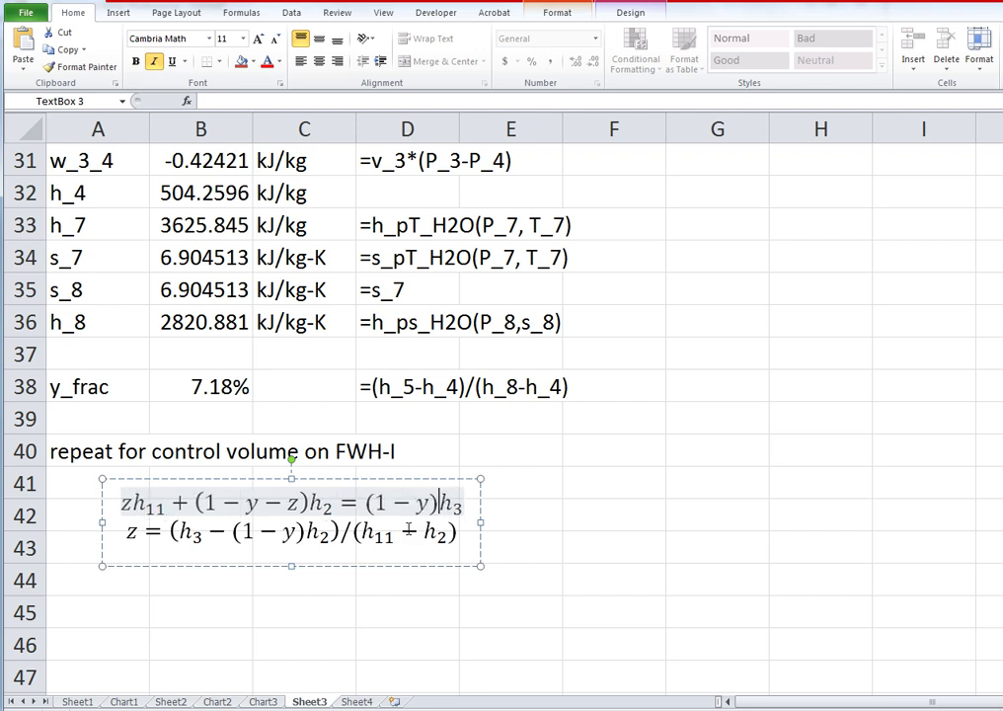
pyautogui.click(356, 701)
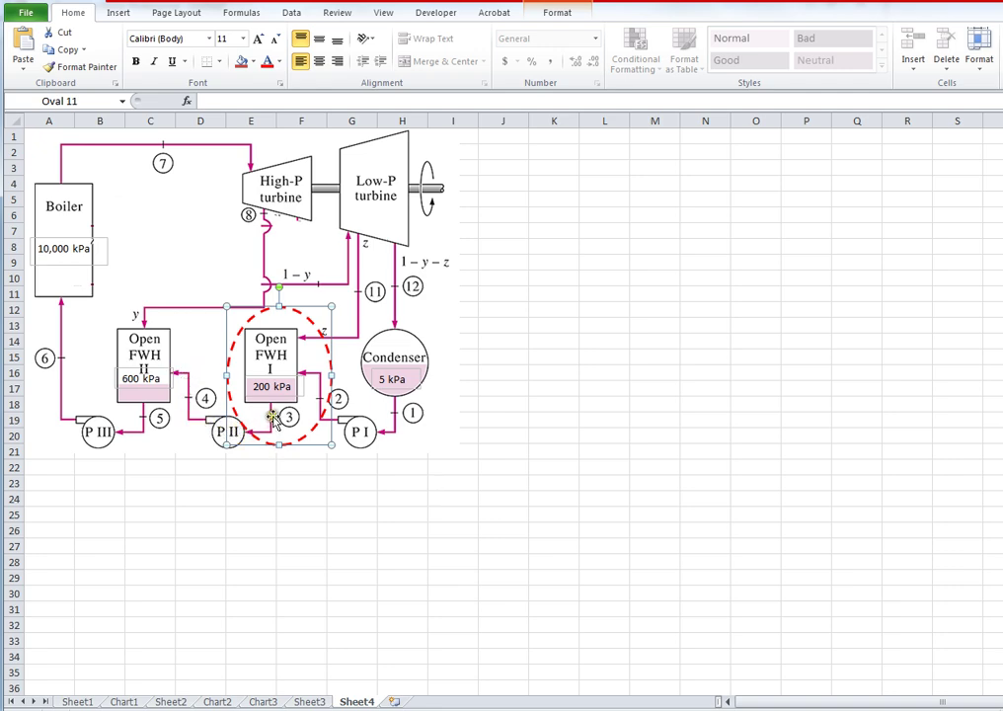
pyautogui.click(314, 702)
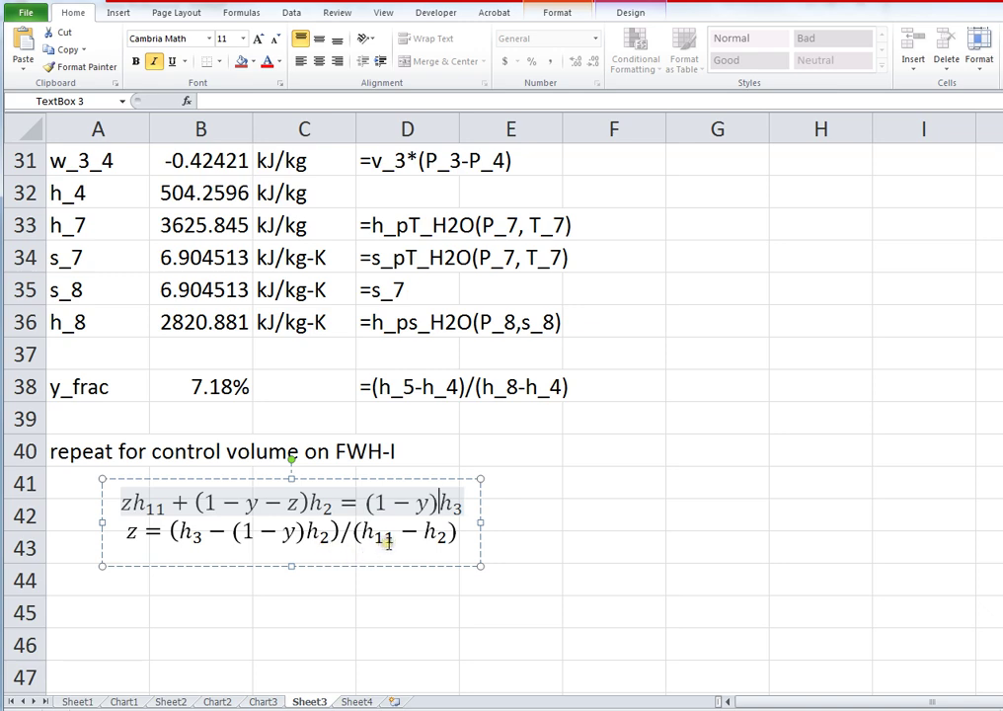
# Move (1 − y) to multiply (h3 − h2) in the z equation, deleting the factor before h2.
pyautogui.click(180, 533)
pyautogui.click(173, 533)
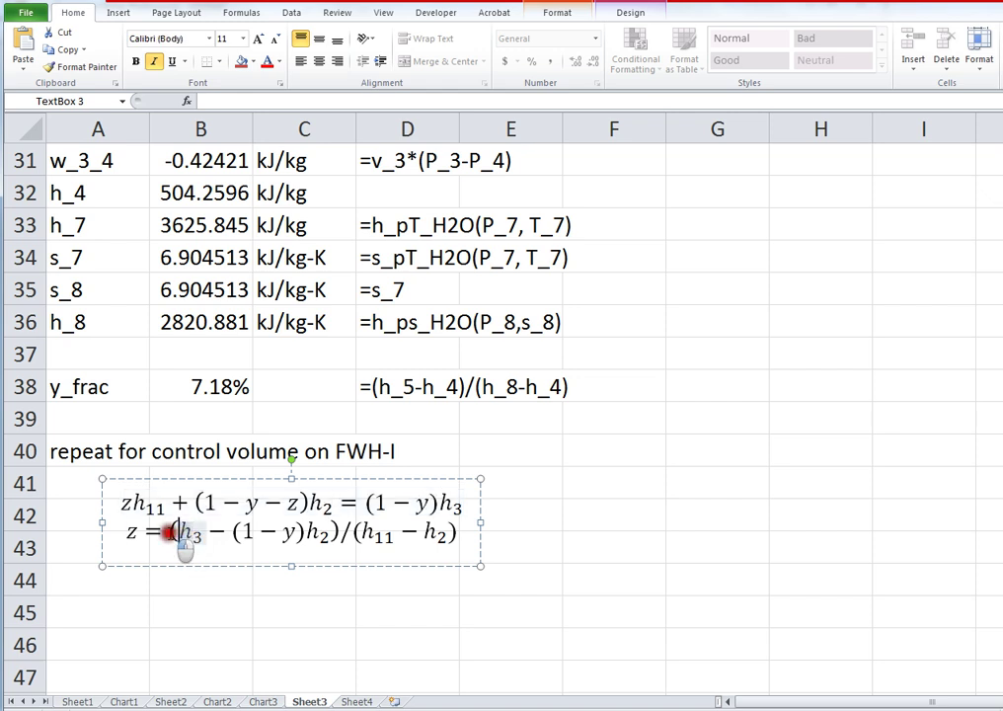
pyautogui.click(170, 533)
pyautogui.write('(1 ')
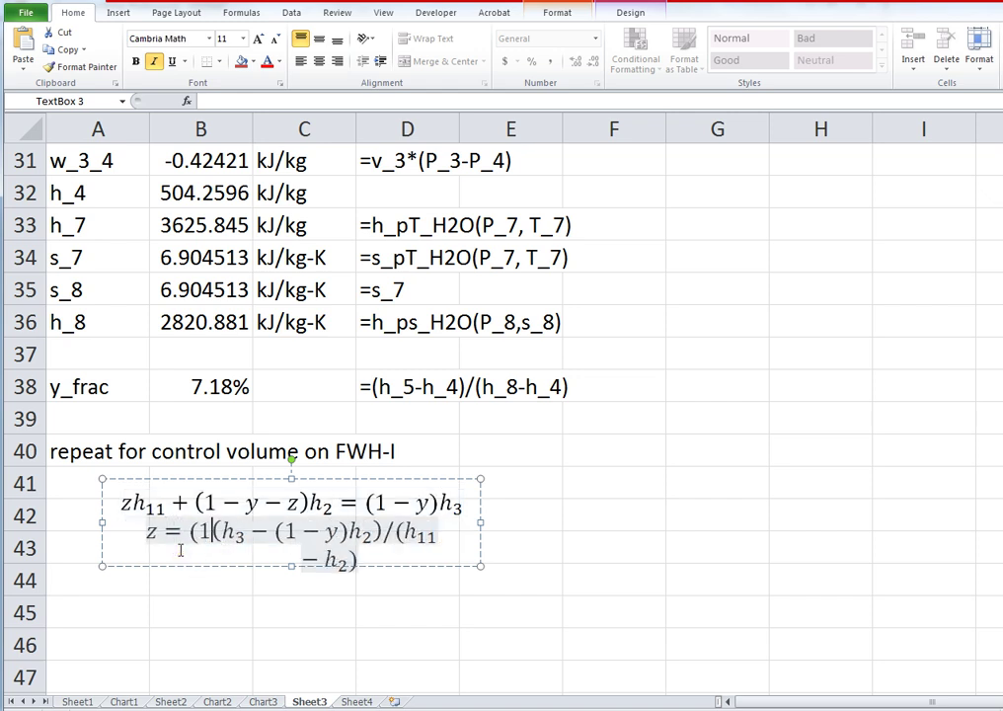
pyautogui.write('- ')
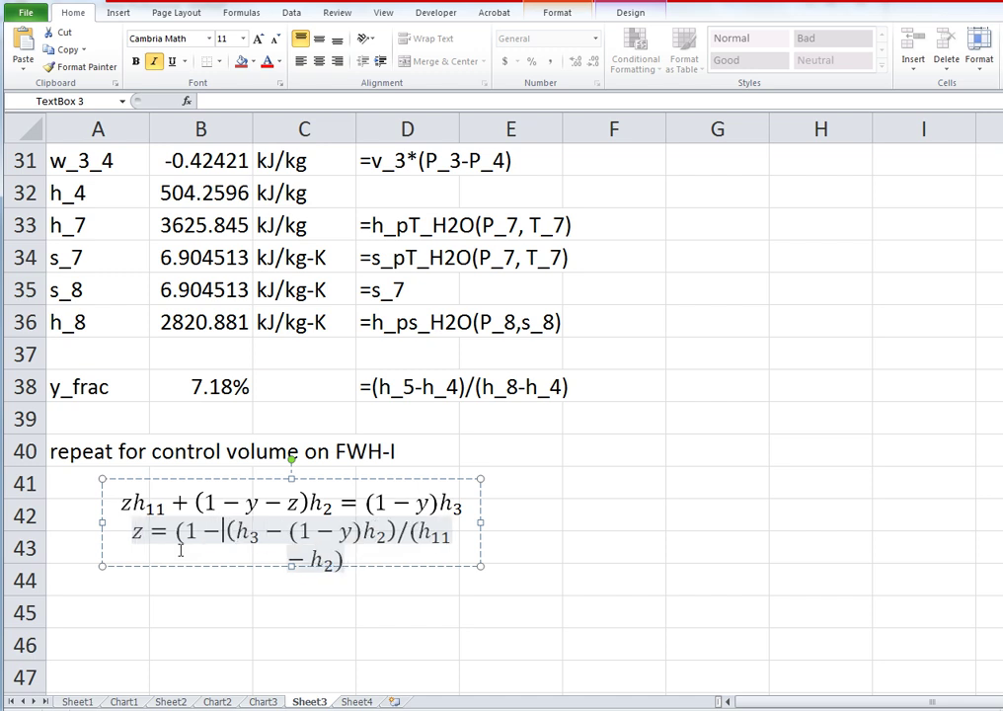
pyautogui.write('y)')
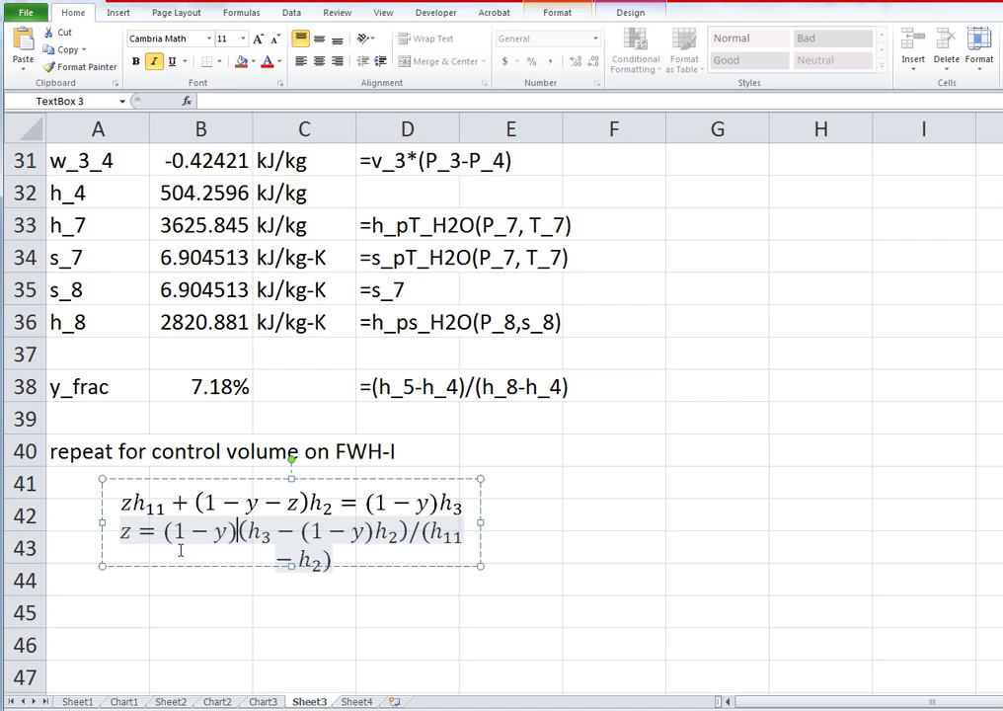
pyautogui.press('Right')
pyautogui.press('Right')
pyautogui.press('Right')
pyautogui.press('Right')
pyautogui.press('Right')
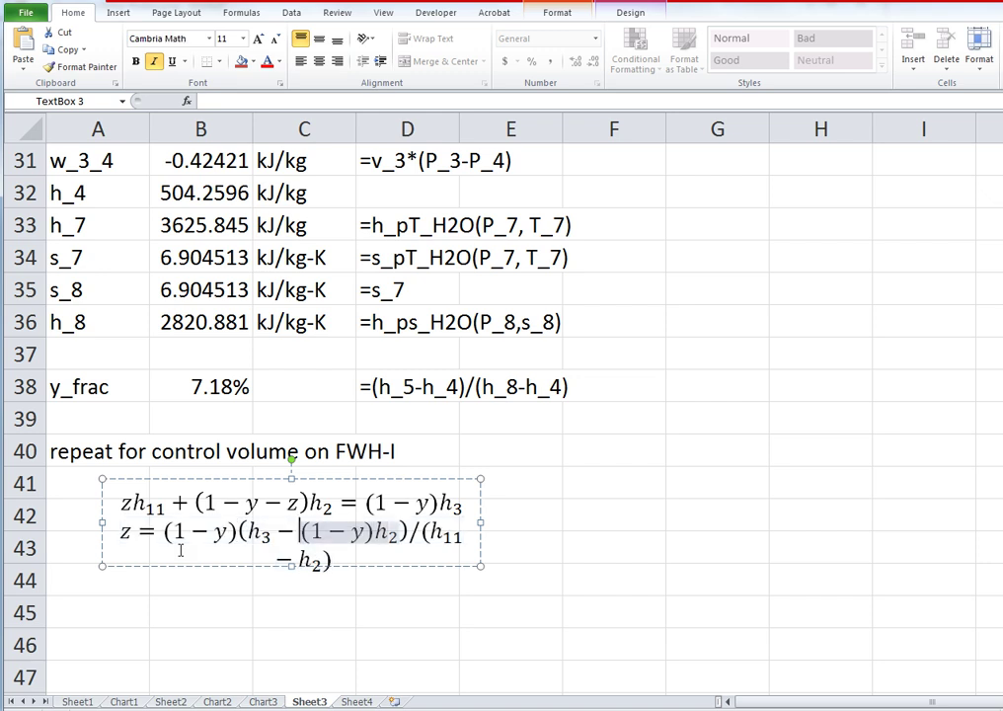
pyautogui.hotkey('shift', 'Right')
pyautogui.hotkey('shift', 'Right')
pyautogui.hotkey('shift', 'Right')
pyautogui.hotkey('shift', 'Right')
pyautogui.hotkey('shift', 'Right')
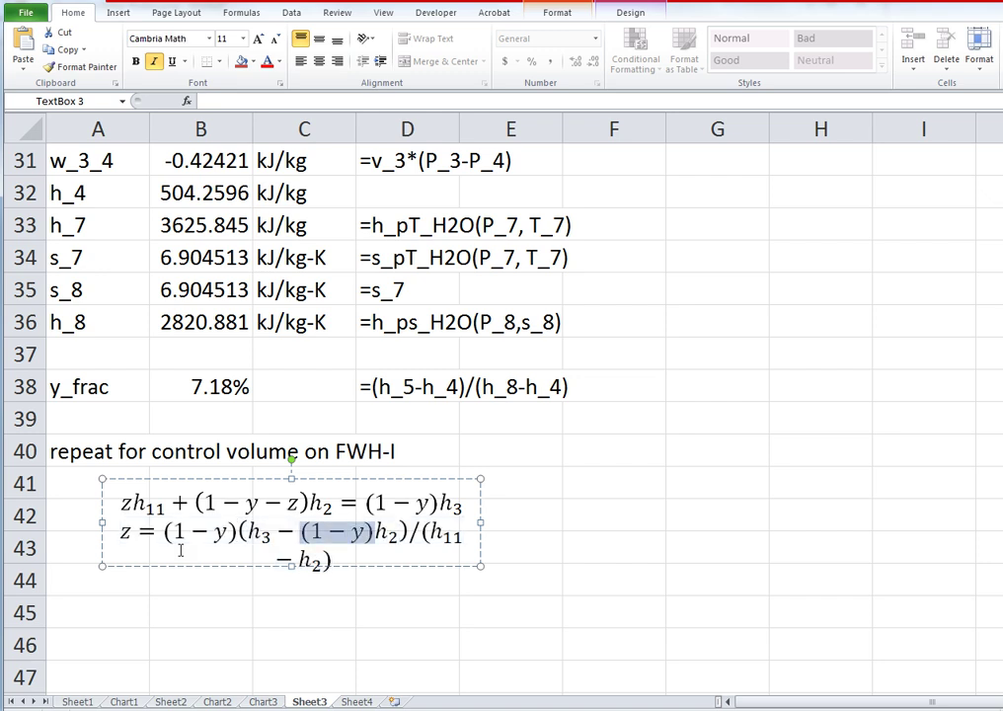
pyautogui.press('Delete')
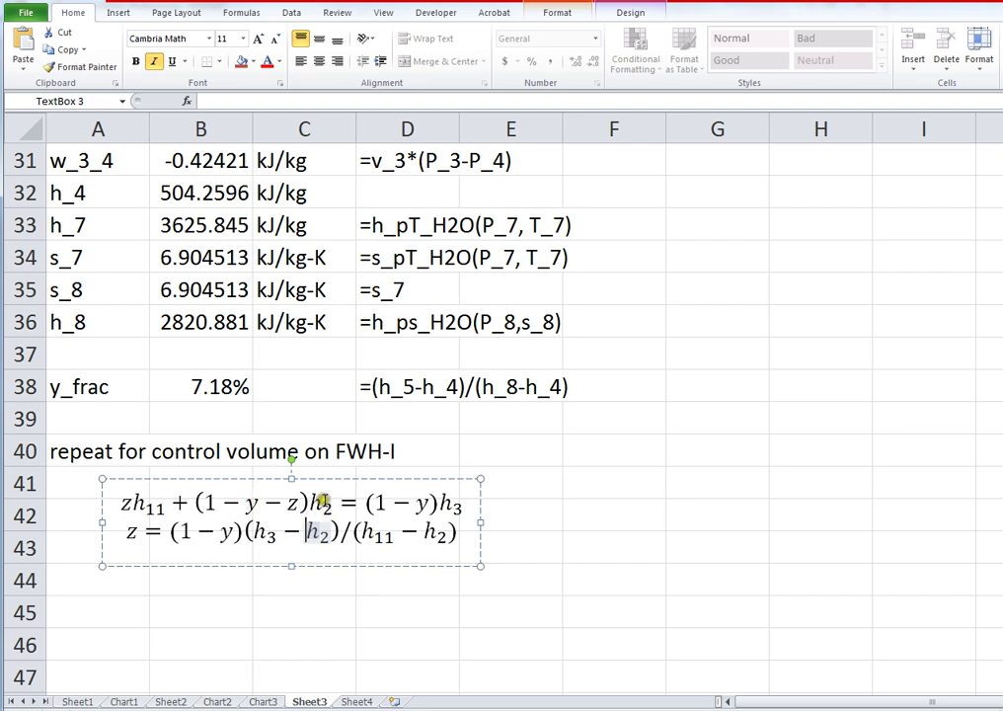
pyautogui.click(308, 533)
pyautogui.doubleClick(312, 533)
# Exit the equation box, review the h_3 row (A28:C28), then display the Chart3 T-s diagram.
pyautogui.click(108, 606)
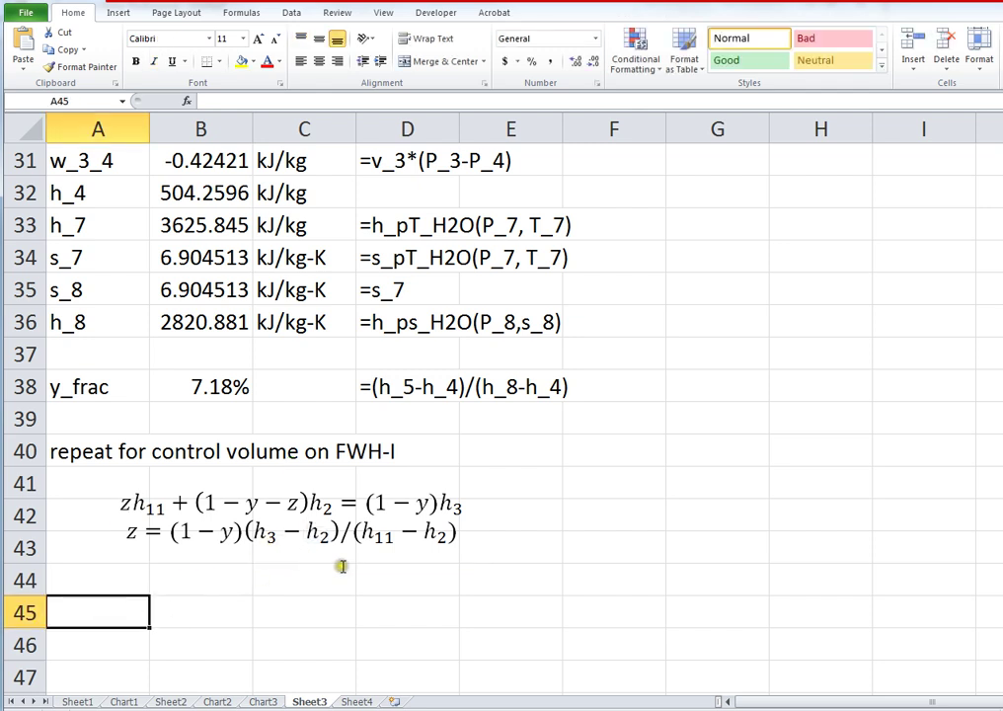
pyautogui.scroll(1, 342, 566)
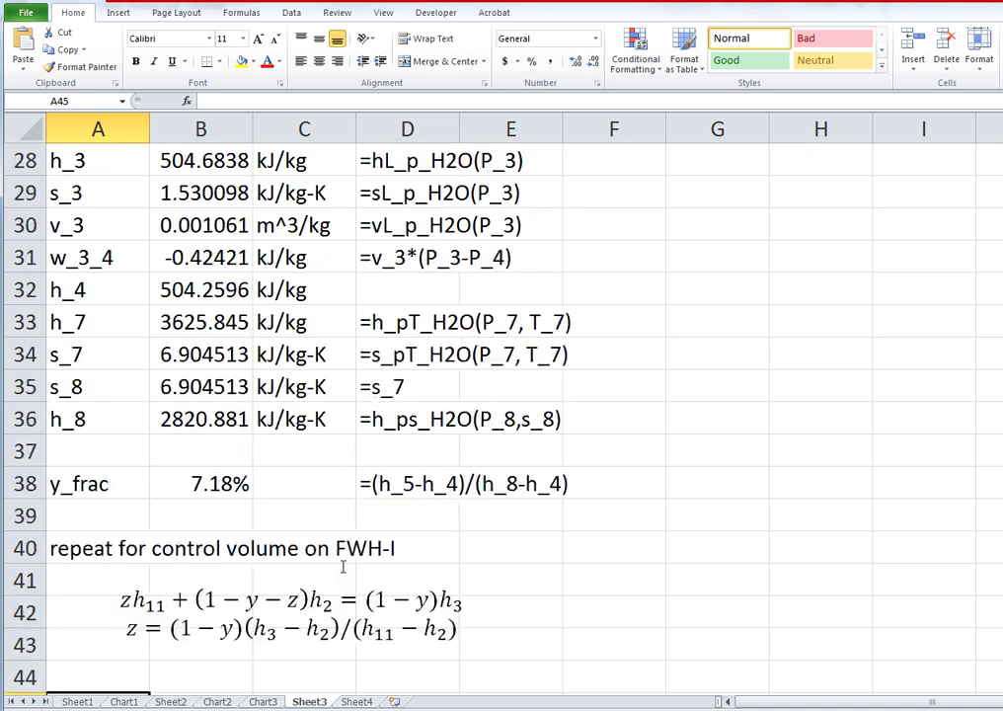
pyautogui.scroll(1, 343, 566)
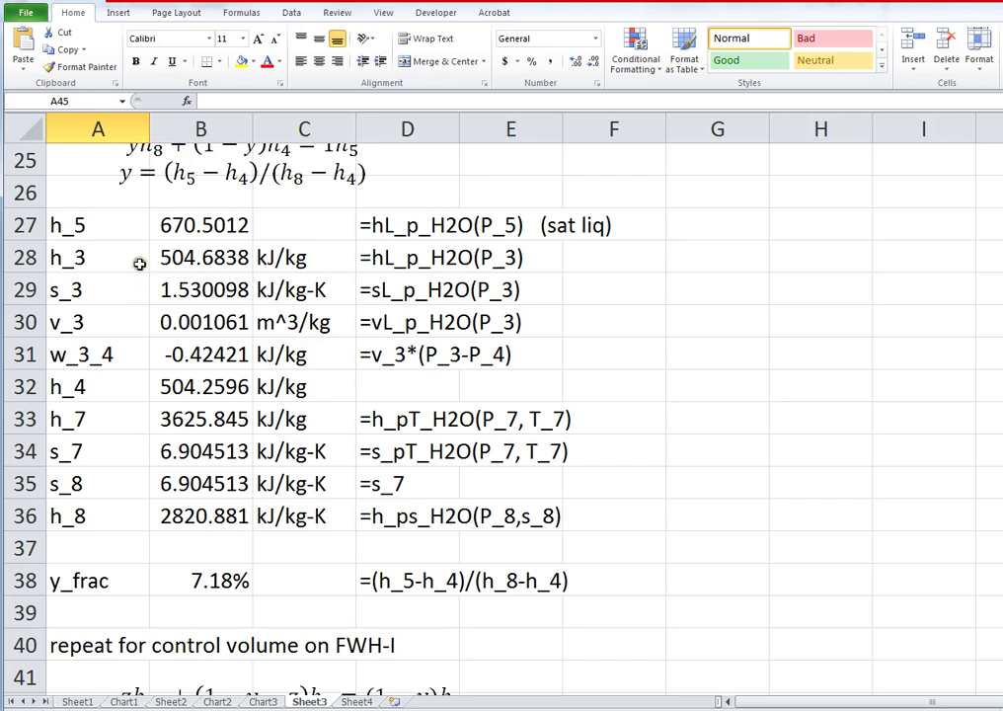
pyautogui.click(85, 257)
pyautogui.moveTo(85, 256); pyautogui.dragTo(275, 259)
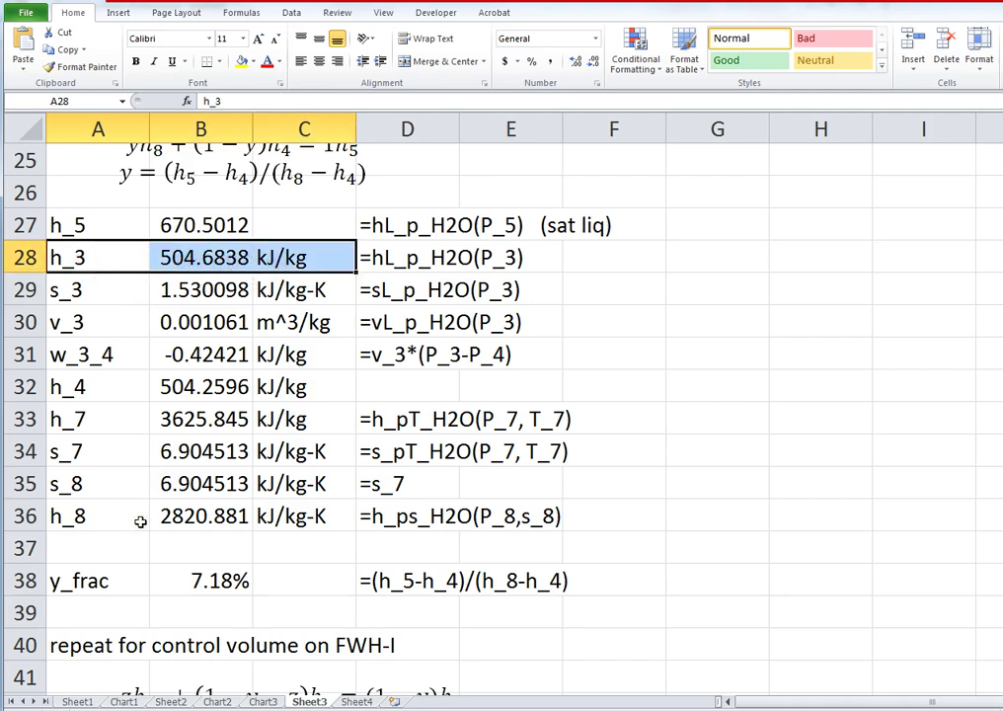
pyautogui.scroll(-2, 140, 521)
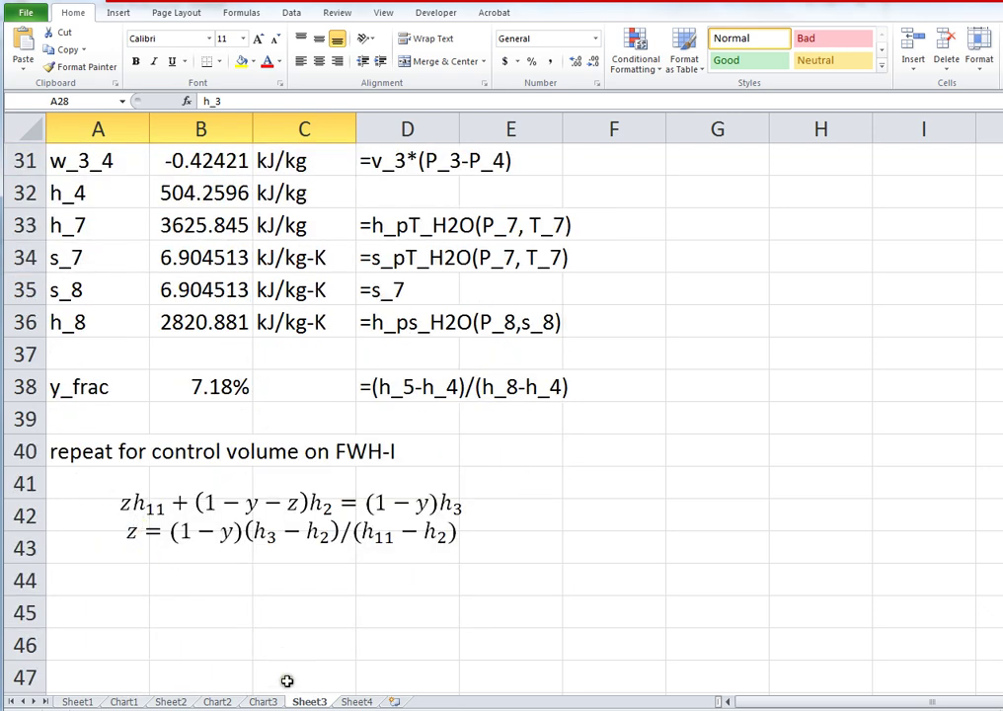
pyautogui.click(262, 701)
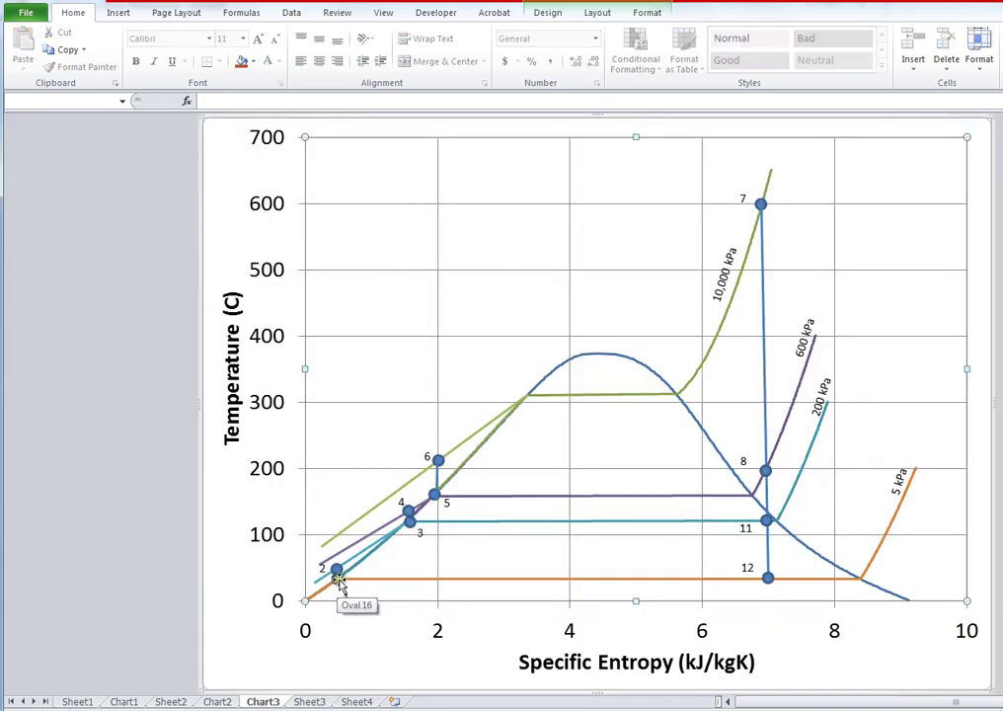
# Inspect the state point 2 marker on the Chart3 T-s diagram, then go back to Sheet3.
pyautogui.click(337, 572)
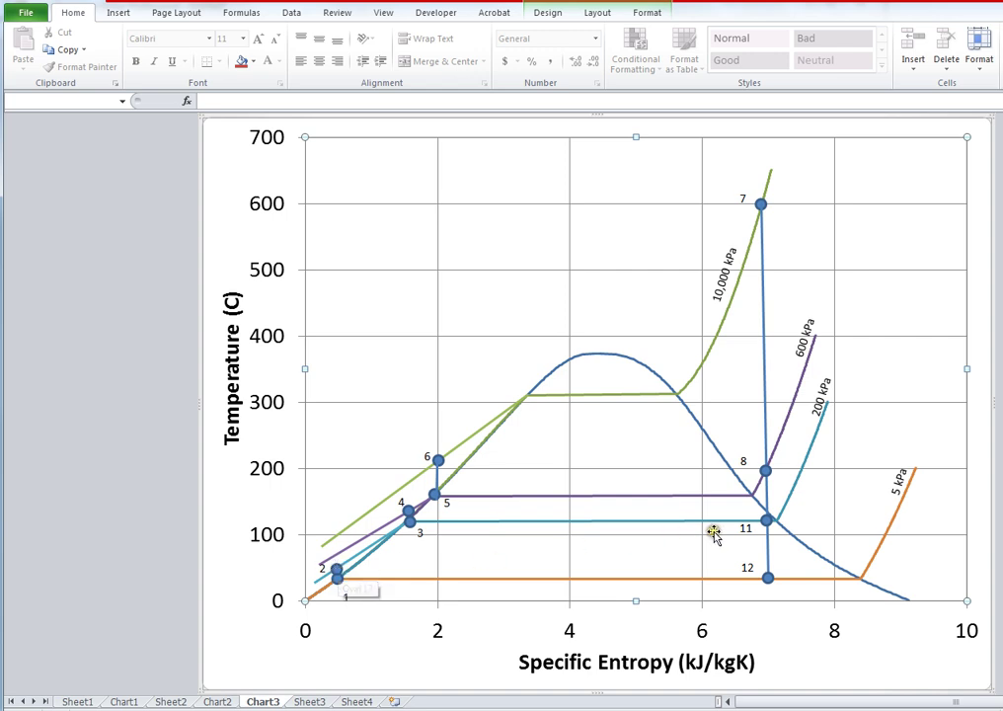
pyautogui.click(776, 522)
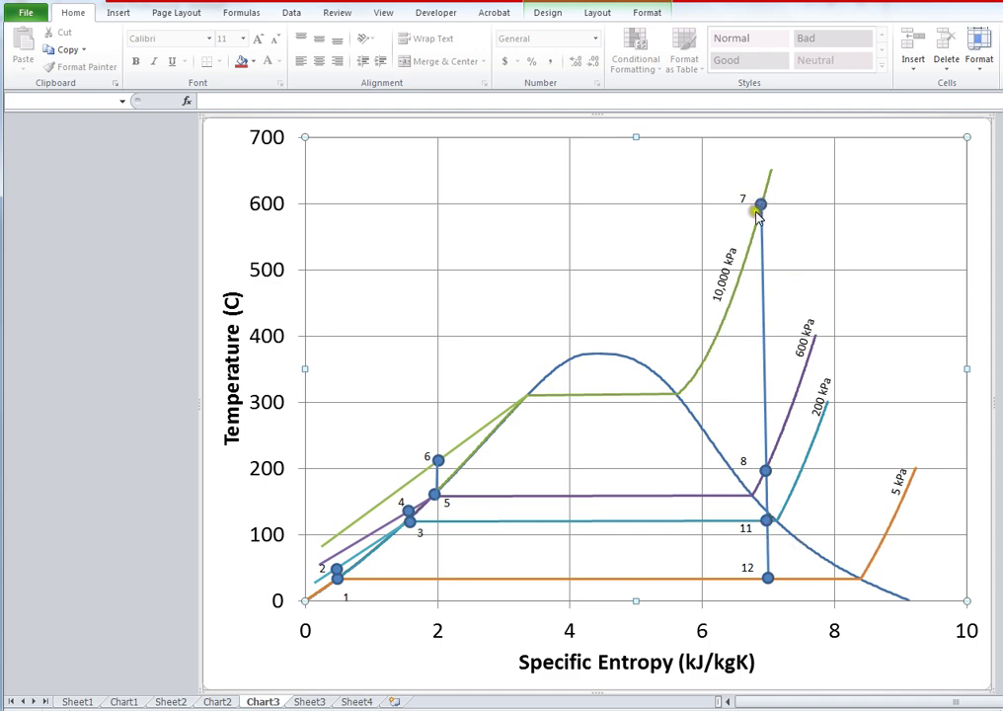
pyautogui.click(310, 701)
# Enter label h_1 in A44 with formula =hL_p_H2O(P_1) in B44.
pyautogui.click(95, 580)
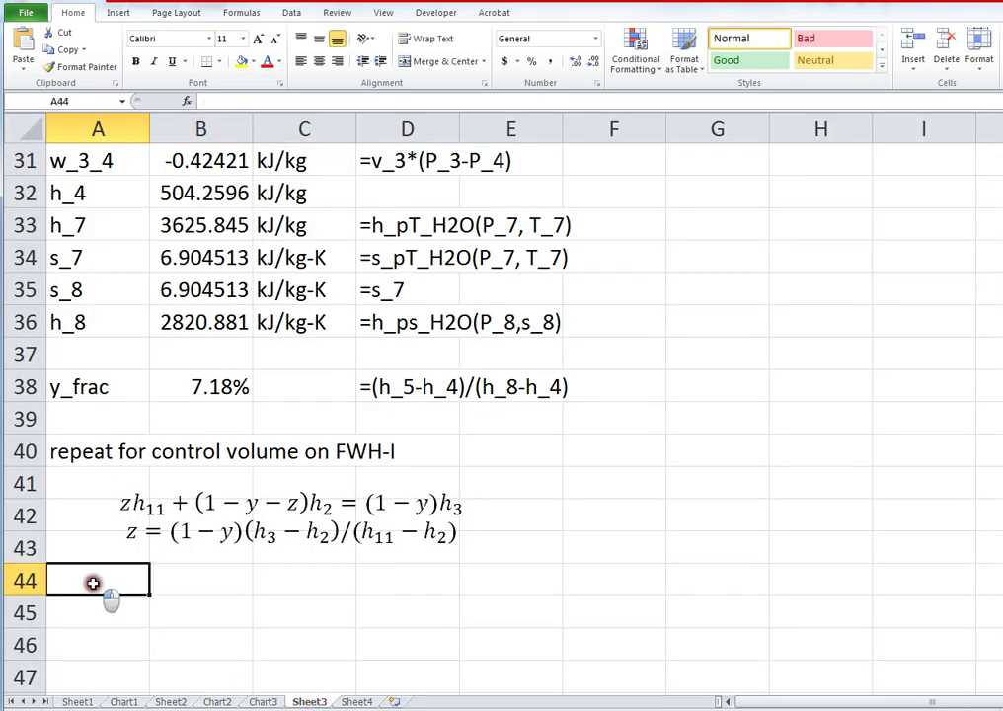
pyautogui.write('h')
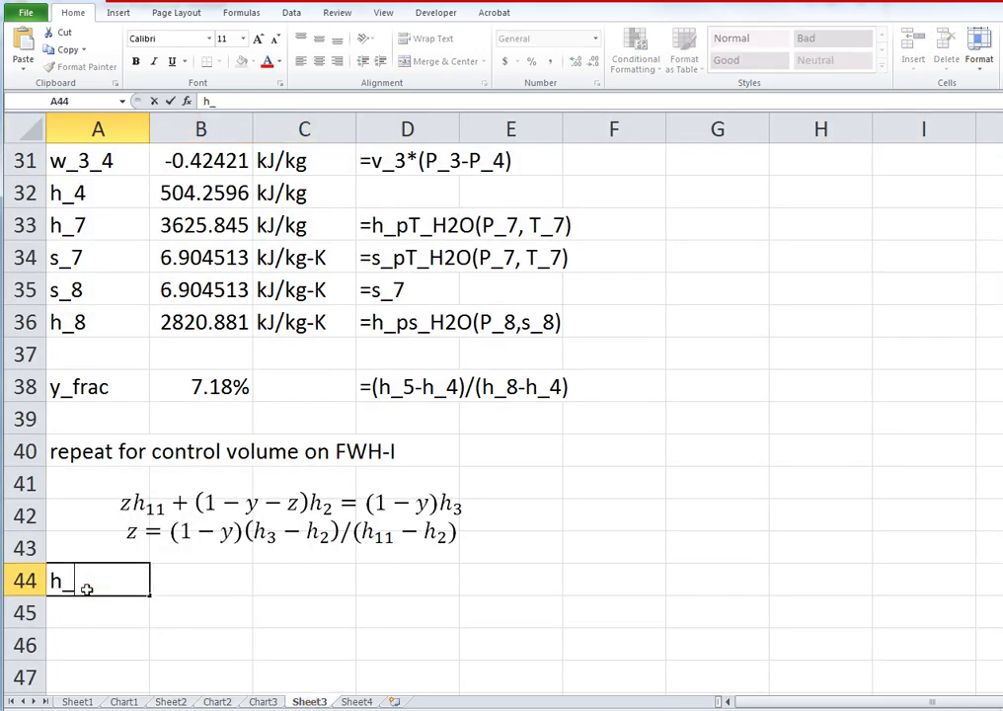
pyautogui.write('_1')
pyautogui.press('Tab')
pyautogui.write('=')
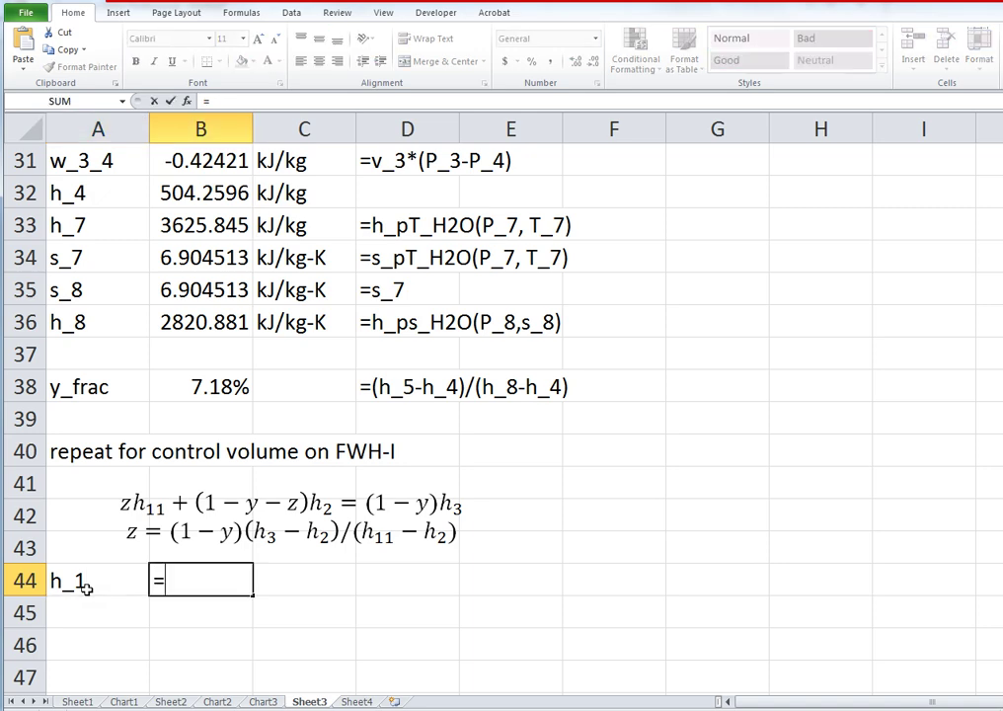
pyautogui.write('HL')
pyautogui.press('BackSpace')
pyautogui.press('BackSpace')
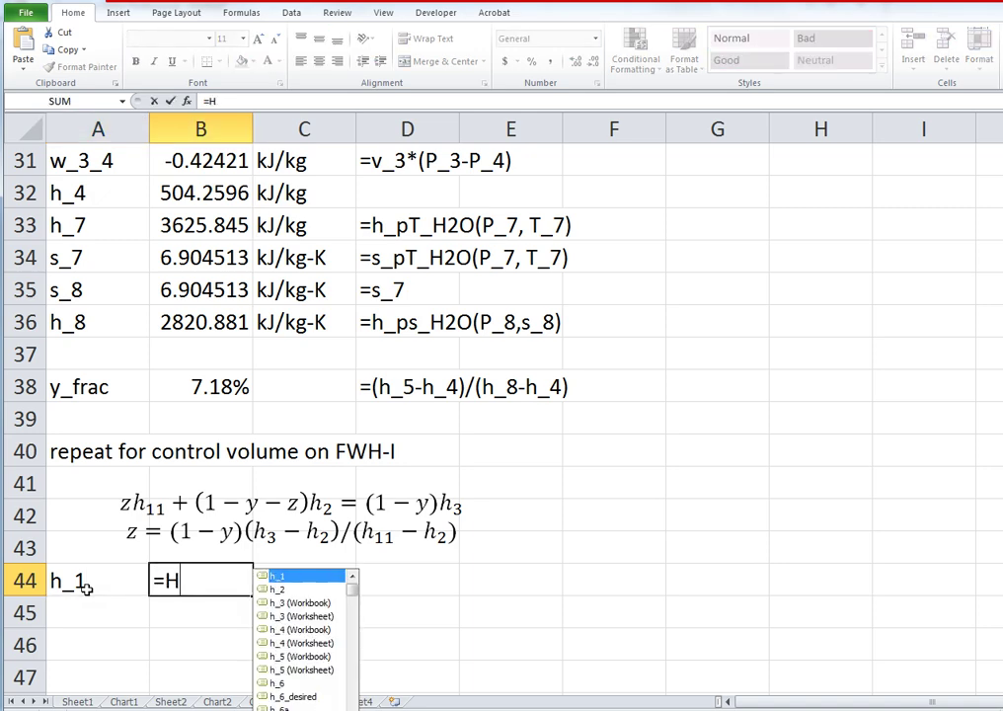
pyautogui.write('hL')
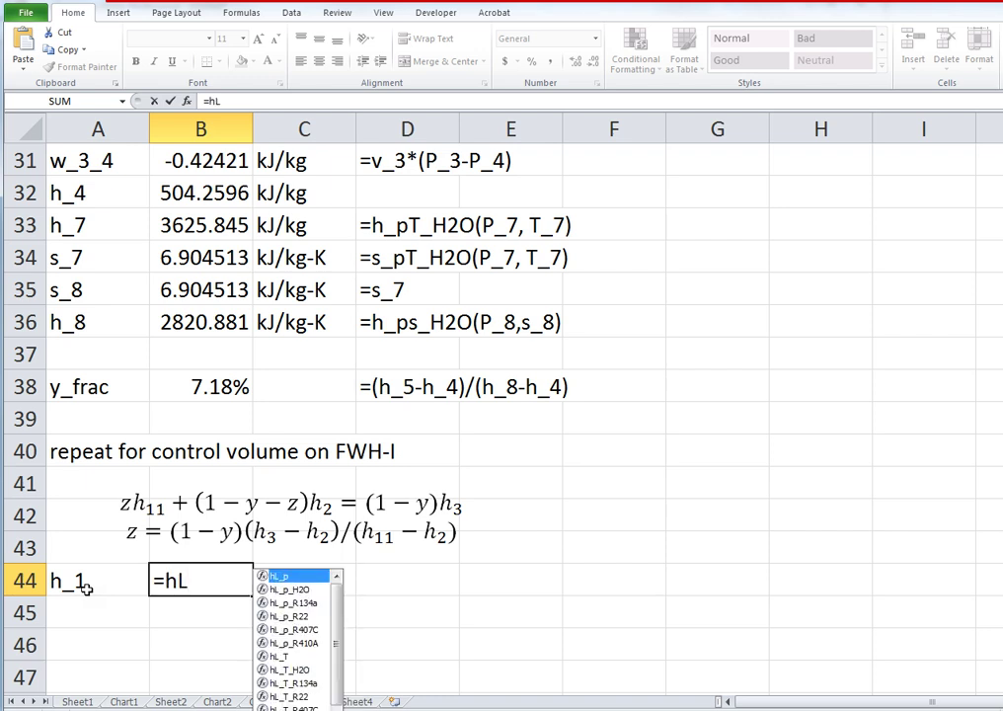
pyautogui.press('Down')
pyautogui.press('Tab')
pyautogui.write('P')
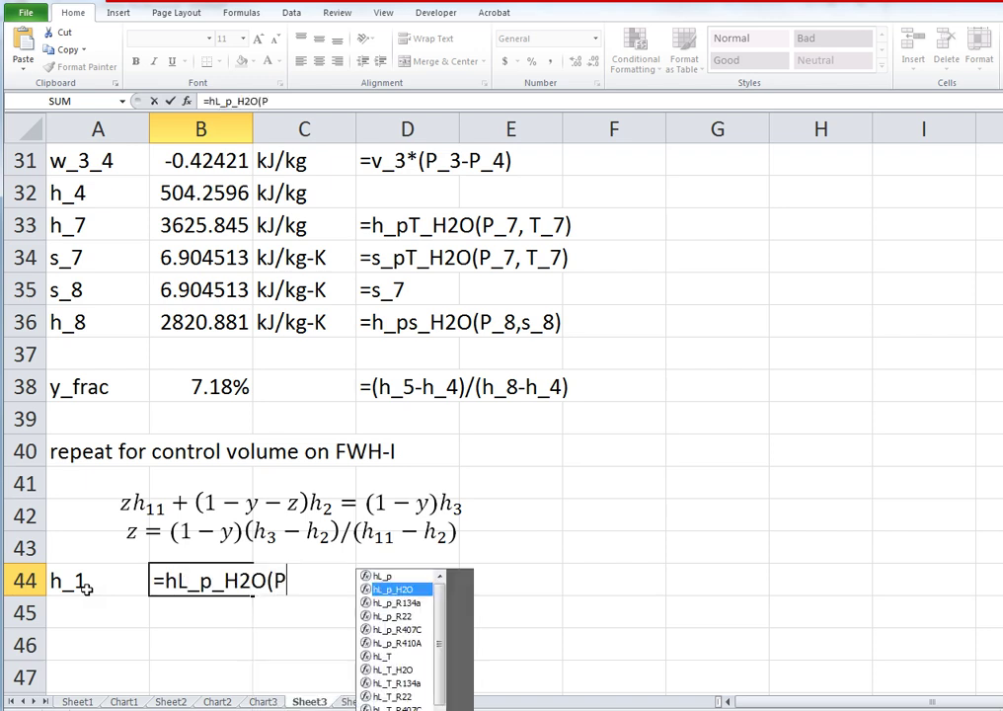
pyautogui.write('_1)')
pyautogui.press('Return')
pyautogui.press('Up')
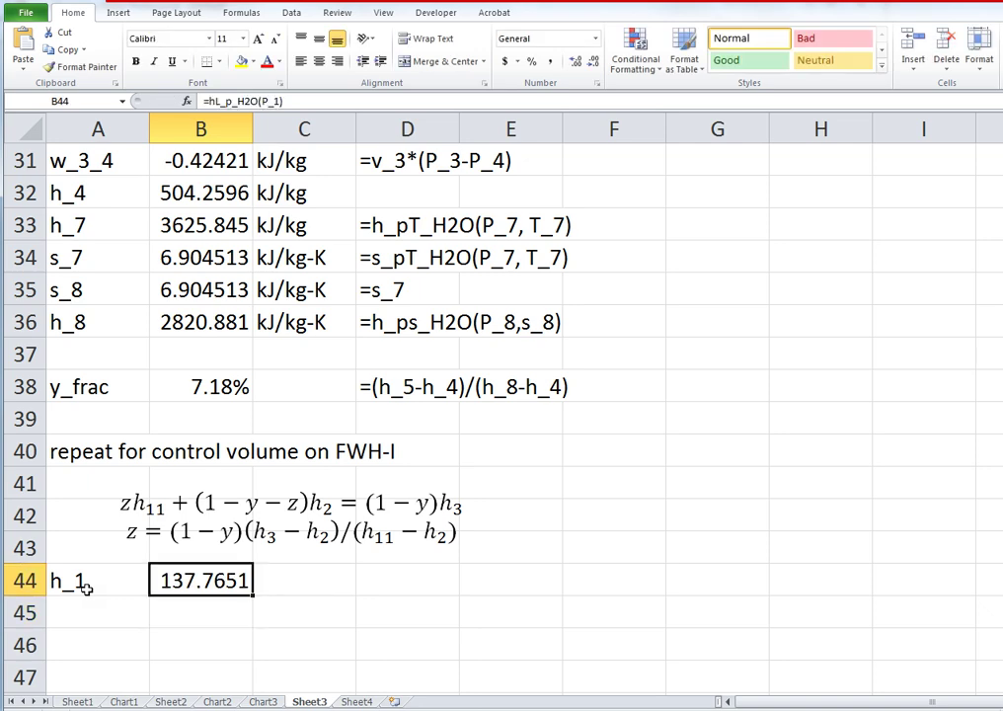
# Note the h_1 formula as text in D44 and give it units kJ/kg in C44.
pyautogui.press('F2')
pyautogui.hotkey('shift', 'Home')
pyautogui.hotkey('ctrl', 'c')
pyautogui.press('Return')
pyautogui.press('Up')
pyautogui.press('Right')
pyautogui.press('Right')
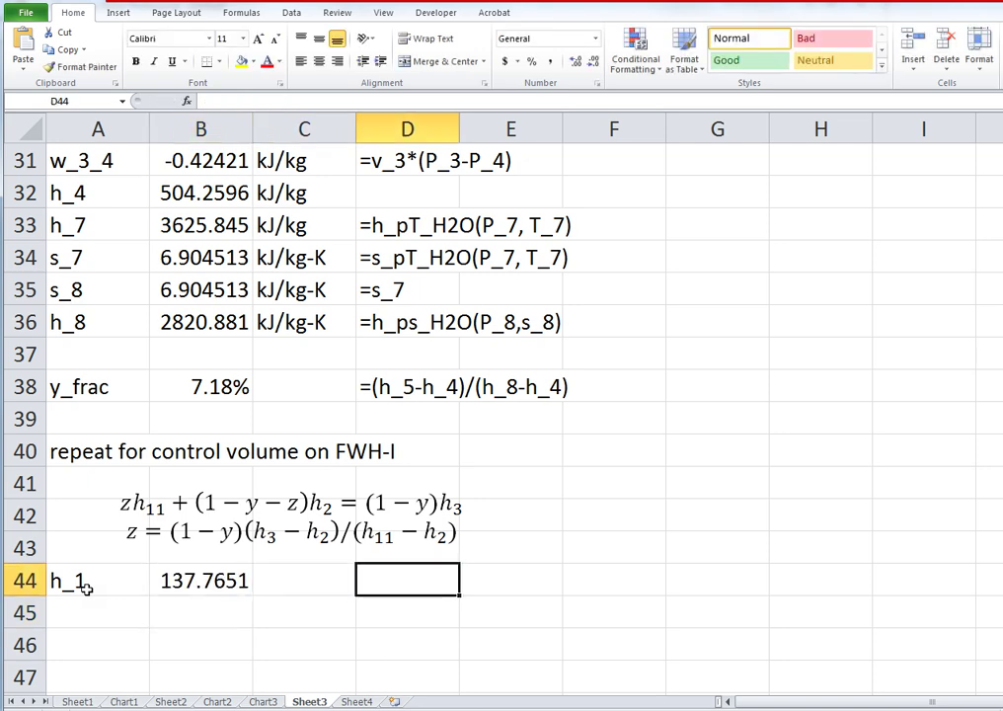
pyautogui.write("'")
pyautogui.hotkey('ctrl', 'v')
pyautogui.press('Return')
pyautogui.press('Up')
pyautogui.press('Left')
pyautogui.write('k')
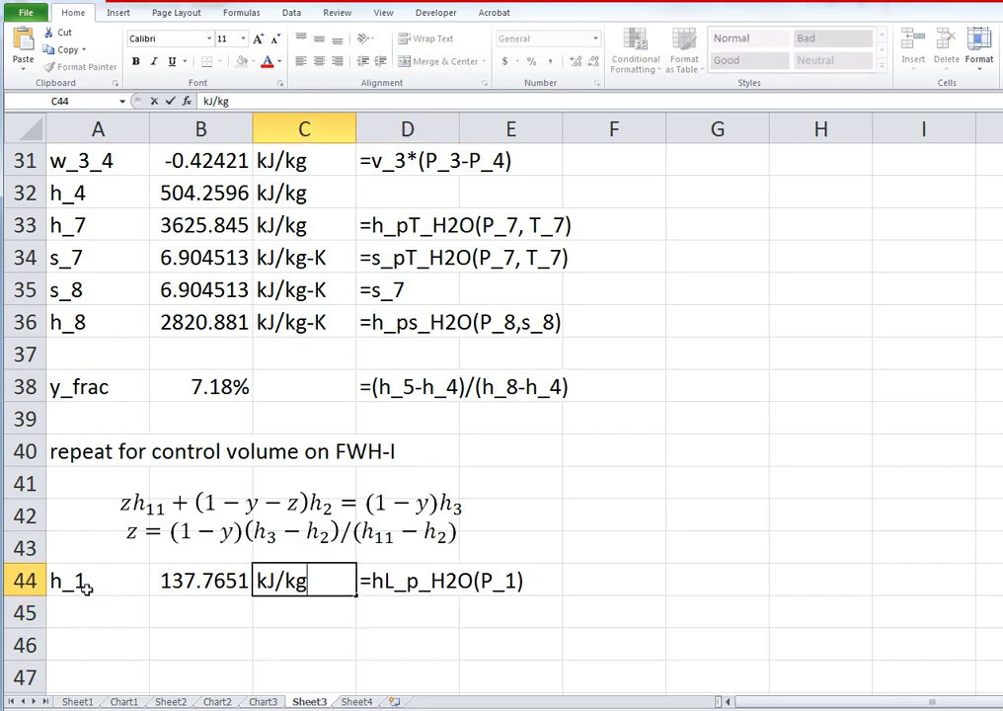
pyautogui.write('J/kg')
pyautogui.press('Return')
pyautogui.press('Left')
pyautogui.press('Left')
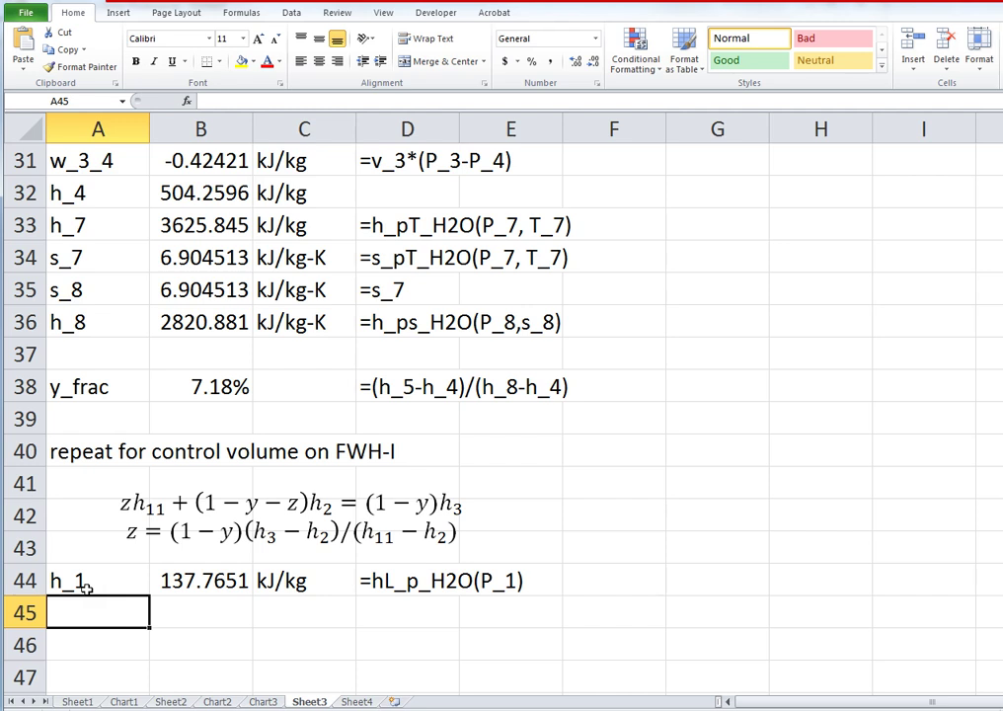
# Add v_1 in row 45 by reusing the v_3 formula evaluated at P_1 instead of P_3.
pyautogui.write('v_')
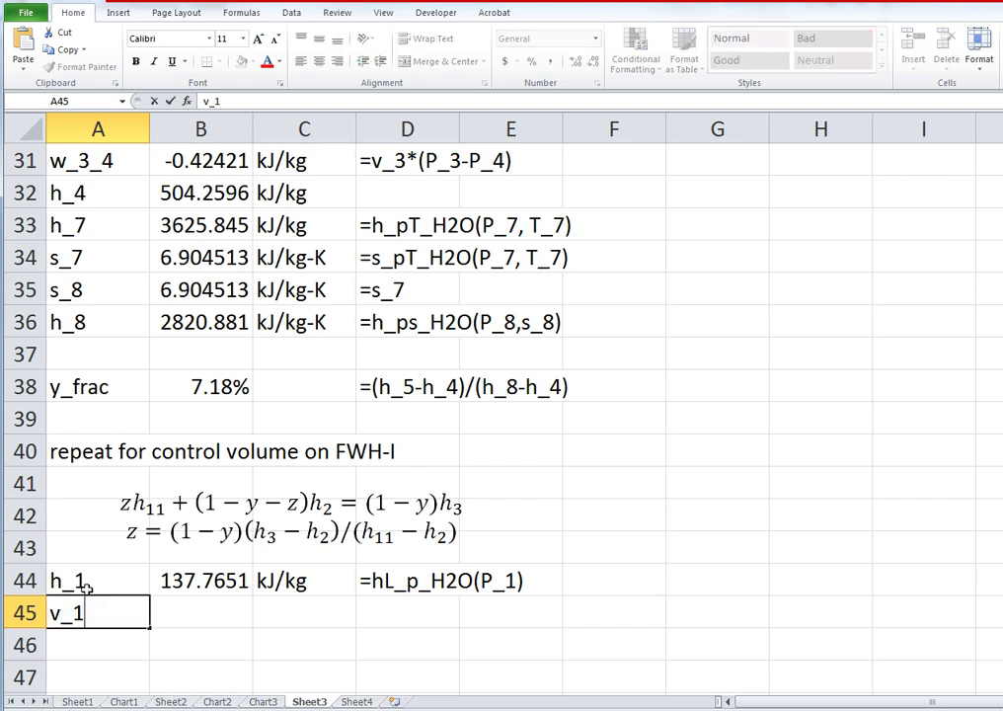
pyautogui.write('1')
pyautogui.press('Tab')
pyautogui.press('Up')
pyautogui.press('Up')
pyautogui.press('Up')
pyautogui.press('Up')
pyautogui.press('Up')
pyautogui.press('Up')
pyautogui.press('Up')
pyautogui.press('Up')
pyautogui.press('Up')
pyautogui.press('Up')
pyautogui.press('Up')
pyautogui.press('Up')
pyautogui.press('Up')
pyautogui.press('Up')
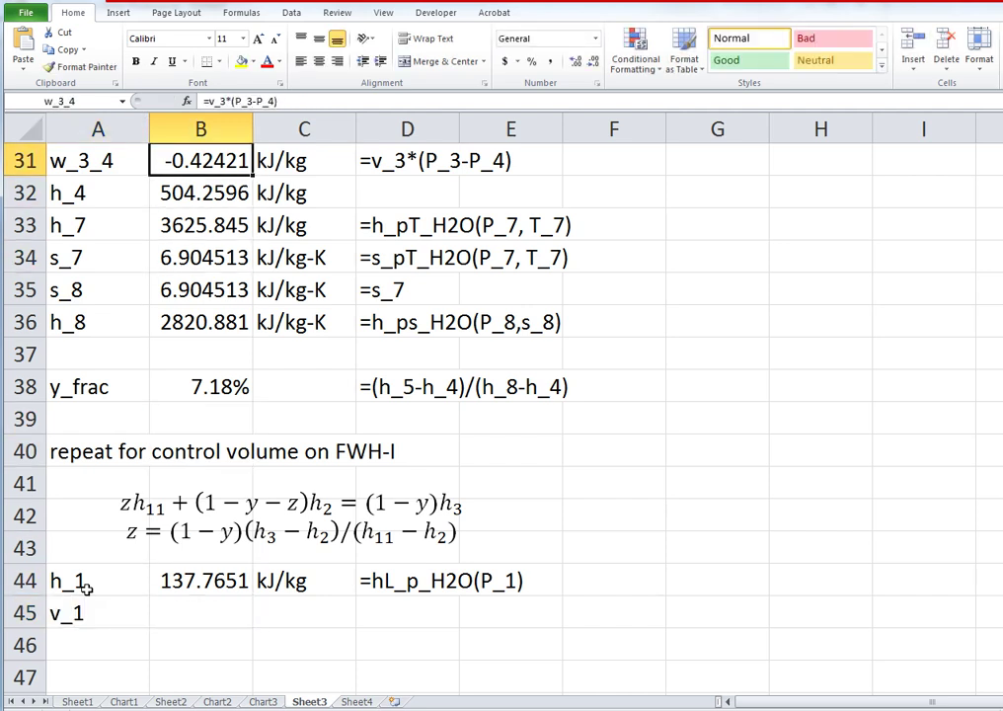
pyautogui.press('Up')
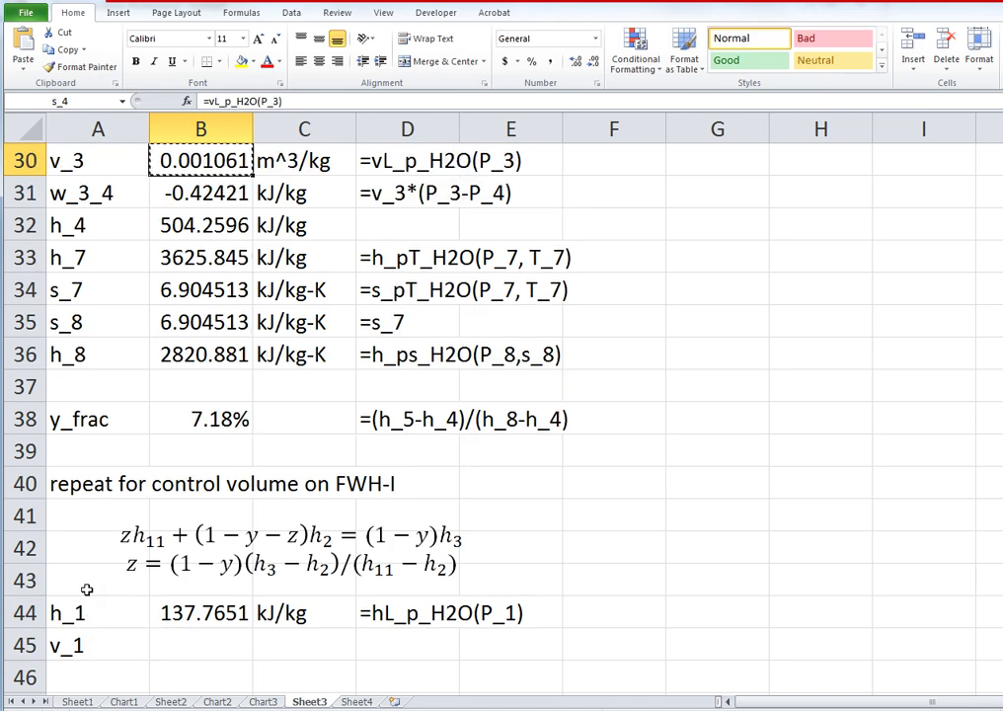
pyautogui.press('Down')
pyautogui.press('Down')
pyautogui.press('Down')
pyautogui.press('Down')
pyautogui.press('Down')
pyautogui.press('Down')
pyautogui.press('Down')
pyautogui.press('Down')
pyautogui.press('Down')
pyautogui.press('Down')
pyautogui.press('Down')
pyautogui.press('Down')
pyautogui.press('Down')
pyautogui.press('Down')
pyautogui.press('Down')
pyautogui.write('0.001061')
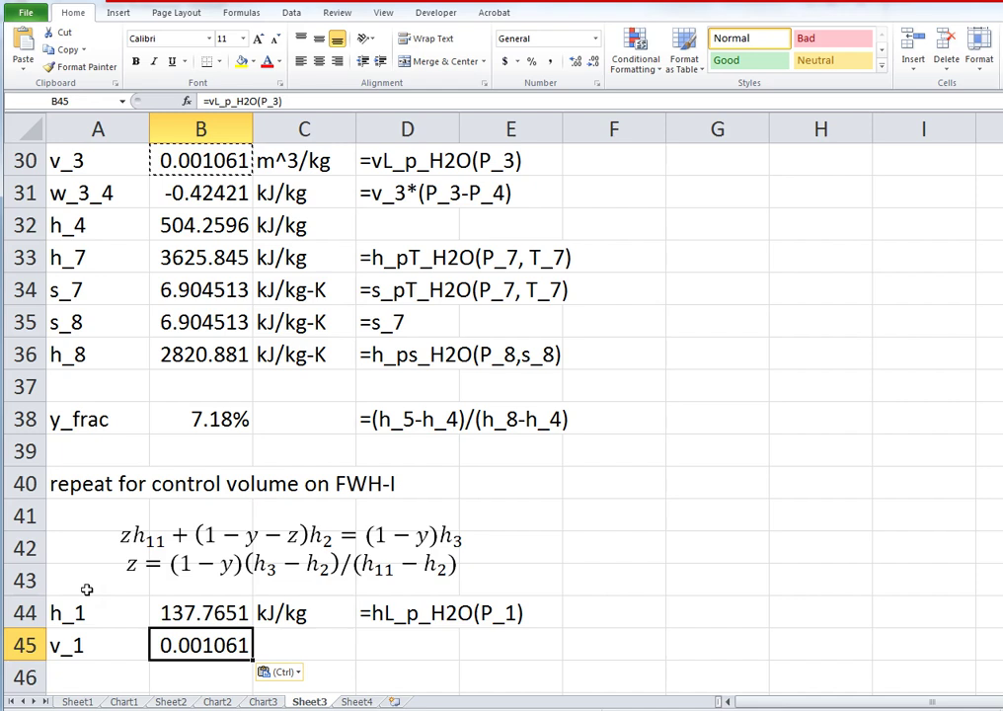
pyautogui.press('F2')
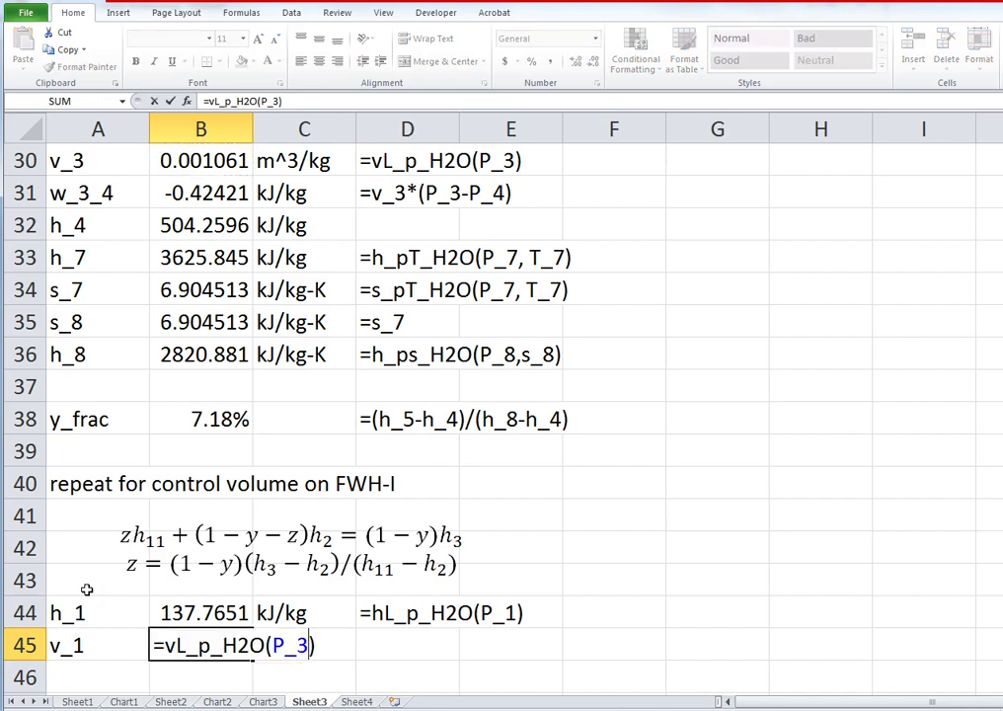
pyautogui.press('BackSpace')
pyautogui.write('1')
pyautogui.press('Return')
# Note the v_1 formula as text in D45 and give it units m^3/kg.
pyautogui.press('Up')
pyautogui.press('F2')
pyautogui.hotkey('shift', 'Home')
pyautogui.hotkey('ctrl', 'c')
pyautogui.press('Escape')
pyautogui.press('Right')
pyautogui.press('Right')
pyautogui.write("'")
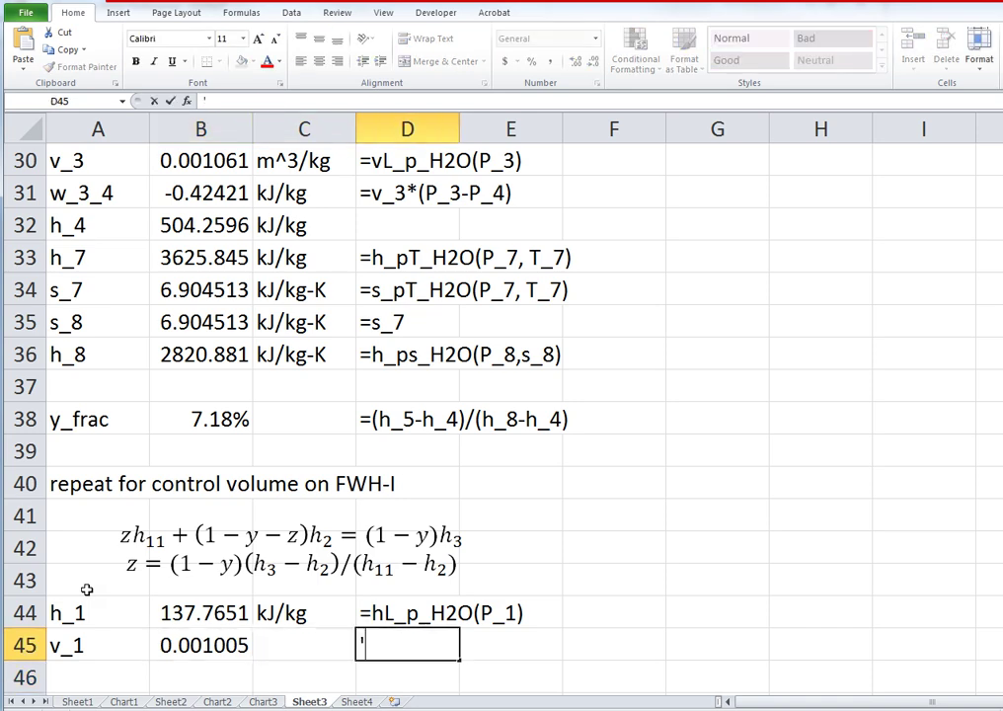
pyautogui.hotkey('ctrl', 'v')
pyautogui.press('Return')
pyautogui.press('Up')
pyautogui.press('Left')
pyautogui.write('m^')
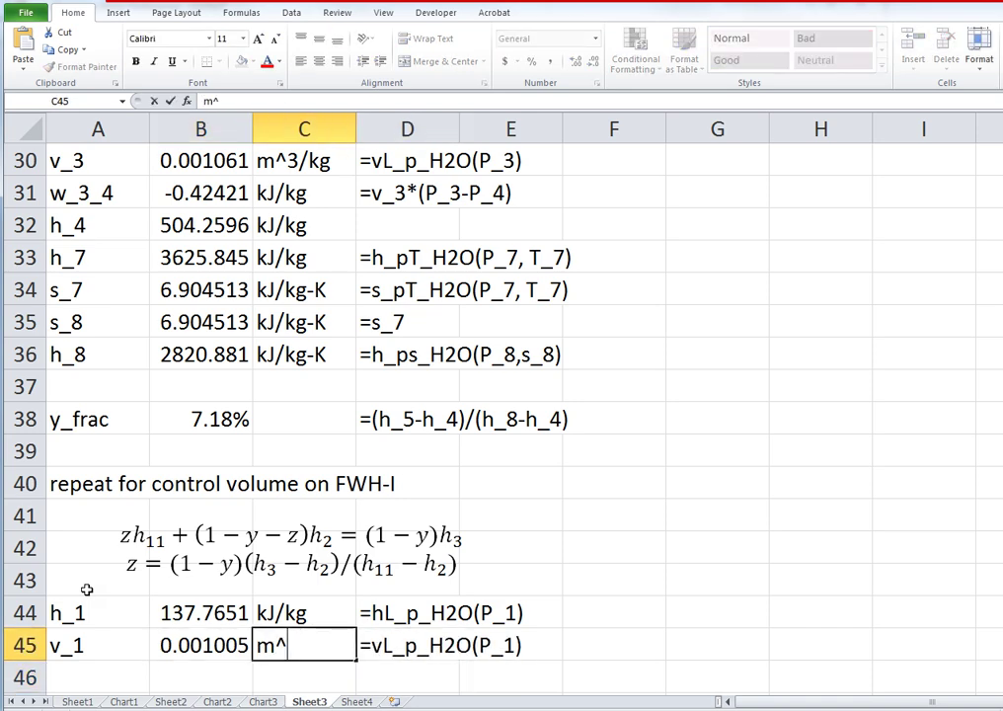
pyautogui.write('3/kg')
pyautogui.press('Return')
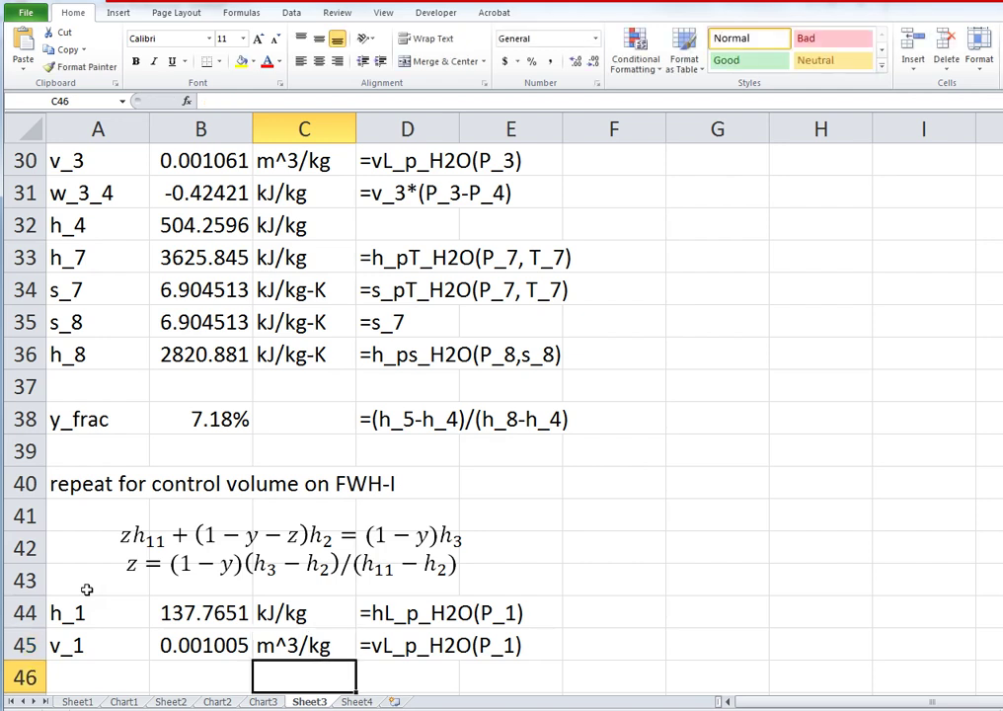
pyautogui.press('Left')
pyautogui.press('Left')
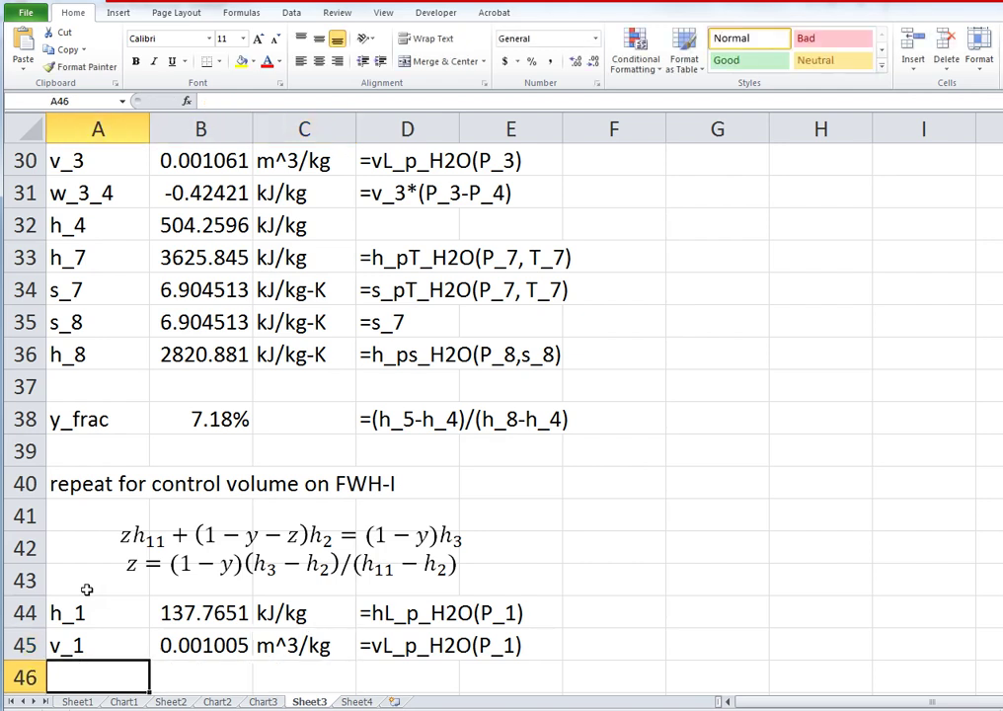
# Enter w_1_2 in row 46 with the pump work formula =v_1*(P_1-P_2).
pyautogui.write('w')
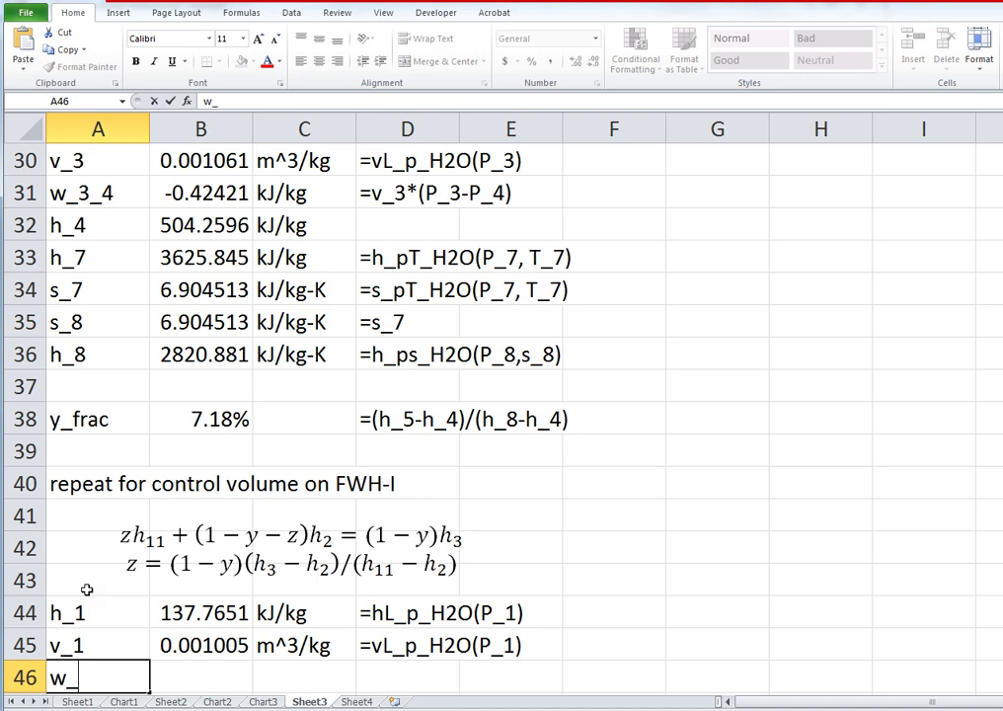
pyautogui.write('_1_2')
pyautogui.press('Tab')
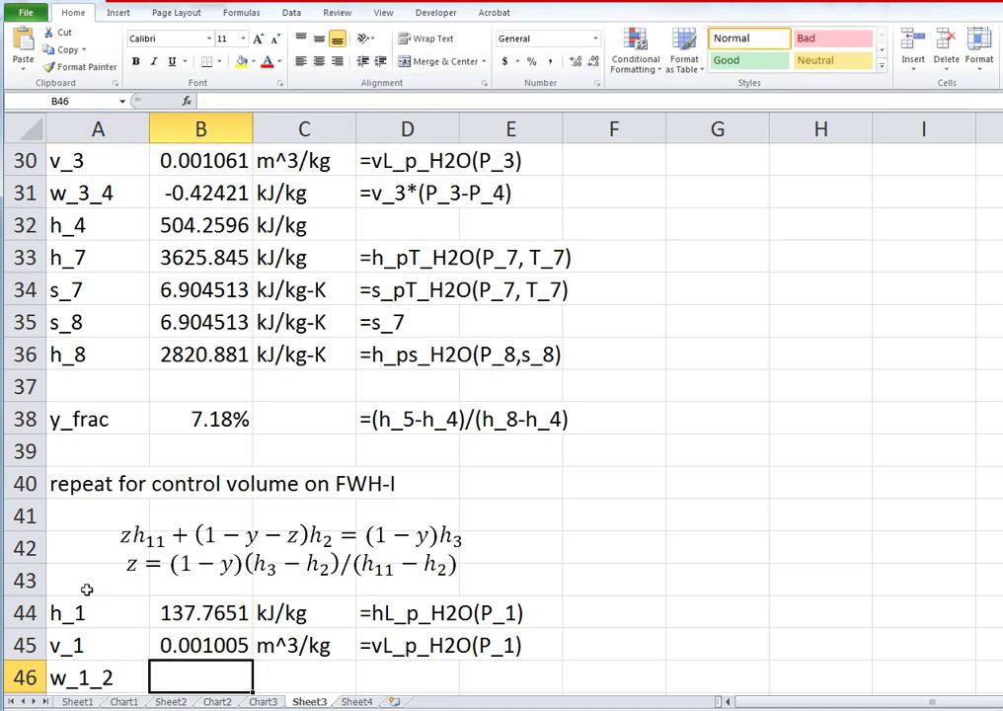
pyautogui.write('=v_')
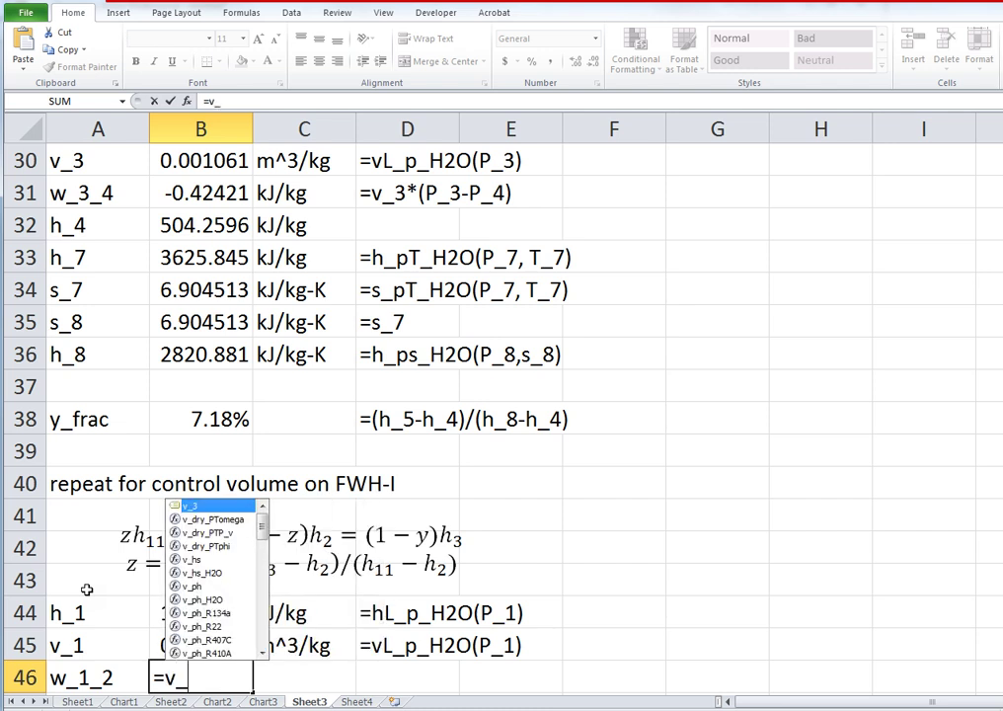
pyautogui.write('1*(P')
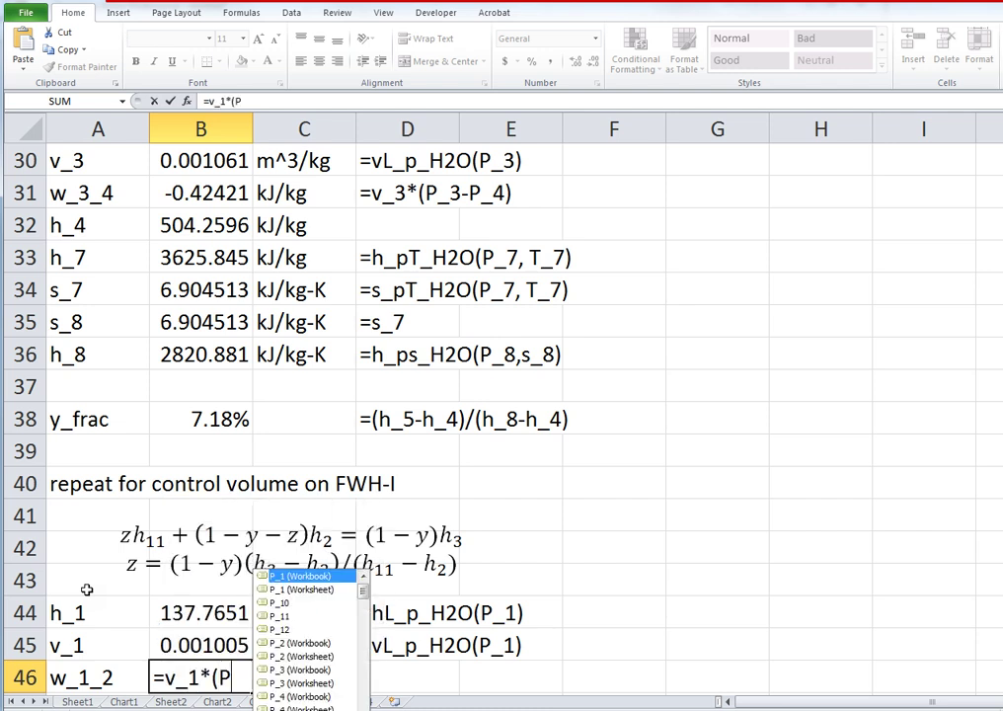
pyautogui.write('_1-P_2)')
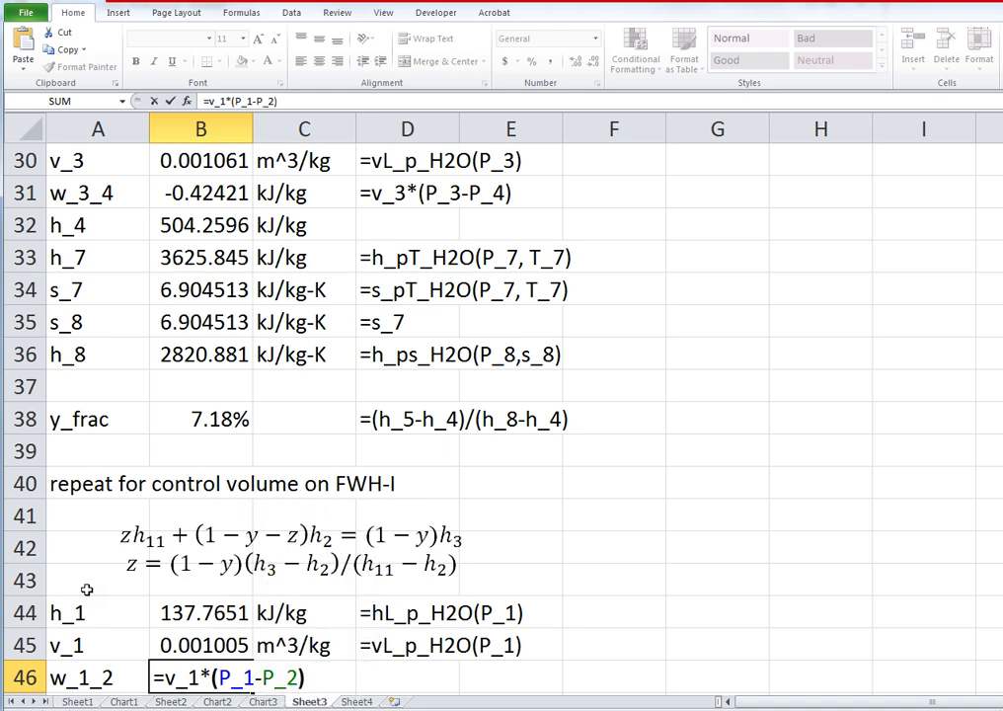
pyautogui.press('Return')
pyautogui.press('Up')
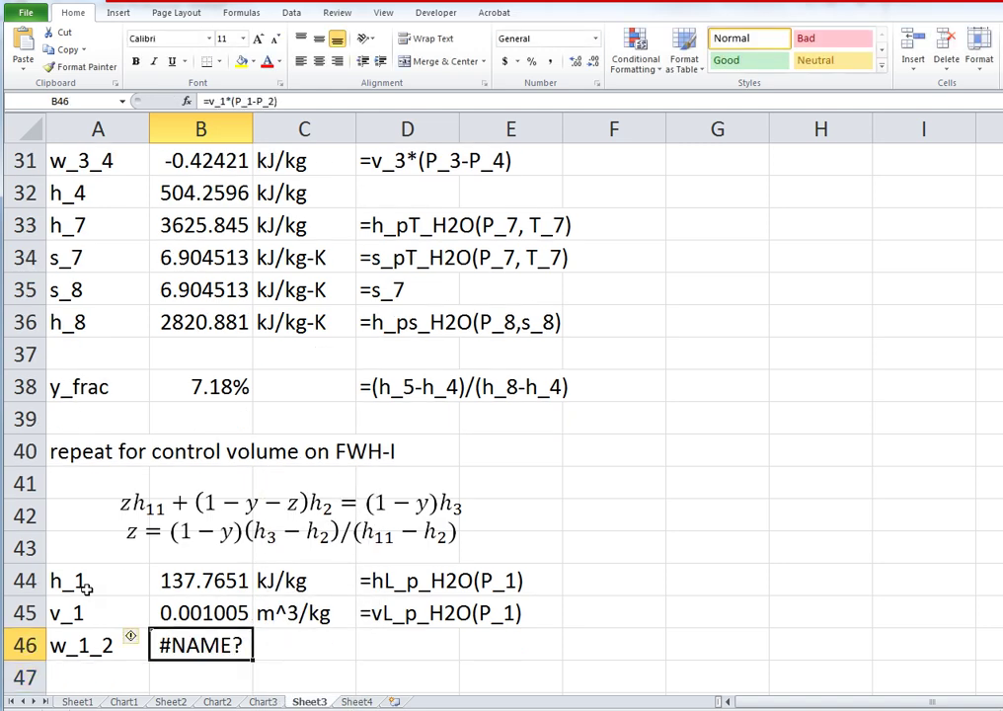
pyautogui.press('F2')
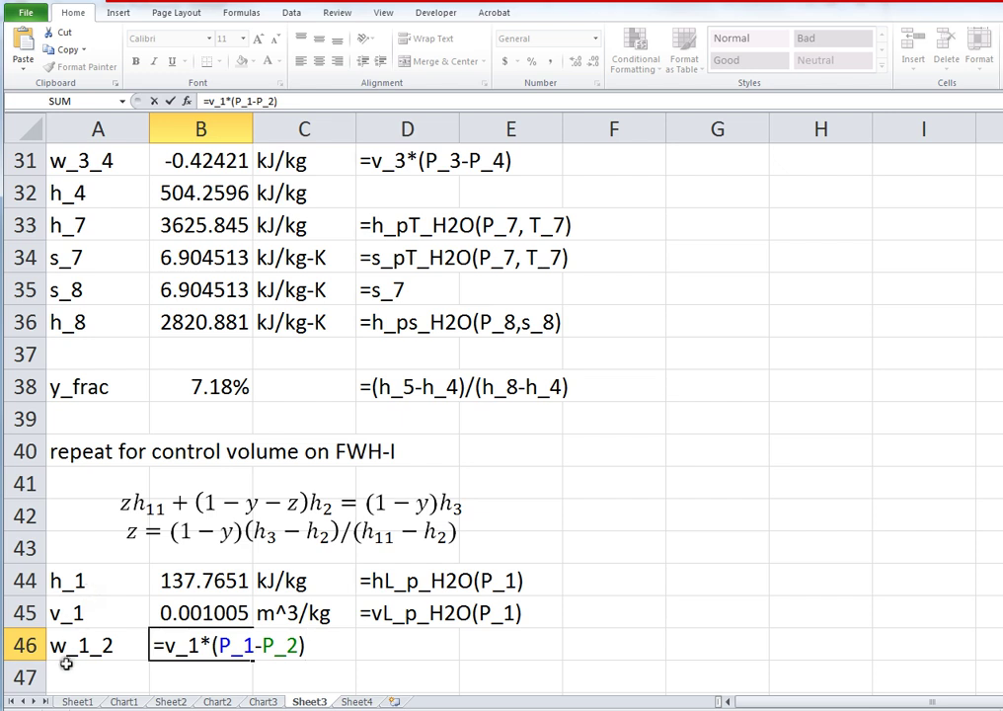
pyautogui.press('Escape')
# Name the h_1, v_1 and w_1_2 cells from their left-column labels in A44:B46.
pyautogui.moveTo(81, 578); pyautogui.dragTo(154, 647)
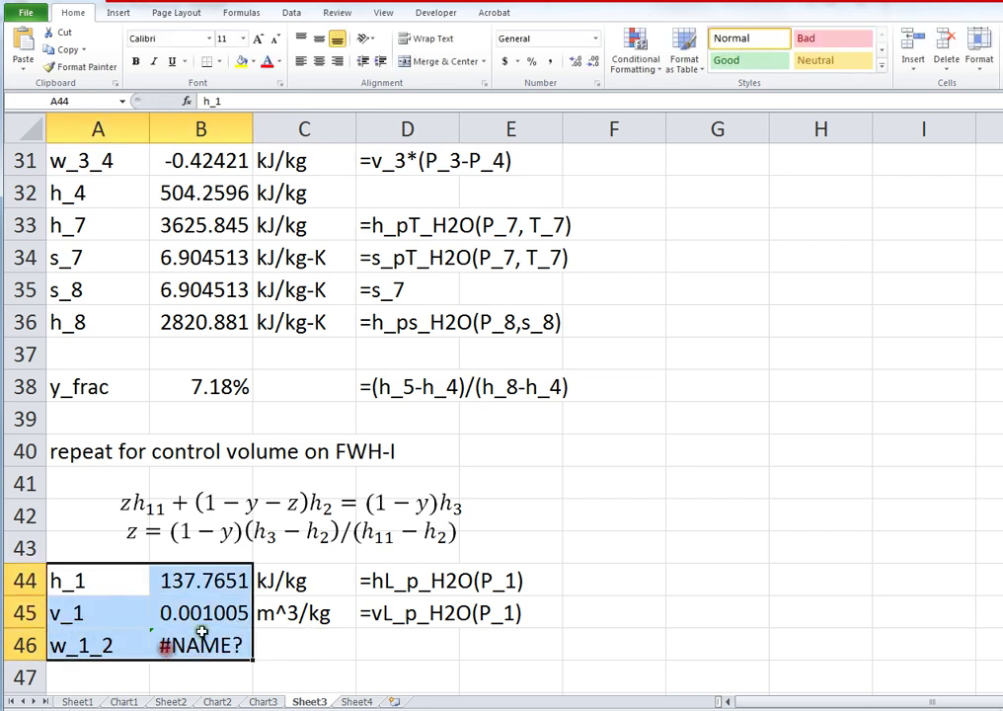
pyautogui.click(247, 15)
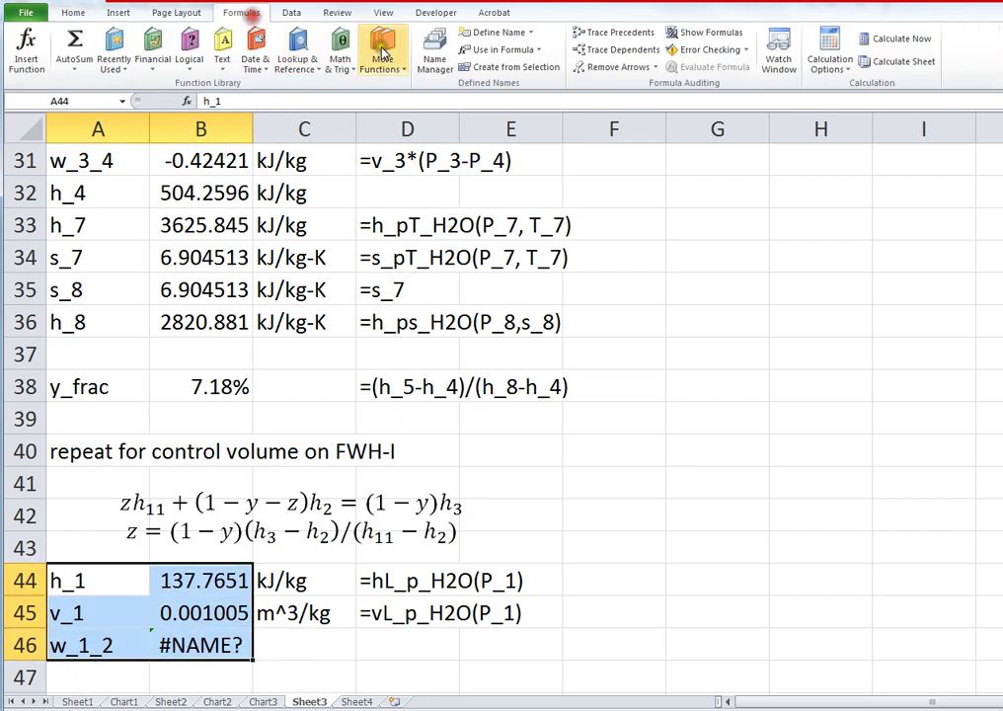
pyautogui.click(516, 66)
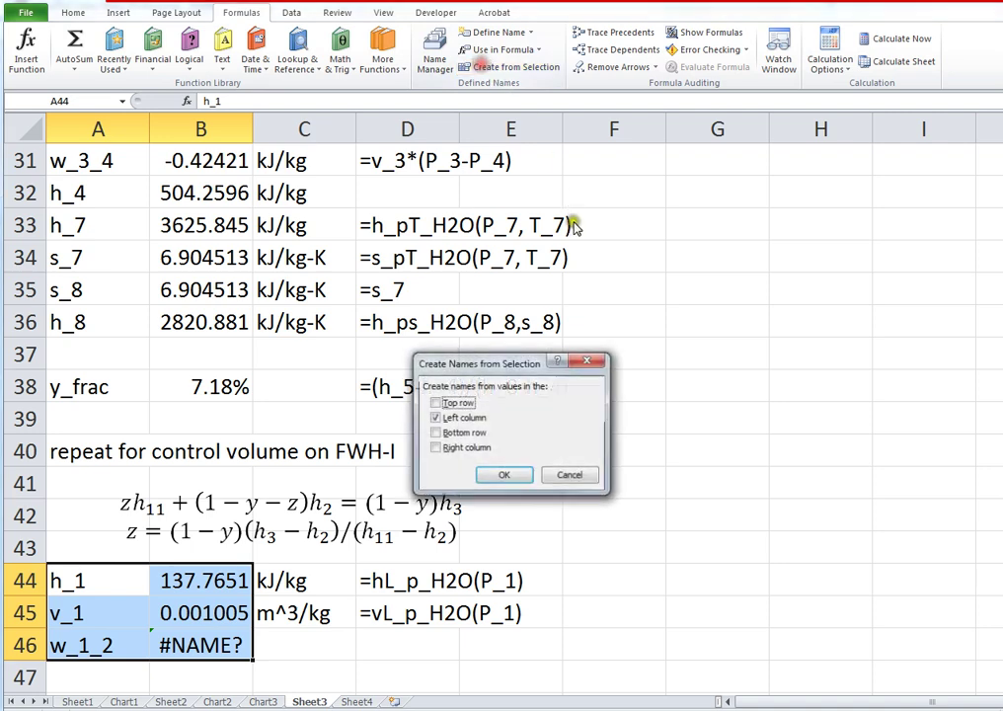
pyautogui.click(503, 474)
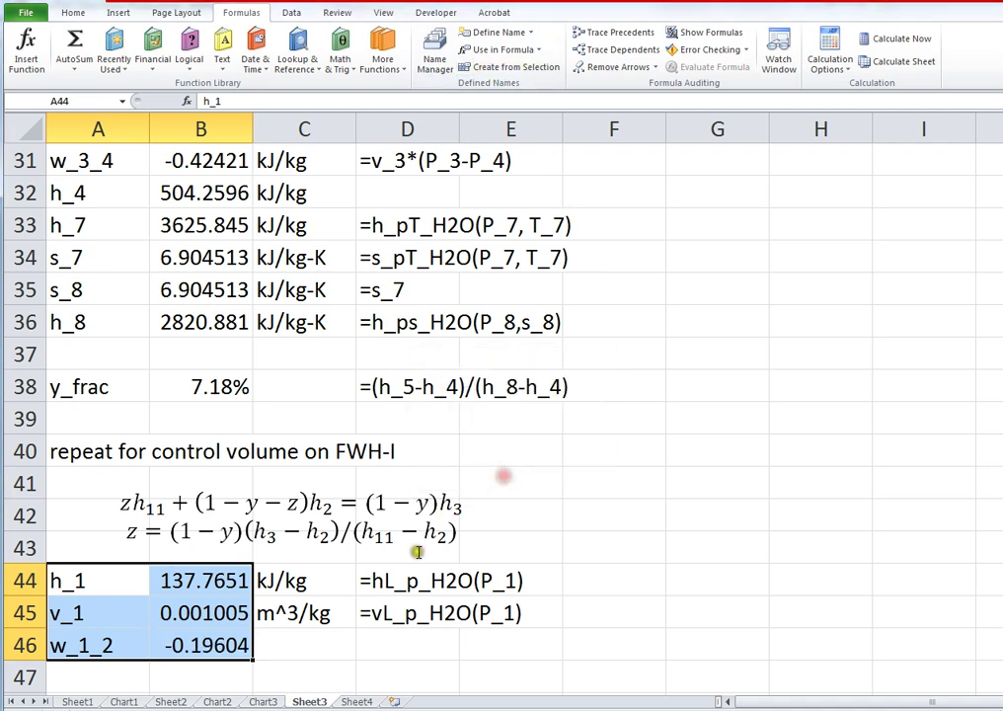
# Give w_1_2 units kJ/kg and re-enter its formula so it evaluates to -0.19604.
pyautogui.click(267, 648)
pyautogui.write('k')
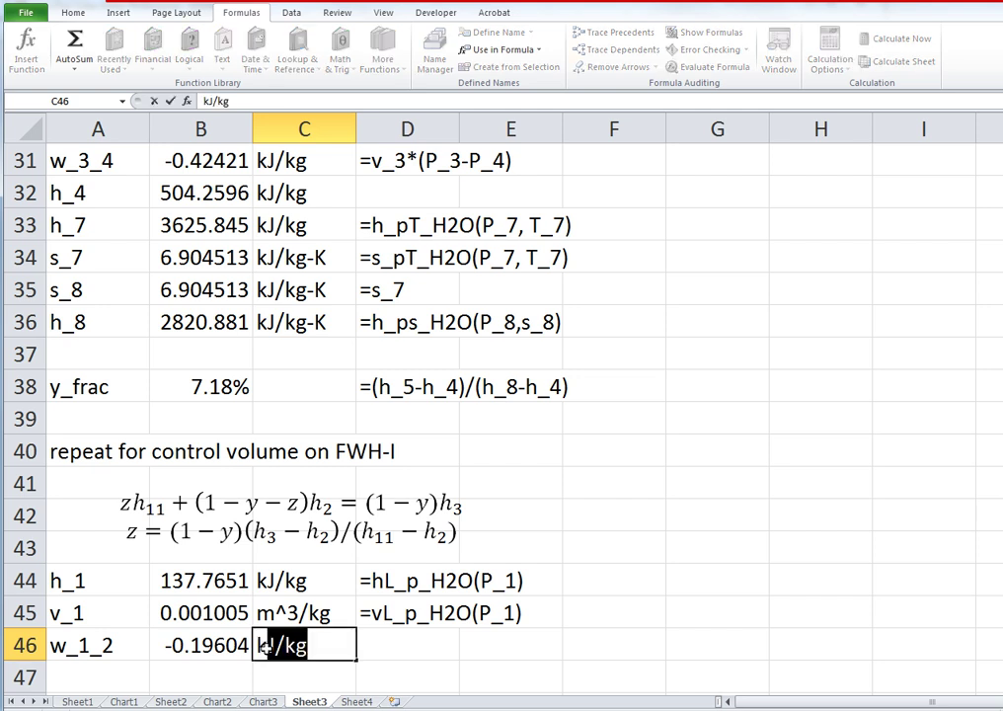
pyautogui.write('J/kg')
pyautogui.press('Return')
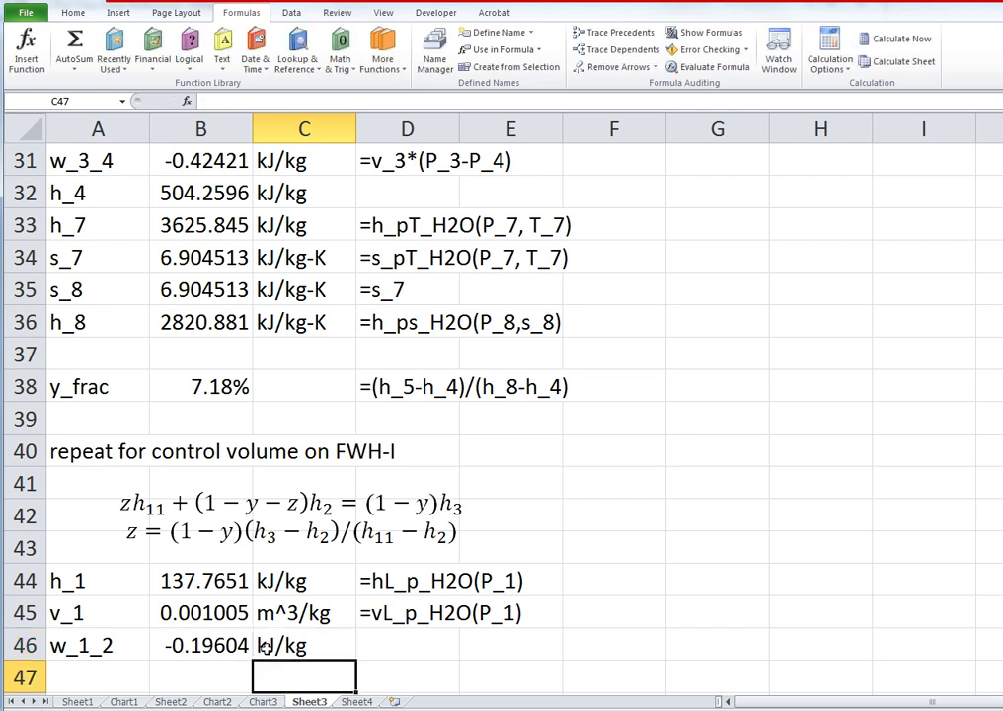
pyautogui.press('Up')
pyautogui.press('Left')
pyautogui.press('F2')
pyautogui.press('Return')
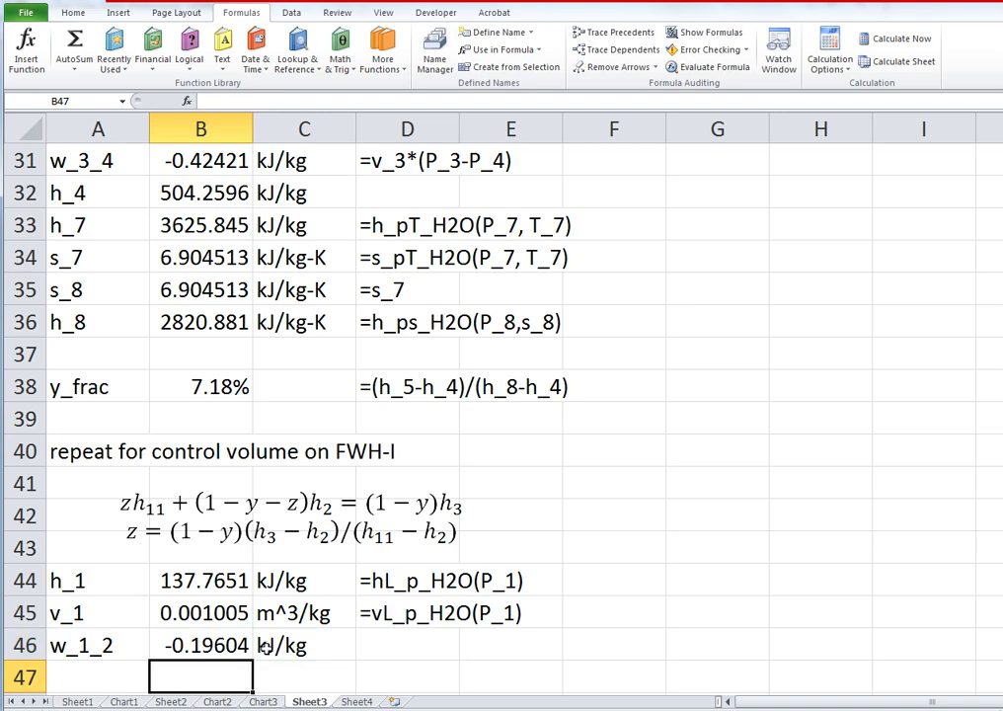
# Note the w_1_2 formula =v_1*(P_1-P_2) as text in D46.
pyautogui.press('Up')
pyautogui.press('F2')
pyautogui.hotkey('shift', 'Home')
pyautogui.hotkey('ctrl', 'c')
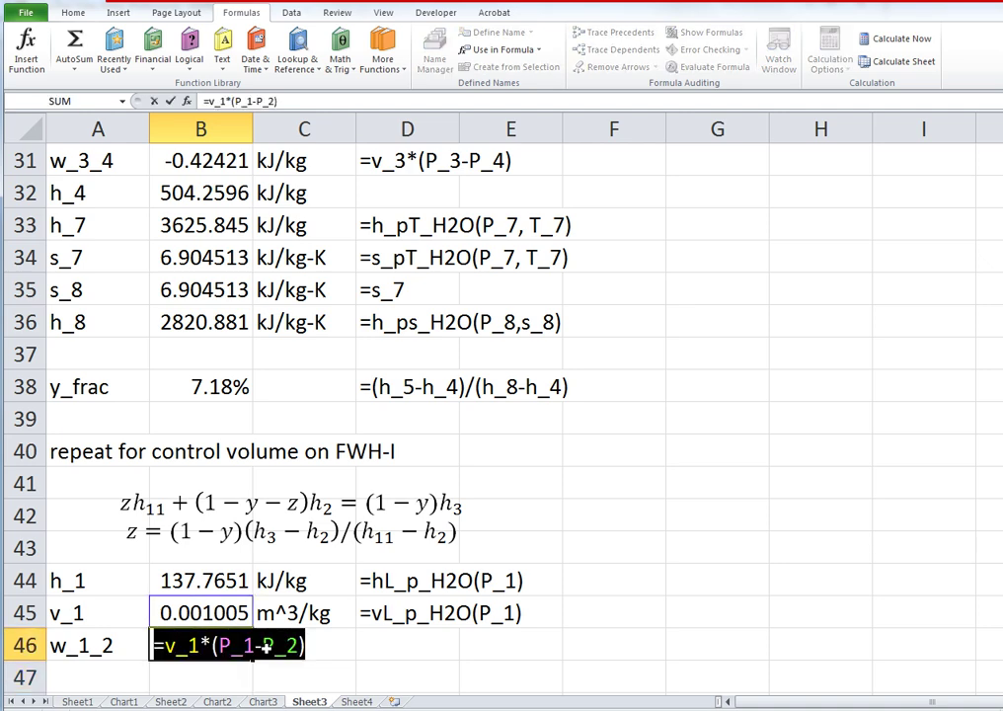
pyautogui.press('Return')
pyautogui.click(264, 647)
pyautogui.press('Right')
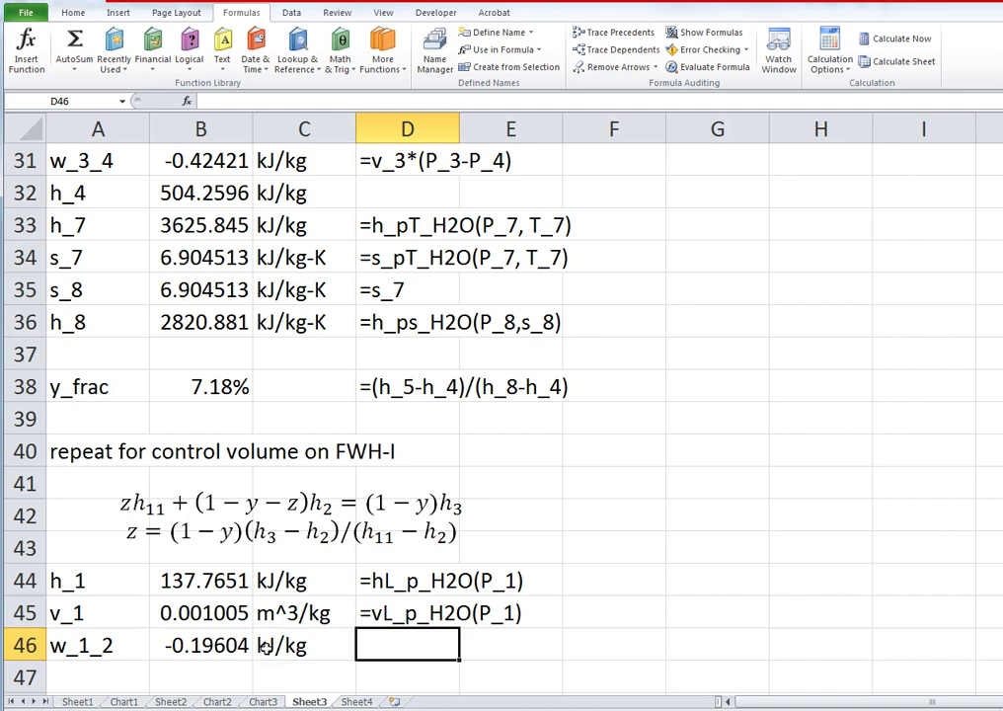
pyautogui.write("'")
pyautogui.hotkey('ctrl', 'v')
pyautogui.press('Return')
pyautogui.press('Return')
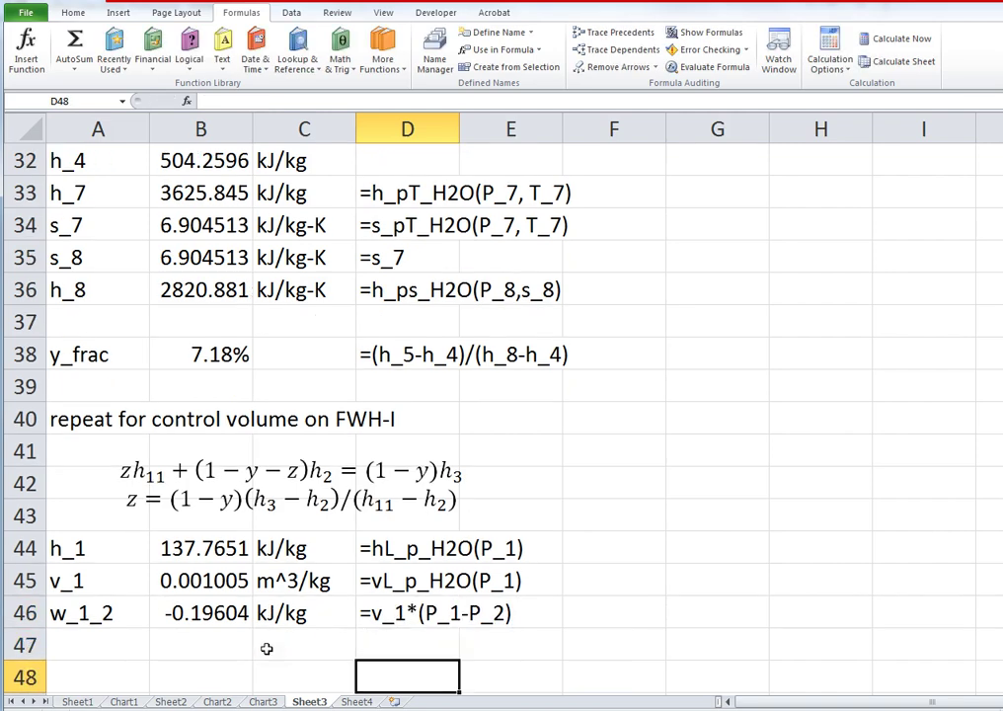
# Enter h_2 in row 47 with formula =h_1-w_1_2.
pyautogui.press('Left')
pyautogui.press('Left')
pyautogui.press('Left')
pyautogui.press('Up')
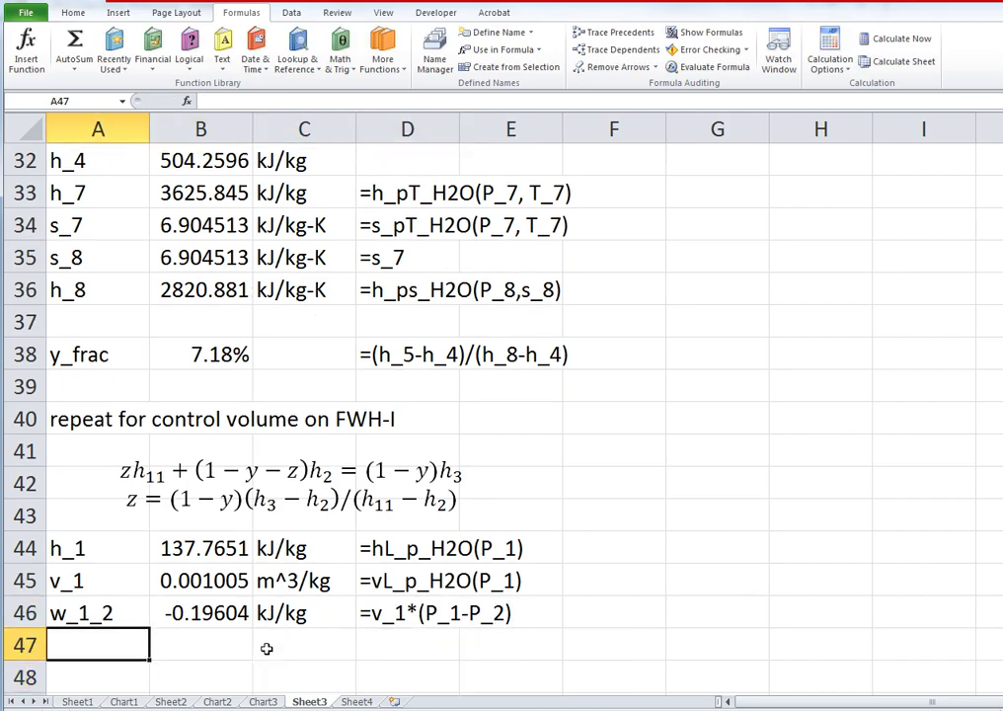
pyautogui.write('h_2')
pyautogui.press('Tab')
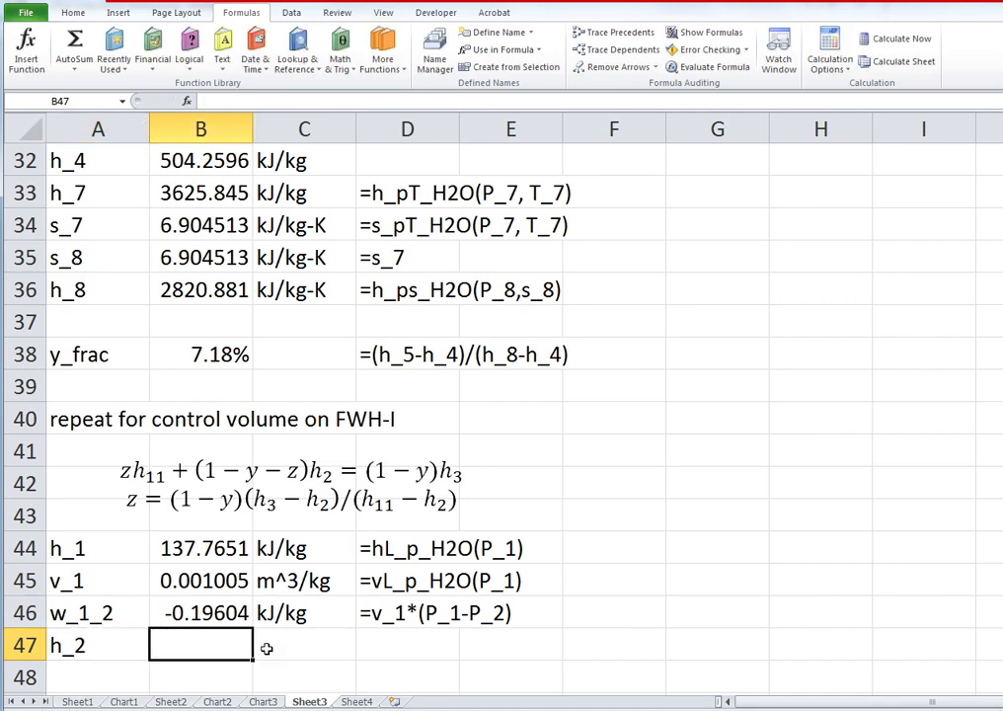
pyautogui.write('=')
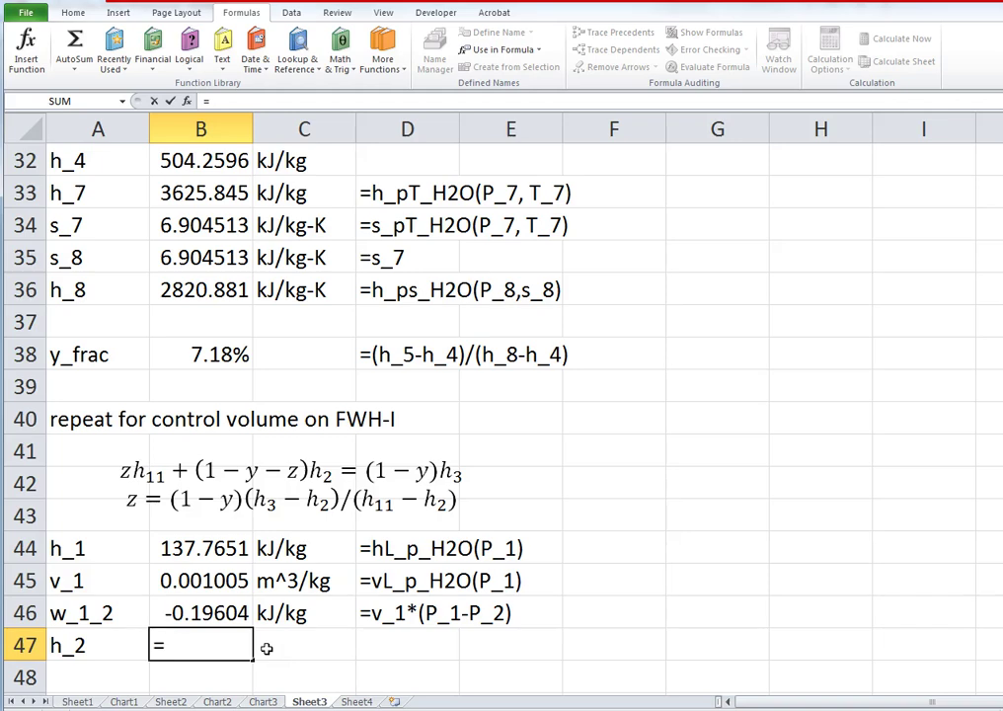
pyautogui.write('h')
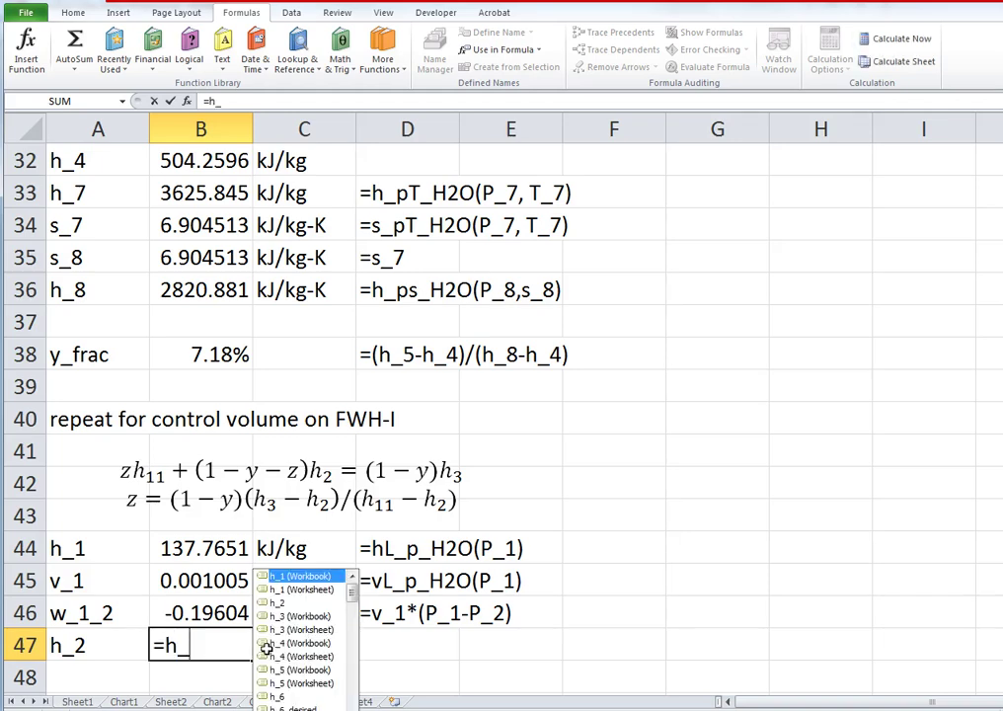
pyautogui.write('_1-')
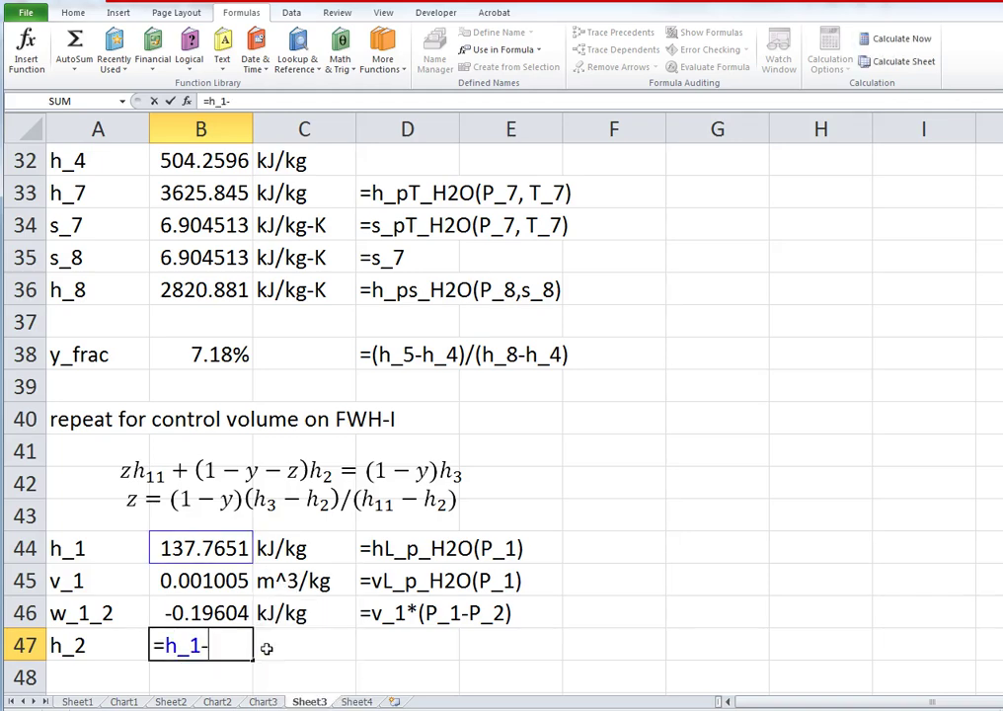
pyautogui.write('w_1')
pyautogui.press('BackSpace')
pyautogui.write('w_1_2')
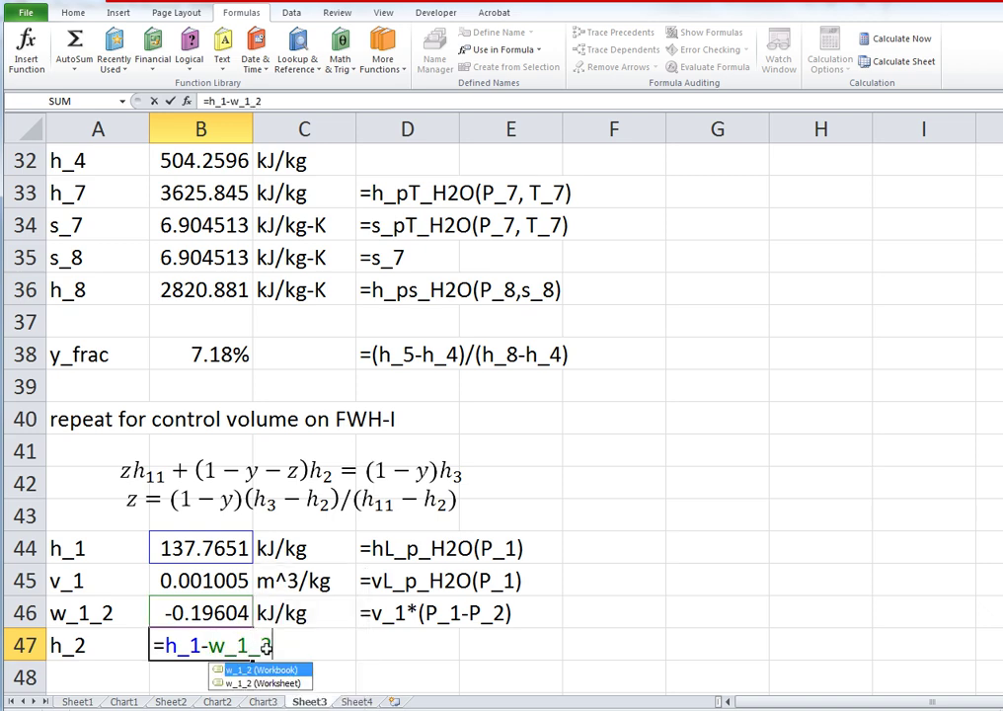
pyautogui.press('Return')
# Note the h_2 formula as text in D47 and give it units kJ/kg in C47.
pyautogui.doubleClick(266, 646)
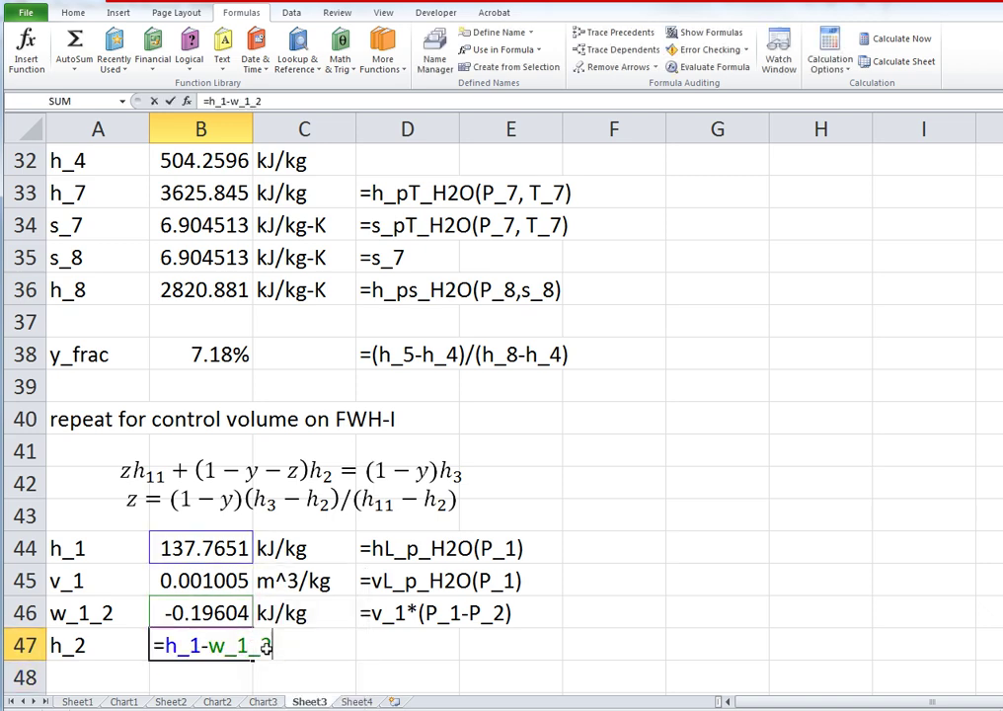
pyautogui.hotkey('shift', 'Home')
pyautogui.hotkey('ctrl', 'c')
pyautogui.press('Tab')
pyautogui.press('Tab')
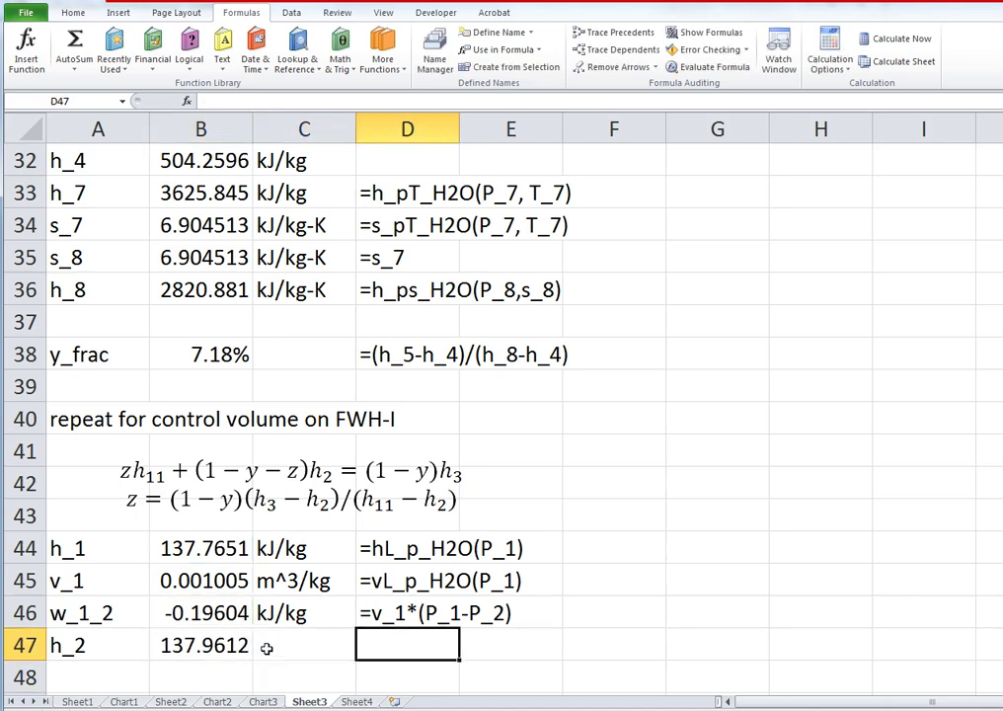
pyautogui.write("'")
pyautogui.hotkey('ctrl', 'v')
pyautogui.press('Return')
pyautogui.click(267, 648)
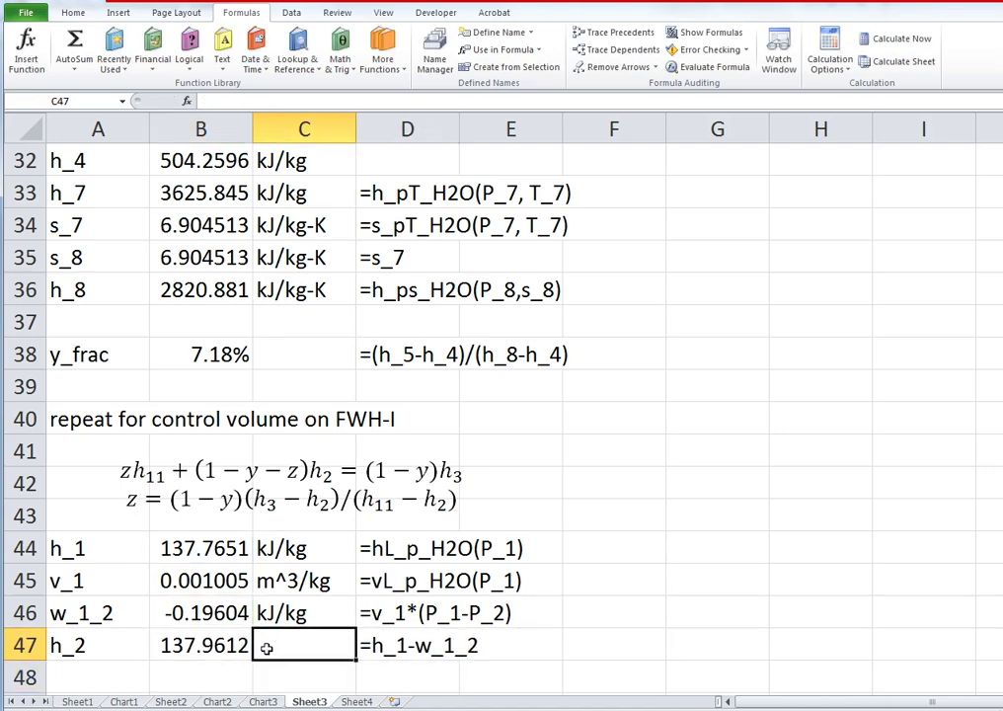
pyautogui.write('kJ/kg')
pyautogui.press('Return')
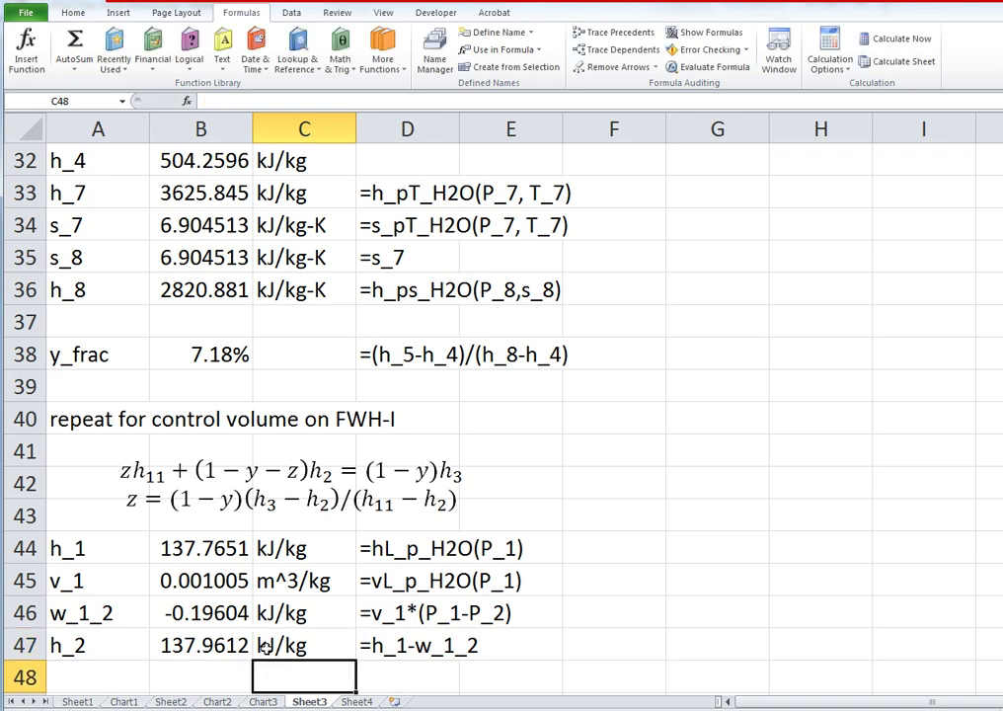
# Correct the h_4 formula in B32 to =h_3-w_3_4, giving 505.1081 kJ/kg.
pyautogui.scroll(2, 327, 459)
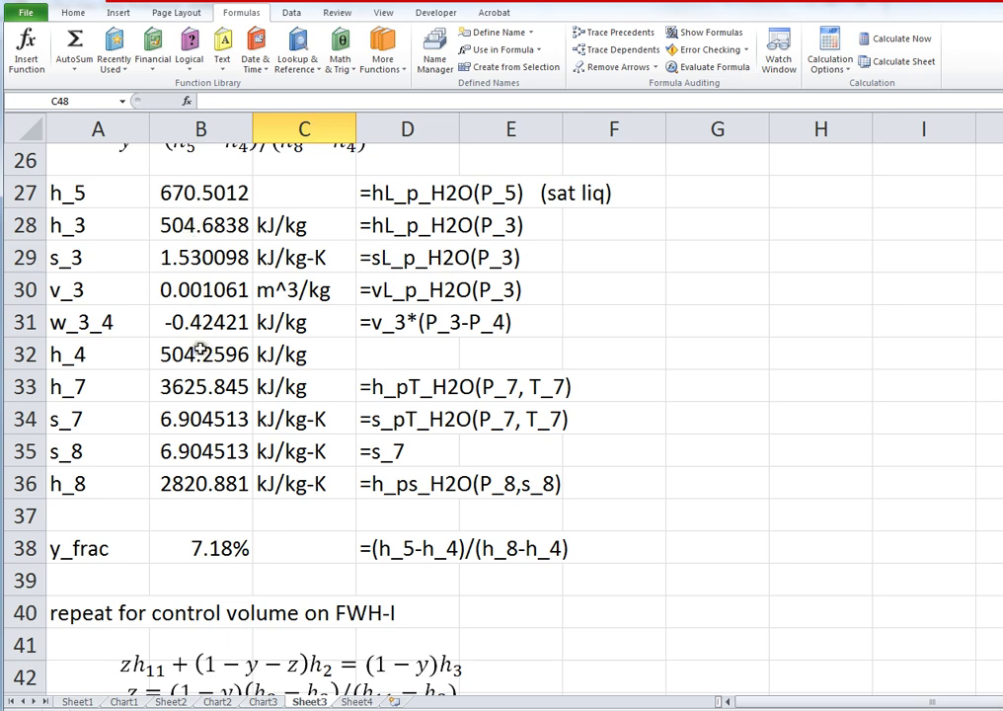
pyautogui.click(200, 357)
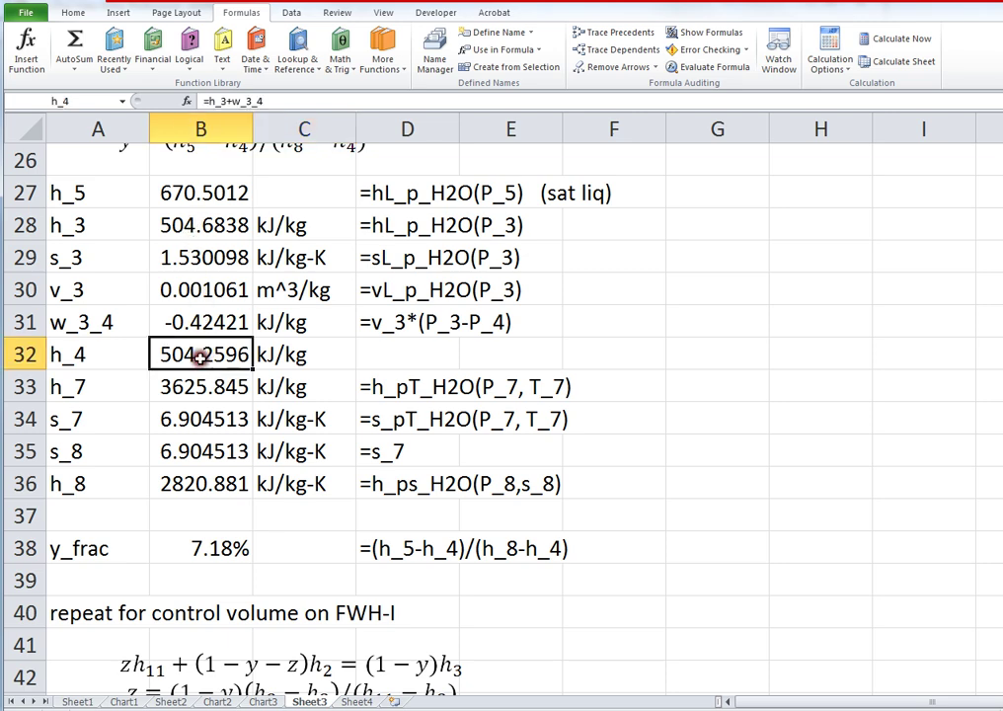
pyautogui.click(200, 225)
pyautogui.click(208, 341)
pyautogui.doubleClick(204, 352)
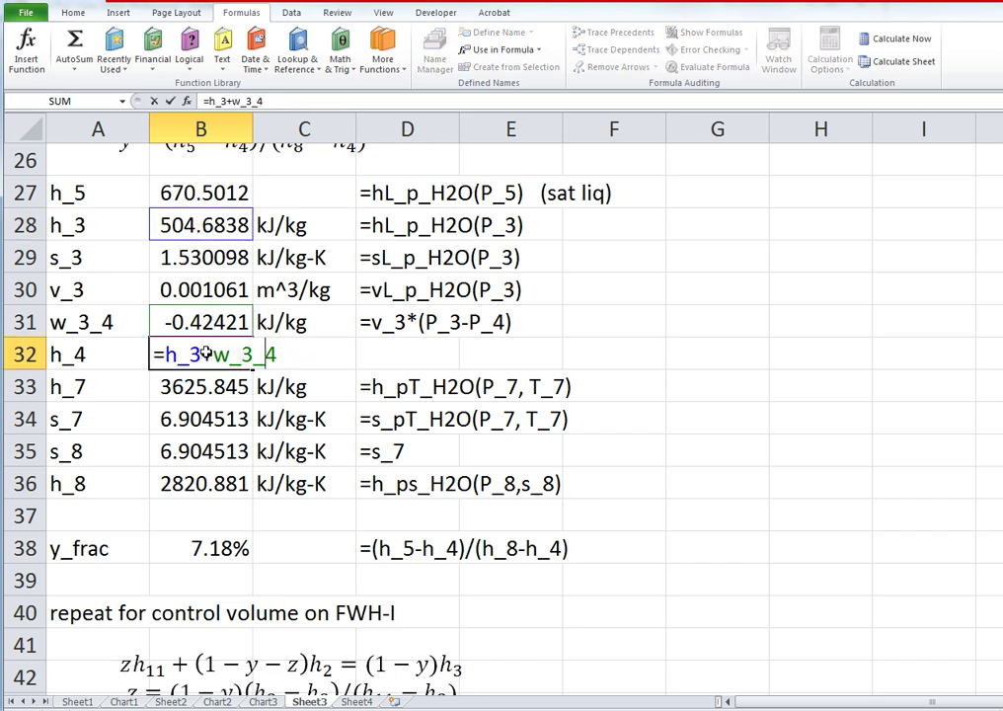
pyautogui.press('BackSpace')
pyautogui.write('-')
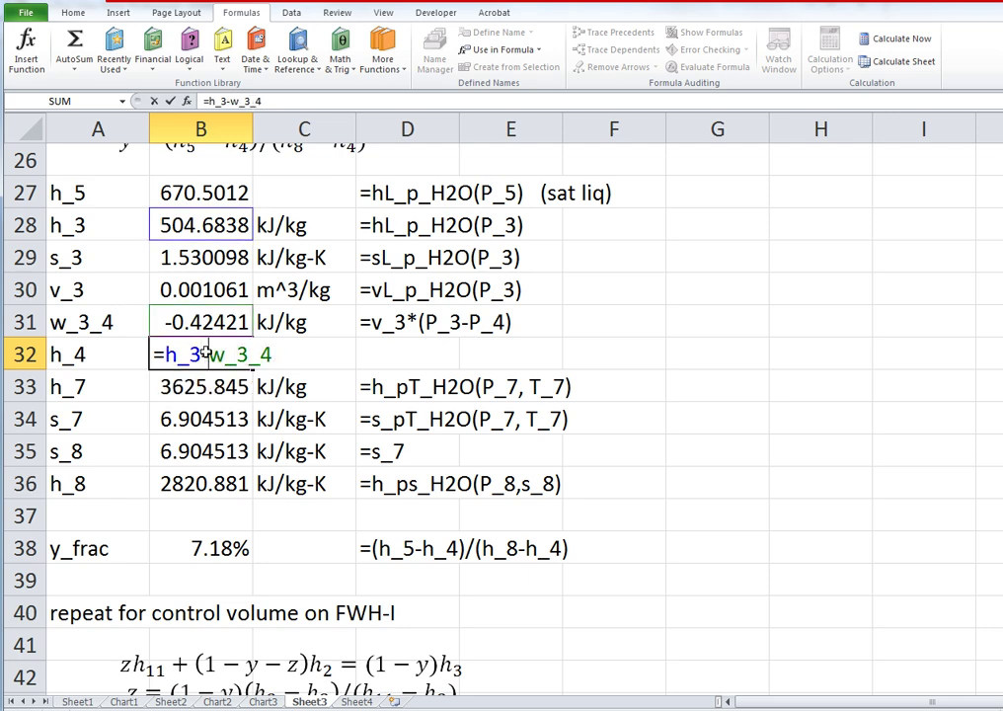
pyautogui.press('Return')
# Note the corrected h_4 formula as text in D32.
pyautogui.press('Up')
pyautogui.press('F2')
pyautogui.hotkey('shift', 'Home')
pyautogui.hotkey('ctrl', 'c')
pyautogui.press('Tab')
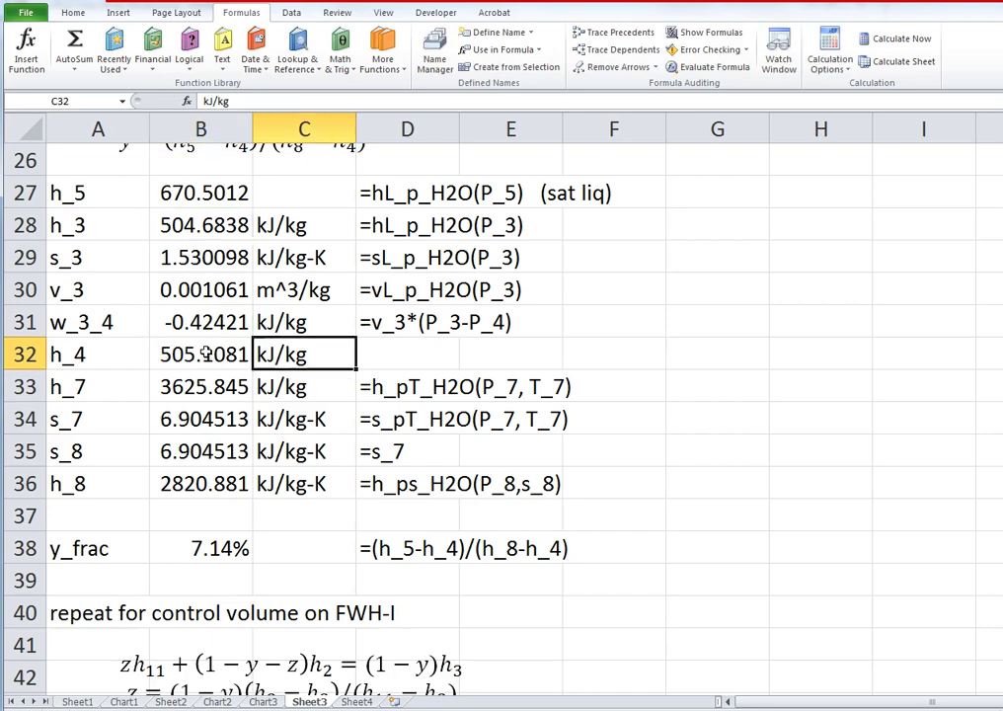
pyautogui.press('Tab')
pyautogui.write("'")
pyautogui.hotkey('ctrl', 'v')
pyautogui.press('Return')
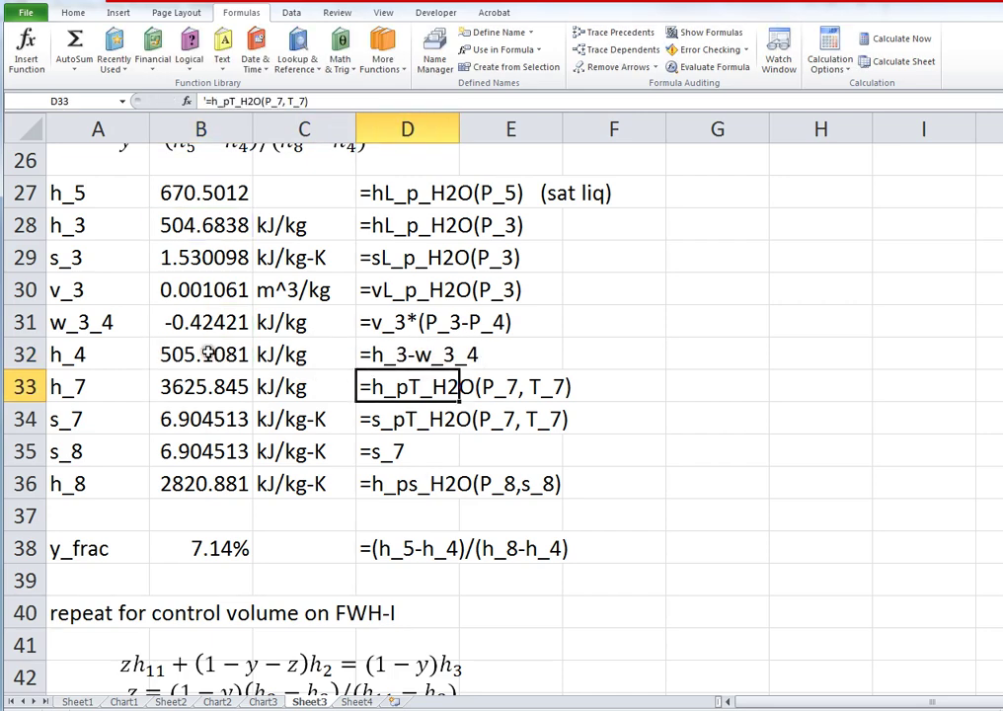
pyautogui.scroll(-1, 272, 466)
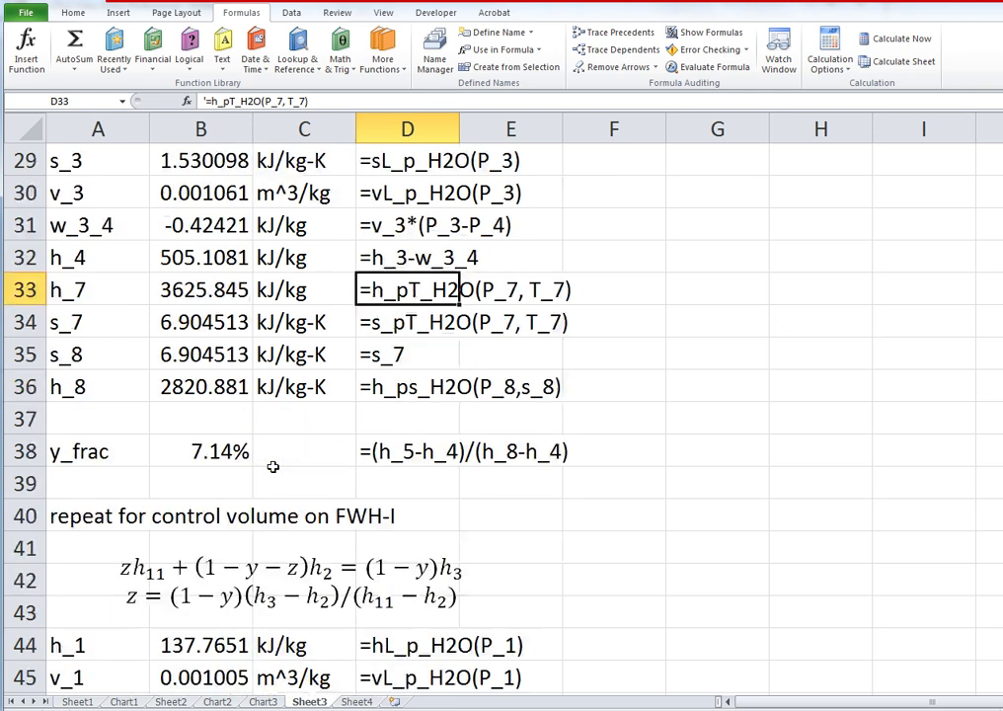
pyautogui.scroll(-2, 252, 395)
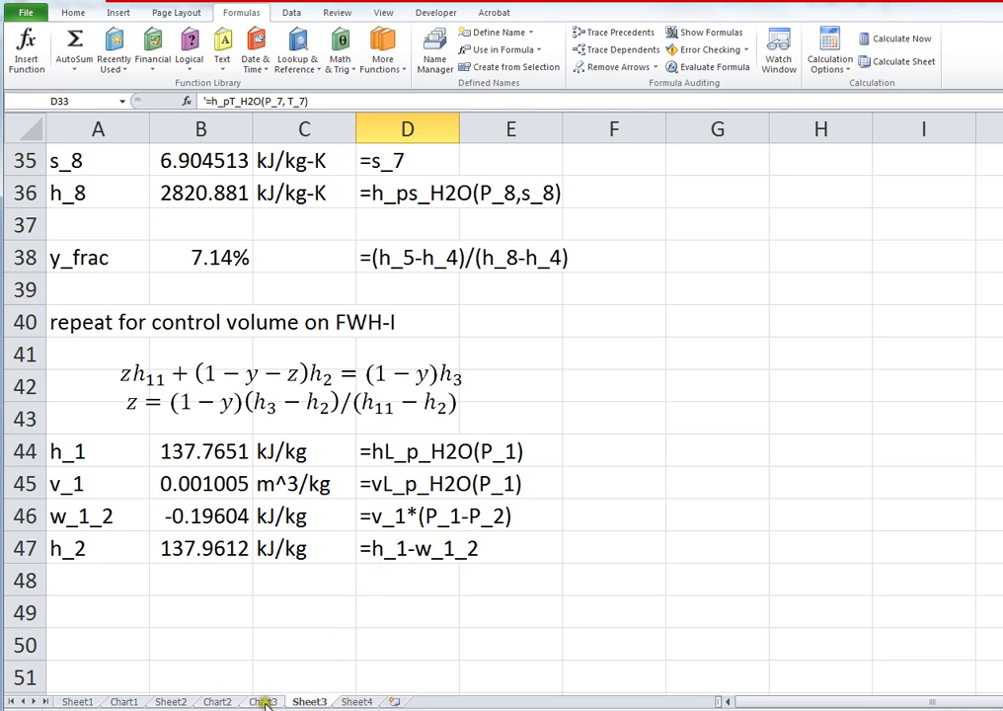
# Switch to the Chart3 sheet to view the T-s diagram with states 1–12.
pyautogui.click(263, 699)
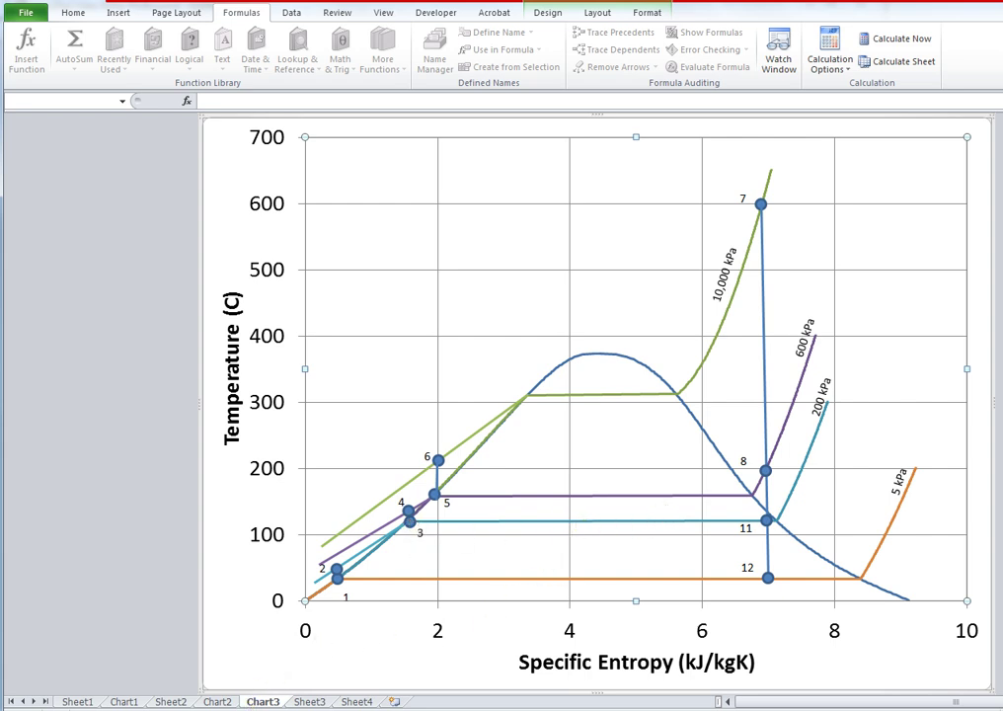
# Return to Sheet3 and enter the label h_3 in cell A48.
pyautogui.click(316, 701)
pyautogui.click(107, 577)
pyautogui.write('h_3')
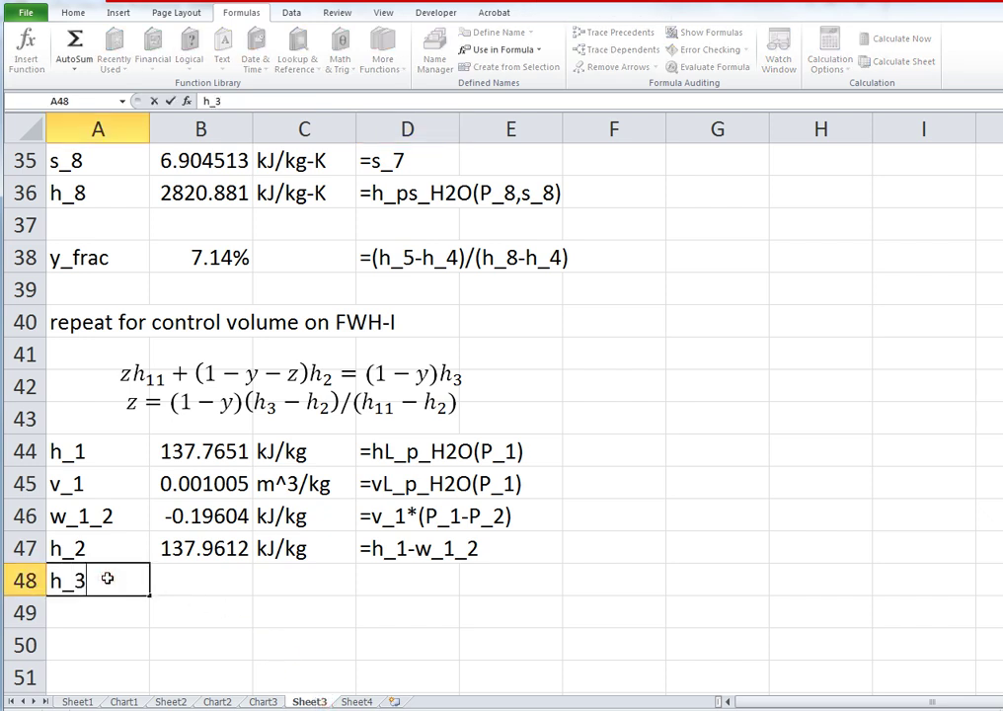
pyautogui.press('Tab')
# Begin an =hL_p_H2O(P_3 formula in B48, then cancel it, leaving B48 empty.
pyautogui.write('=')
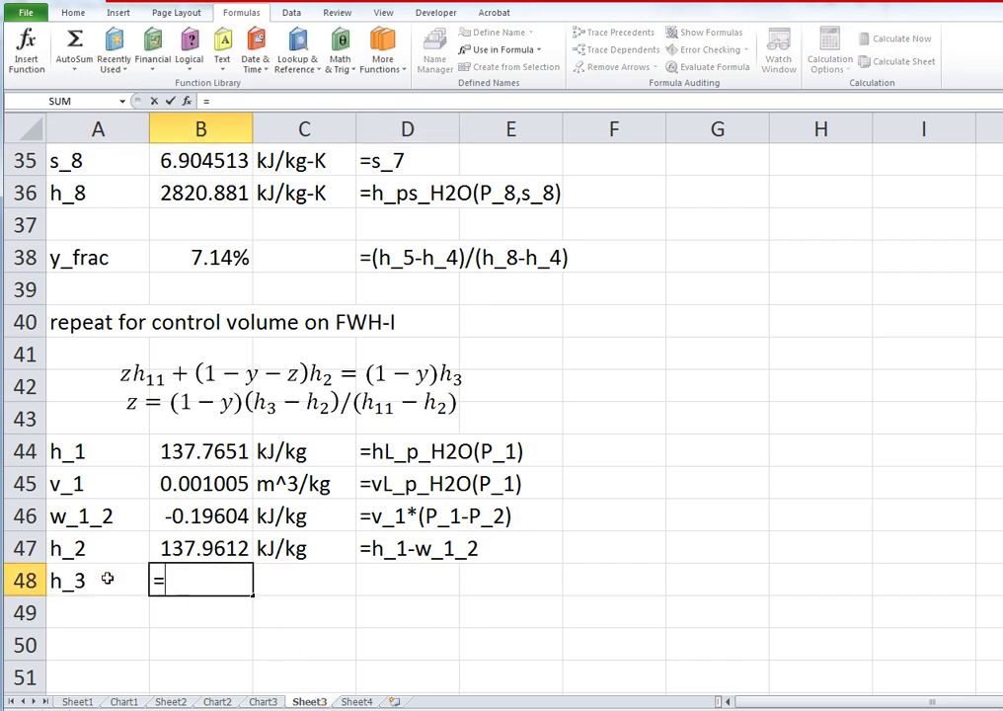
pyautogui.write('h')
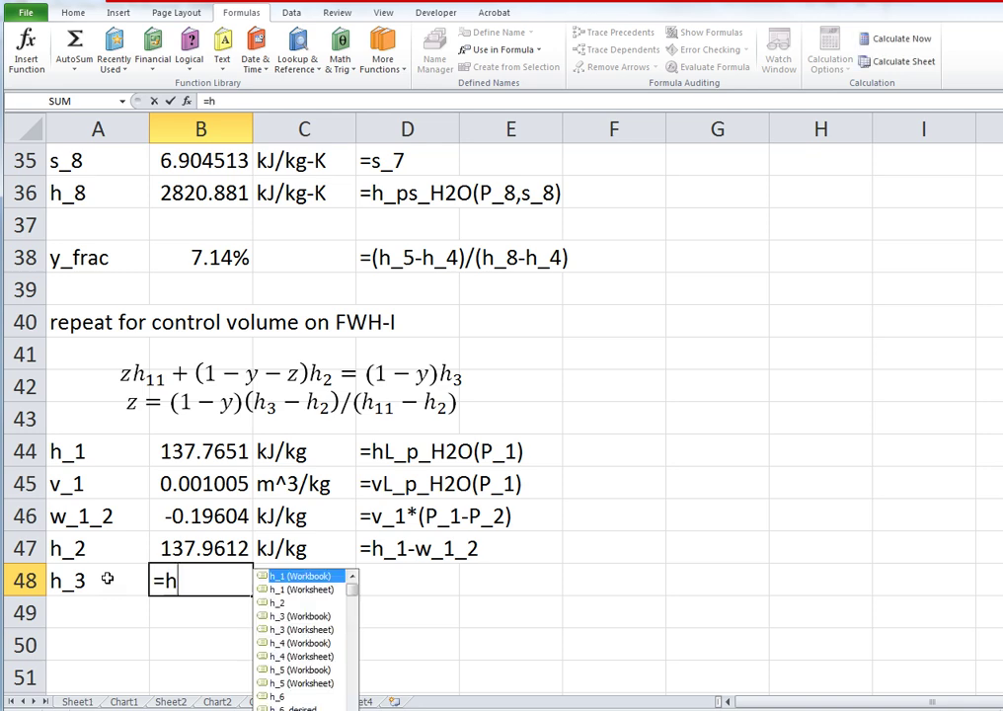
pyautogui.write('L_p')
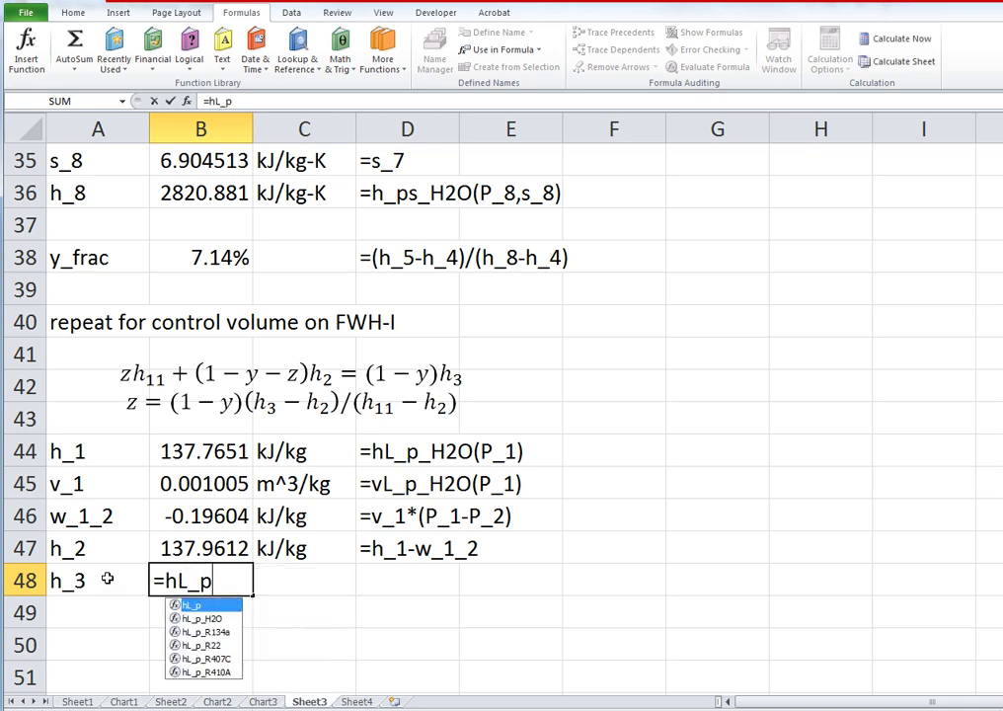
pyautogui.press('Down')
pyautogui.press('Tab')
pyautogui.write('P_3')
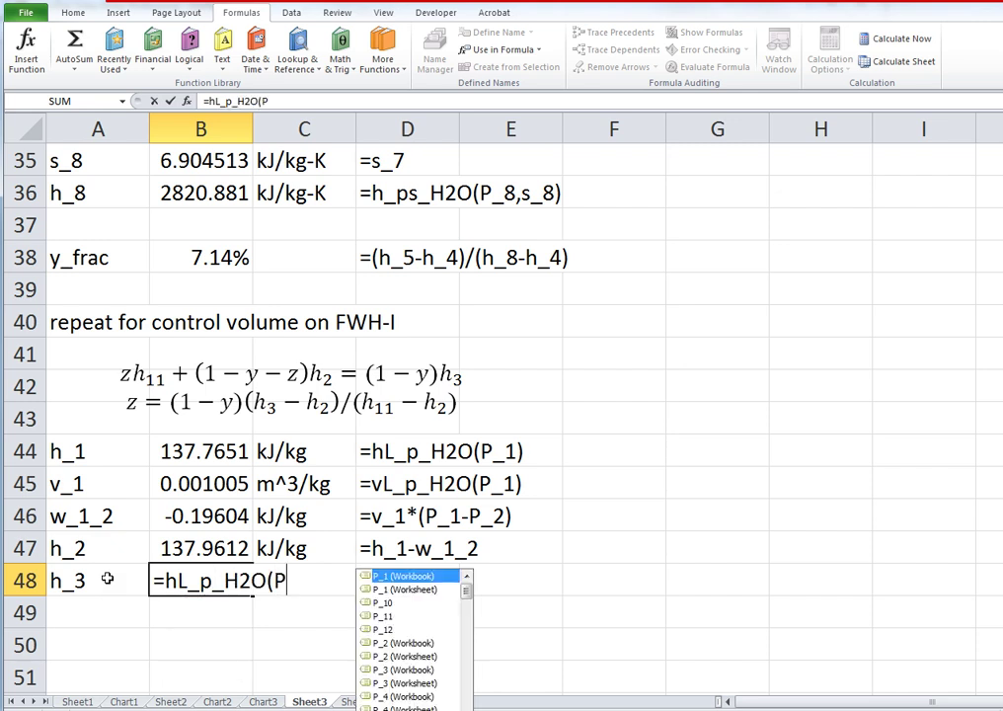
pyautogui.press('BackSpace')
pyautogui.press('BackSpace')
pyautogui.press('BackSpace')
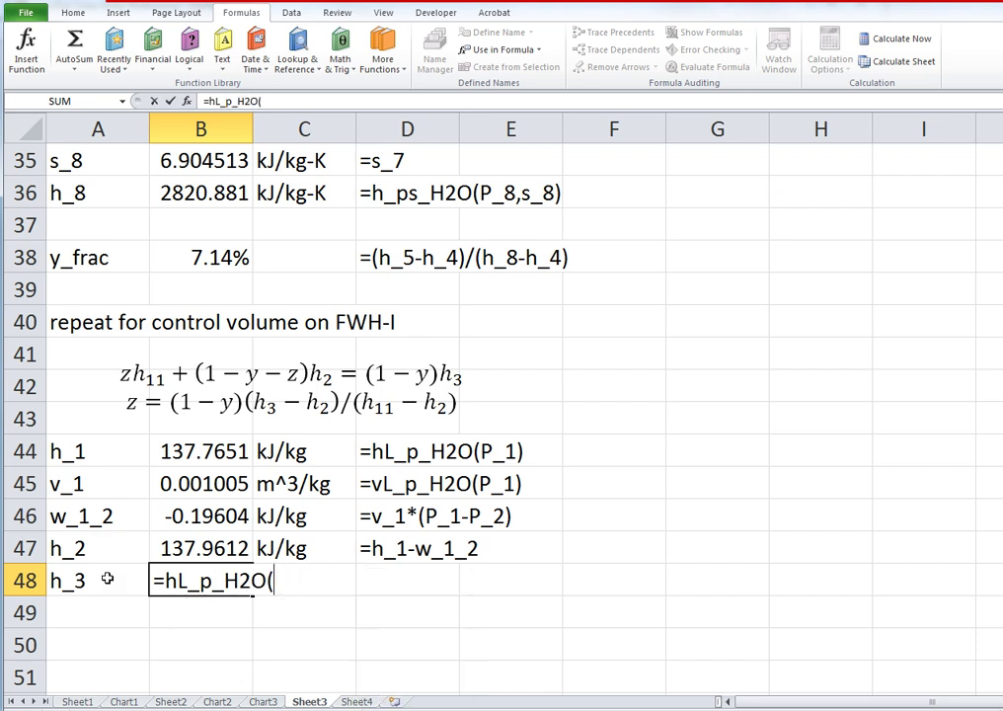
pyautogui.press('Escape')
pyautogui.click(107, 579)
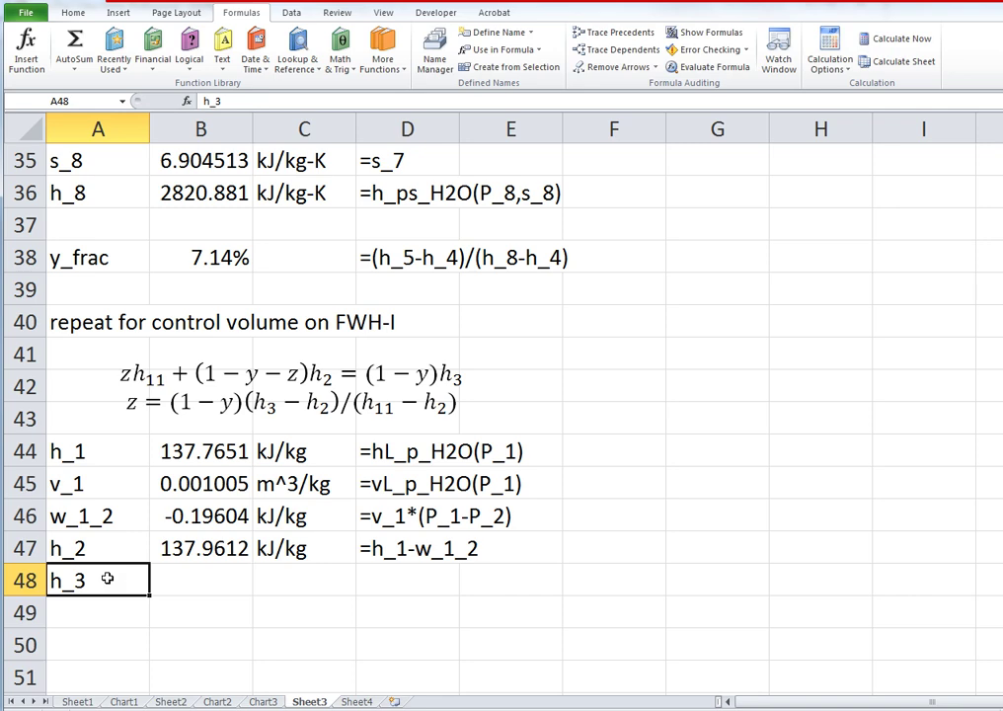
pyautogui.scroll(3, 262, 569)
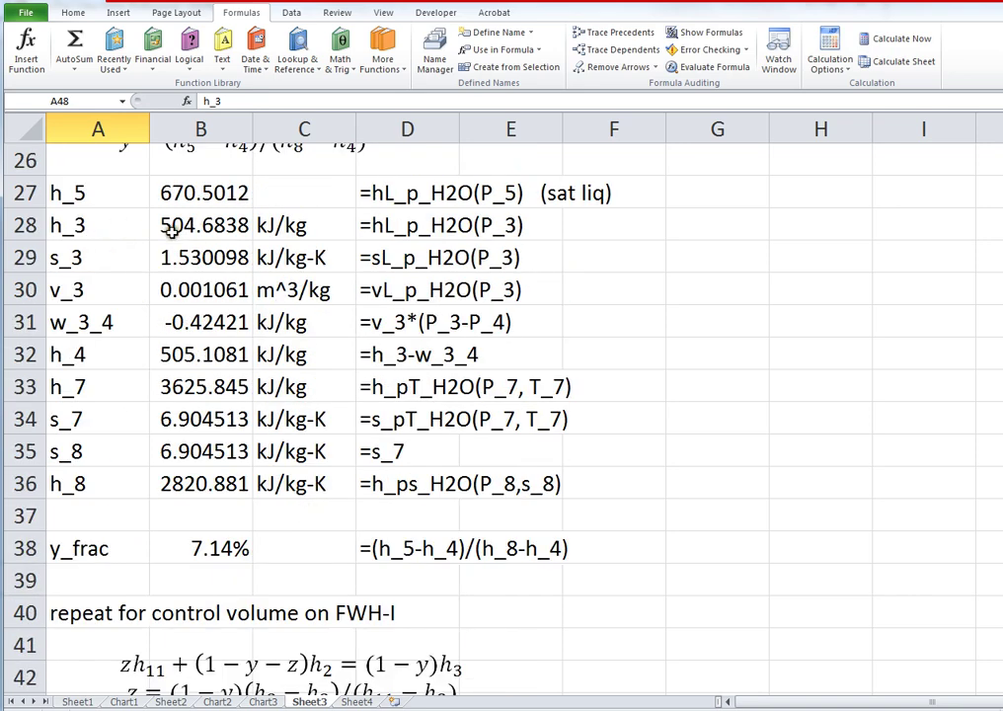
pyautogui.moveTo(118, 225); pyautogui.dragTo(192, 226)
pyautogui.scroll(-3, 197, 395)
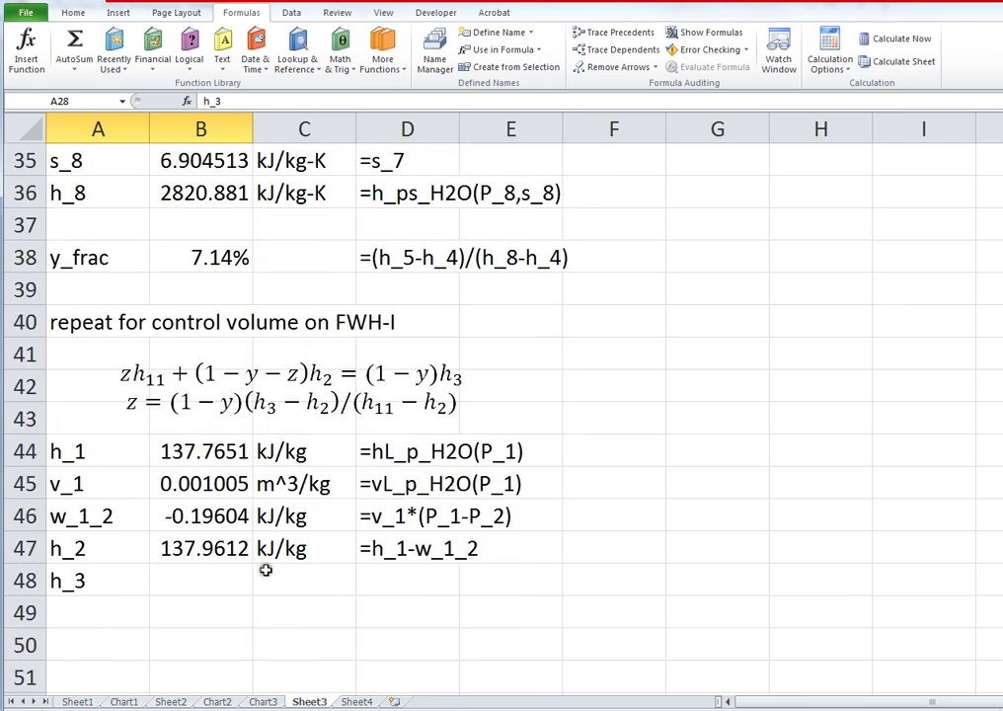
# Relabel A48 as s_11 and enter =s_7 in B48.
pyautogui.click(83, 582)
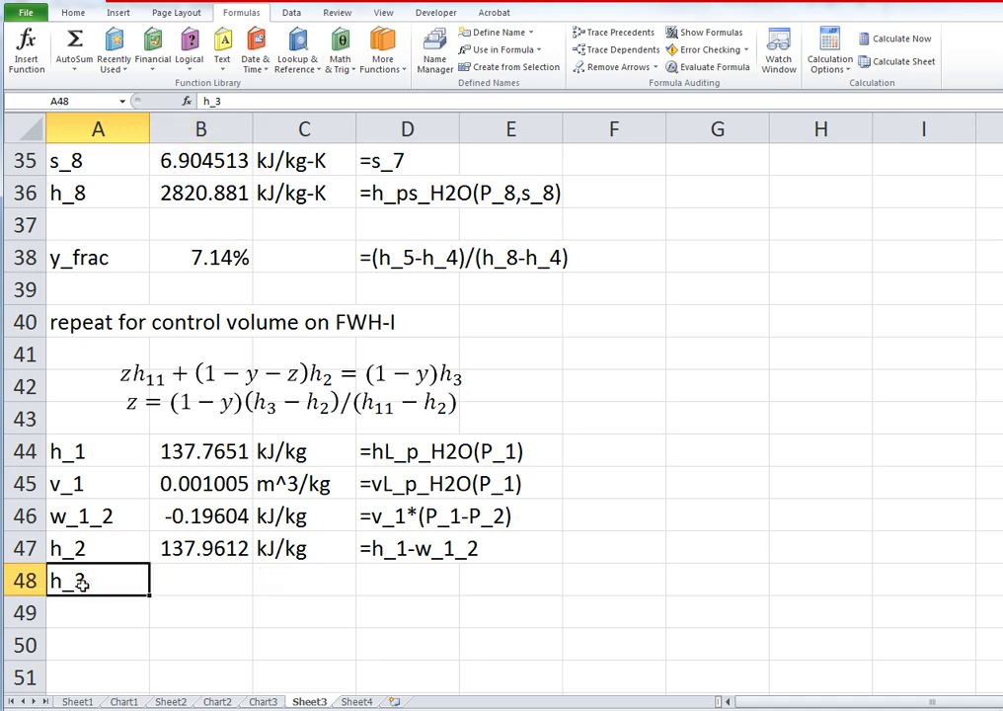
pyautogui.write('s_11')
pyautogui.press('Tab')
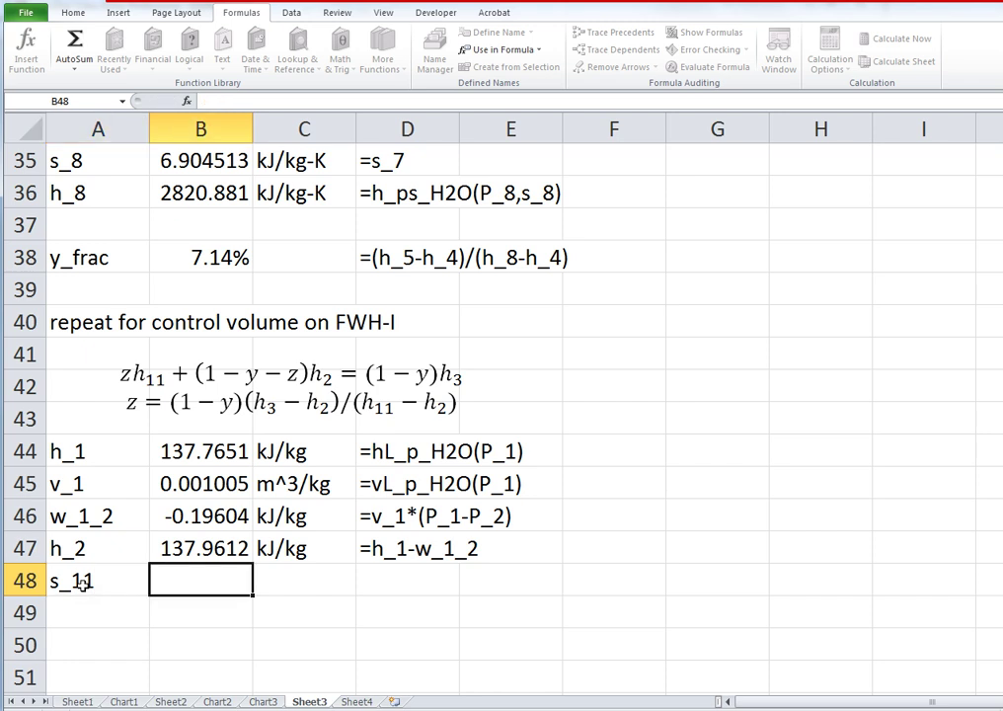
pyautogui.write('=s_')
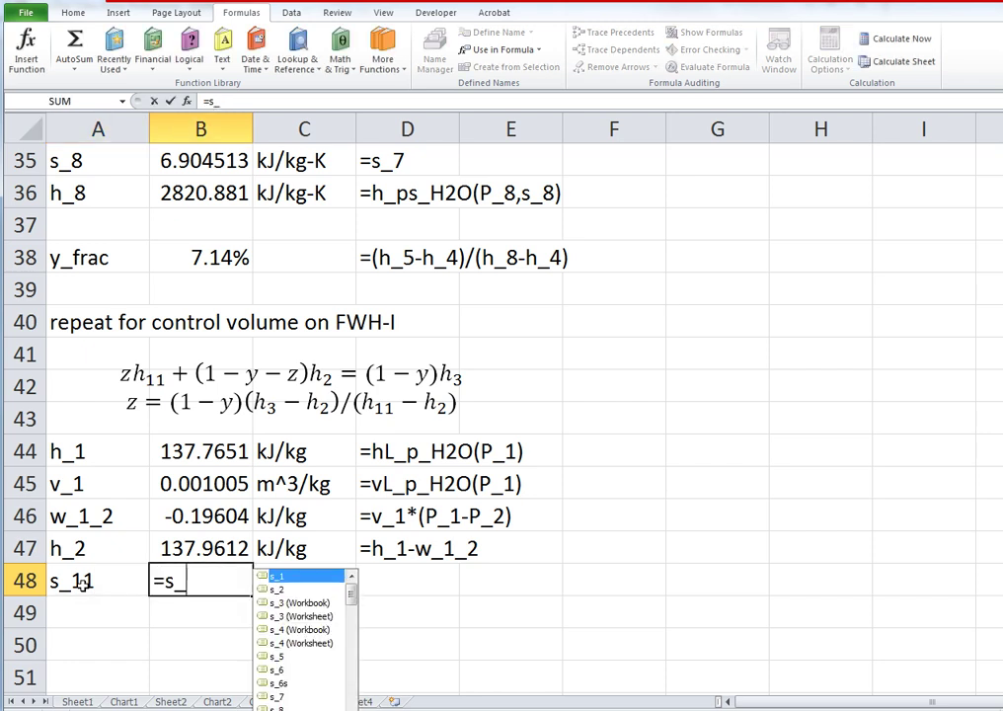
pyautogui.write('7')
pyautogui.press('Return')
# Write the note '=s_7 because isentropic through entire turbine' in D48.
pyautogui.press('Up')
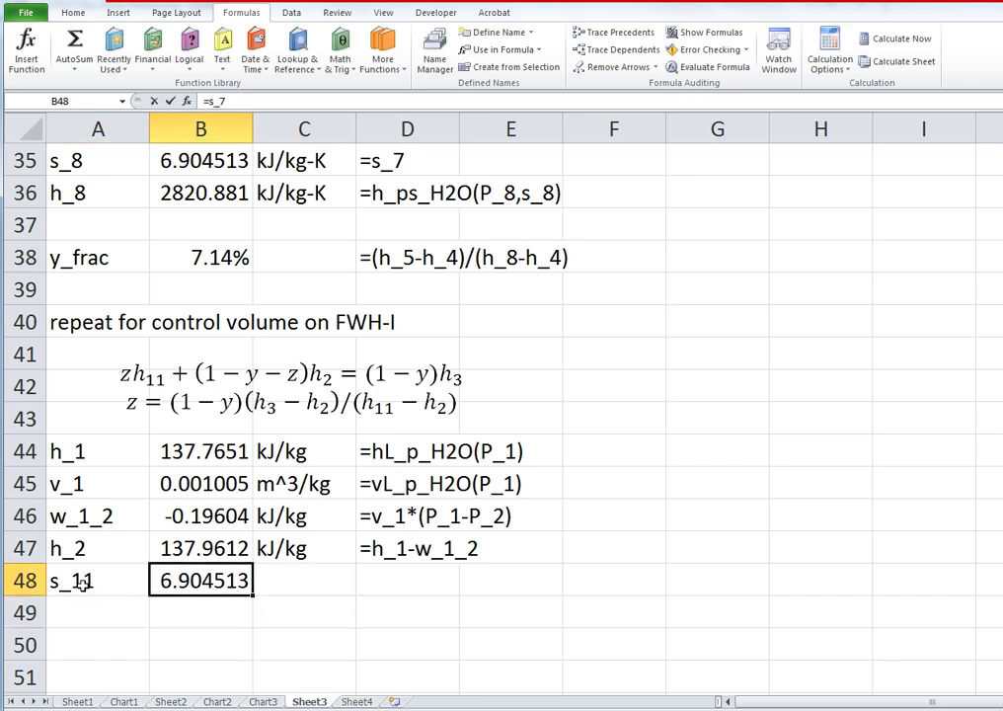
pyautogui.press('F2')
pyautogui.hotkey('shift', 'Home')
pyautogui.hotkey('ctrl', 'c')
pyautogui.press('Escape')
pyautogui.press('Right')
pyautogui.press('Right')
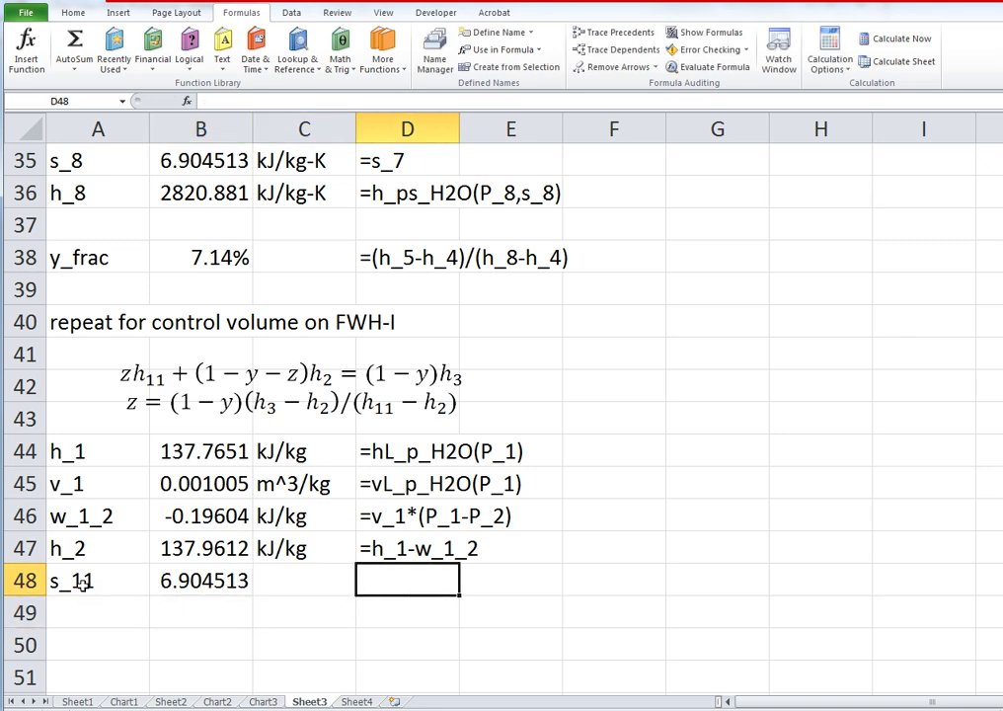
pyautogui.write("'")
pyautogui.hotkey('ctrl', 'v')
pyautogui.write('be')
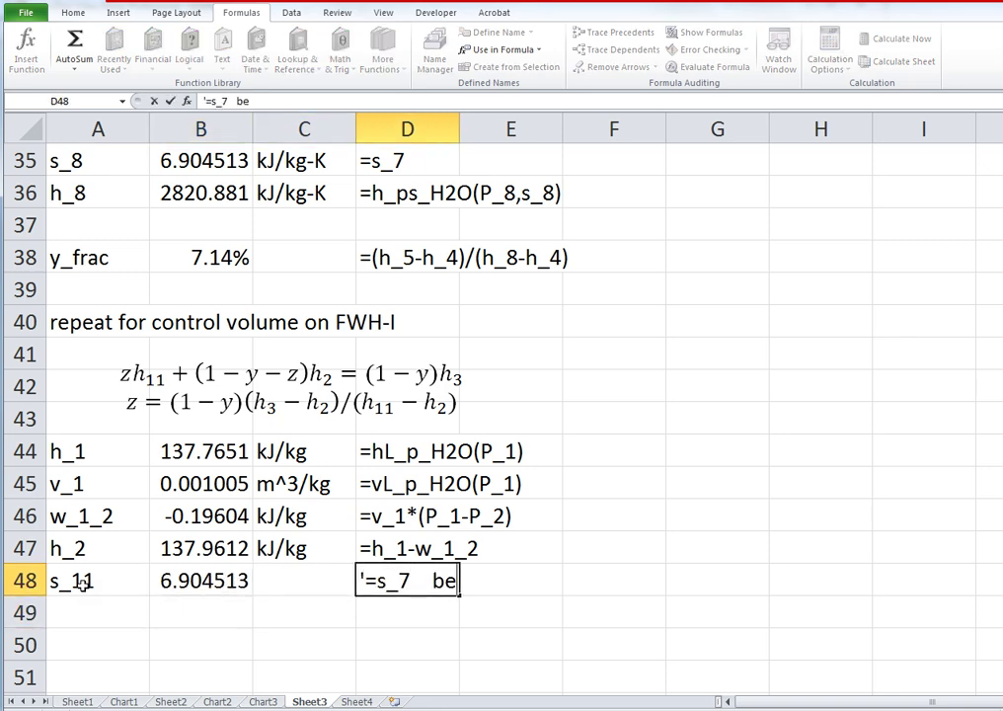
pyautogui.write('cause isent')
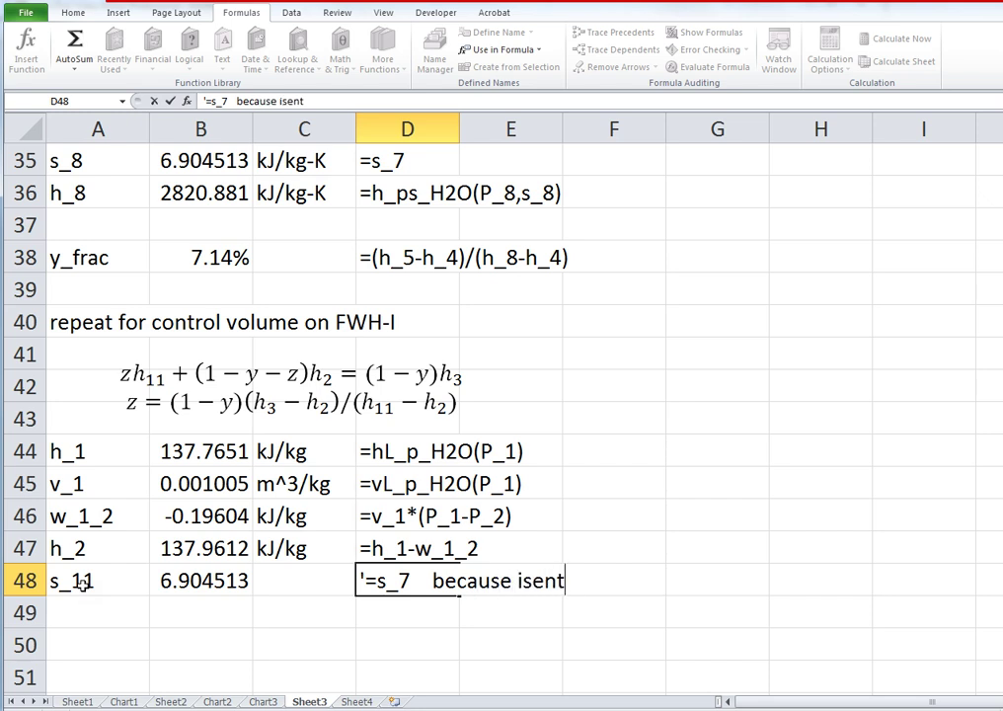
pyautogui.write('ropic through ')
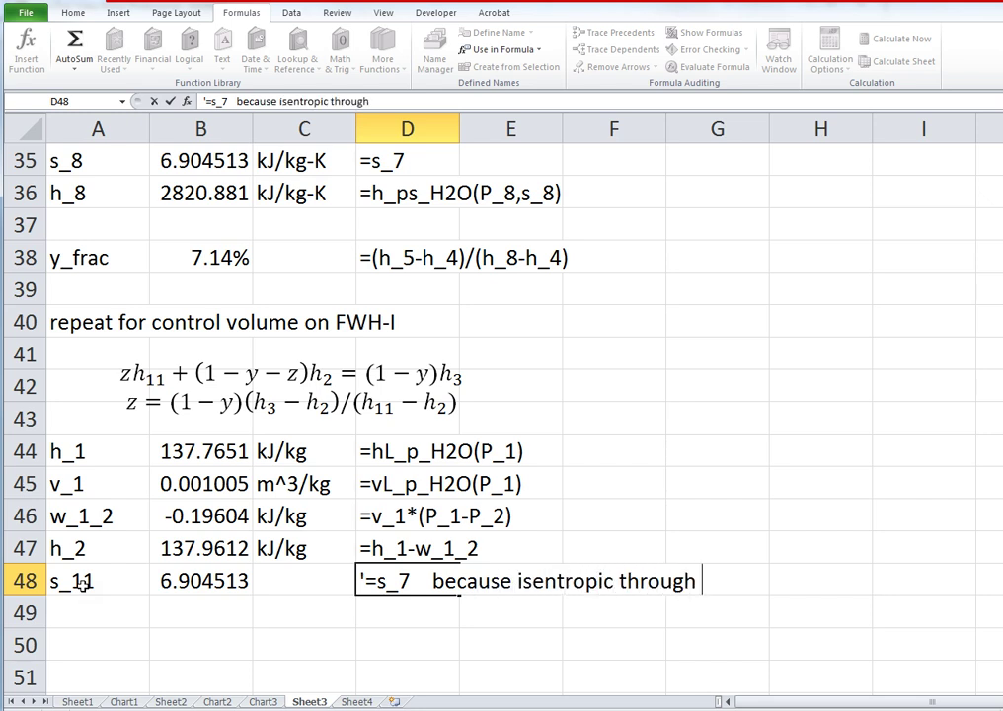
pyautogui.write('entire tur')
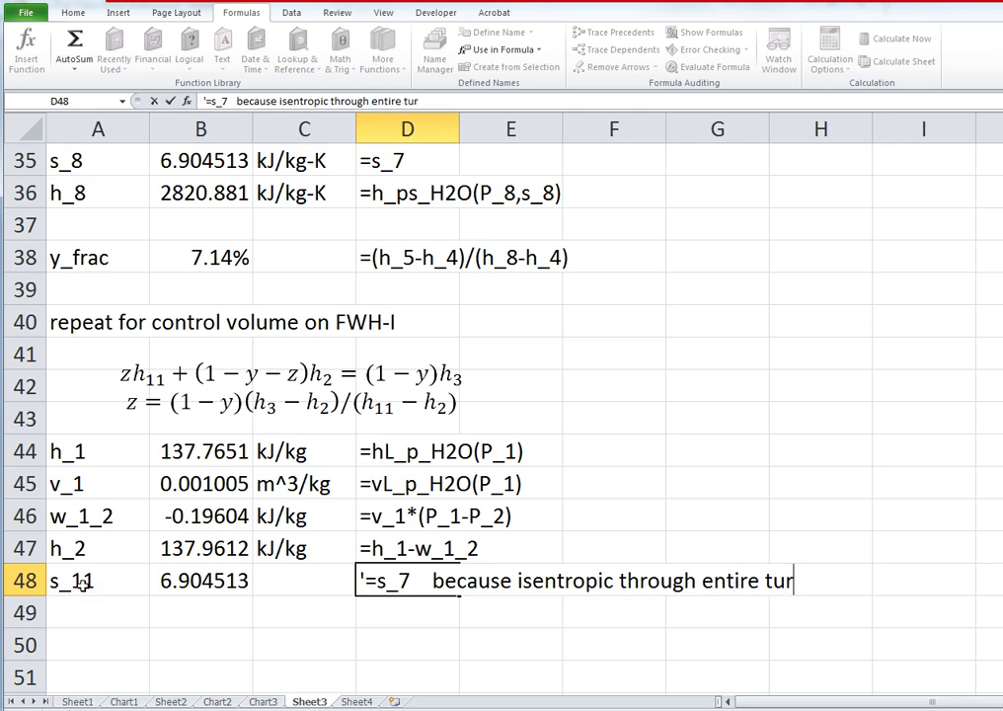
pyautogui.write('bine')
pyautogui.press('Return')
# Copy the kJ/kg-K unit from above into C48.
pyautogui.press('Up')
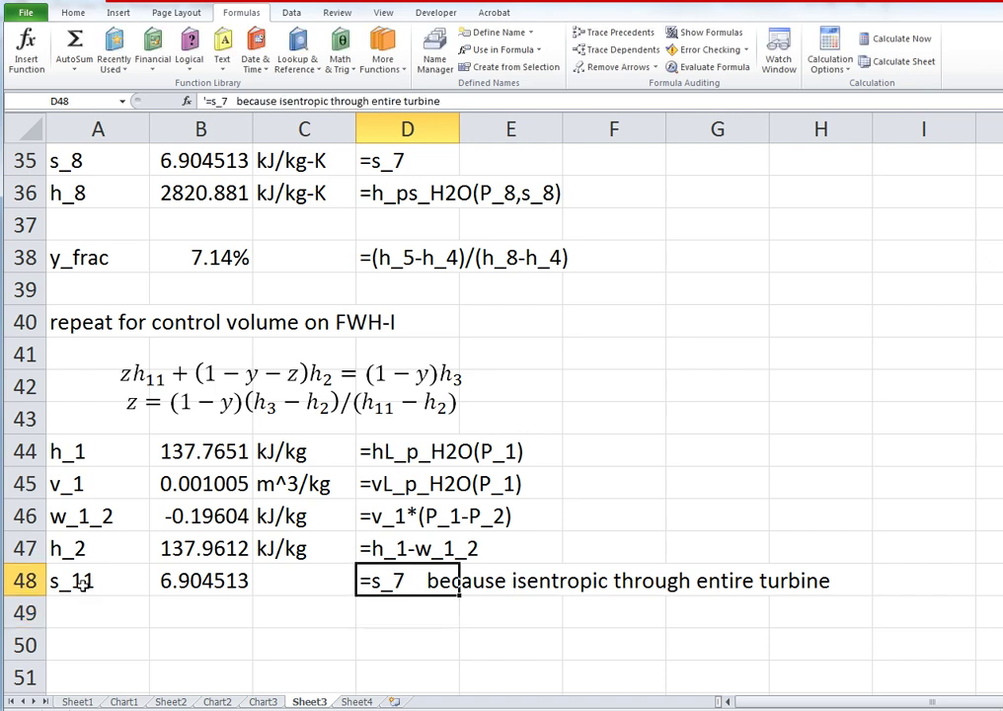
pyautogui.press('Left')
pyautogui.press('Up')
pyautogui.press('Up')
pyautogui.press('Up')
pyautogui.press('Up')
pyautogui.press('Up')
pyautogui.press('Up')
pyautogui.press('Up')
pyautogui.press('Up')
pyautogui.press('Up')
pyautogui.press('Up')
pyautogui.press('Up')
pyautogui.press('Up')
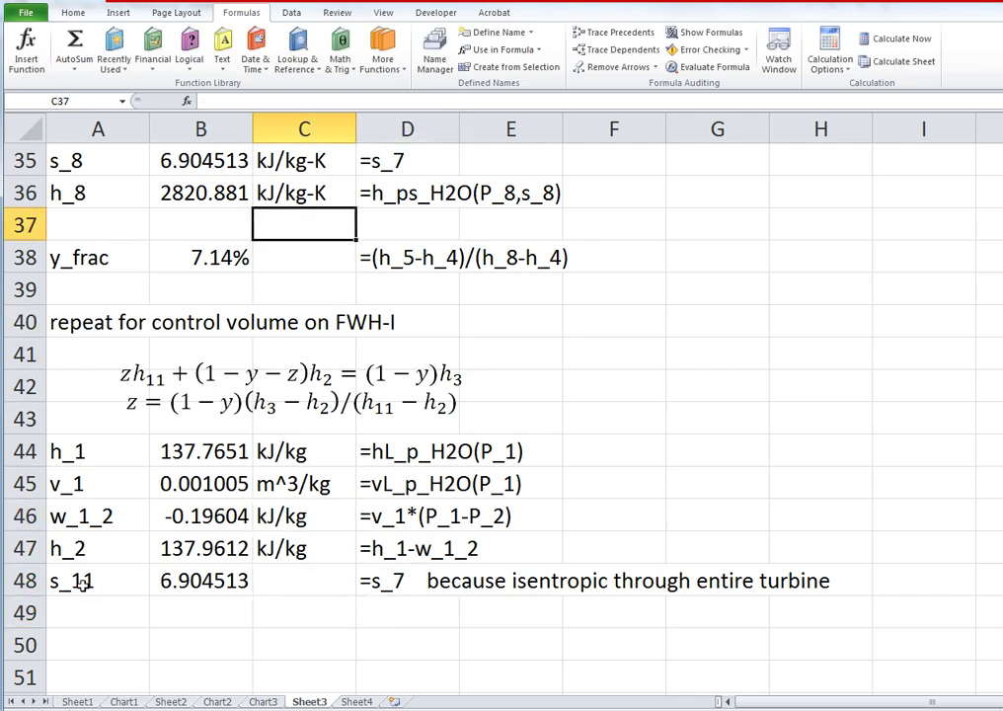
pyautogui.hotkey('ctrl', 'c')
pyautogui.press('Down')
pyautogui.press('Down')
pyautogui.press('Down')
pyautogui.press('Down')
pyautogui.press('Down')
pyautogui.press('Down')
pyautogui.press('Down')
pyautogui.press('Down')
pyautogui.press('Down')
pyautogui.press('Down')
pyautogui.press('Down')
pyautogui.press('Down')
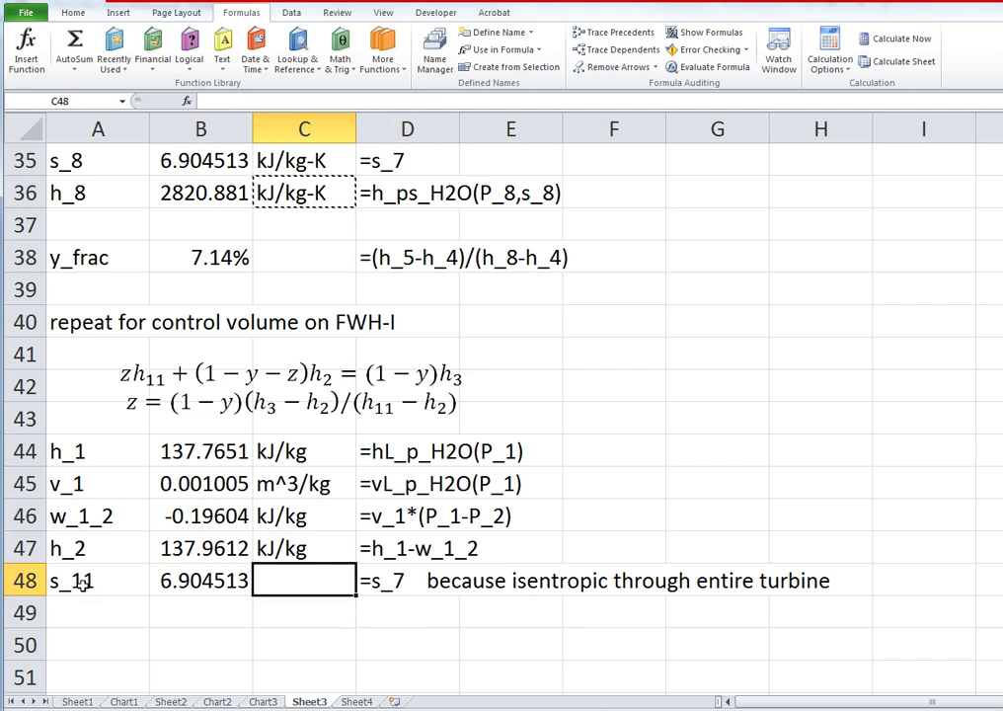
pyautogui.hotkey('ctrl', 'v')
pyautogui.press('Down')
# Name h_2 and s_11 from their left-column labels using Create from Selection on A47:B48.
pyautogui.press('Left')
pyautogui.press('Left')
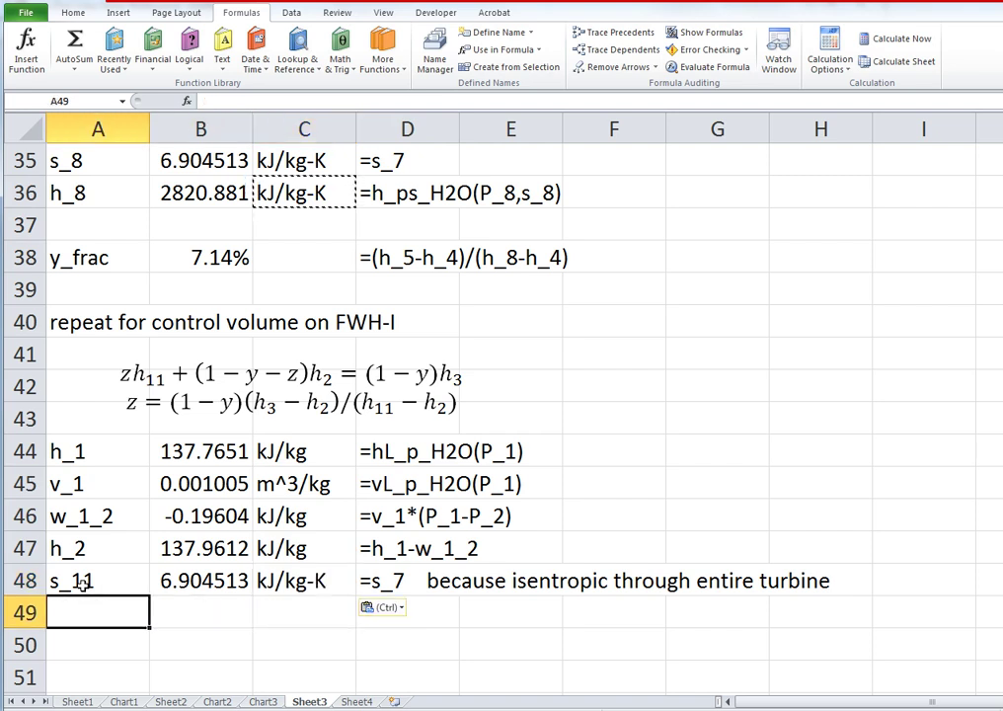
pyautogui.press('Up')
pyautogui.hotkey('shift', 'Up')
pyautogui.hotkey('shift', 'Right')
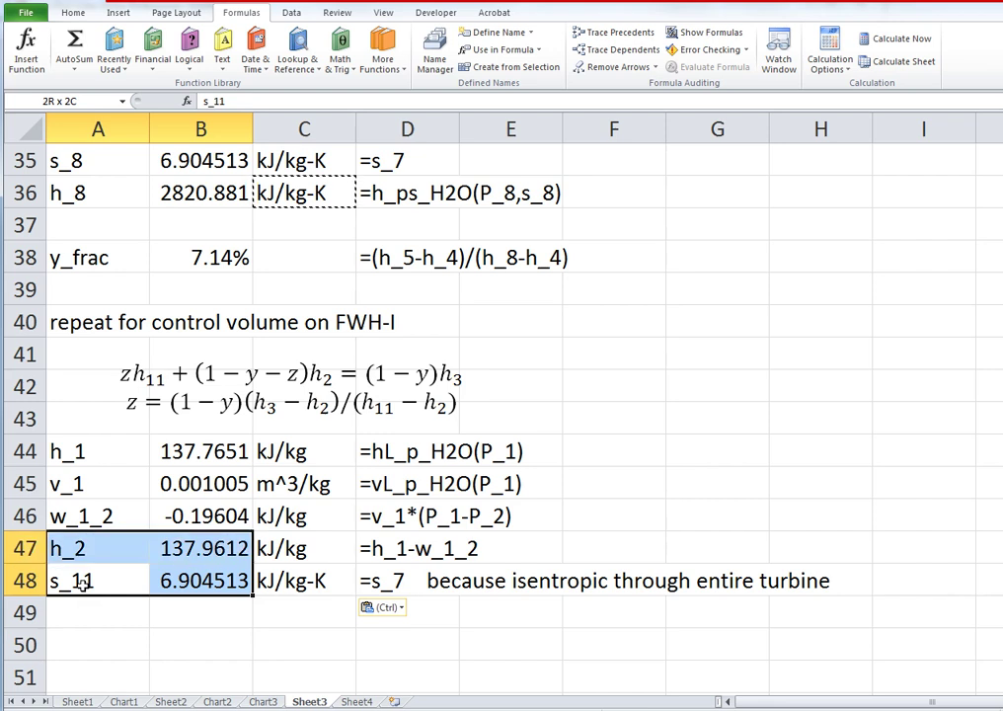
pyautogui.click(509, 66)
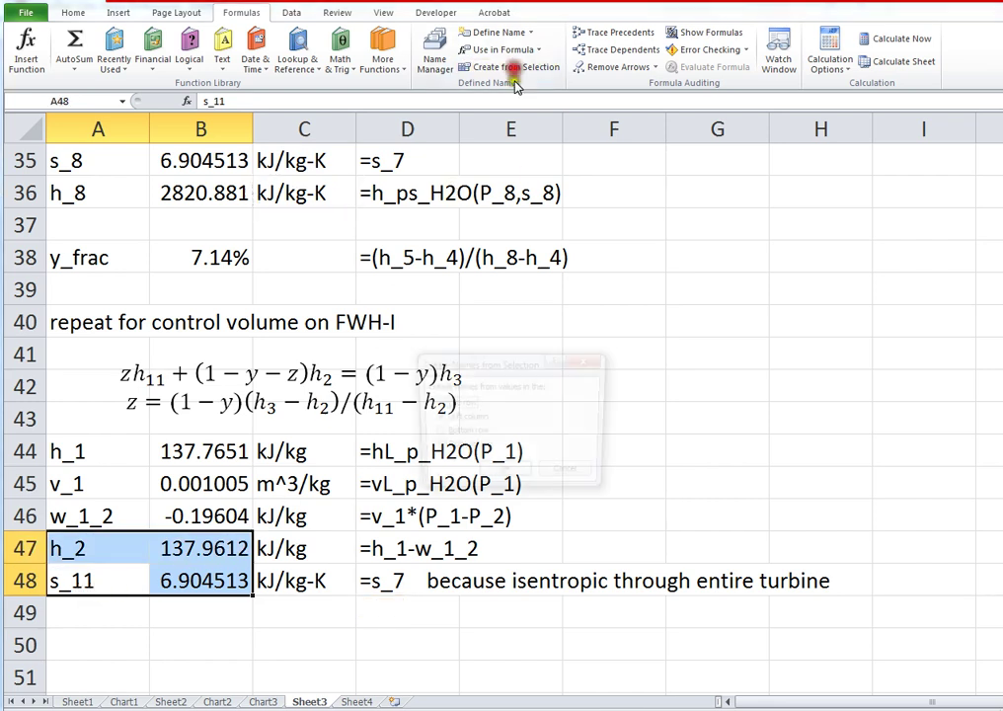
pyautogui.click(504, 475)
# Label A49 h_11 and enter =h_ps_H2O(P_11, s_11) in B49, giving 2618.78.
pyautogui.click(136, 610)
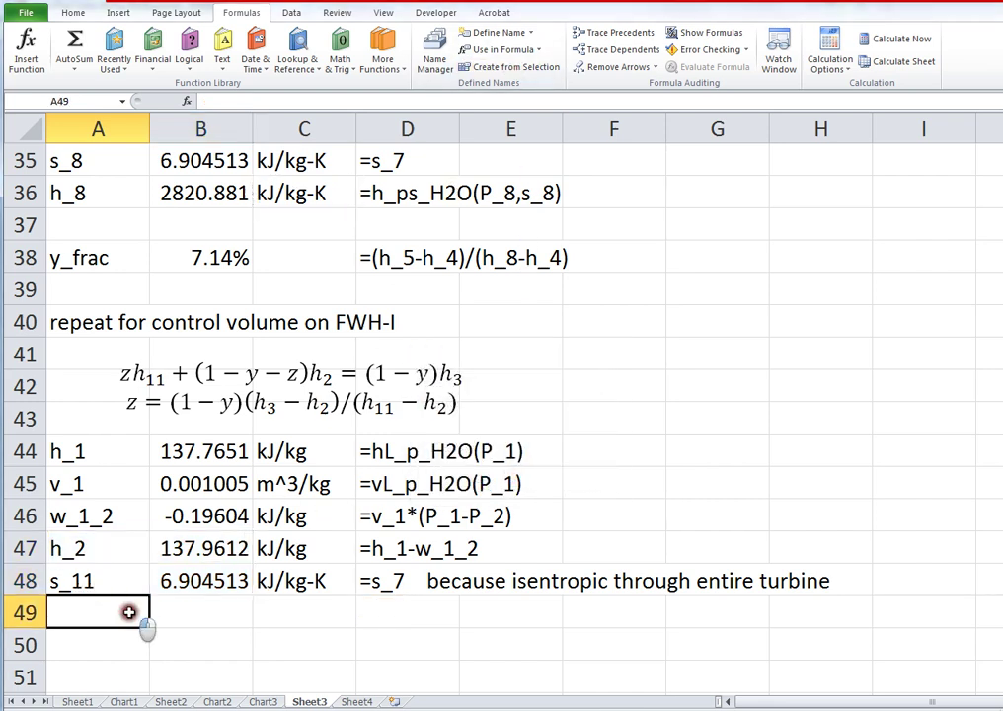
pyautogui.write('h_11')
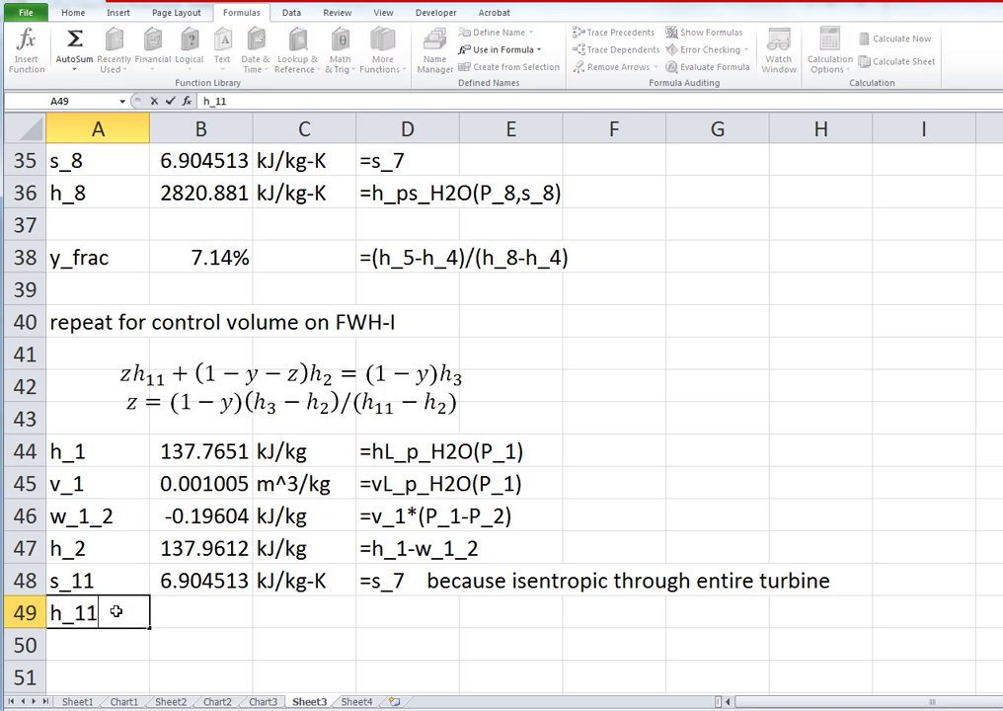
pyautogui.press('Tab')
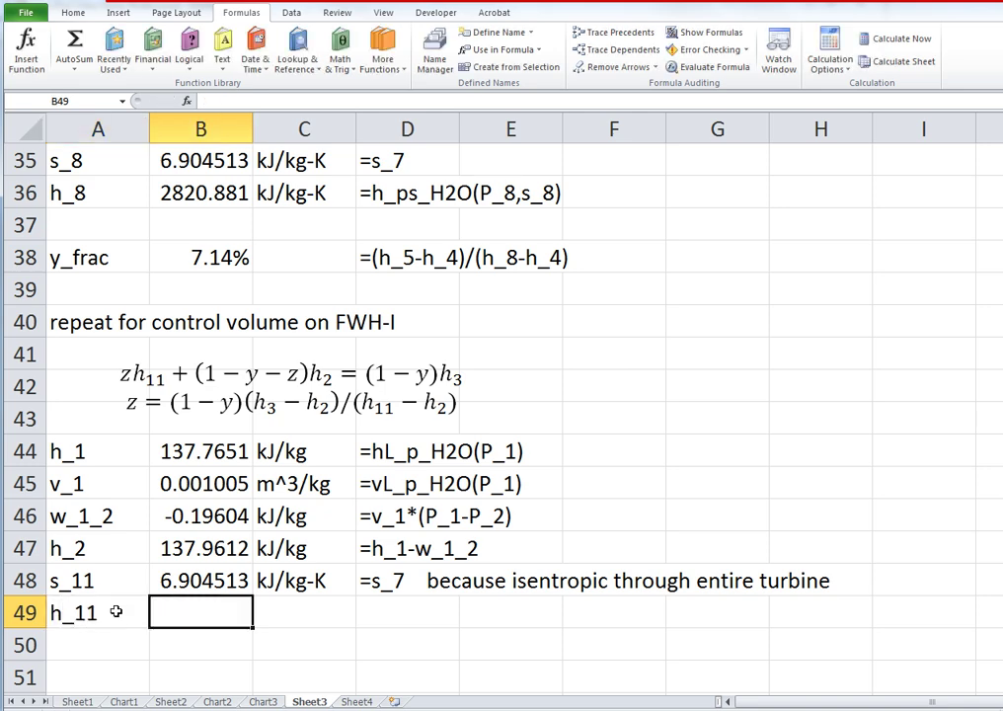
pyautogui.write('=h_')
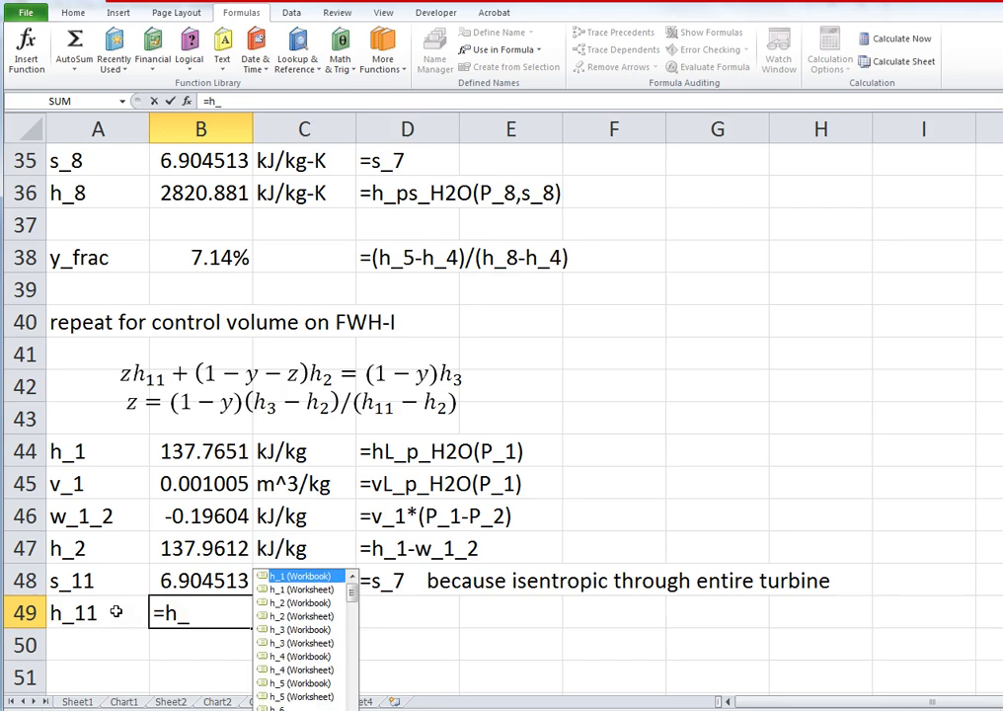
pyautogui.write('ps')
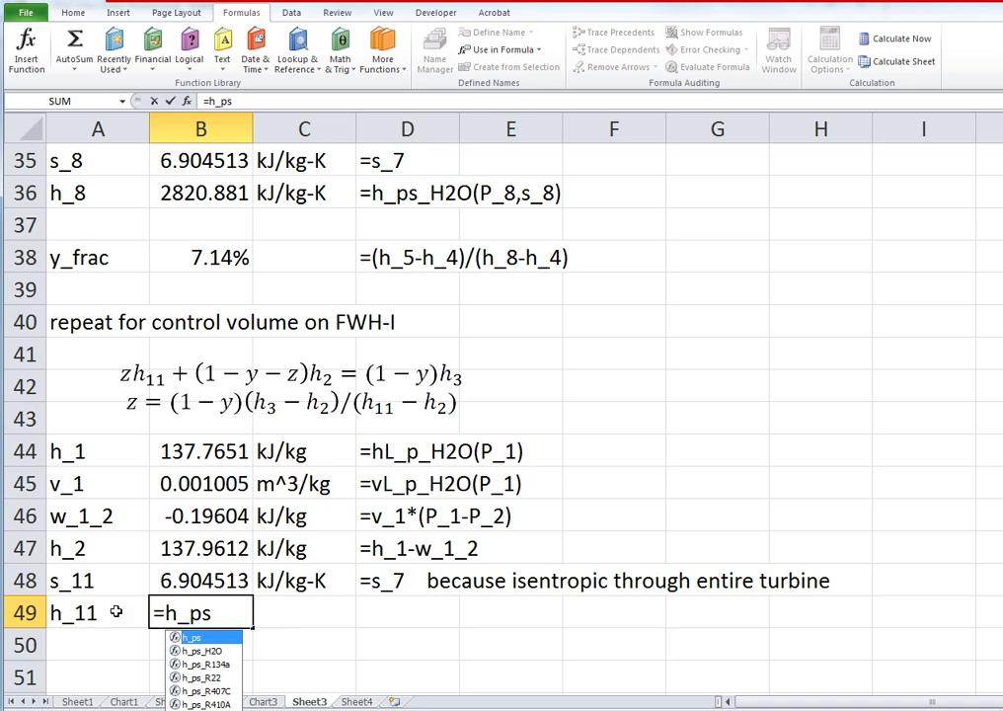
pyautogui.write('(')
pyautogui.press('BackSpace')
pyautogui.press('Down')
pyautogui.press('Tab')
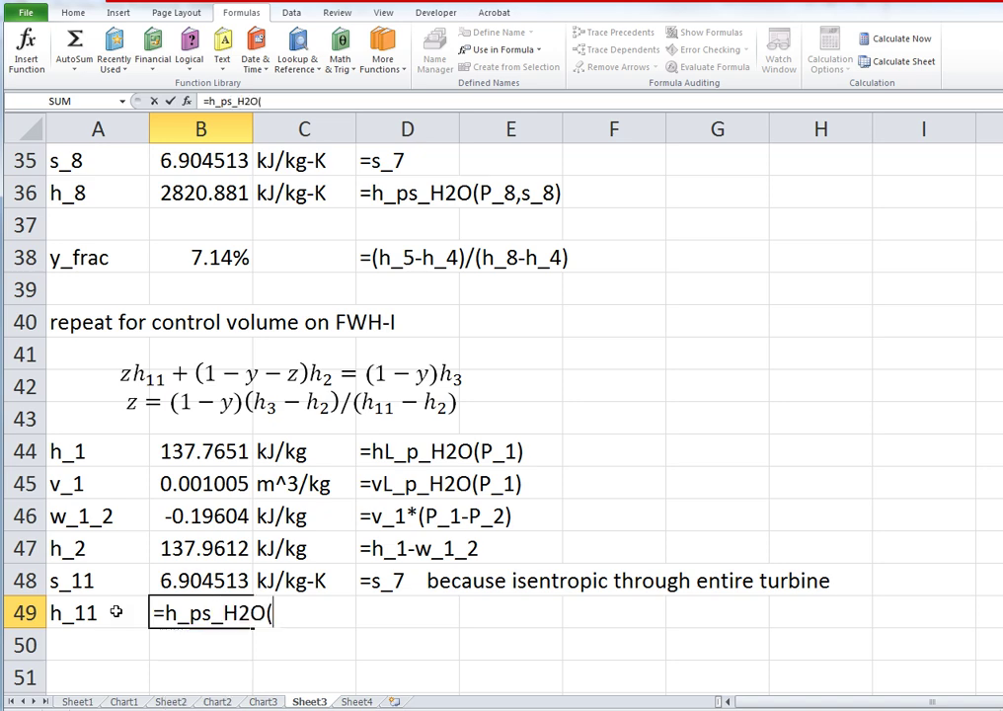
pyautogui.write('P_')
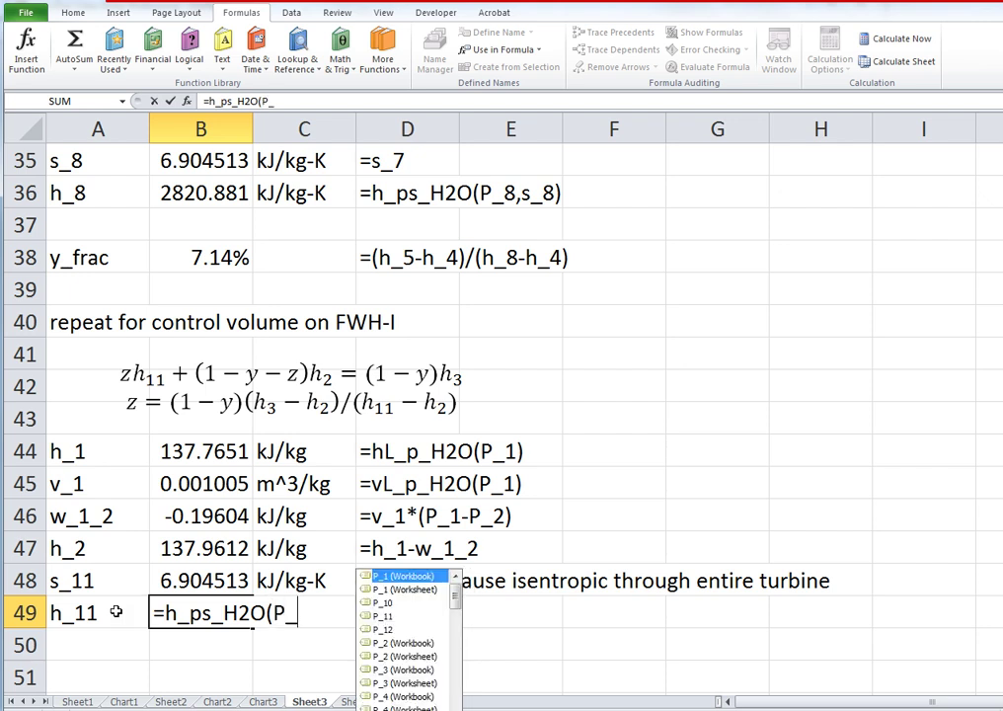
pyautogui.write('11')
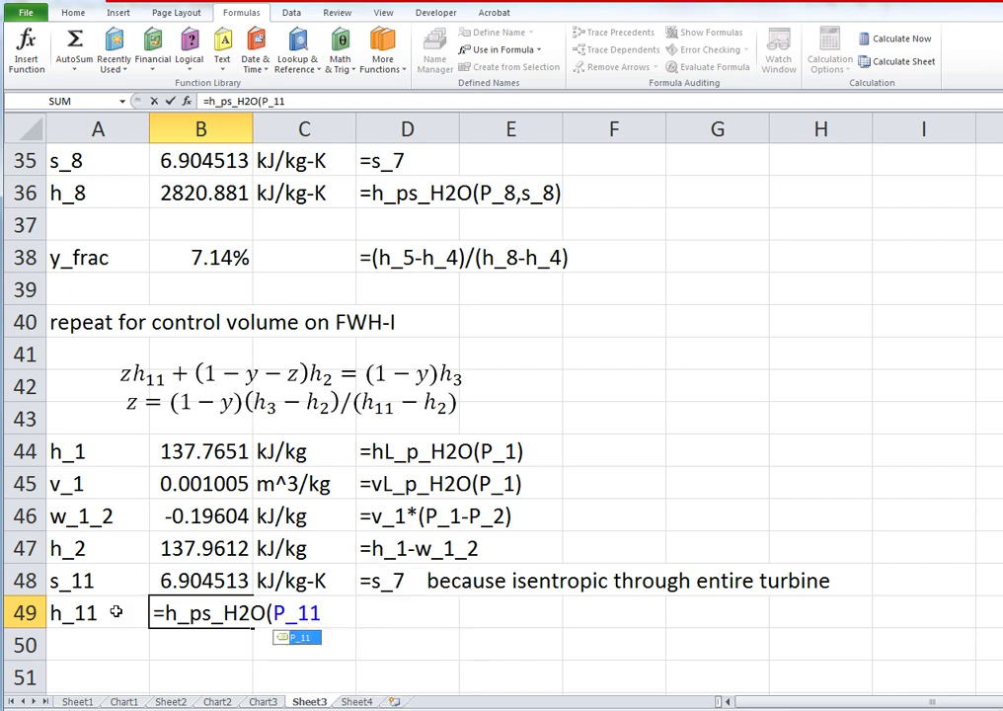
pyautogui.write(', s_11)')
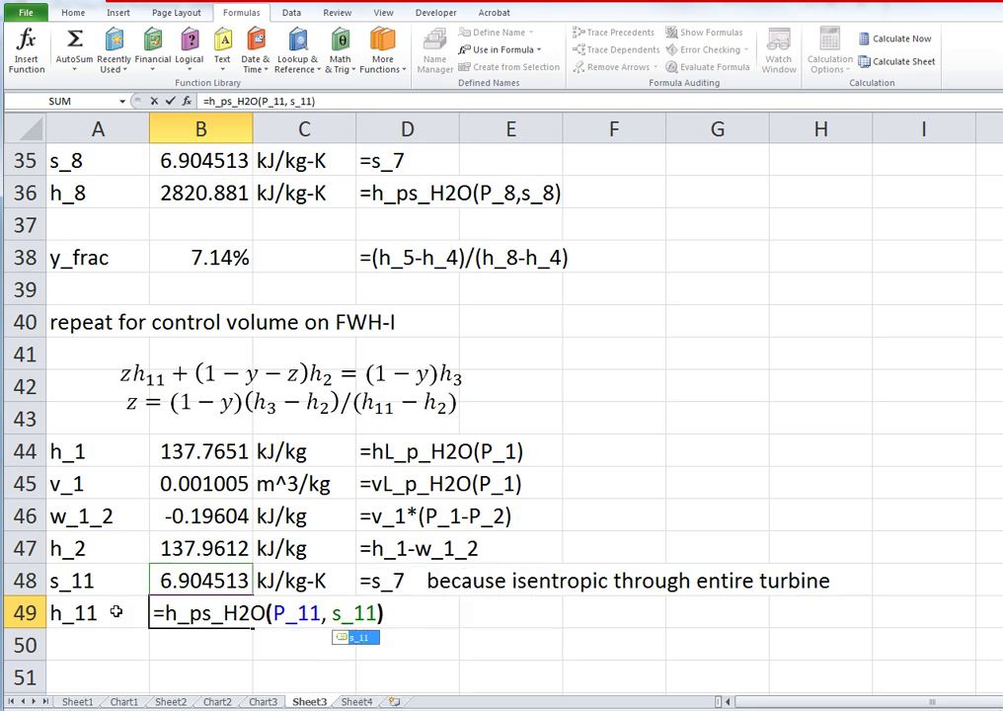
pyautogui.press('Return')
# Copy the h_11 formula text into D49 as a note.
pyautogui.press('Up')
pyautogui.press('F2')
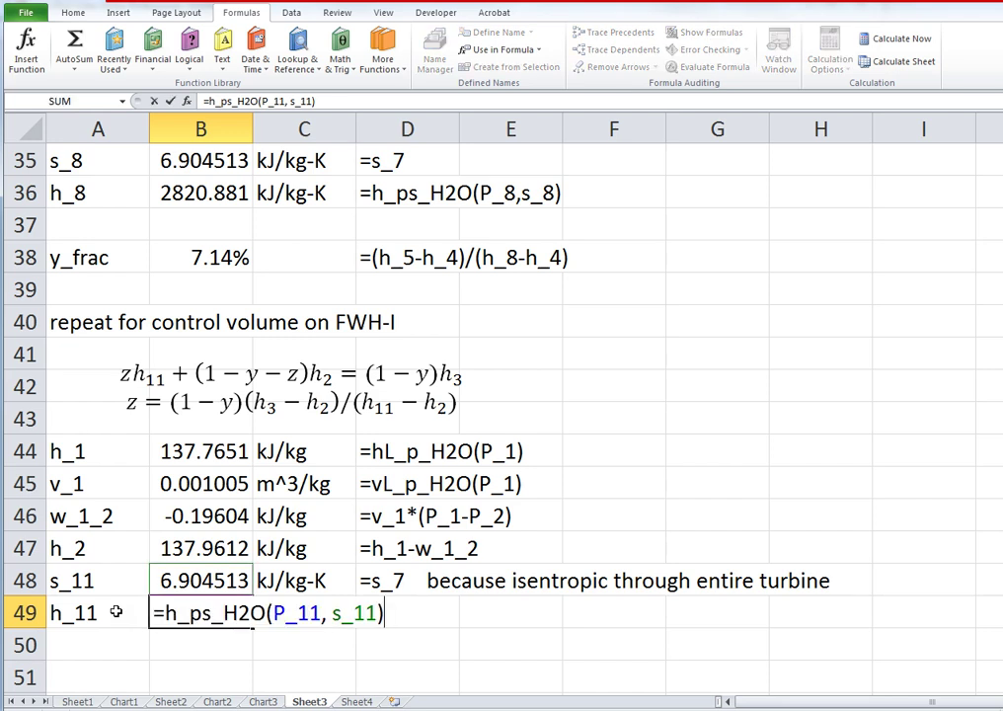
pyautogui.hotkey('shift', 'Home')
pyautogui.hotkey('ctrl', 'c')
pyautogui.press('Return')
pyautogui.press('Up')
pyautogui.press('Right')
pyautogui.press('Right')
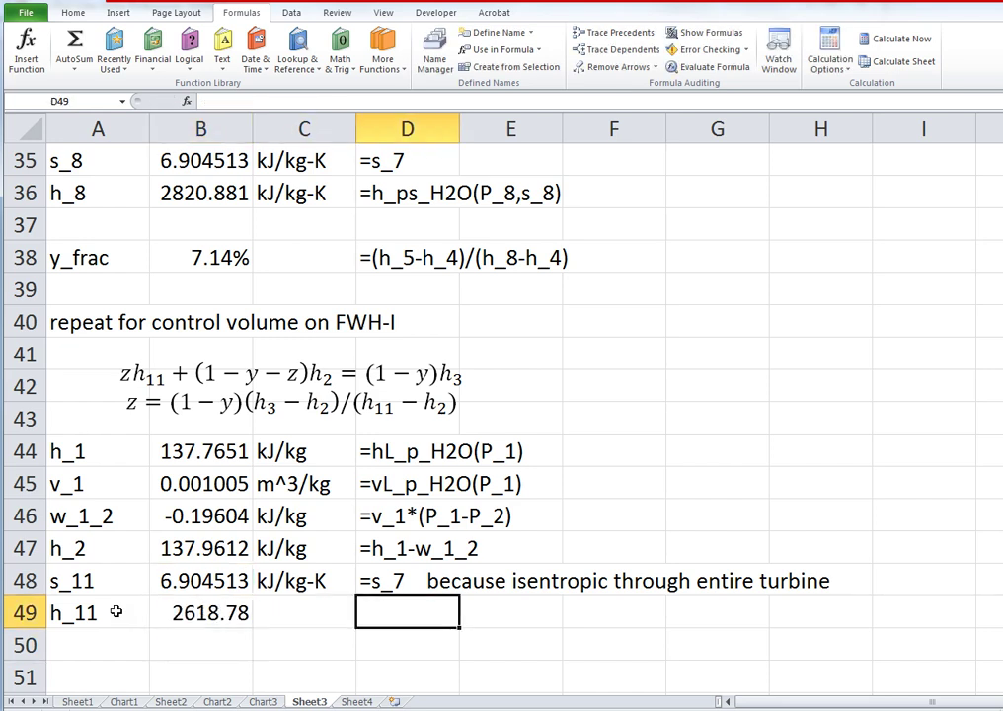
pyautogui.write("'")
pyautogui.hotkey('ctrl', 'v')
pyautogui.press('Return')
# Copy the kJ/kg unit from above into C49.
pyautogui.press('Up')
pyautogui.press('Left')
pyautogui.press('Up')
pyautogui.press('Up')
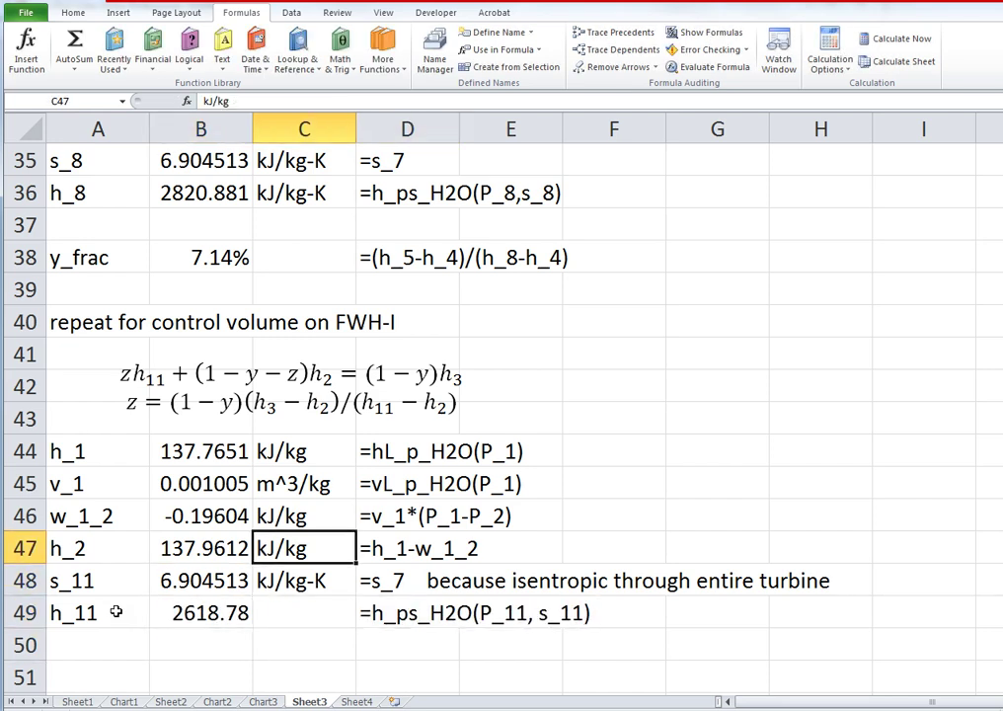
pyautogui.press('Up')
pyautogui.hotkey('ctrl', 'c')
pyautogui.press('Down')
pyautogui.press('Down')
pyautogui.press('Down')
pyautogui.hotkey('ctrl', 'v')
pyautogui.press('Down')
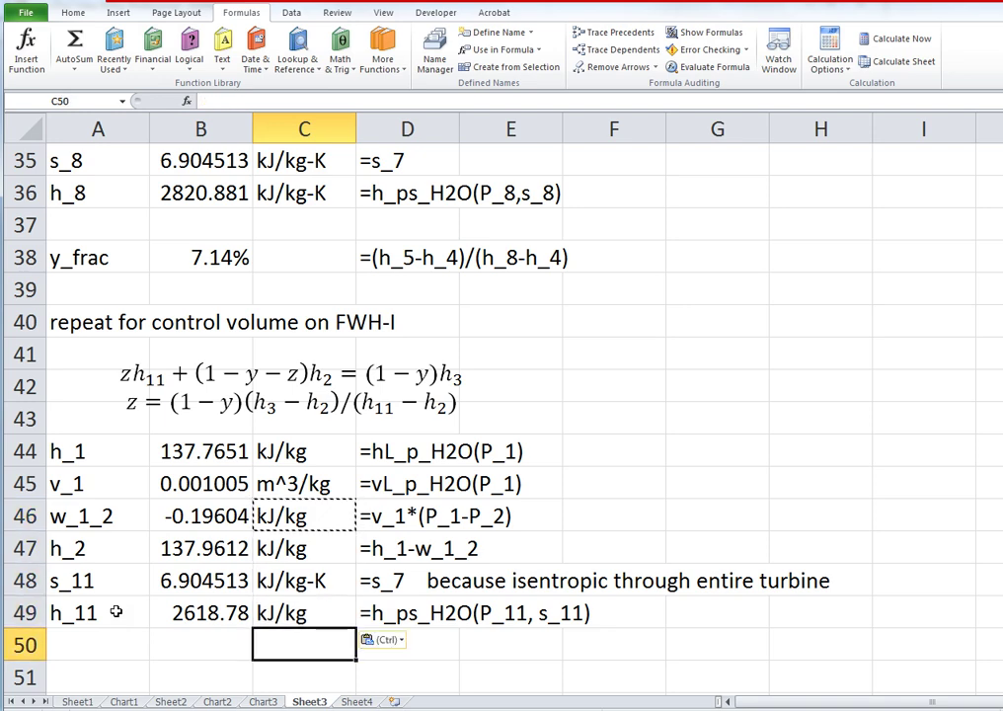
# Name h_11 from its left-column label with Create from Selection.
pyautogui.moveTo(141, 612); pyautogui.dragTo(164, 612)
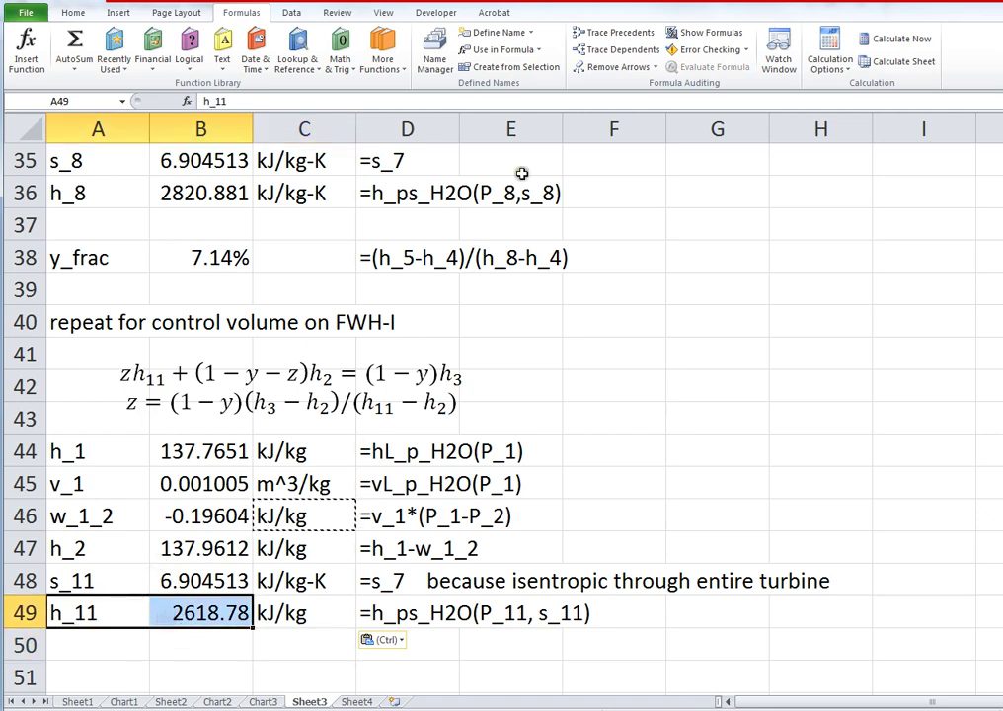
pyautogui.click(479, 66)
pyautogui.click(506, 476)
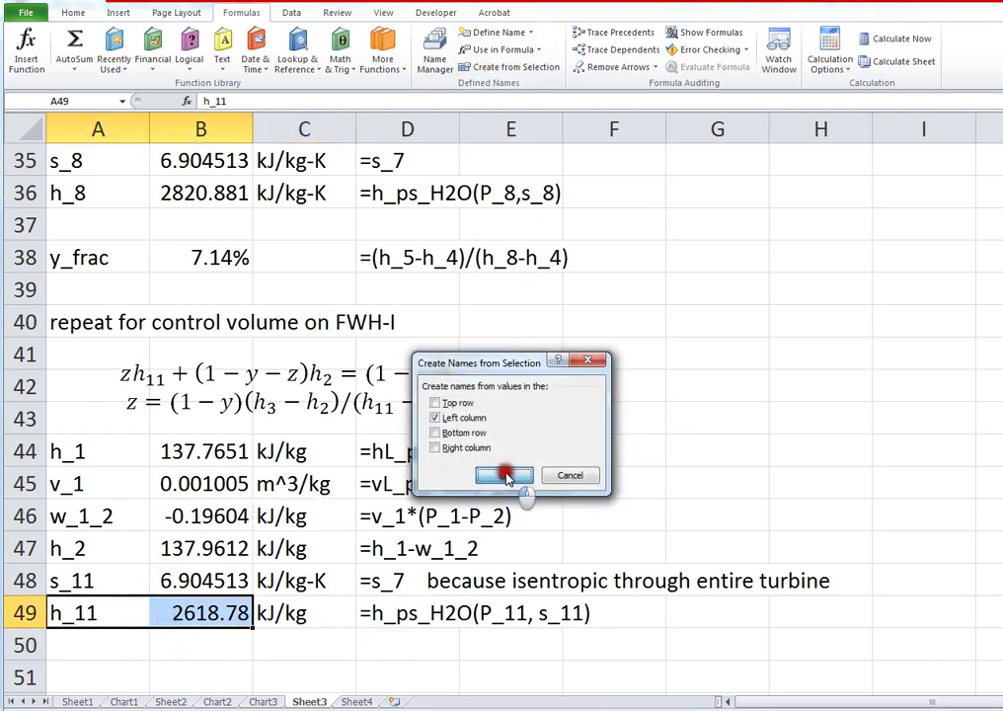
# Label A51 z_frac and enter =(1-y_frac)*(h_3-h_2)/(h_11-h_2) in B51.
pyautogui.click(99, 664)
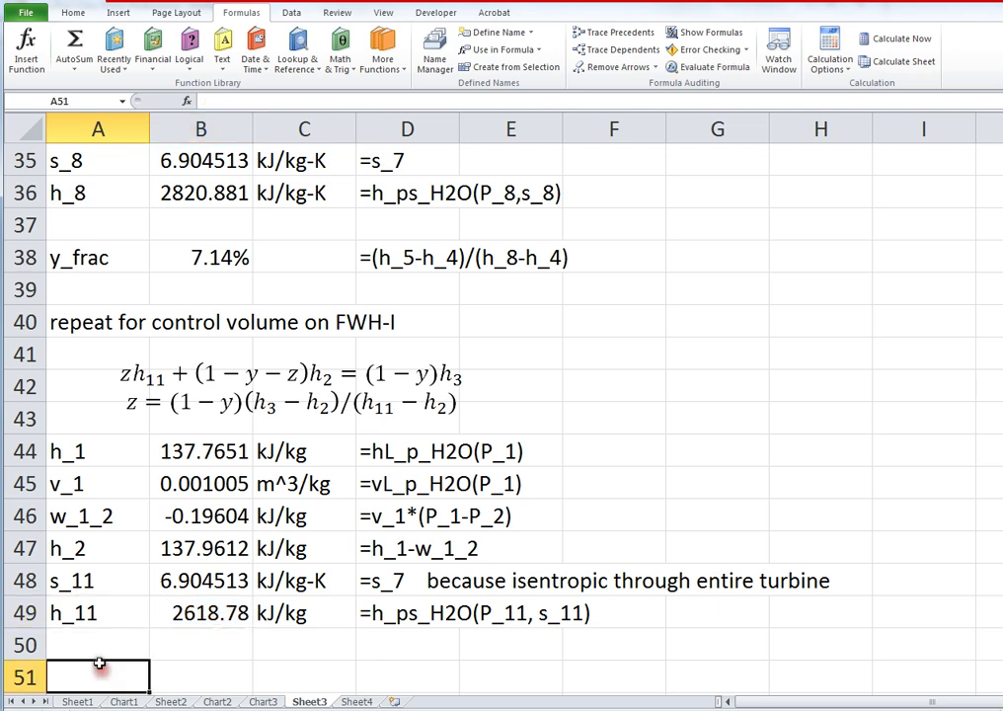
pyautogui.write('z_frac')
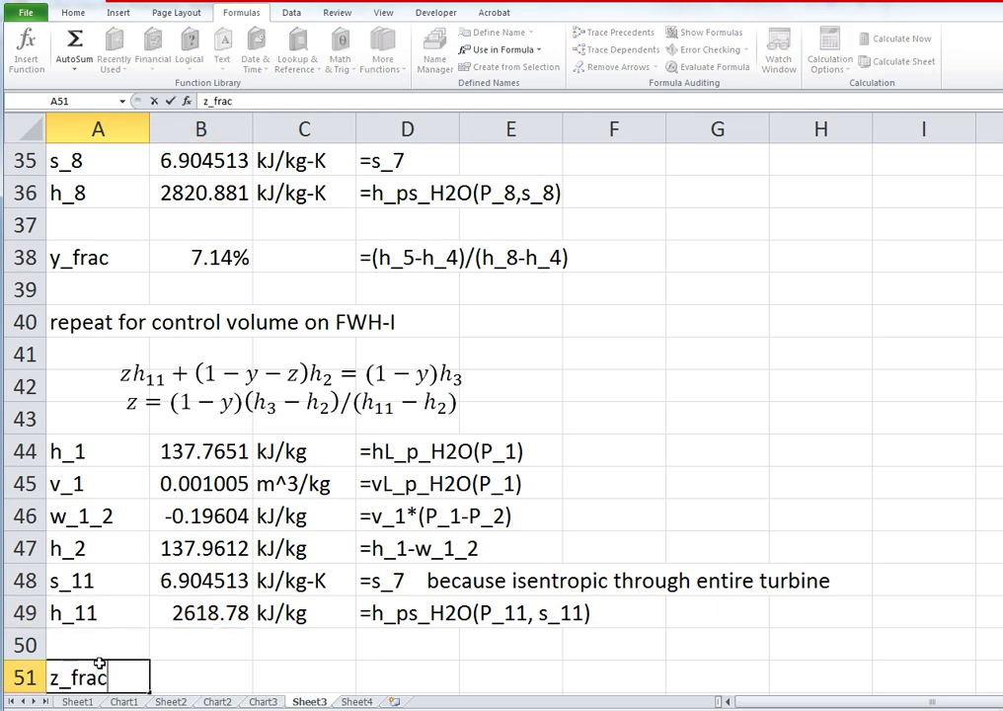
pyautogui.press('Tab')
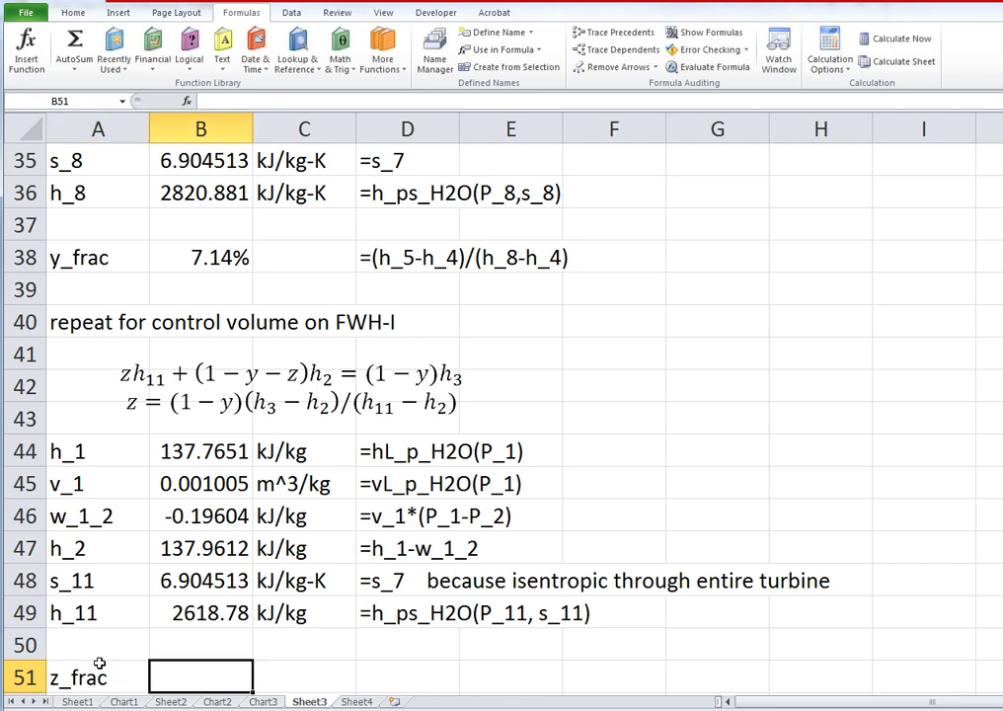
pyautogui.write('=(1')
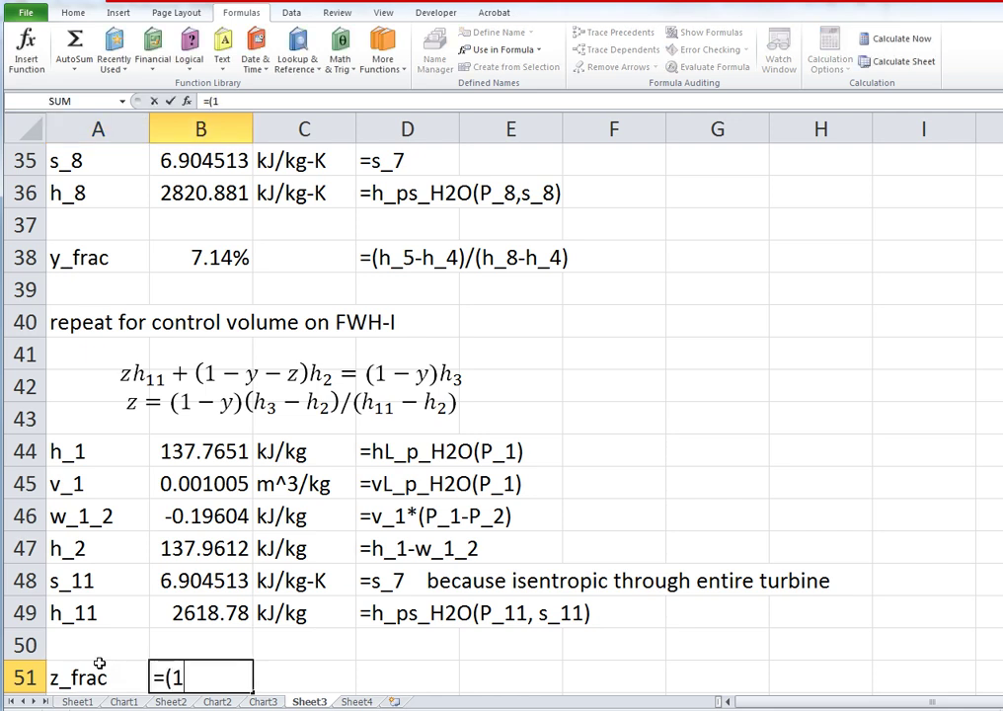
pyautogui.write('-y_fra')
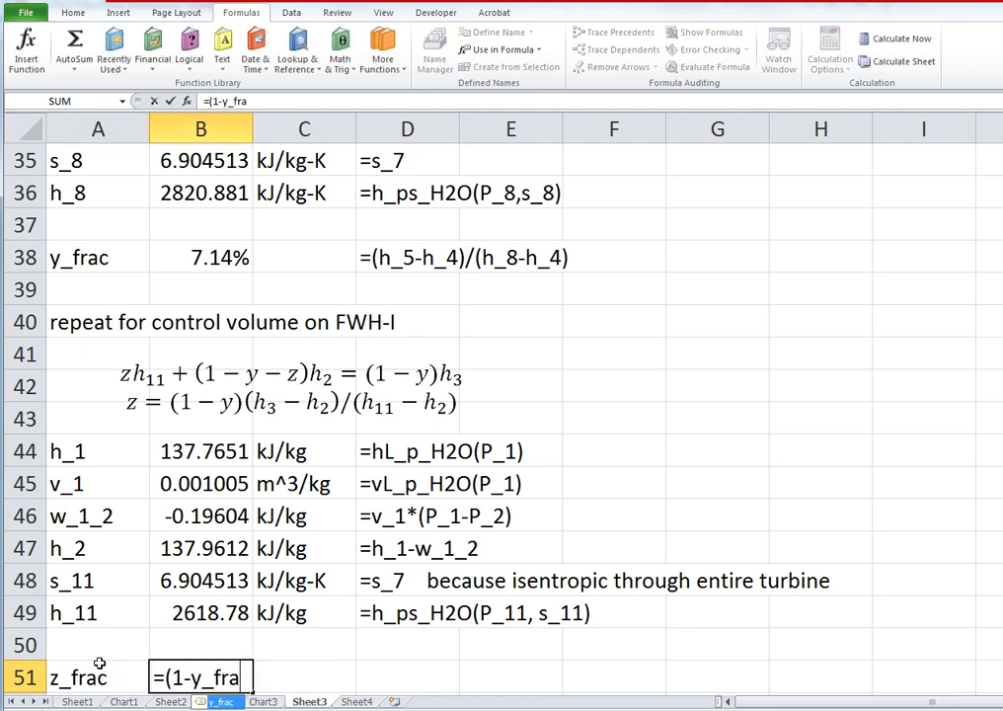
pyautogui.write('c)')
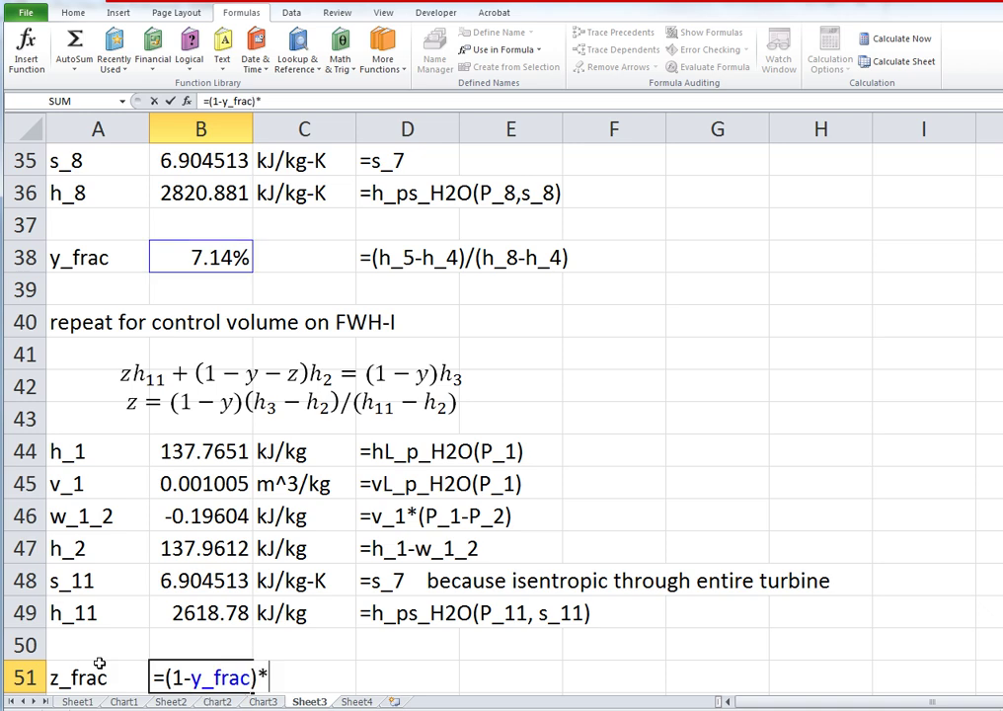
pyautogui.write('*(h_3')
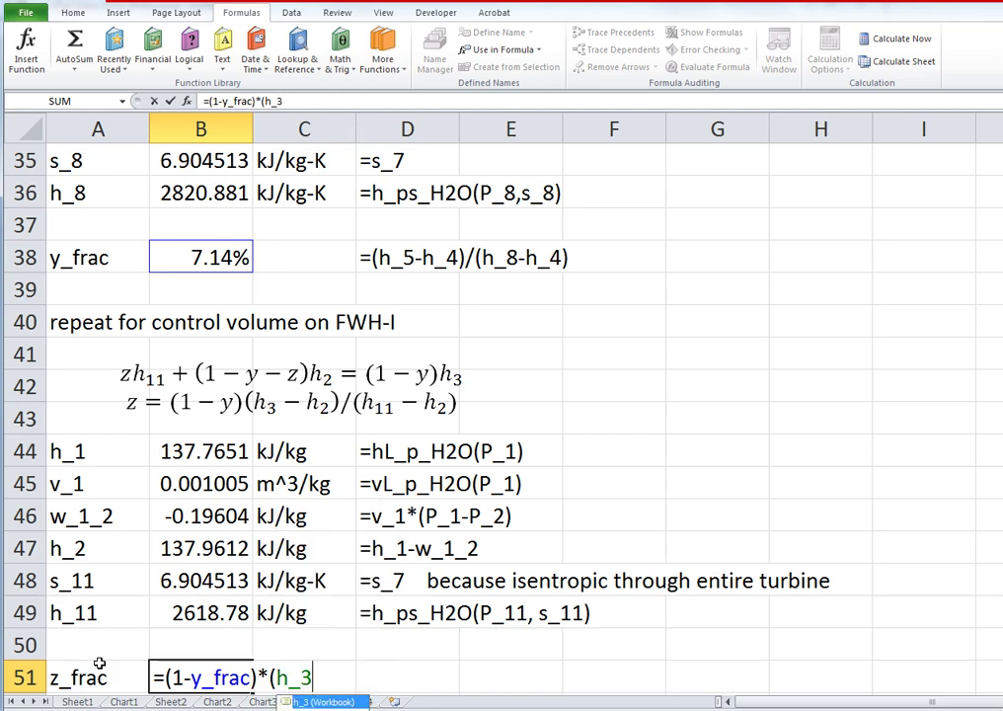
pyautogui.write('-h_')
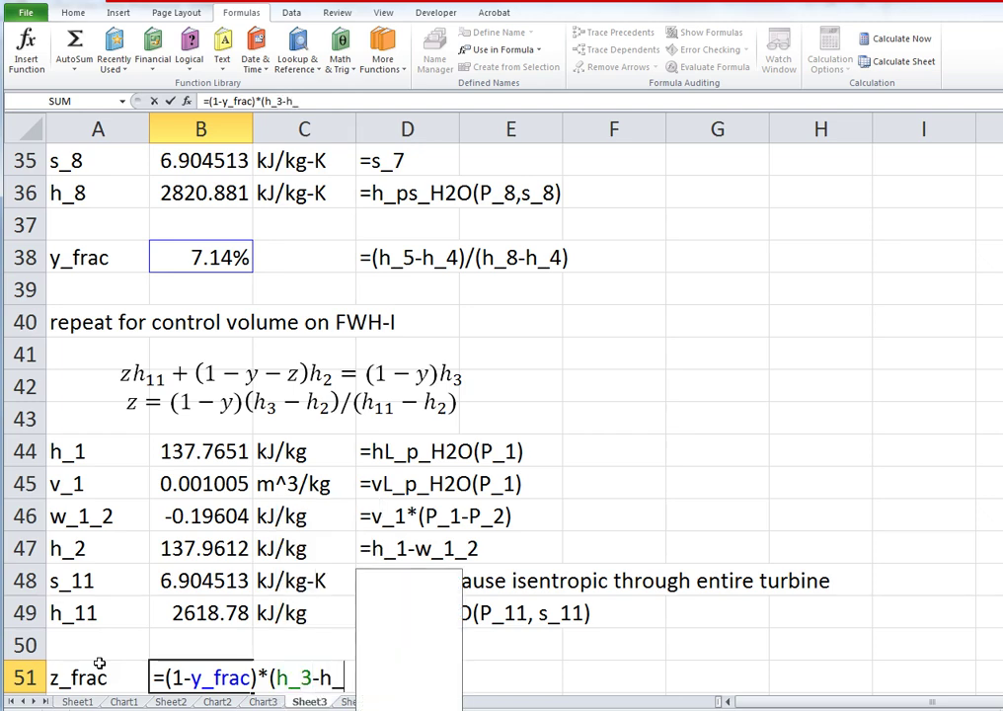
pyautogui.write('2)')
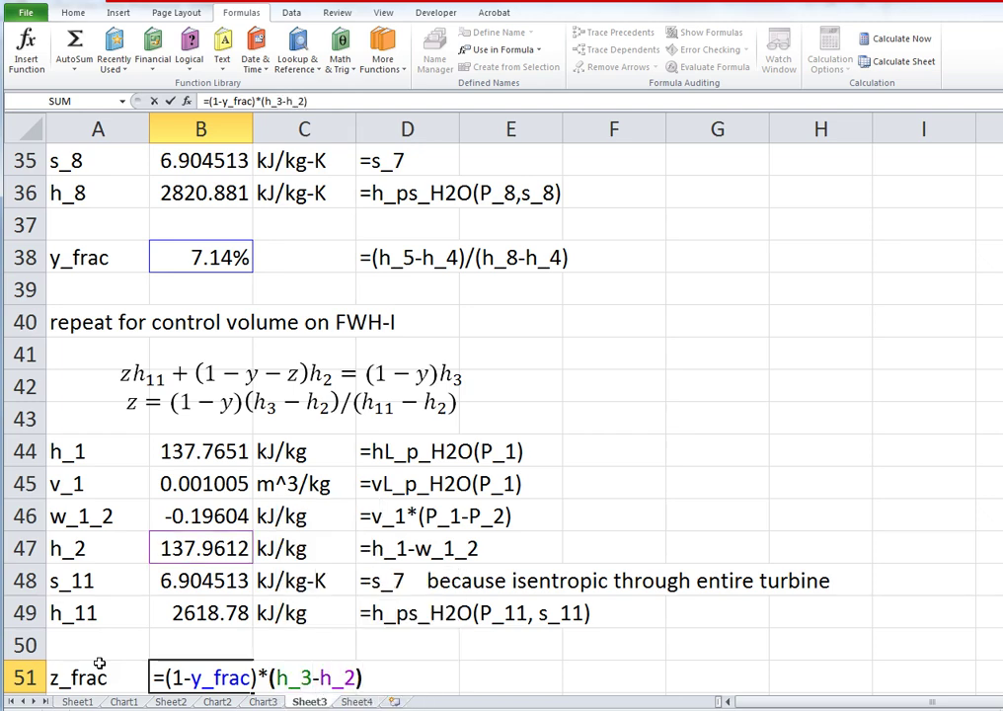
pyautogui.write('/(h')
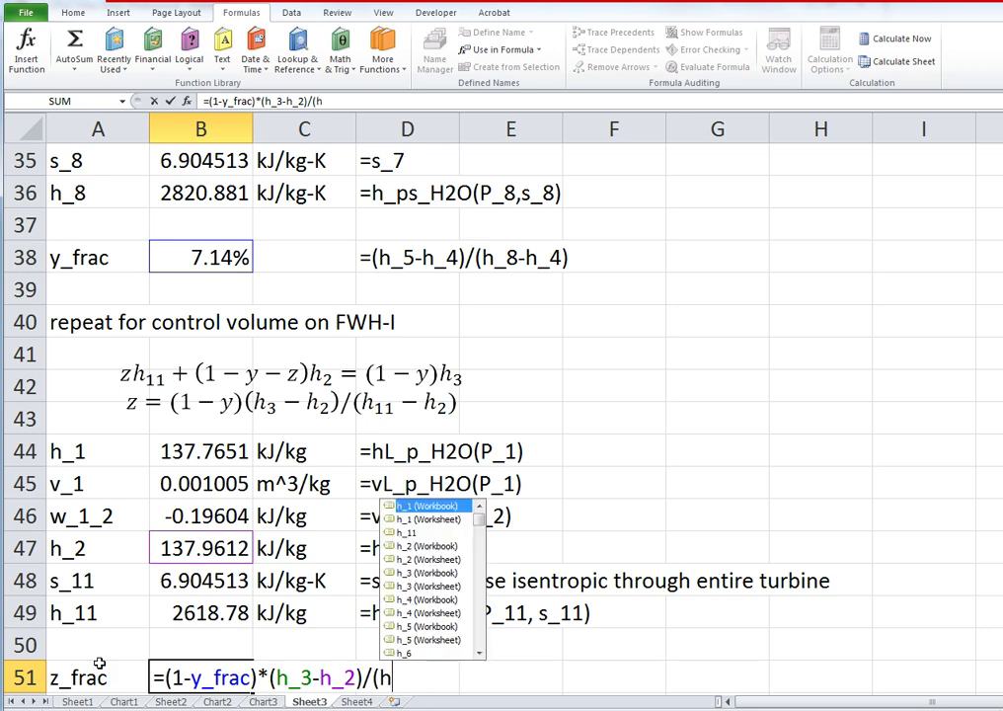
pyautogui.write('_11-h')
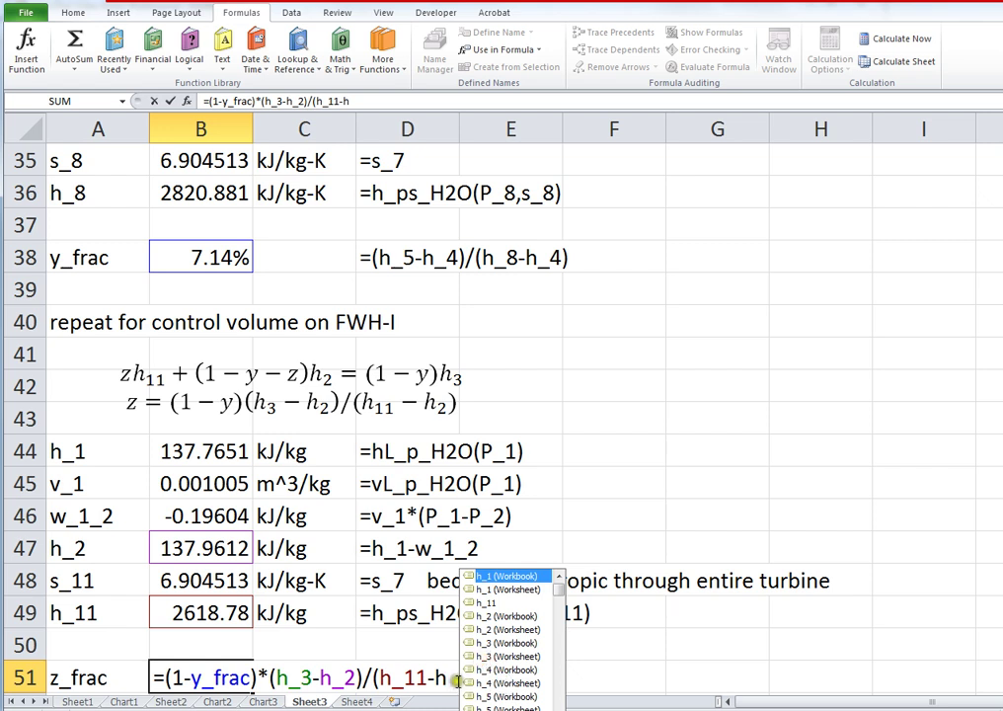
pyautogui.write('_2')
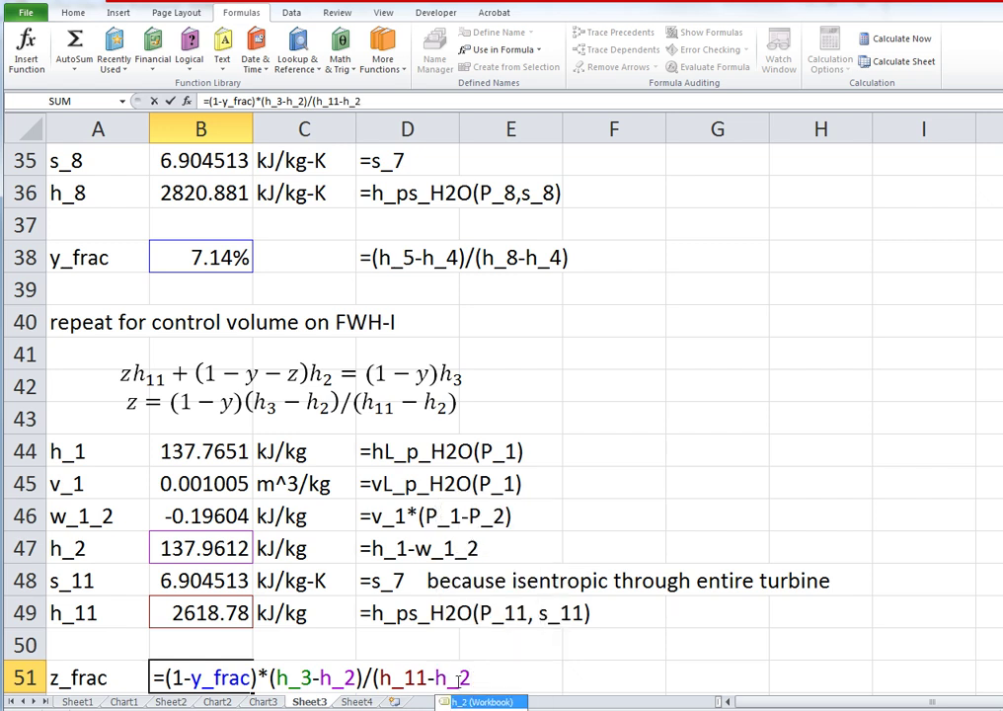
pyautogui.write(')')
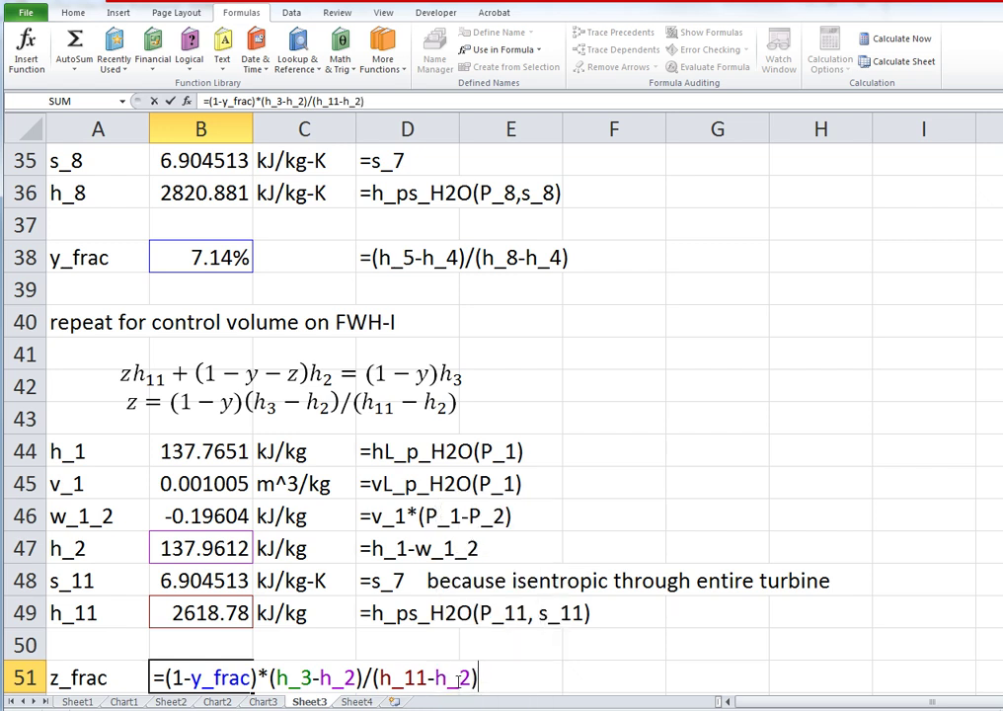
pyautogui.press('Return')
# Copy the z_frac formula text into D51 as a note.
pyautogui.press('Up')
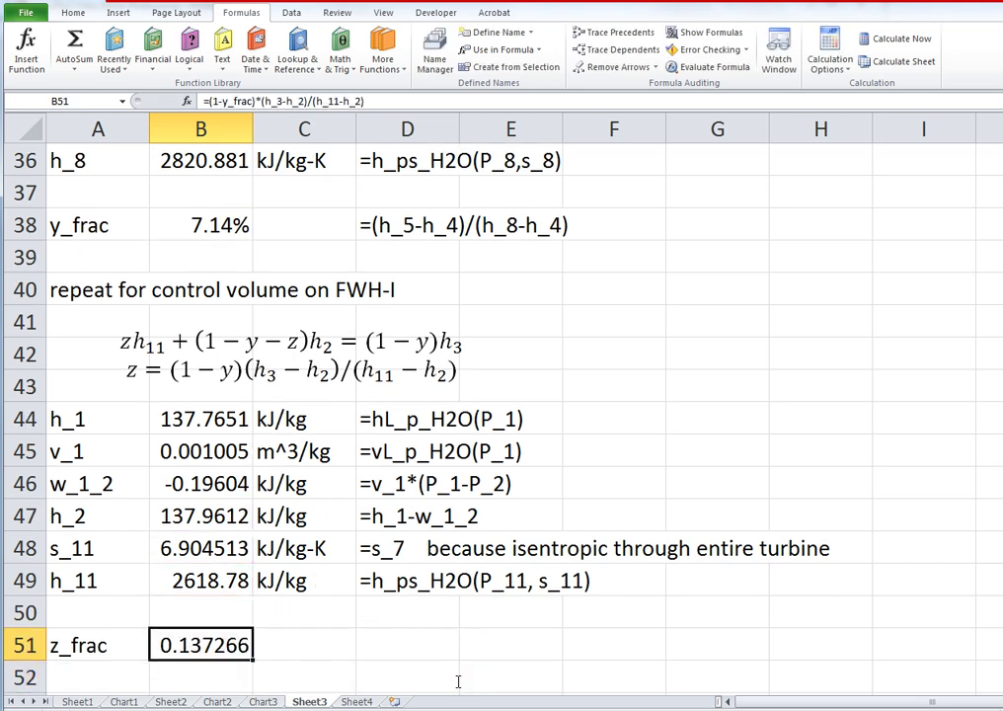
pyautogui.press('F2')
pyautogui.hotkey('shift', 'Home')
pyautogui.hotkey('ctrl', 'c')
pyautogui.press('Return')
pyautogui.press('Up')
pyautogui.press('Right')
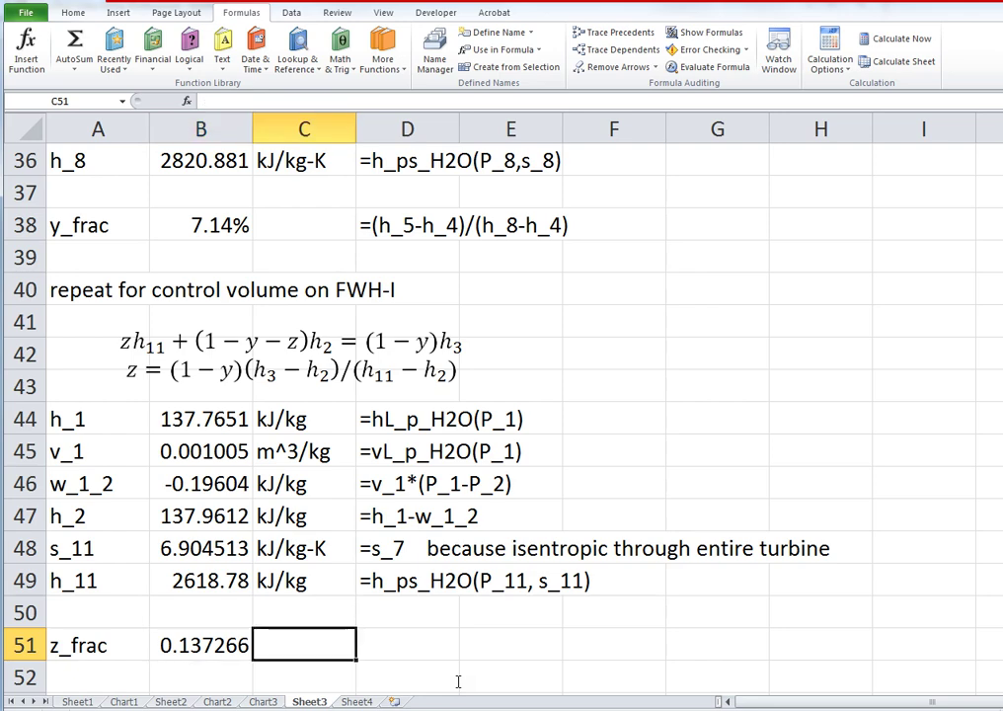
pyautogui.press('Right')
pyautogui.hotkey('ctrl', 'v')
pyautogui.press('Return')
pyautogui.press('Up')
pyautogui.press('Left')
pyautogui.press('Left')
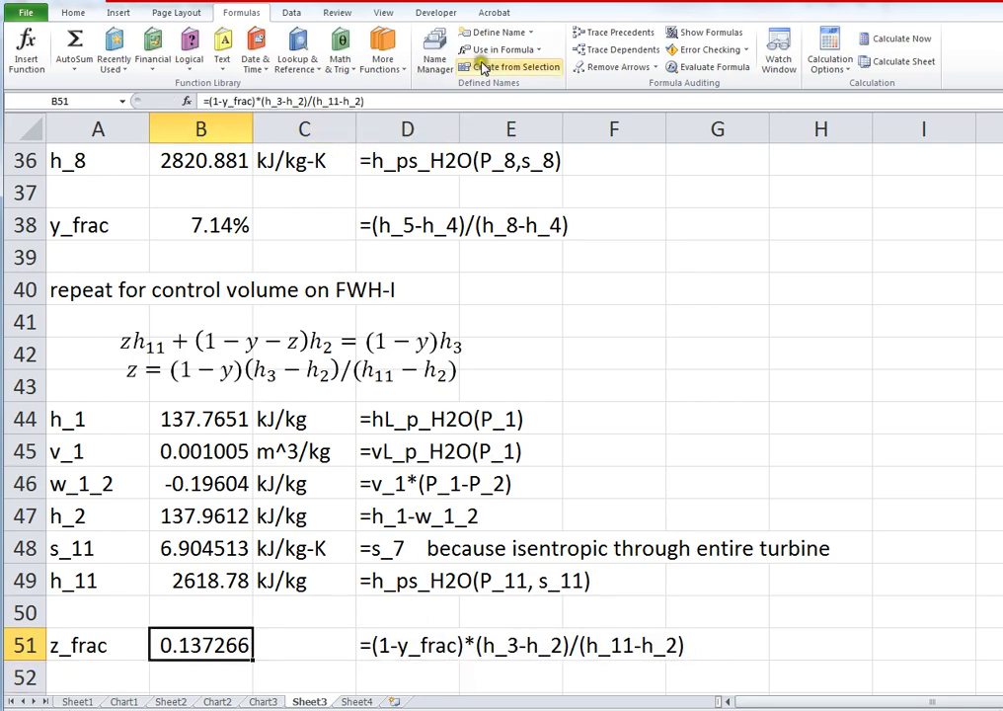
# Format z_frac as a percentage with one decimal, showing 13.7%.
pyautogui.click(75, 14)
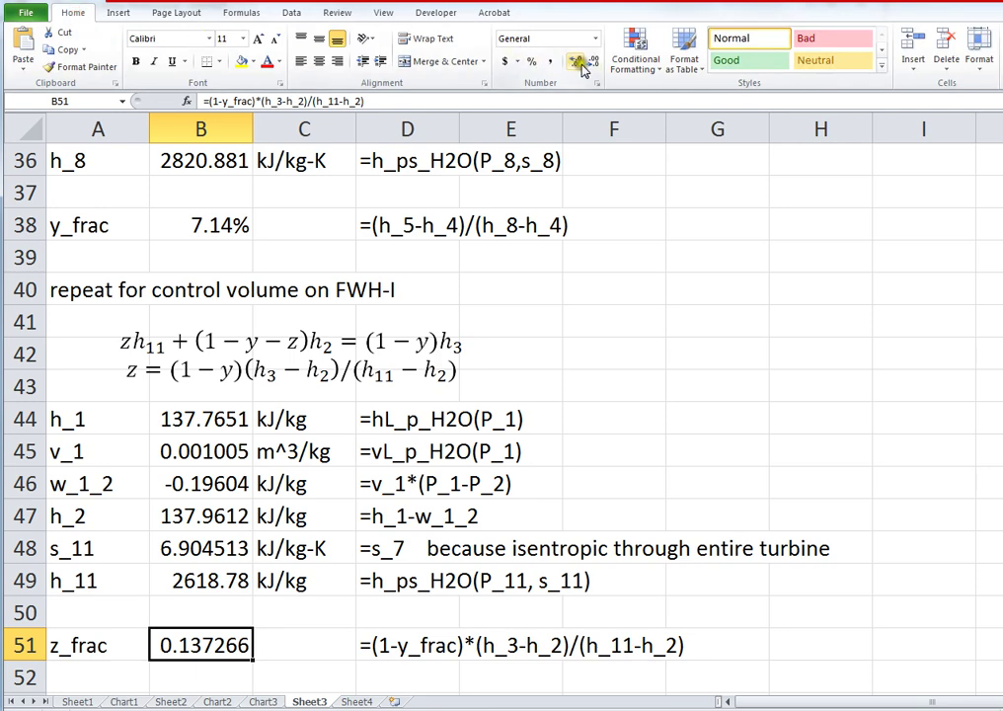
pyautogui.click(533, 62)
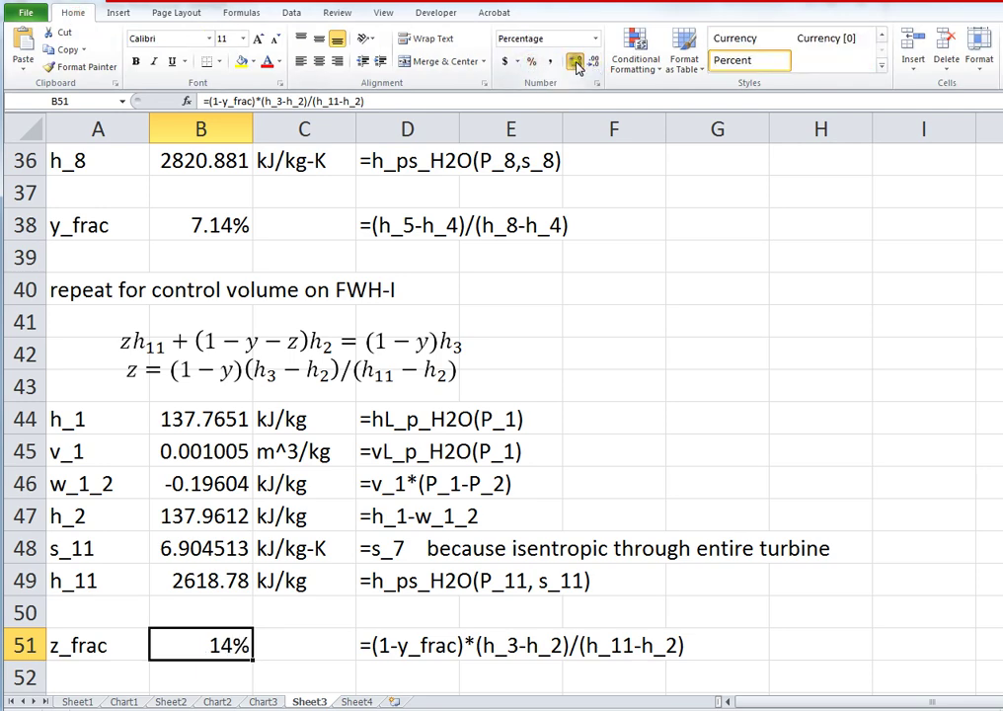
pyautogui.click(576, 62)
pyautogui.click(575, 61)
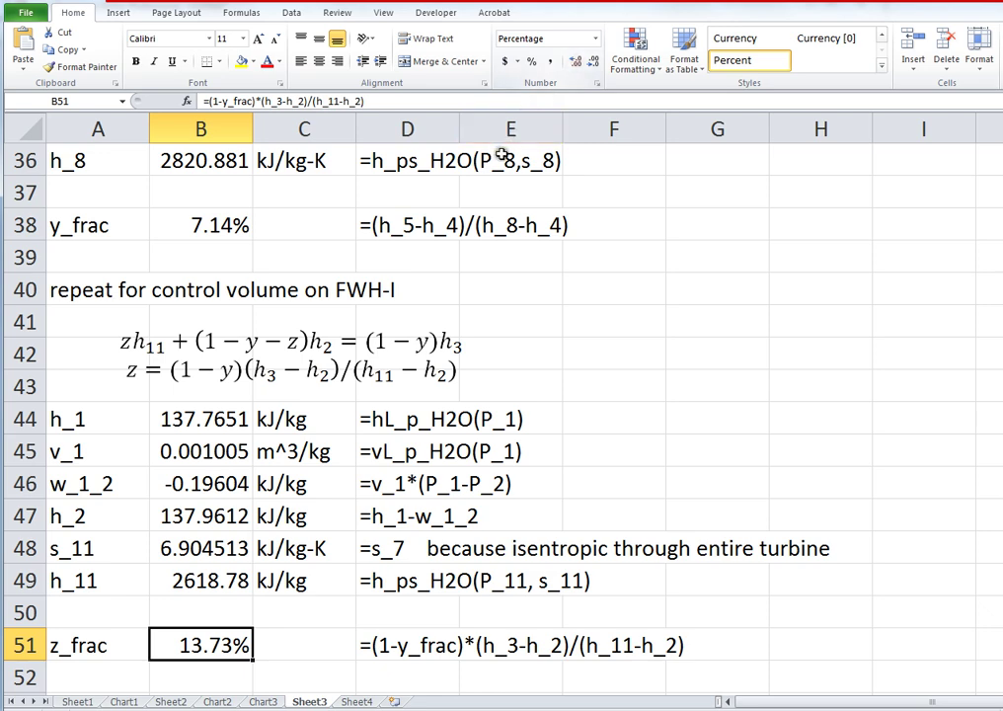
pyautogui.click(597, 61)
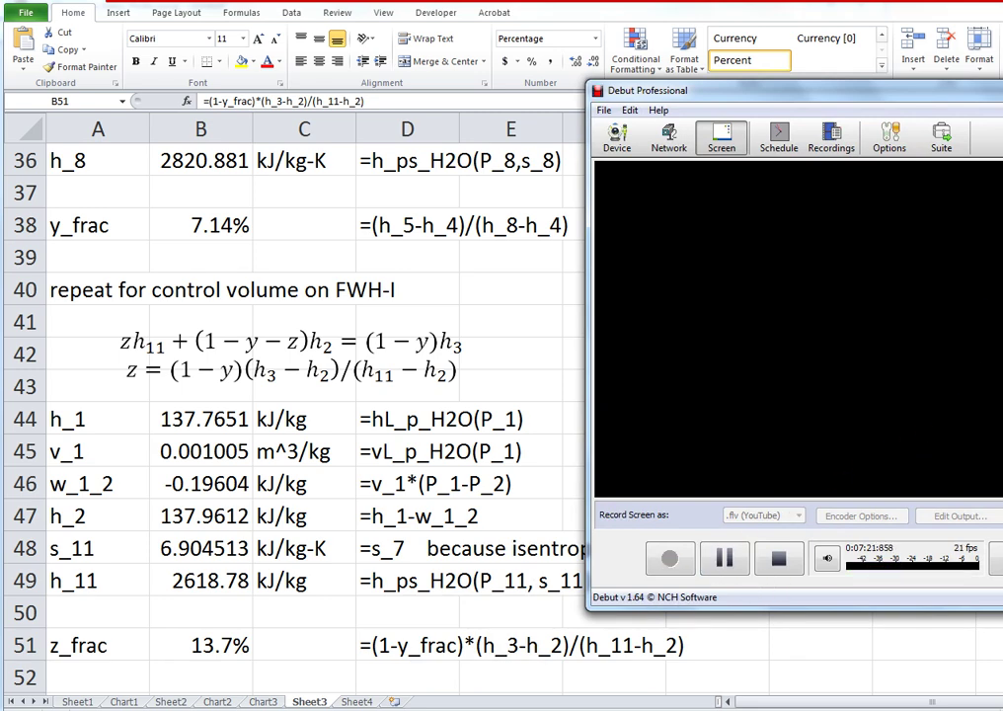
pyautogui.hotkey('alt', 'Tab')
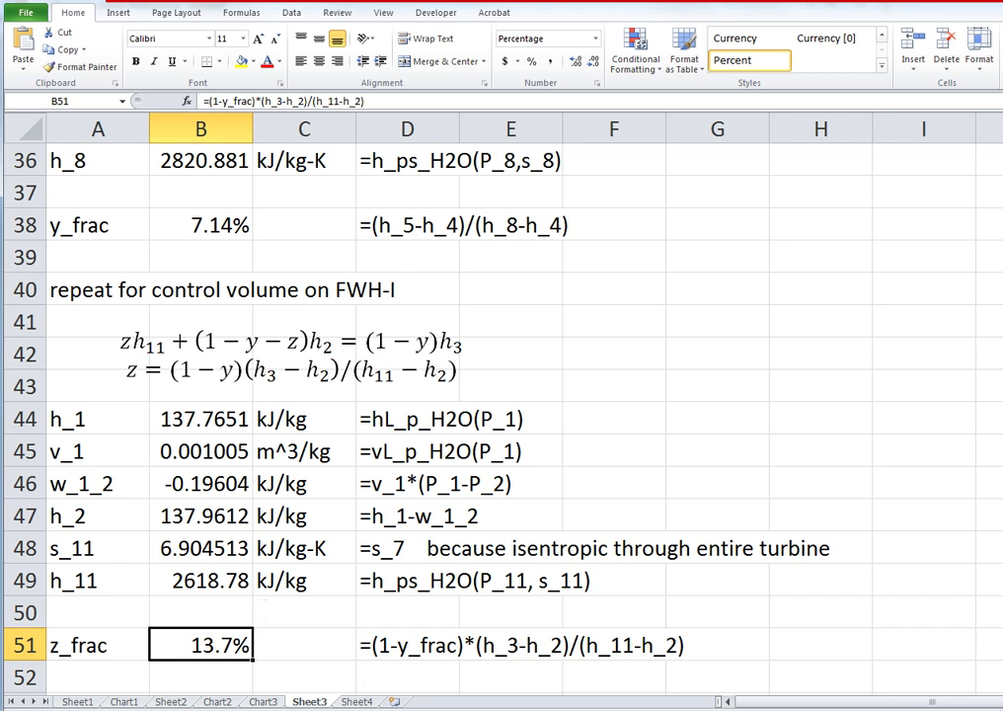
pyautogui.moveTo(400, 710)
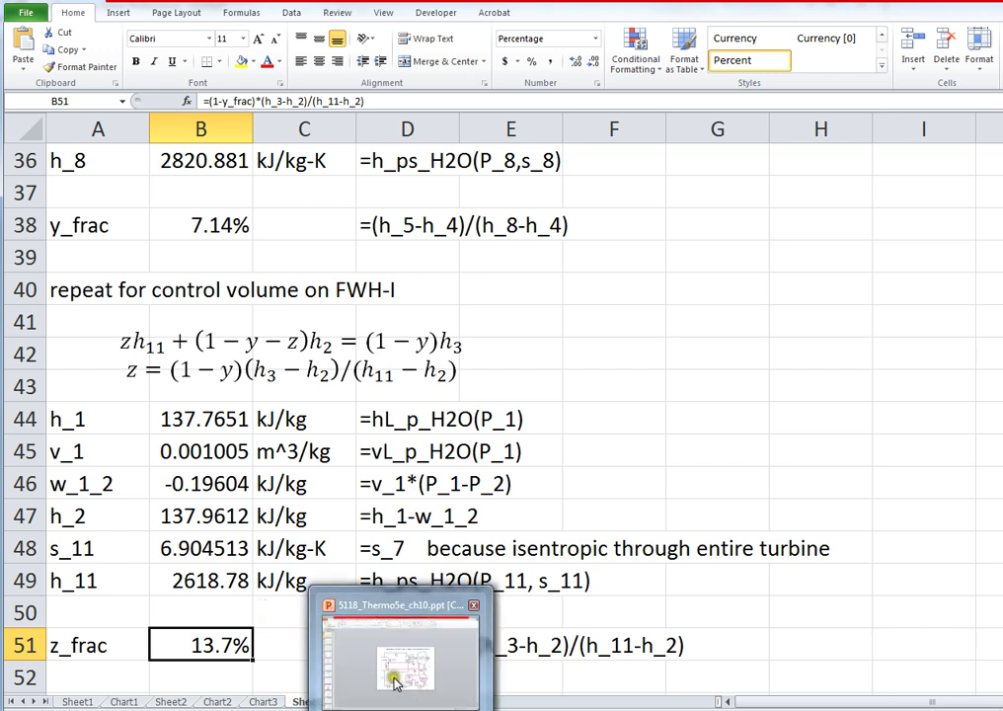
pyautogui.moveTo(408, 679)
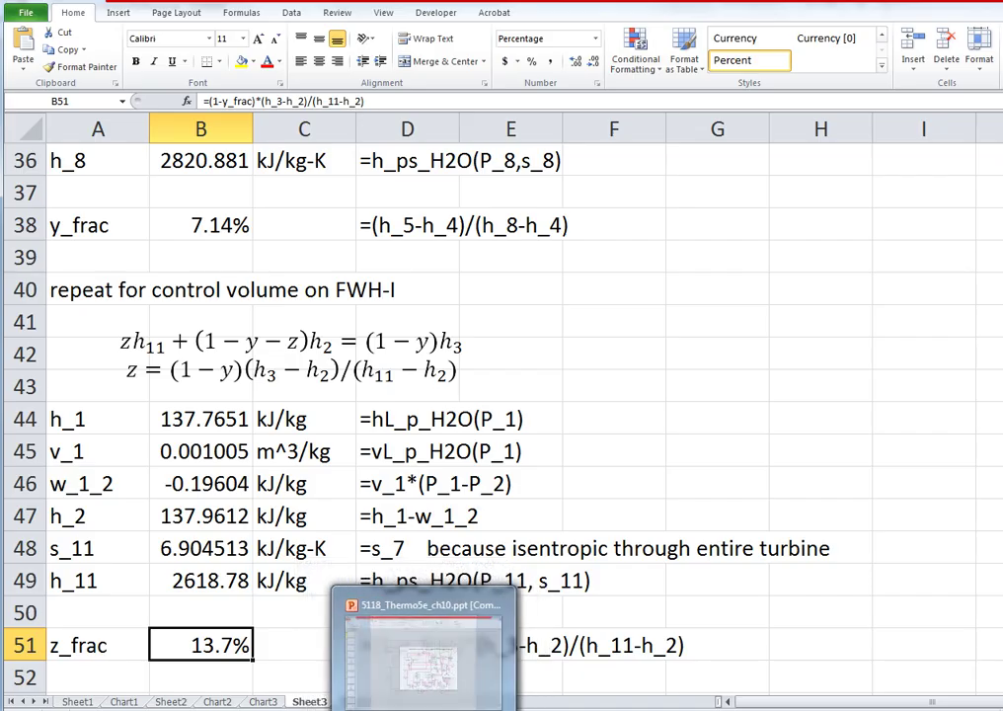
pyautogui.moveTo(316, 707)
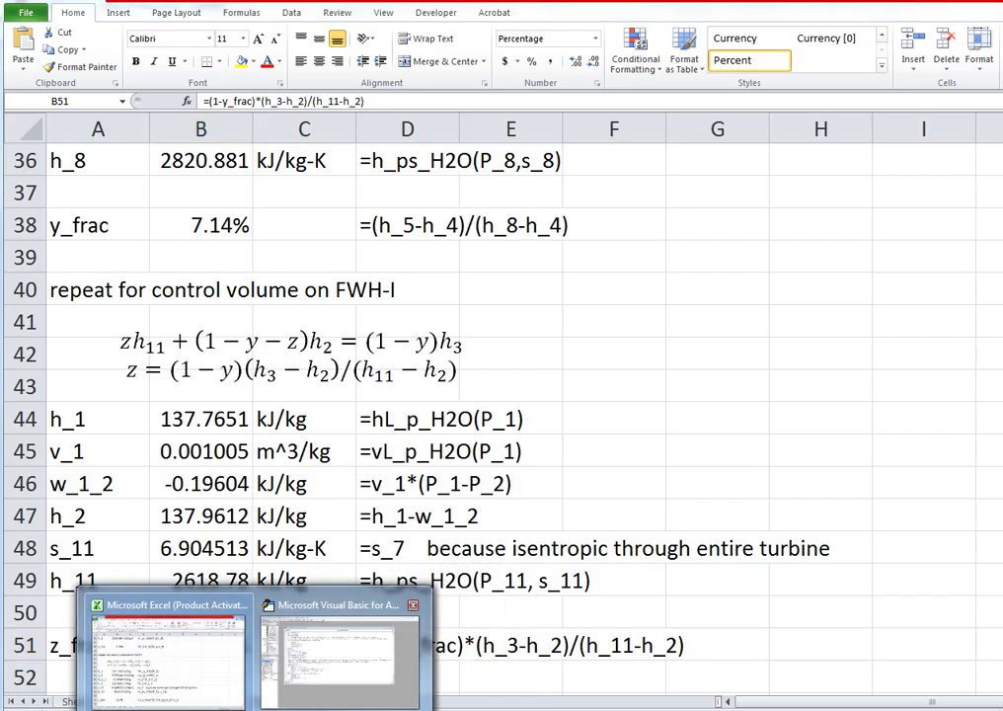
# Leave the VBA editor for the Excel workbook and show Sheet4's cycle diagram.
pyautogui.click(336, 685)
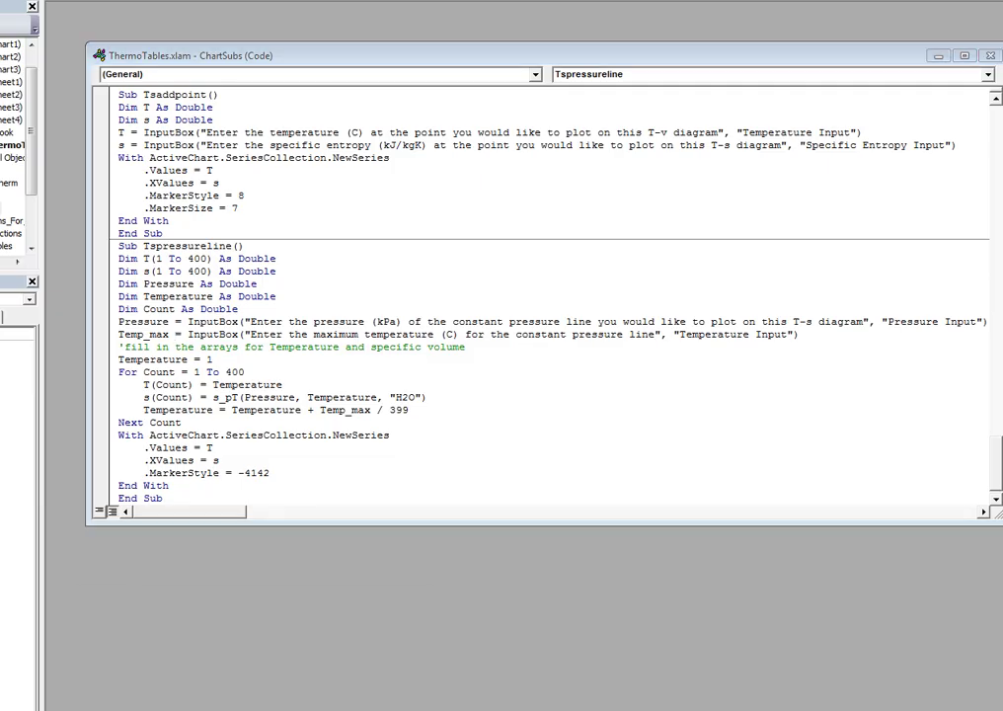
pyautogui.click(207, 686)
pyautogui.click(353, 700)
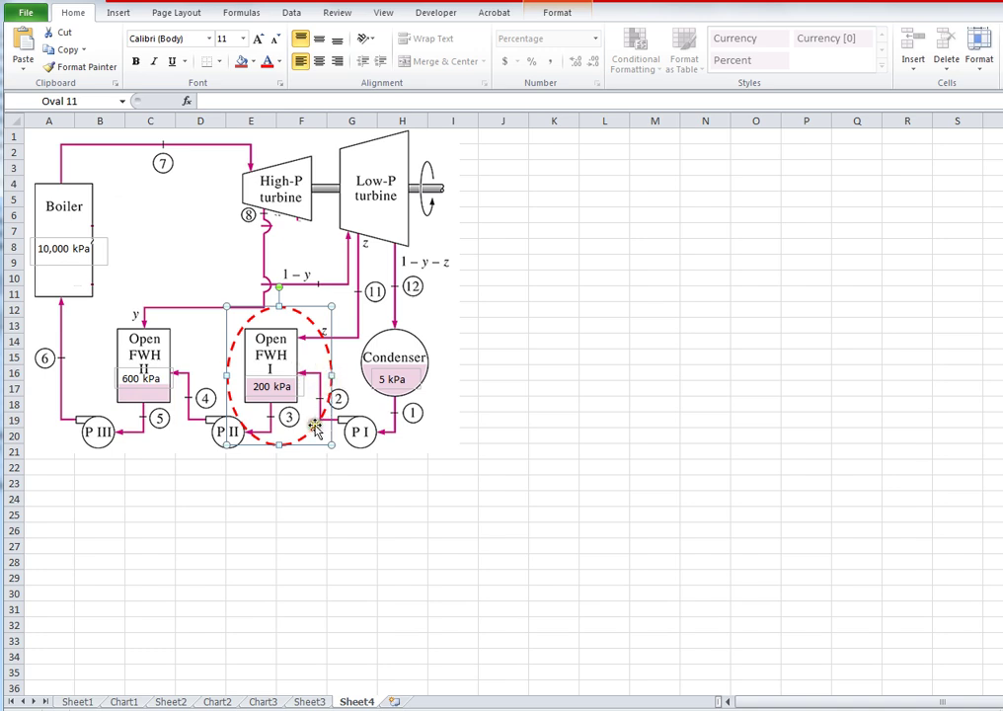
# Move the red dashed oval from Open FWH I onto the turbines and widen it past Low-P.
pyautogui.moveTo(309, 432); pyautogui.dragTo(300, 252)
pyautogui.moveTo(320, 201); pyautogui.dragTo(485, 201)
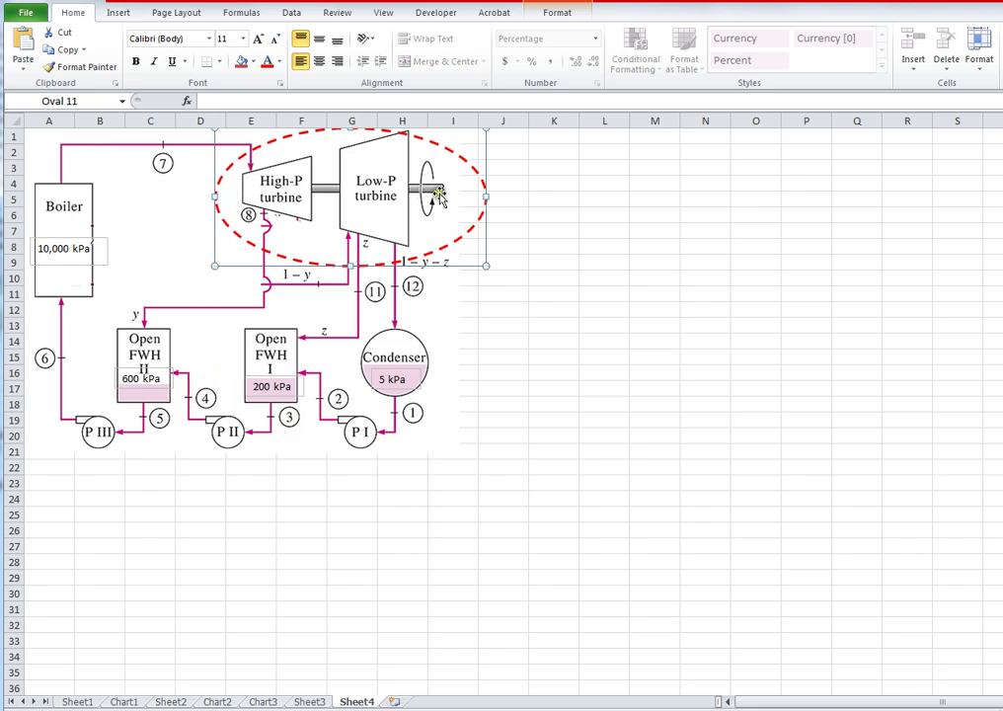
# Narrow the red oval slightly and stretch it down over the turbine extraction lines.
pyautogui.moveTo(488, 198); pyautogui.dragTo(432, 194)
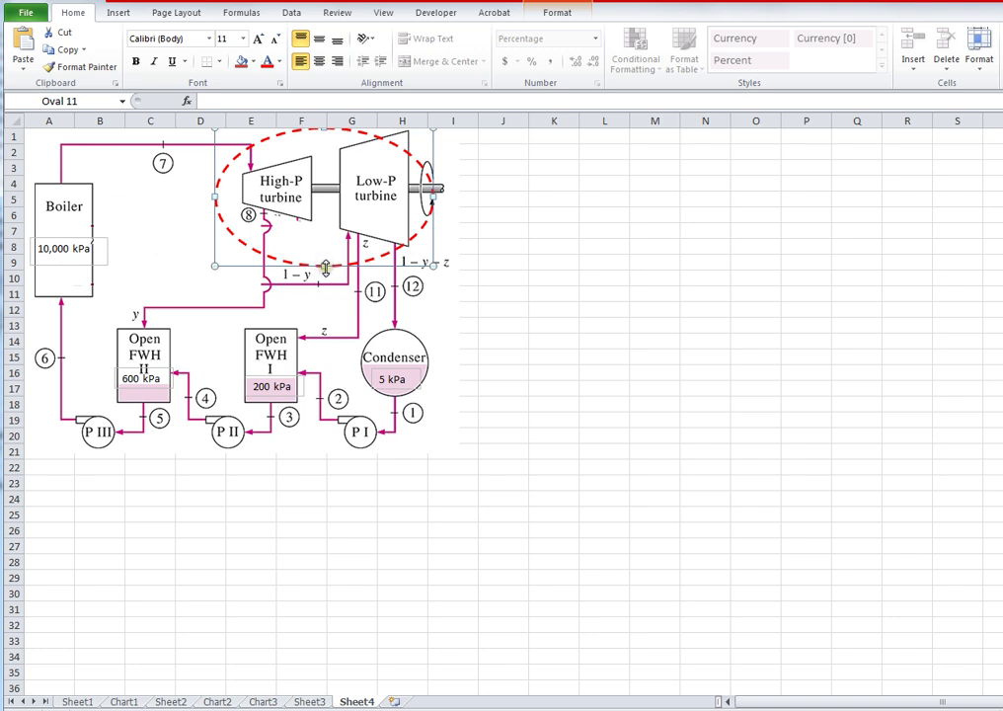
pyautogui.moveTo(323, 265); pyautogui.dragTo(319, 310)
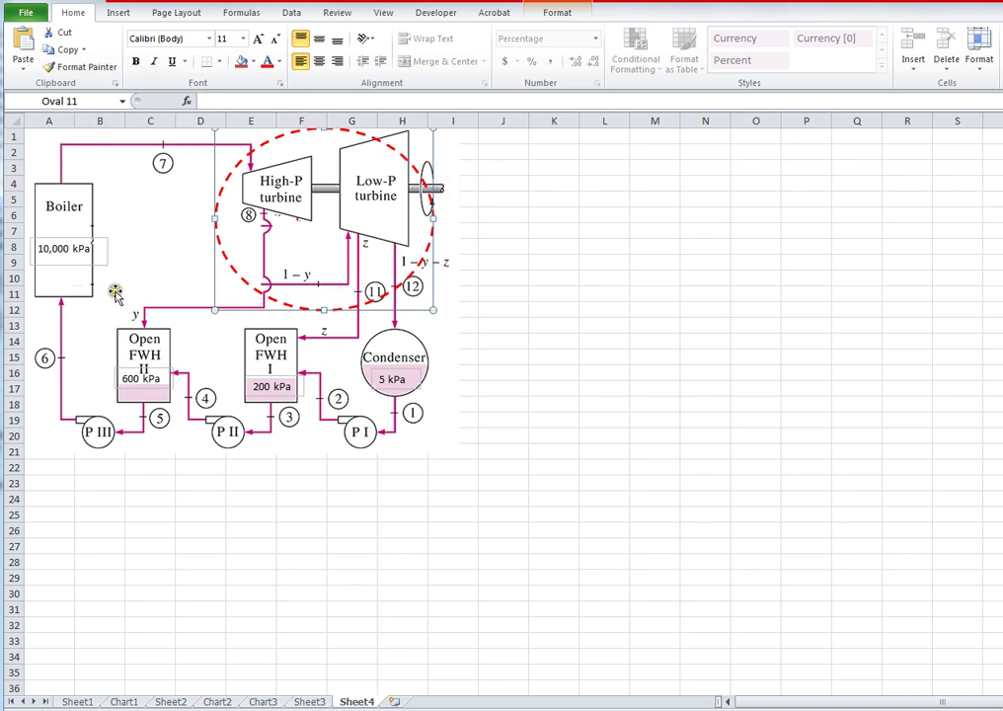
pyautogui.click(312, 702)
pyautogui.scroll(-2, 247, 563)
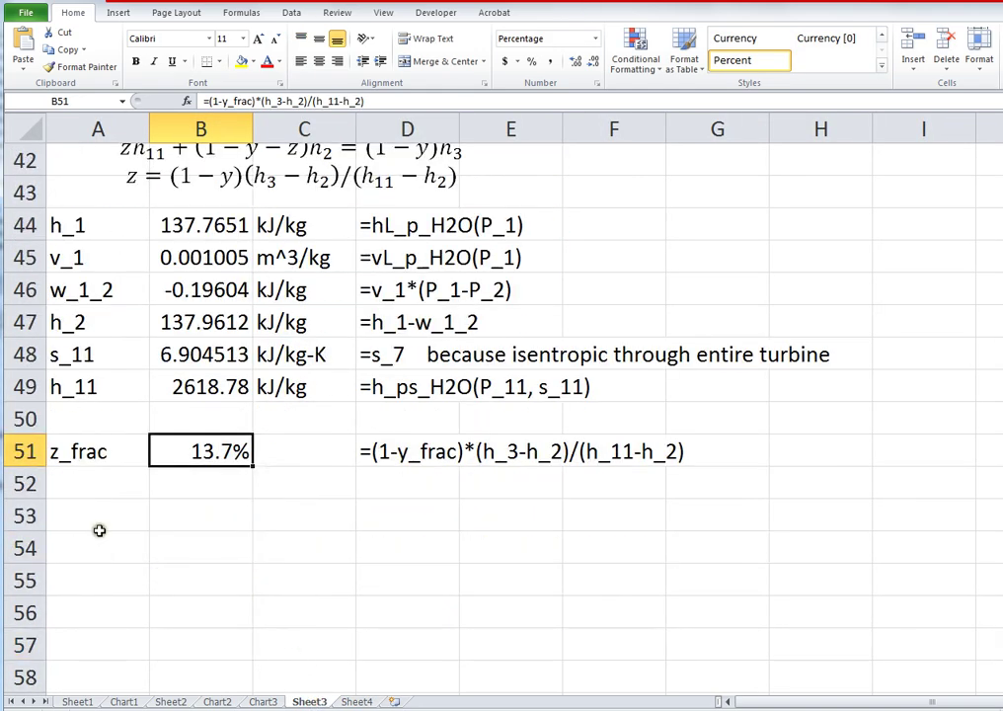
pyautogui.click(87, 520)
pyautogui.write('cont')
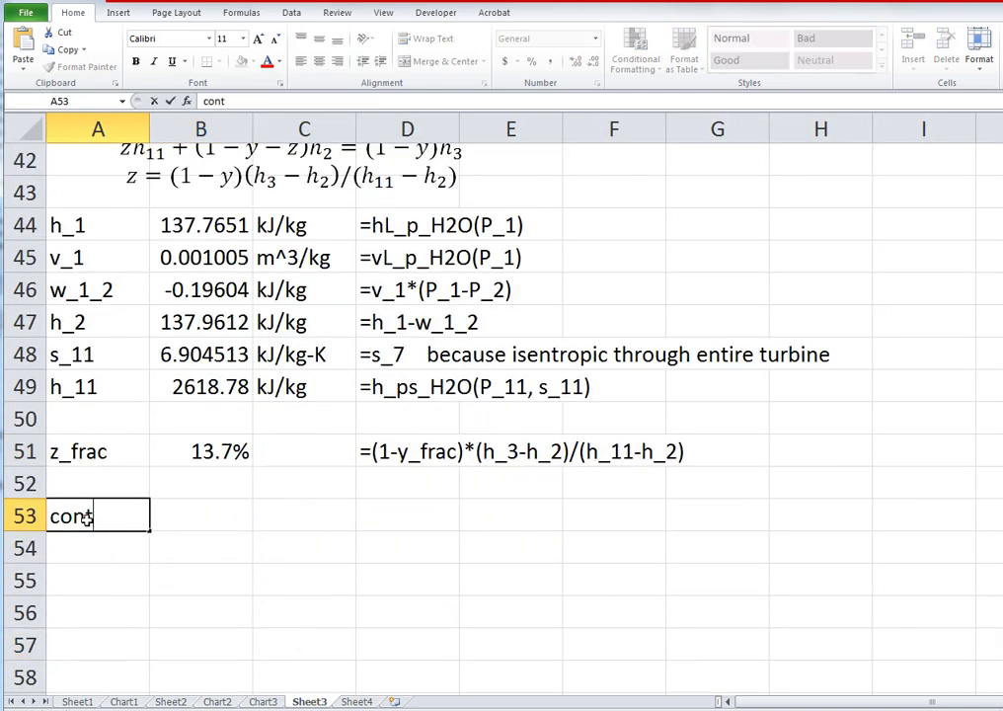
pyautogui.write('rol volume ')
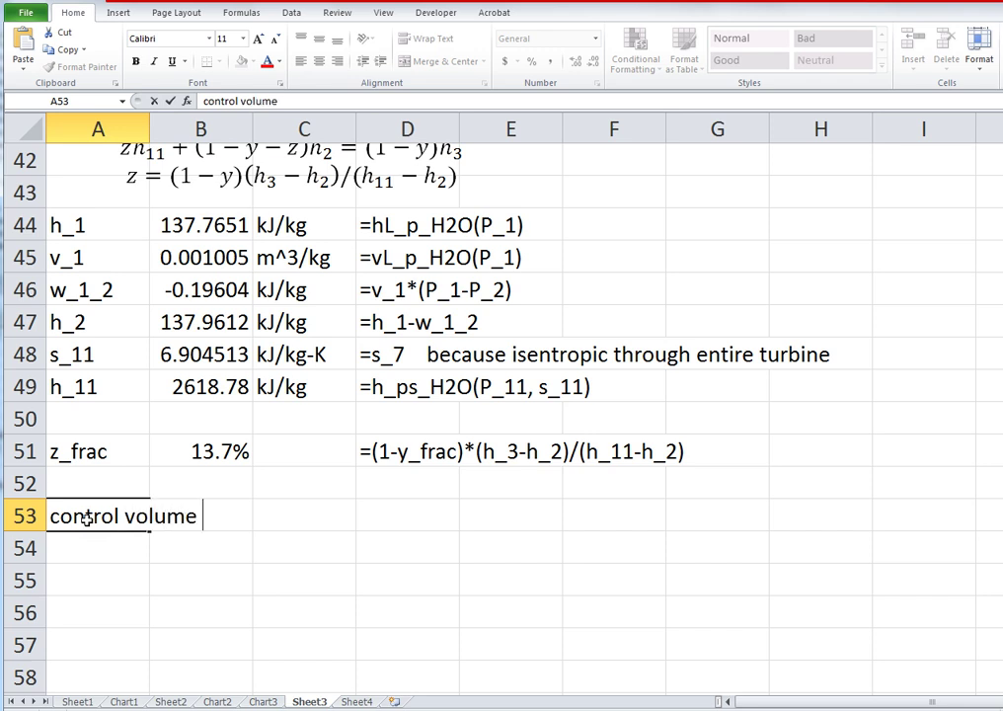
pyautogui.write('on the tur')
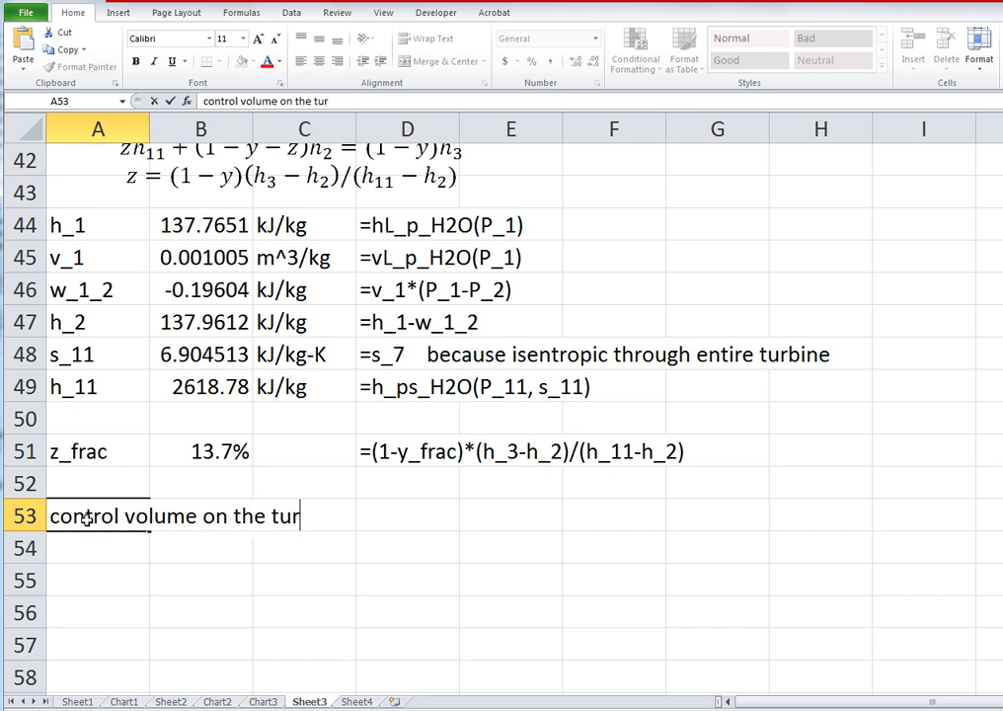
pyautogui.write('bine')
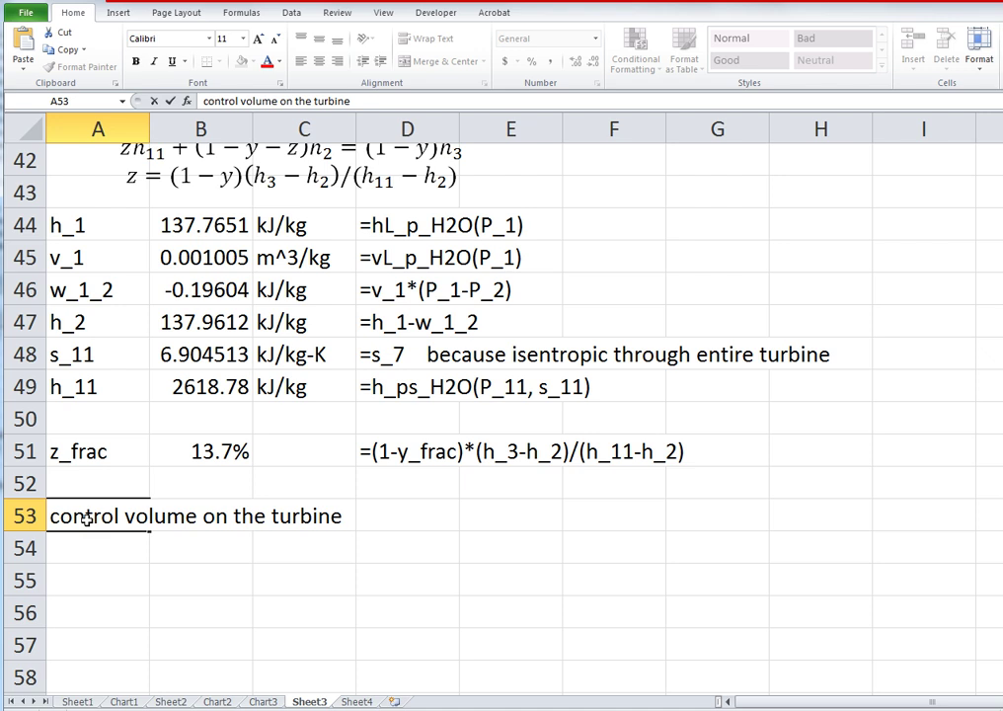
pyautogui.press('Return')
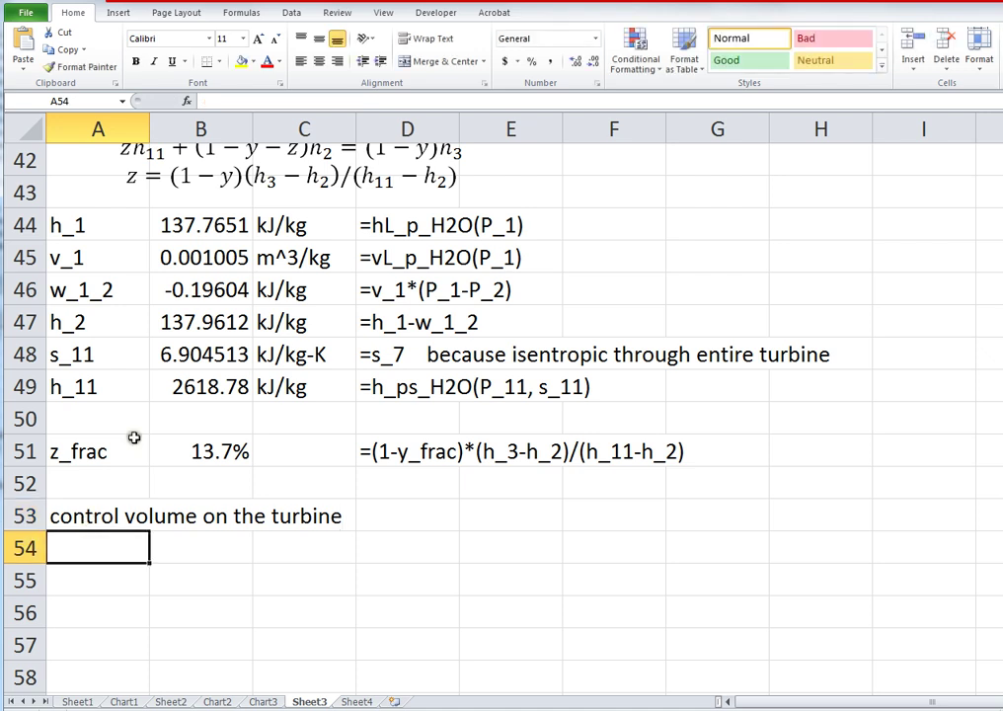
pyautogui.click(217, 176)
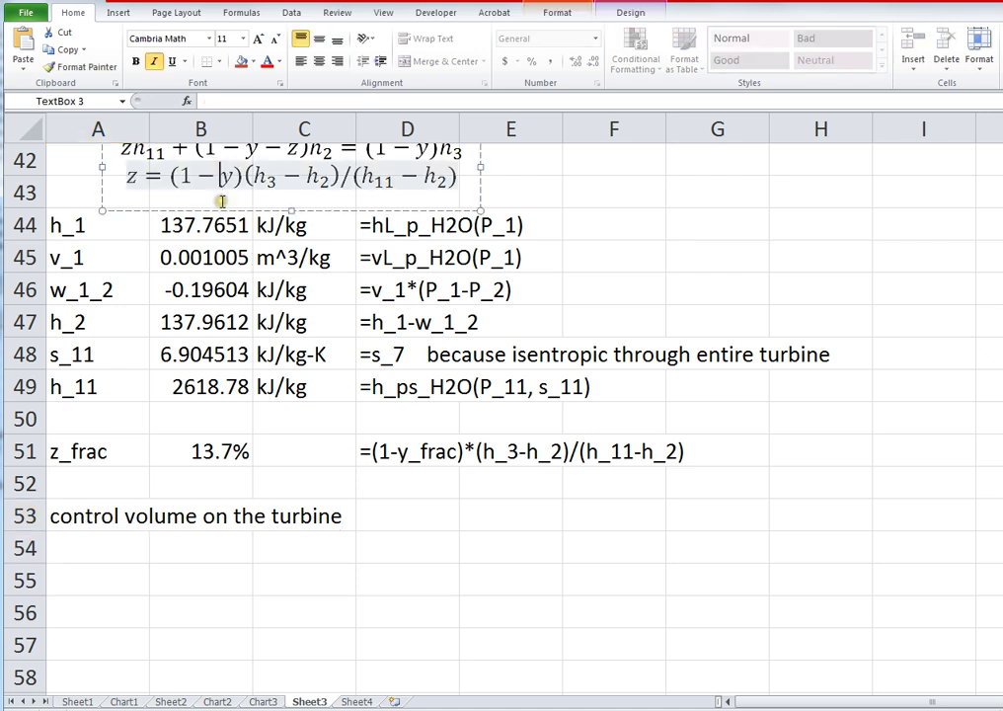
pyautogui.moveTo(223, 212); pyautogui.dragTo(225, 398)
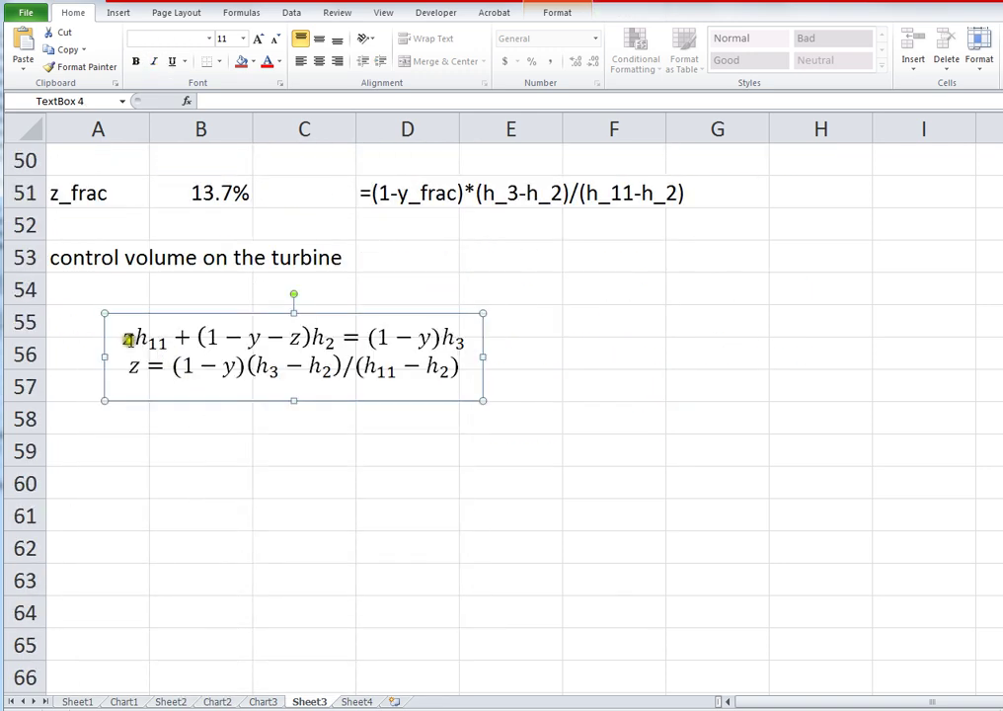
# Delete the old first equation line and start the balance as 1h7 = yh8.
pyautogui.moveTo(124, 338); pyautogui.dragTo(434, 356)
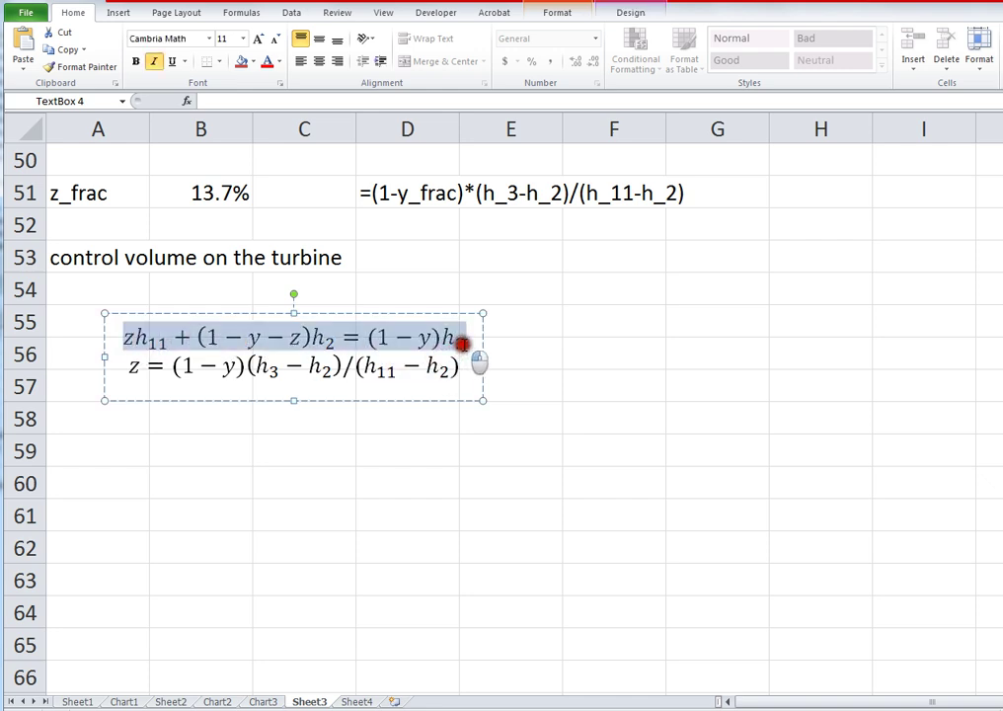
pyautogui.press('Delete')
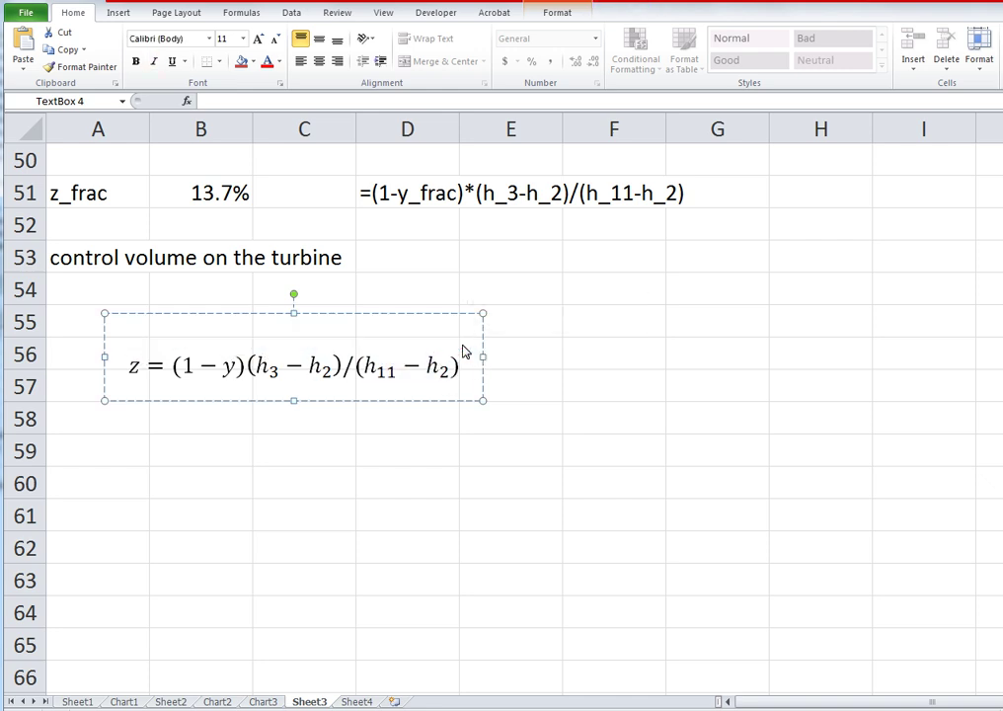
pyautogui.press('Delete')
pyautogui.hotkey('shift', 'Right')
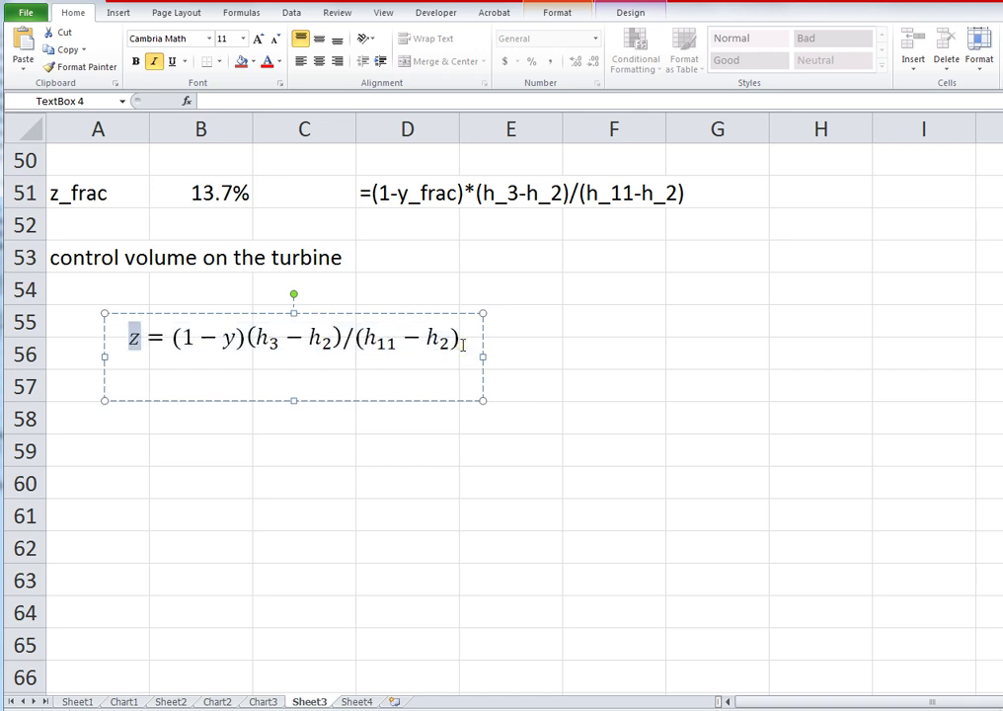
pyautogui.write('1h')
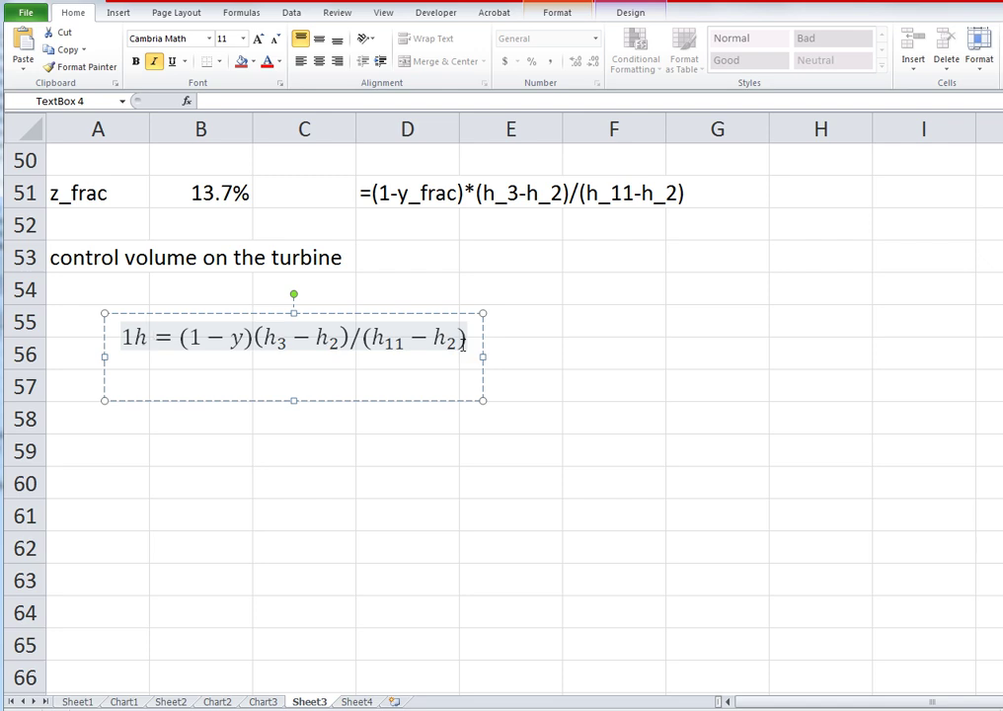
pyautogui.write('_7')
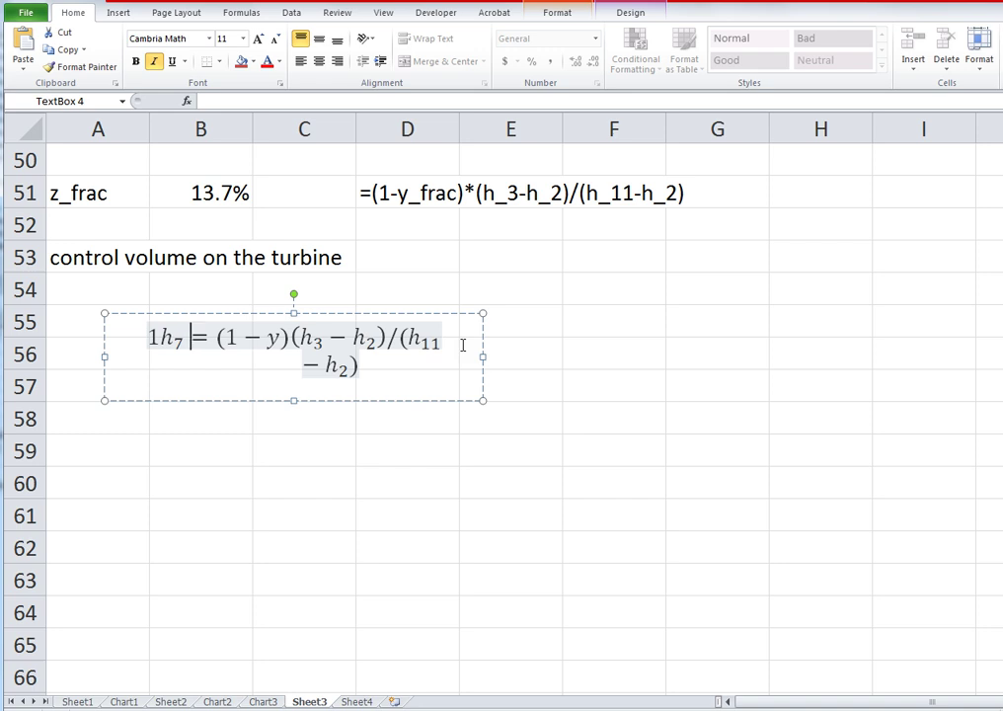
pyautogui.press('Right')
pyautogui.press('Delete')
pyautogui.press('Delete')
pyautogui.press('Delete')
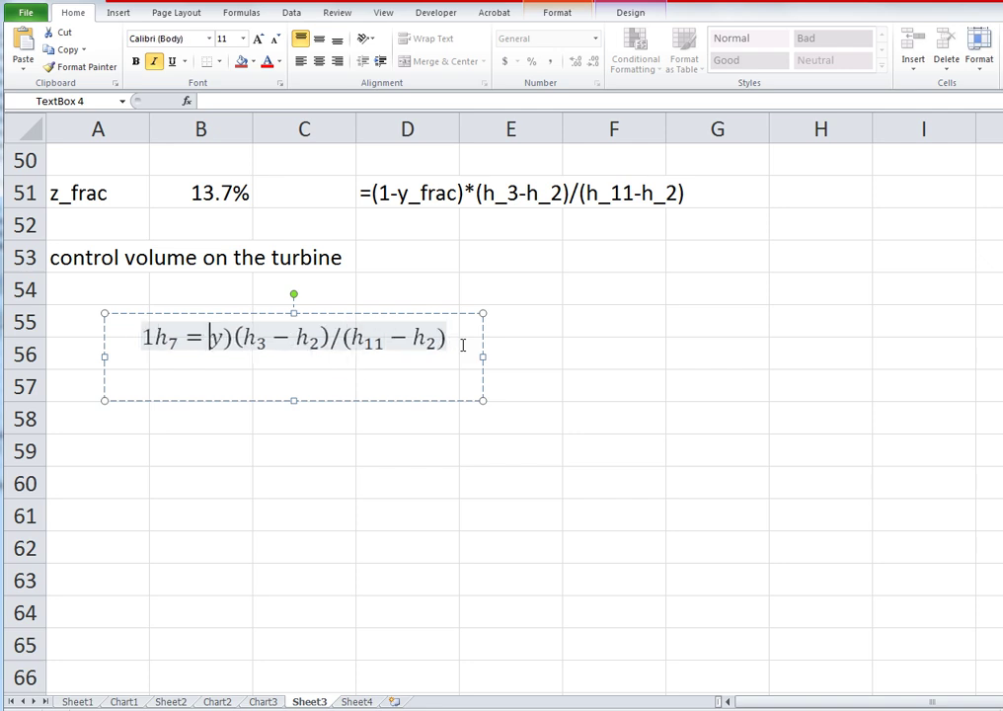
pyautogui.press('Right')
pyautogui.write('h_')
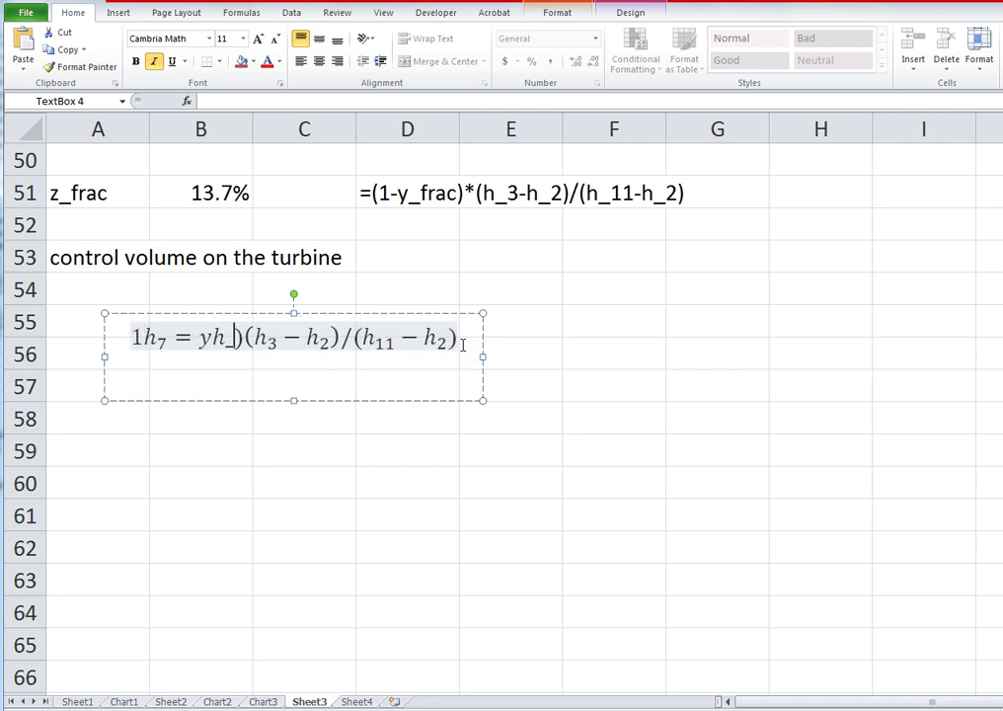
pyautogui.write('8')
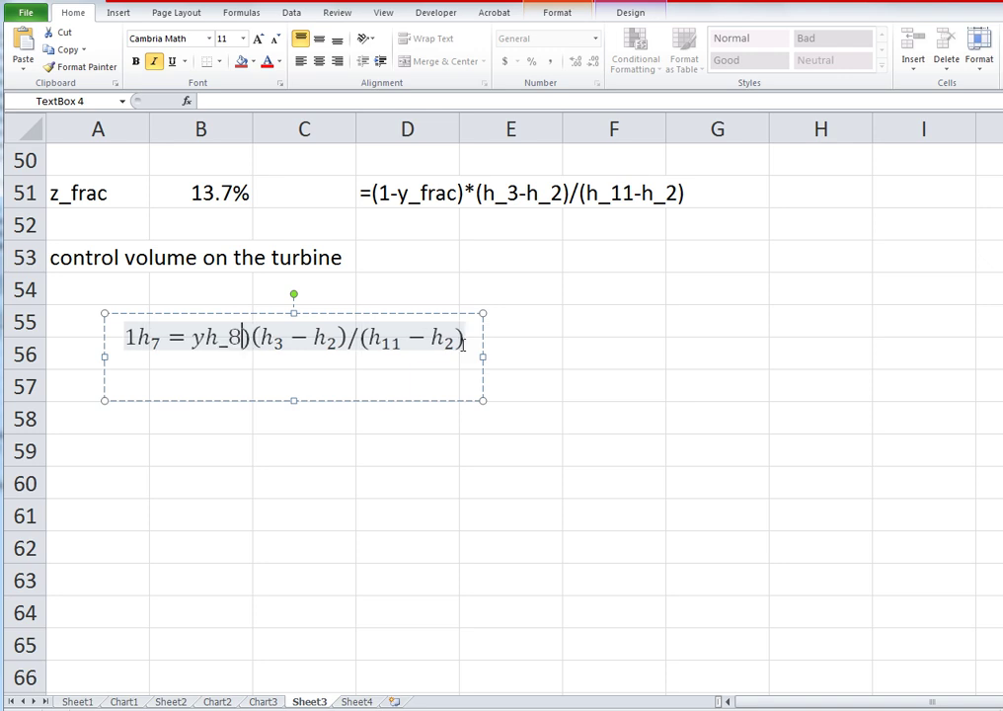
pyautogui.press('space')
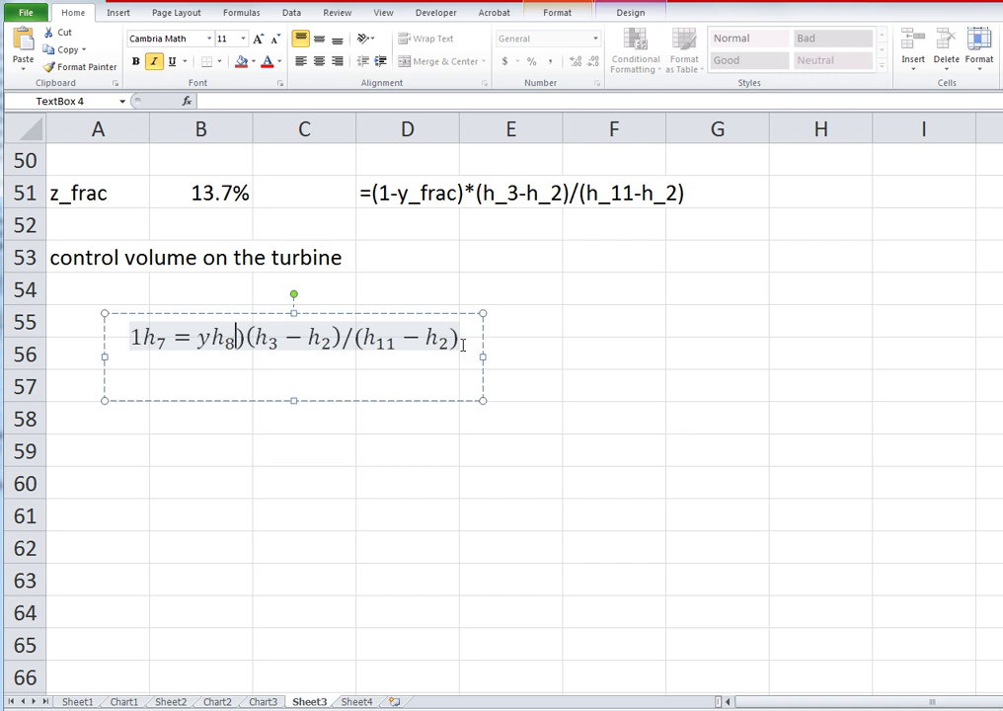
# Append + zh11 + (1−y−z)h12 + wt, remove leftover terms, and widen the box to one line.
pyautogui.write('+ ')
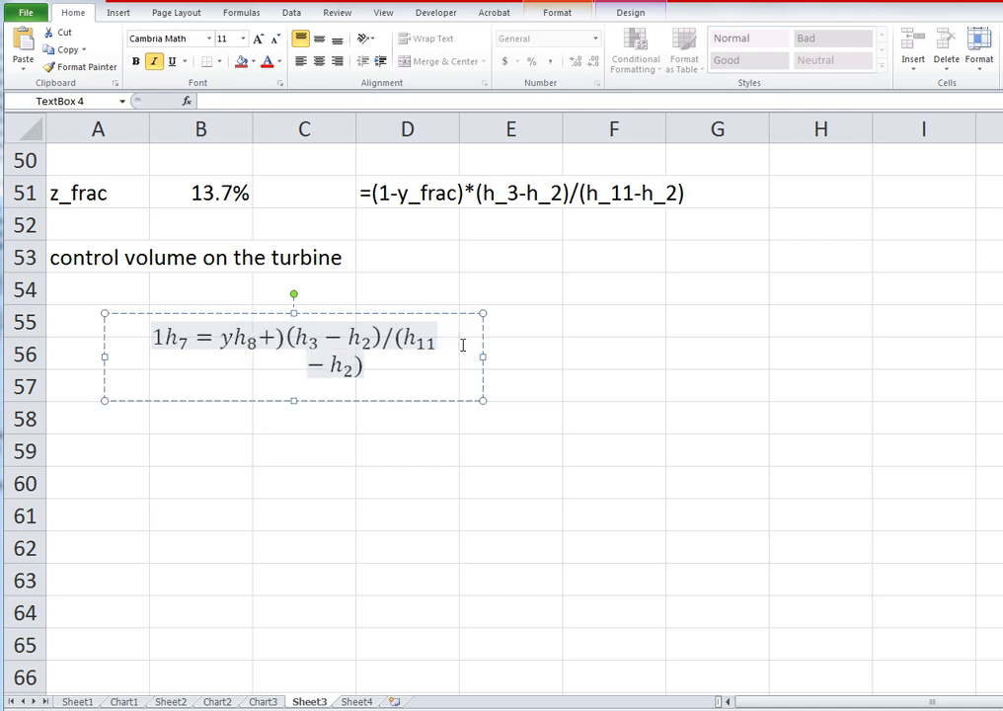
pyautogui.write('z')
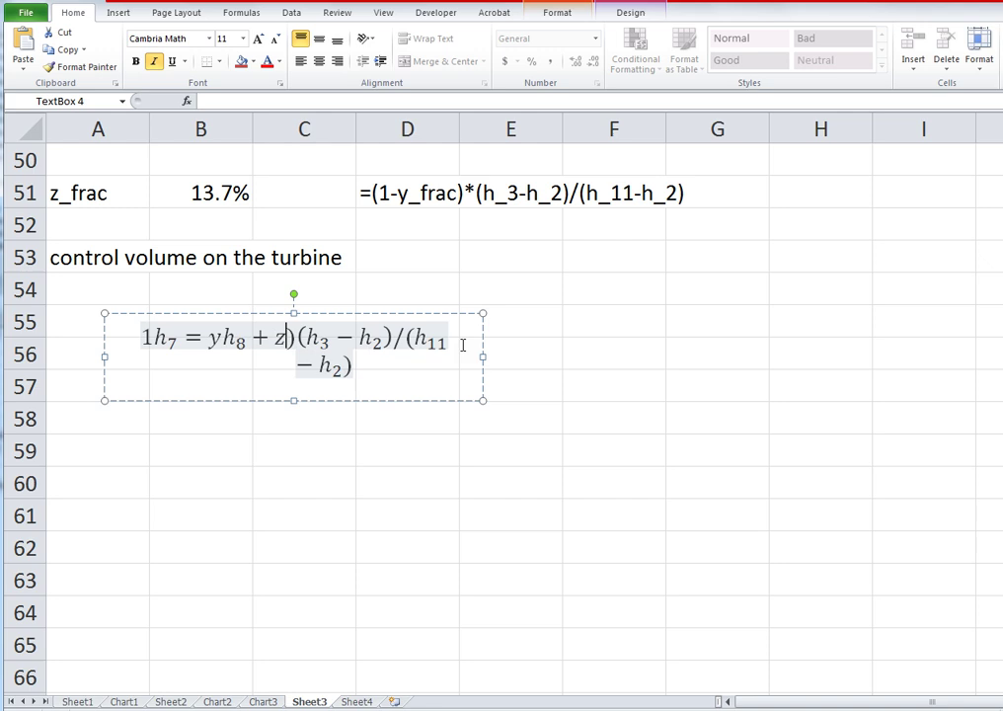
pyautogui.write('h_11')
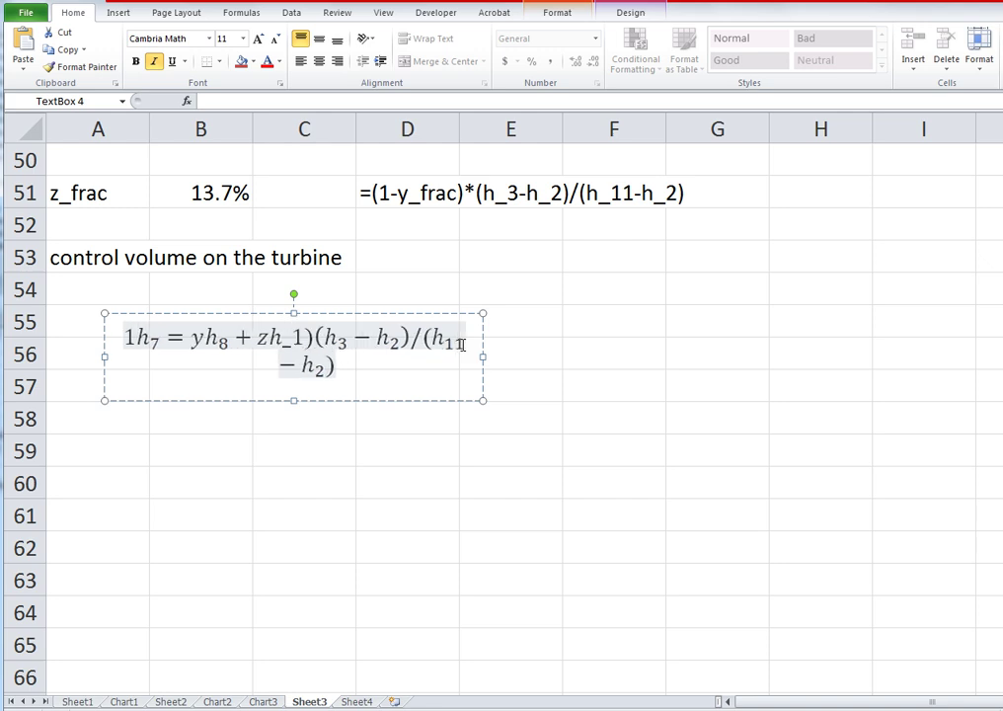
pyautogui.press('space')
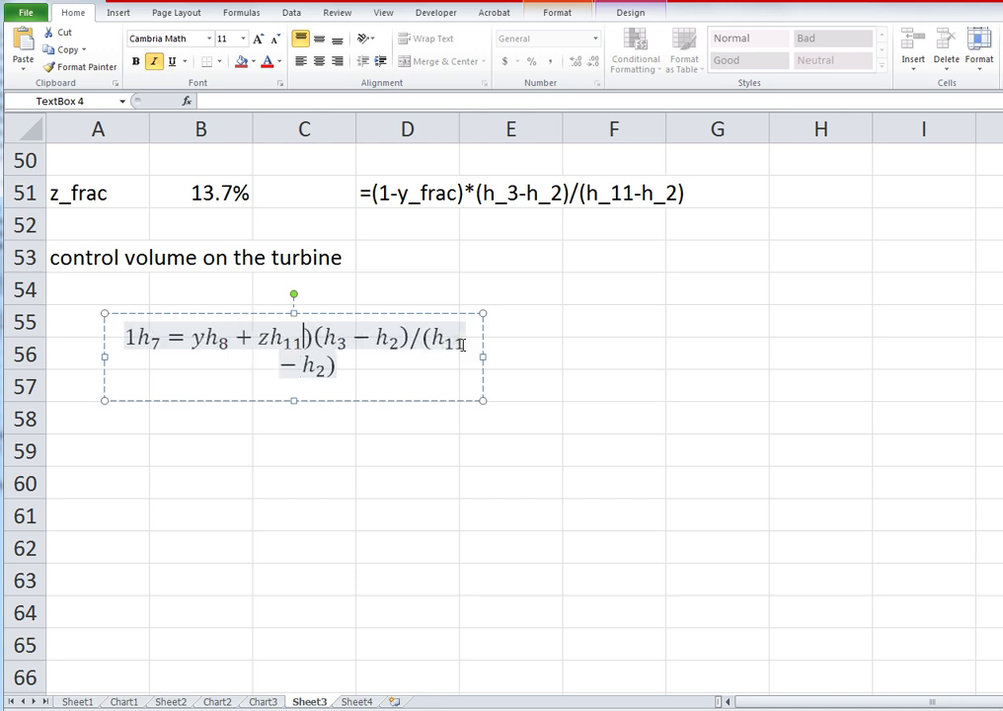
pyautogui.write('+')
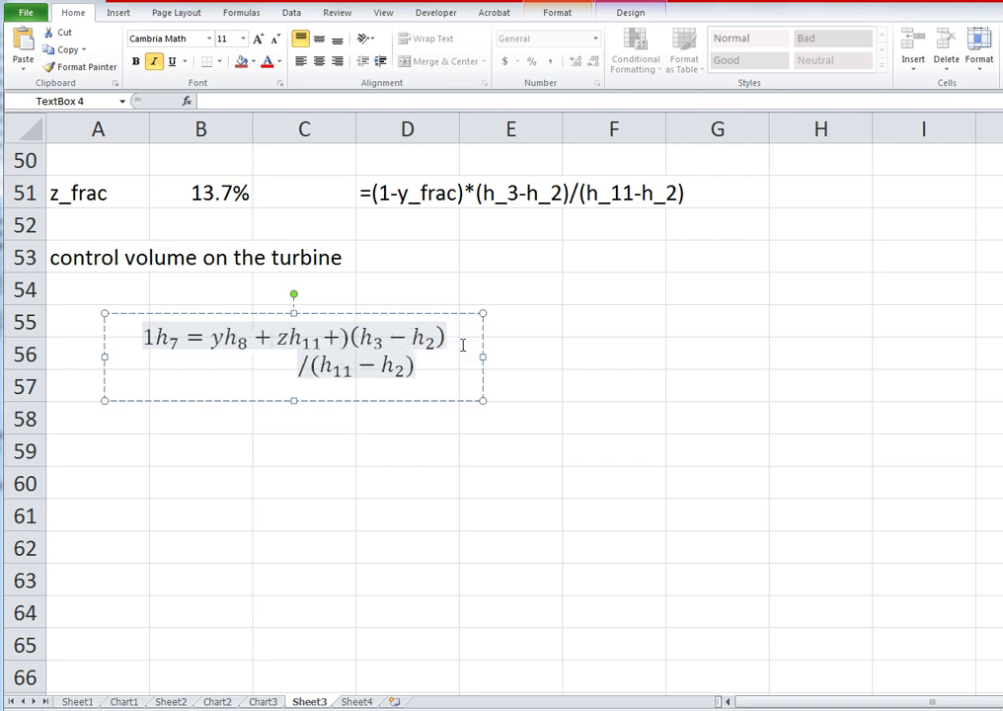
pyautogui.write('(1-y')
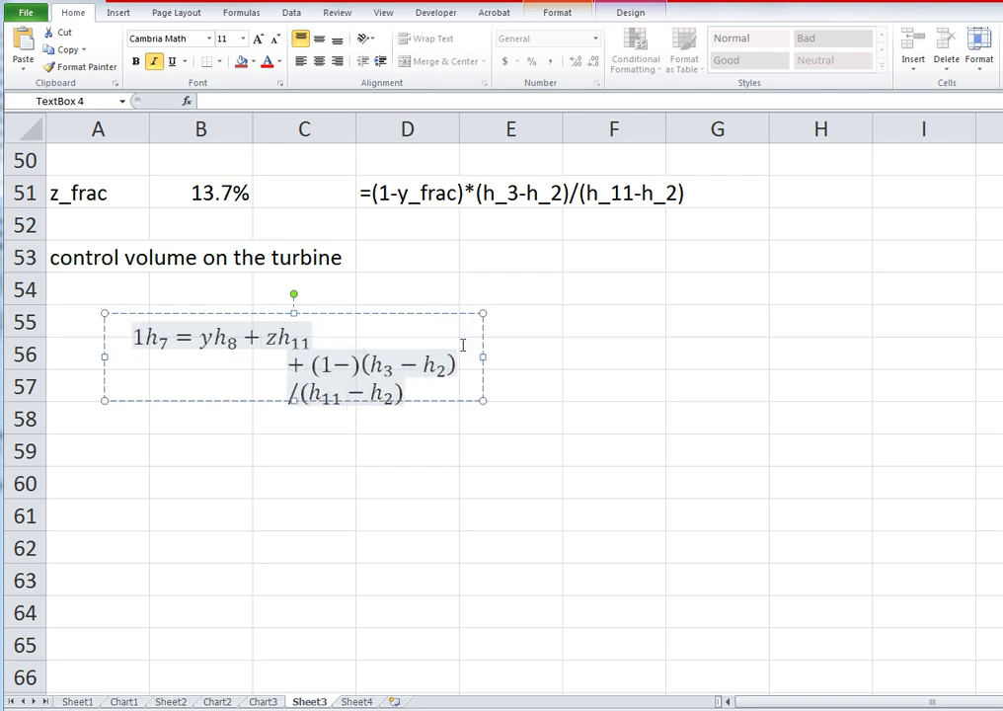
pyautogui.write('-')
pyautogui.write('z')
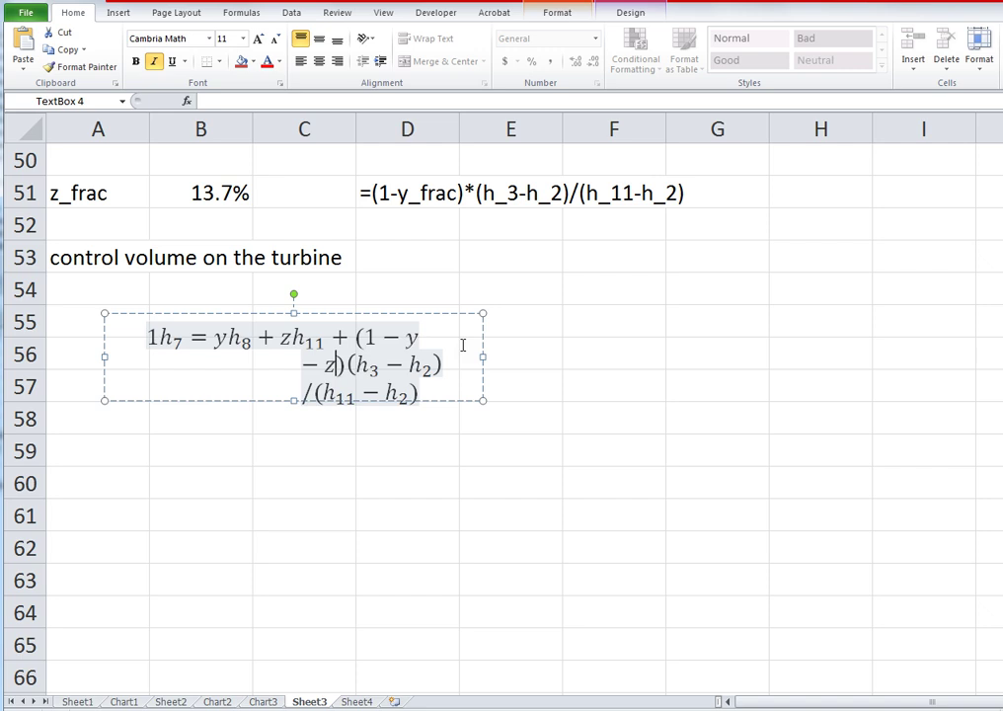
pyautogui.write(')h')
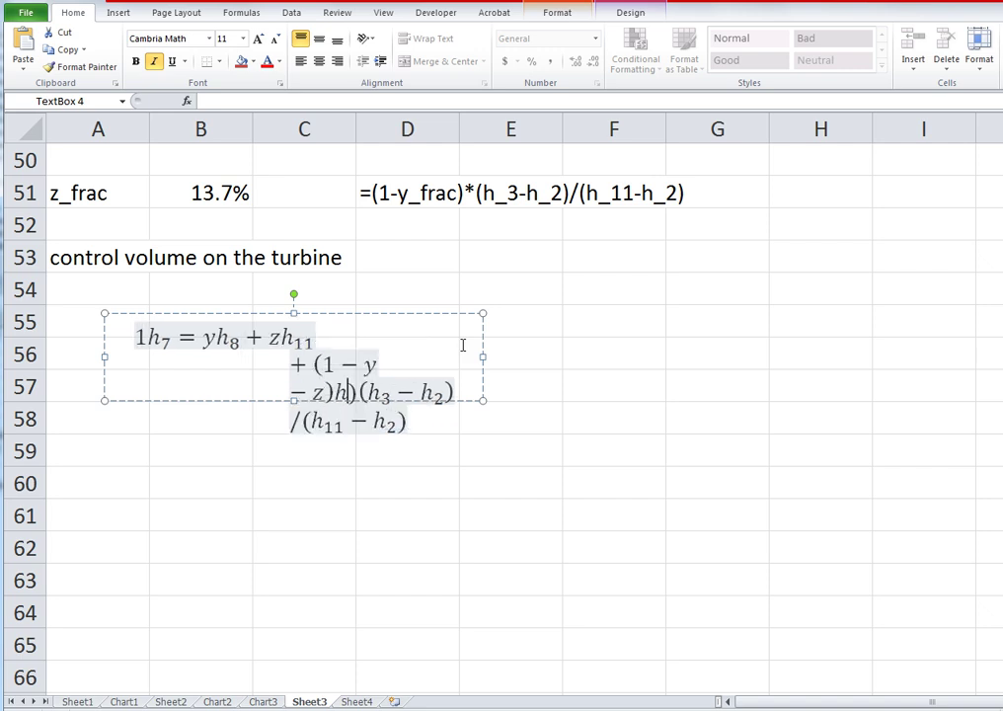
pyautogui.write('_12')
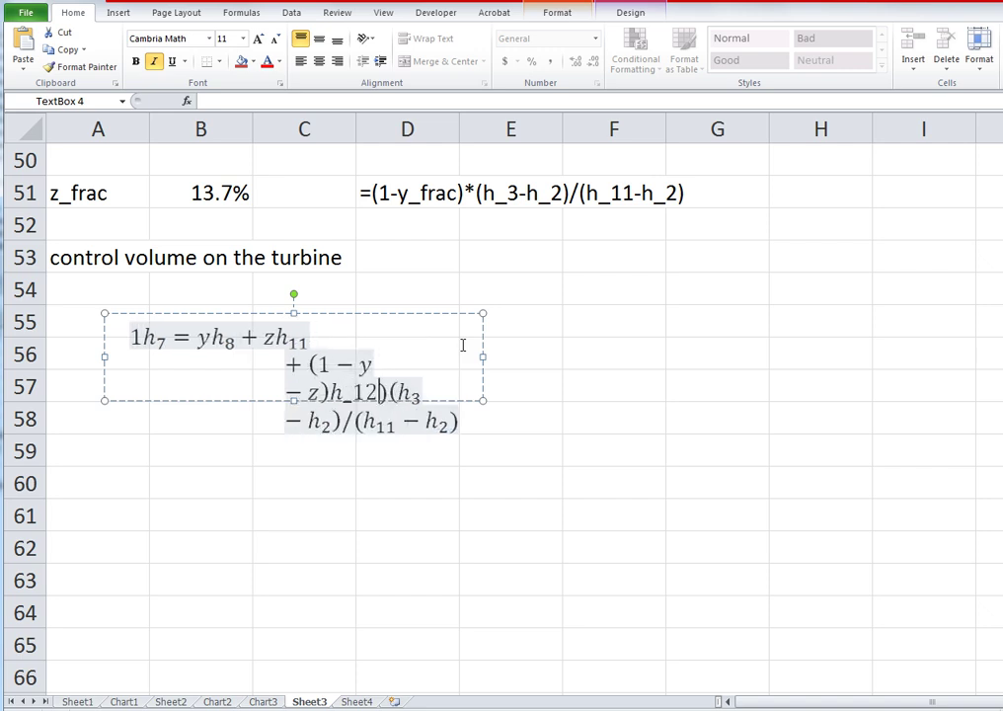
pyautogui.press('space')
pyautogui.press('Delete')
pyautogui.press('Delete')
pyautogui.press('Delete')
pyautogui.press('Delete')
pyautogui.press('Delete')
pyautogui.press('Delete')
pyautogui.press('Delete')
pyautogui.press('Delete')
pyautogui.press('Delete')
pyautogui.press('Delete')
pyautogui.press('Delete')
pyautogui.press('Delete')
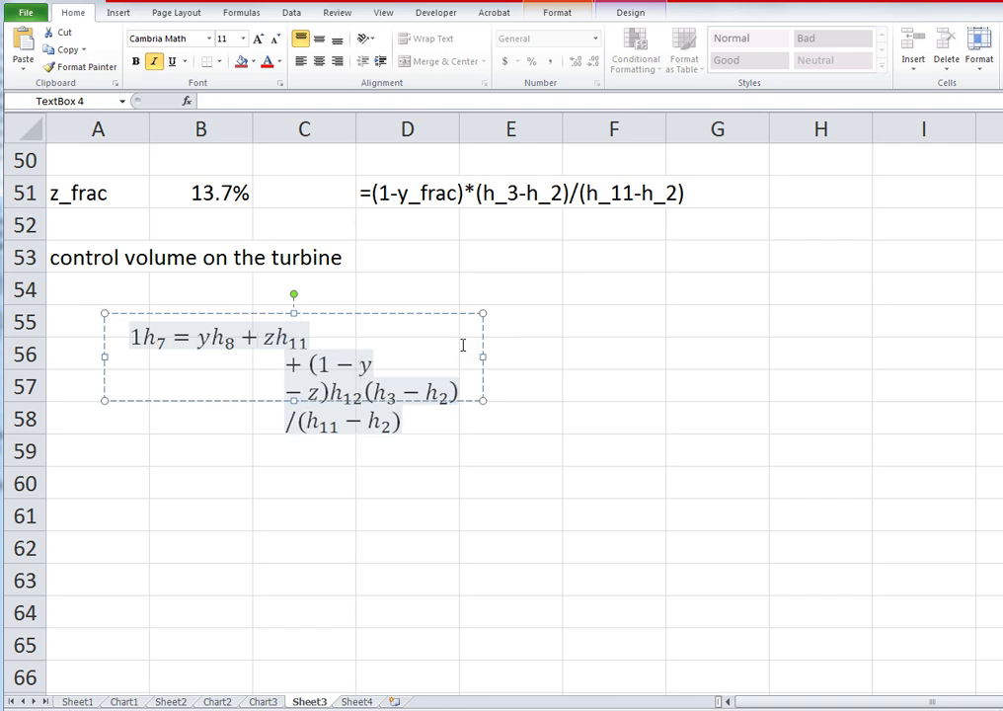
pyautogui.press('Delete')
pyautogui.press('Delete')
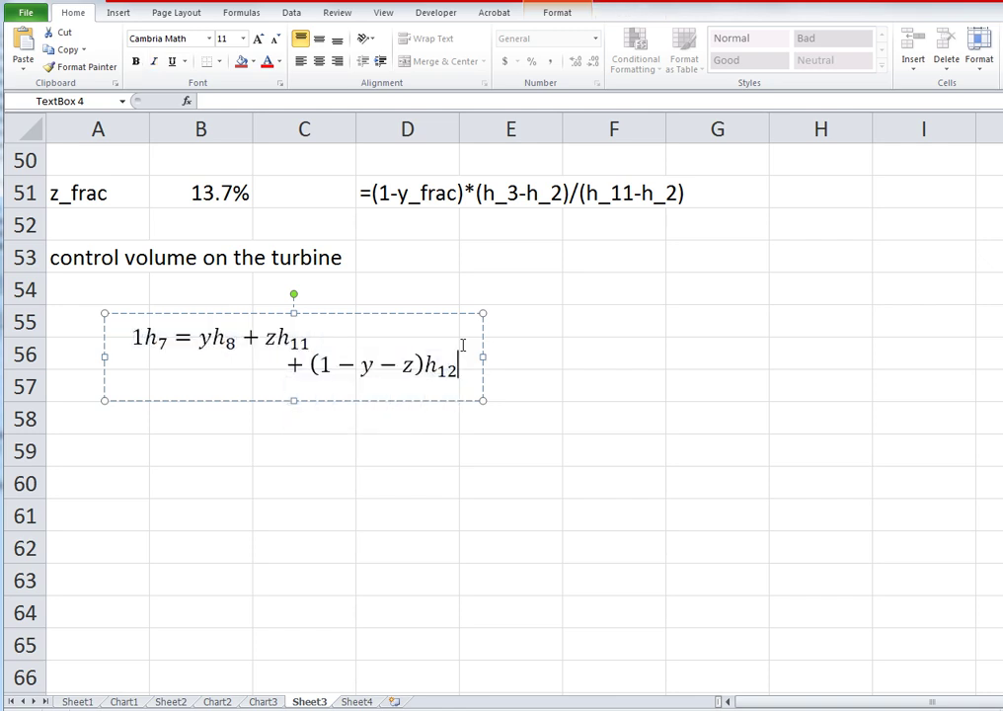
pyautogui.write('+')
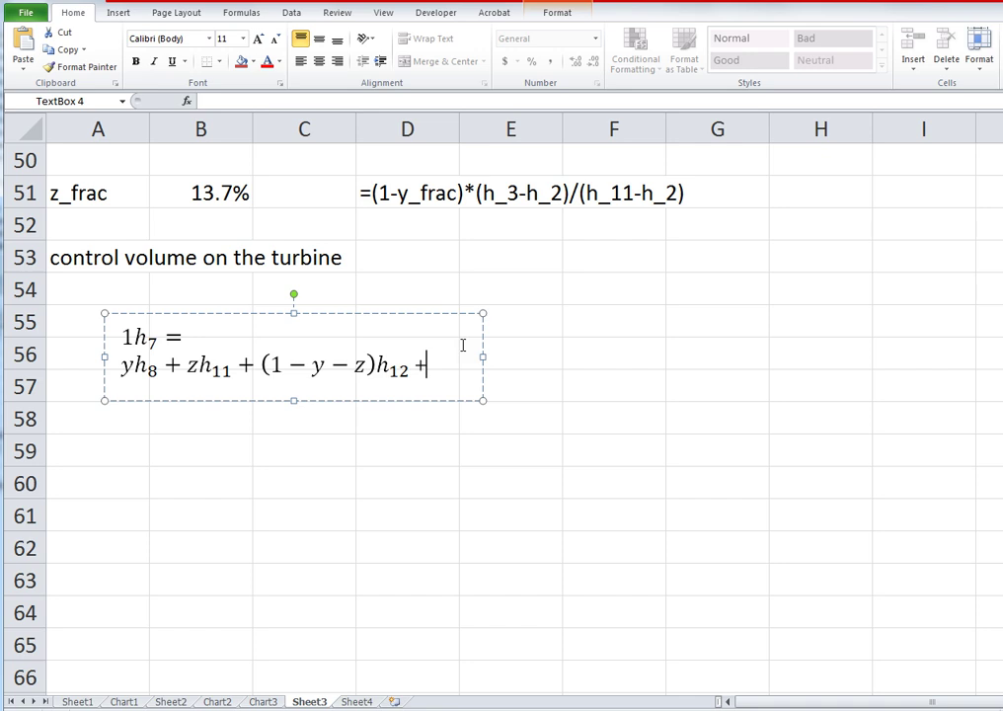
pyautogui.write('w_n')
pyautogui.press('BackSpace')
pyautogui.press('BackSpace')
pyautogui.press('BackSpace')
pyautogui.press('BackSpace')
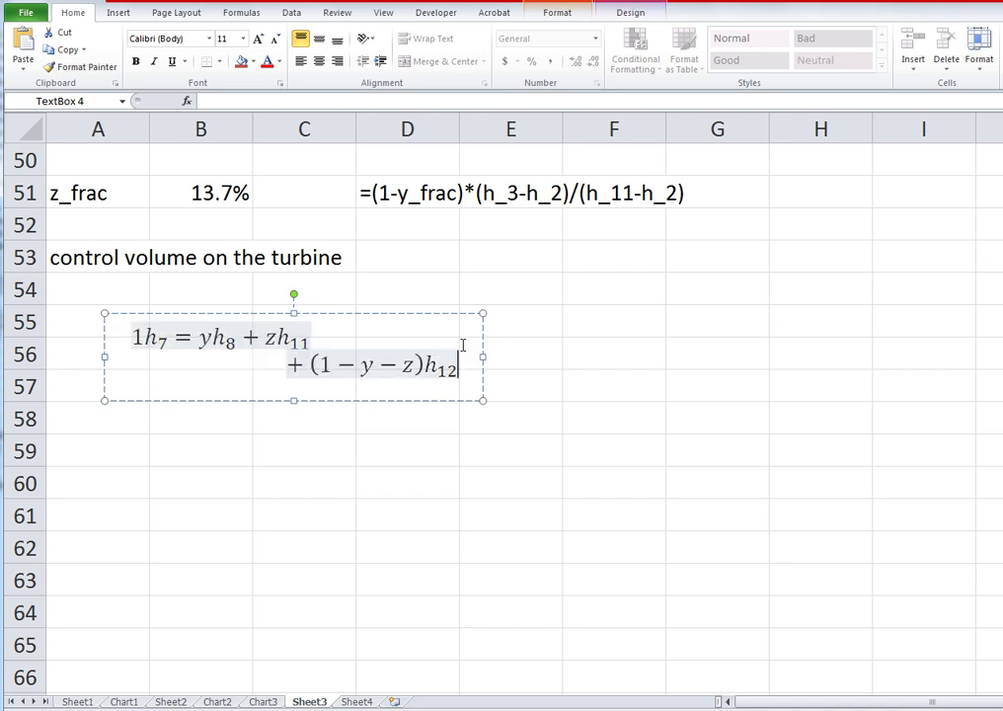
pyautogui.write('+')
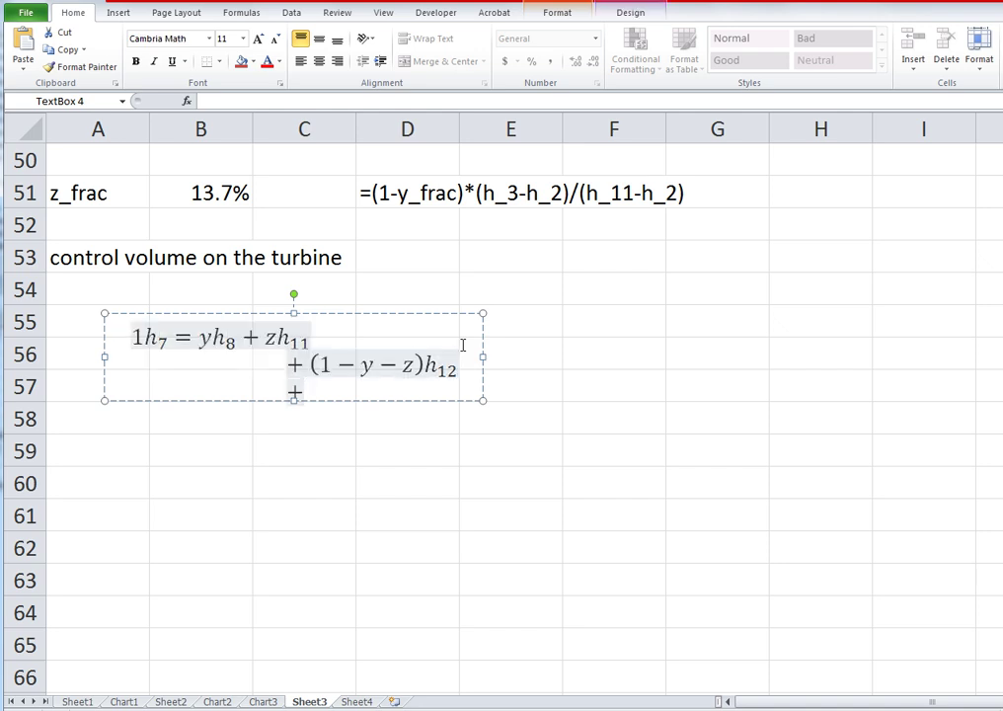
pyautogui.write('w_t')
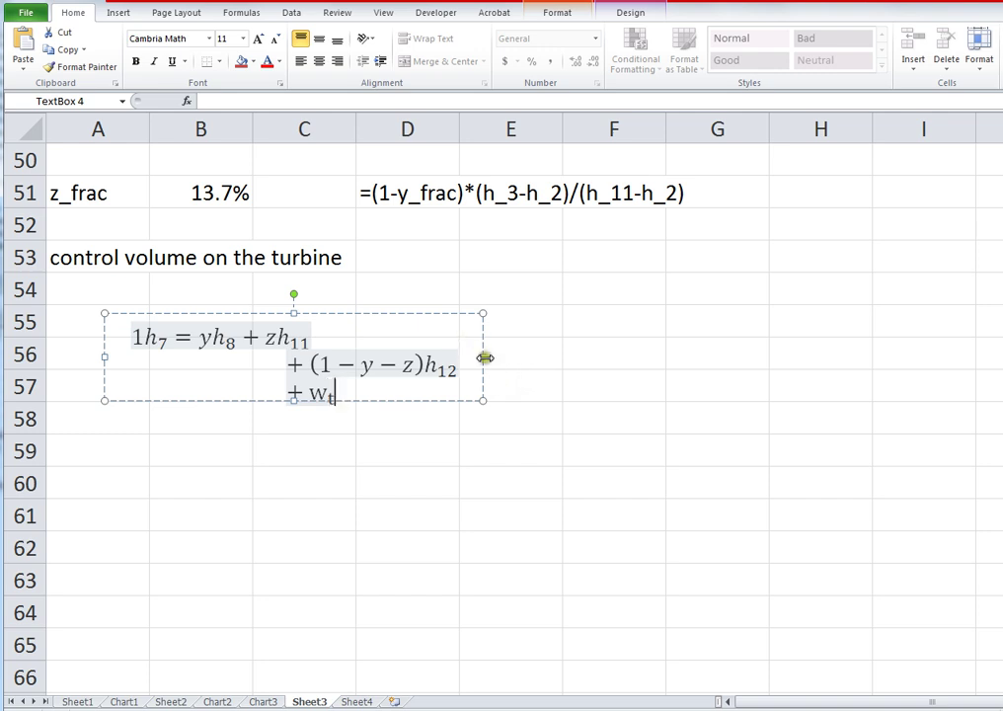
pyautogui.moveTo(483, 356); pyautogui.dragTo(595, 354)
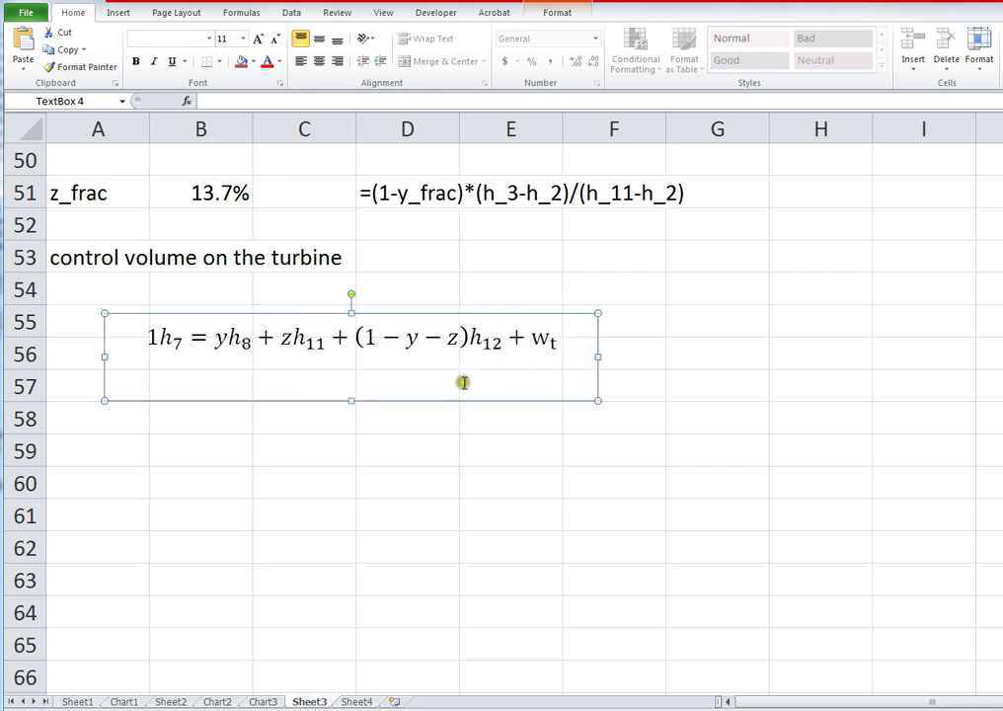
# Shrink the equation box to its single line, check Sheet4's diagram, then return to Sheet3.
pyautogui.moveTo(354, 402); pyautogui.dragTo(355, 375)
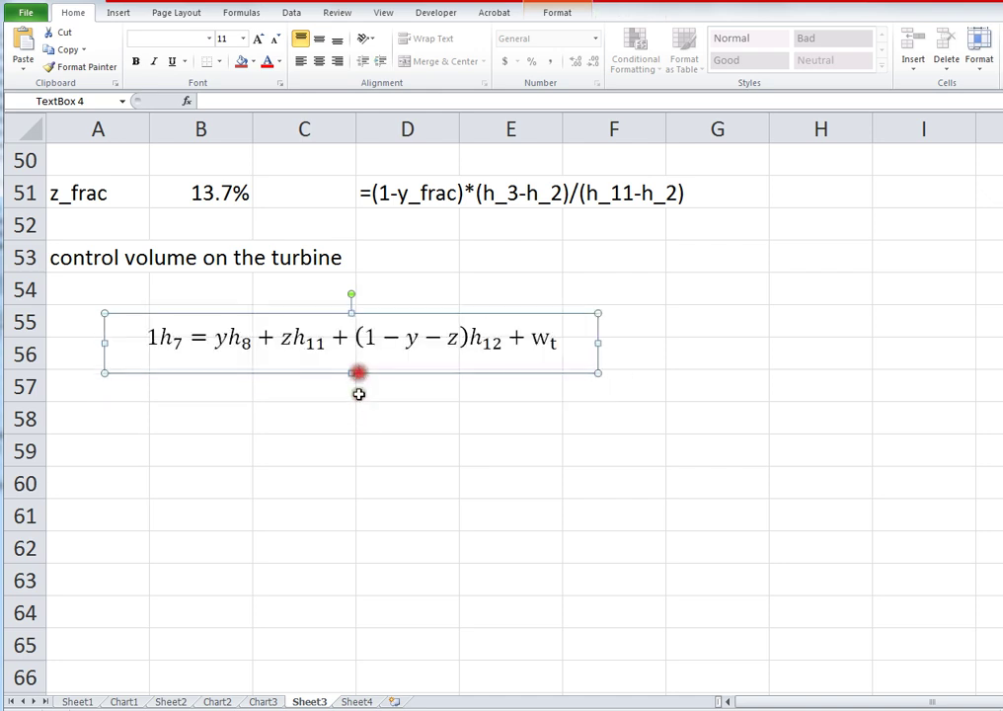
pyautogui.click(364, 701)
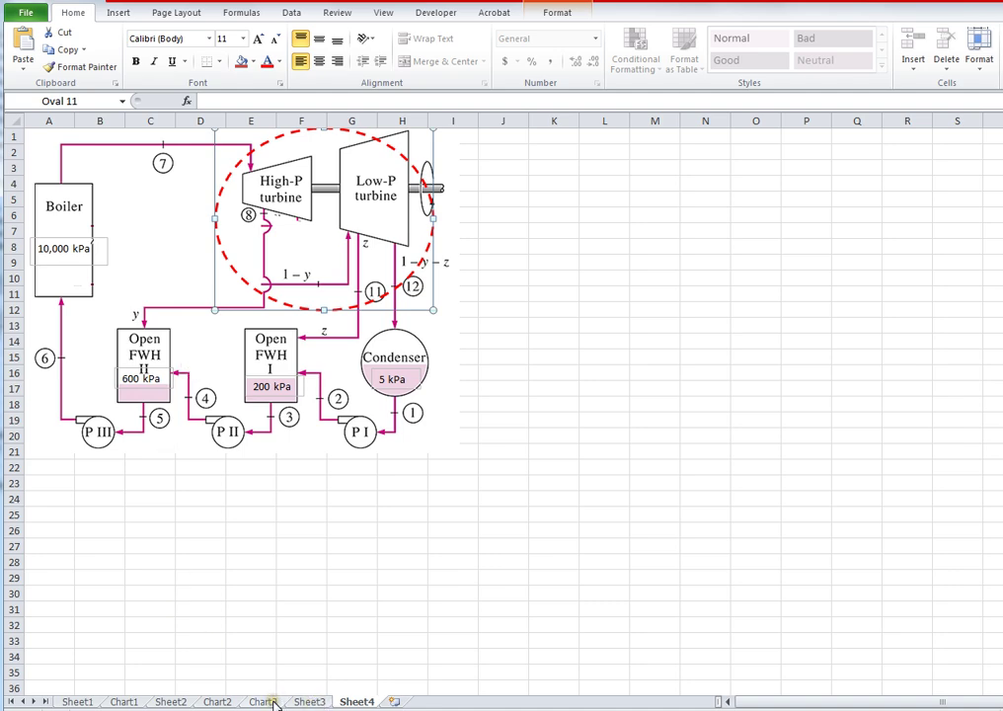
pyautogui.click(307, 702)
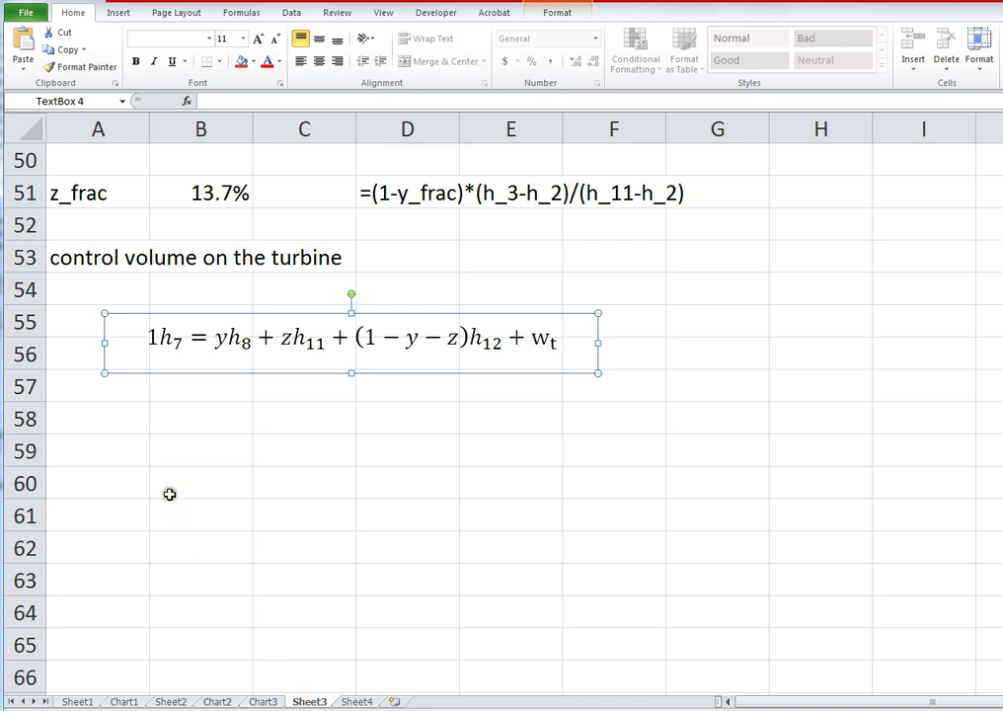
# Label A58 as w_t and enter =(h_7-y_frac*h_8-z_frac*h_11-(1-y_frac-z_frac)*h_12 in B58.
pyautogui.click(109, 419)
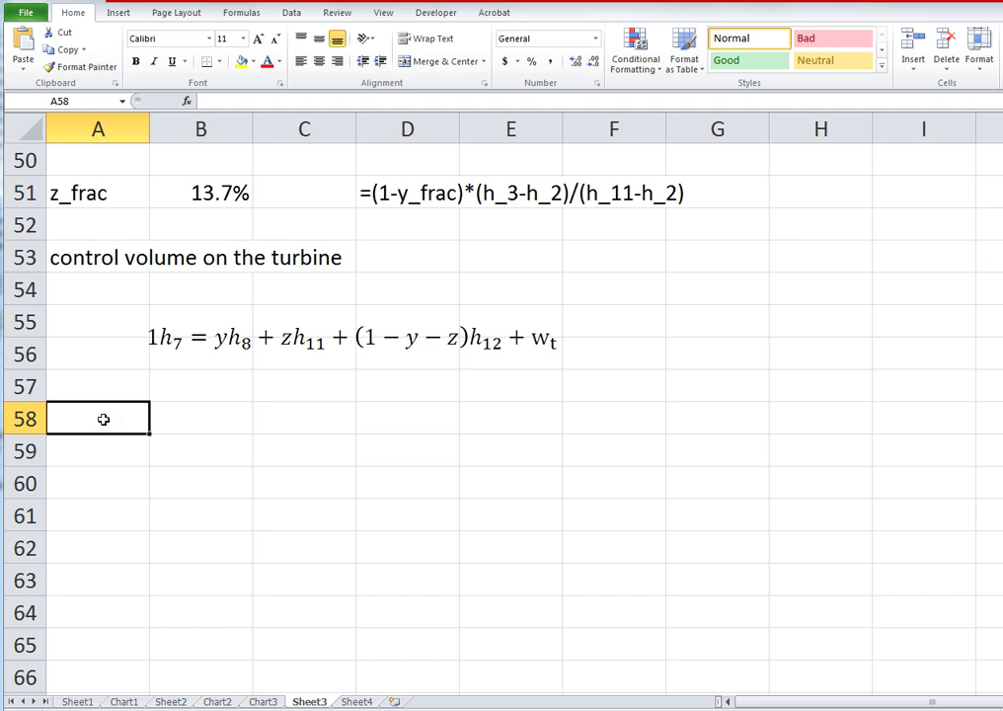
pyautogui.write('w_t')
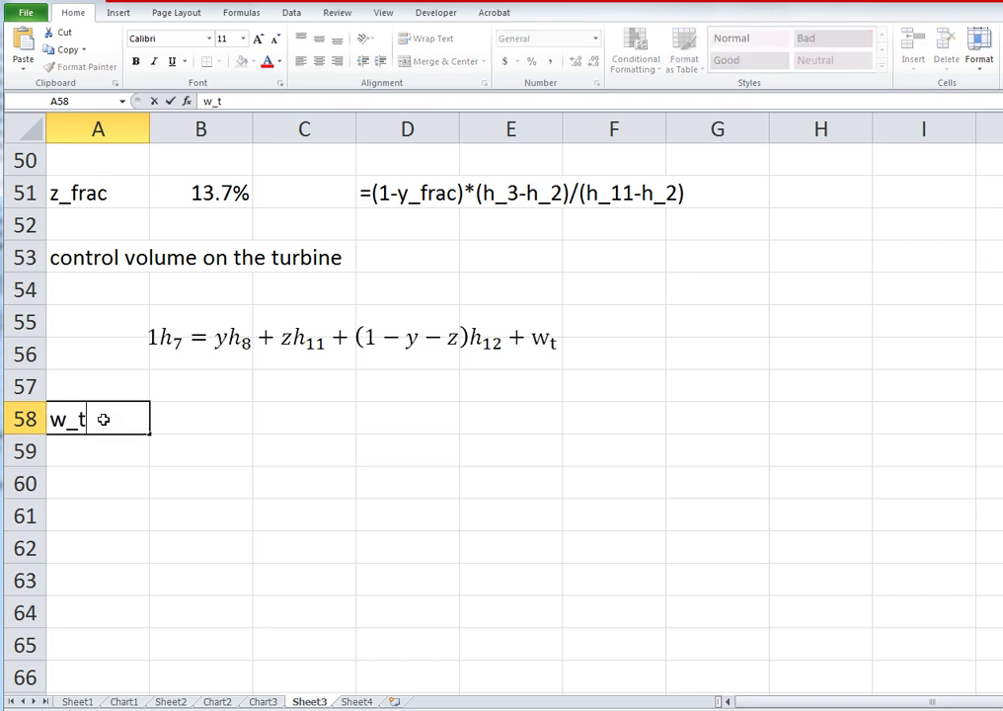
pyautogui.press('Tab')
pyautogui.write('=')
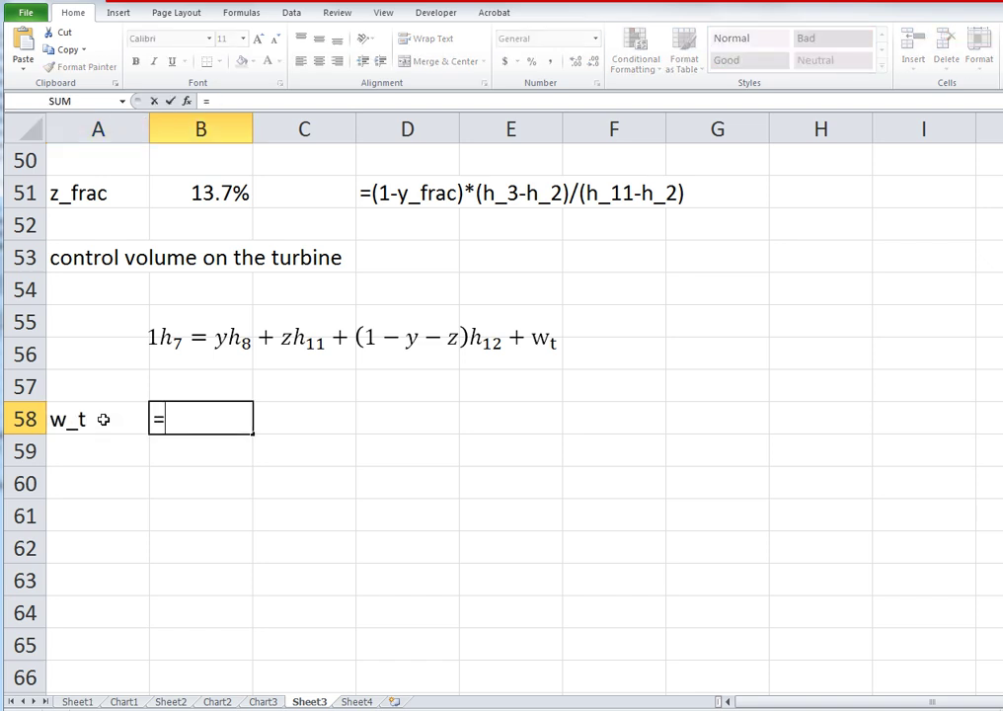
pyautogui.write('(h_7-y_frac')
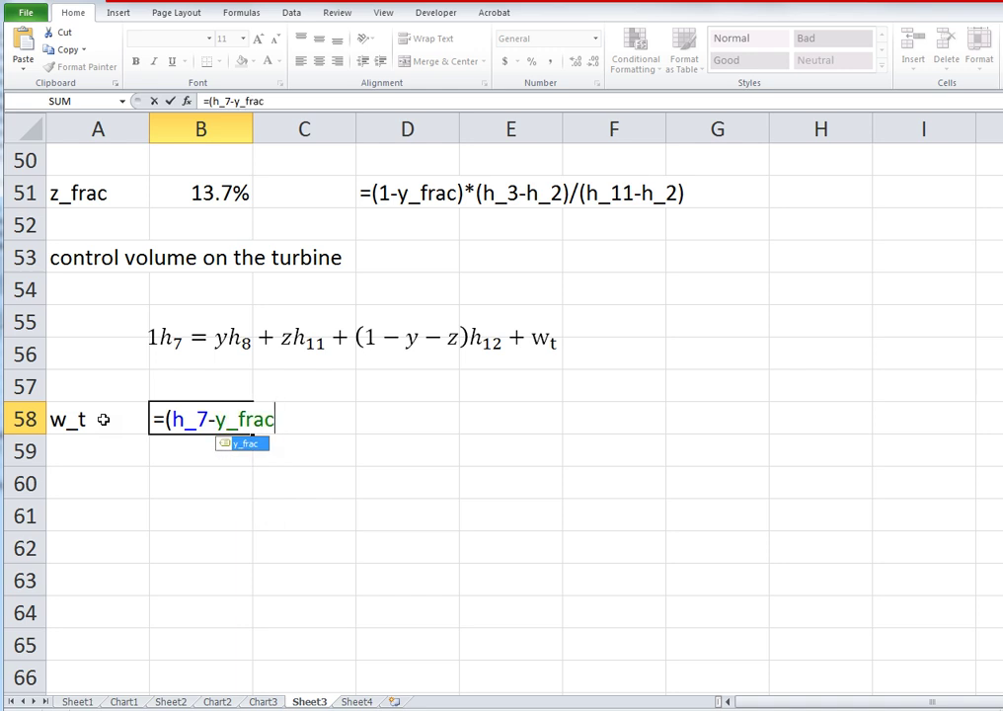
pyautogui.write('*h_')
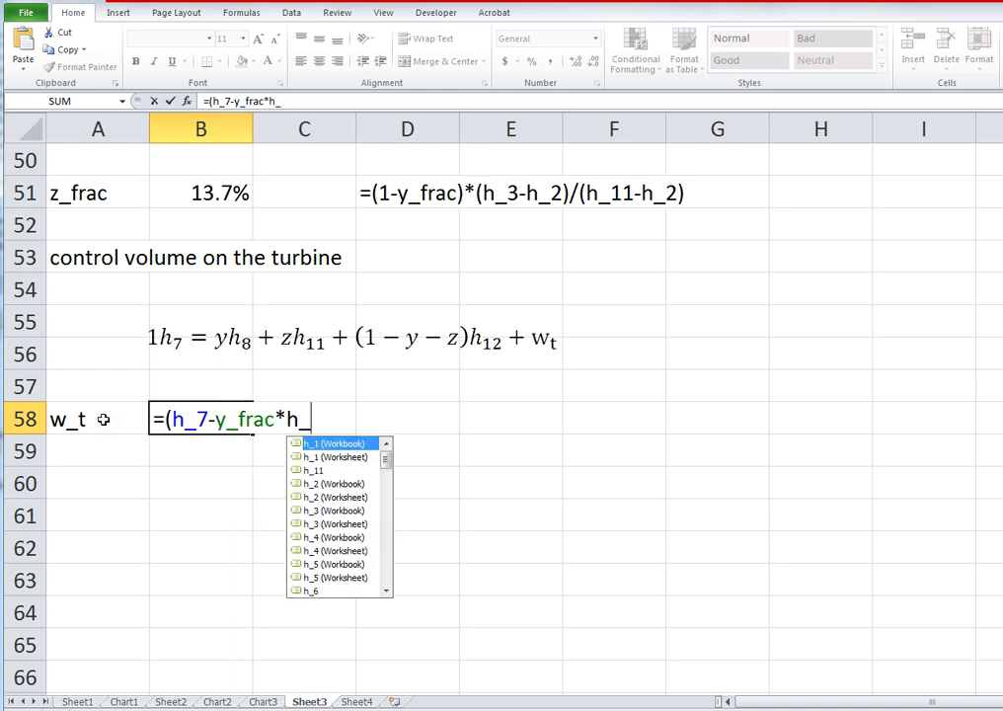
pyautogui.write('8')
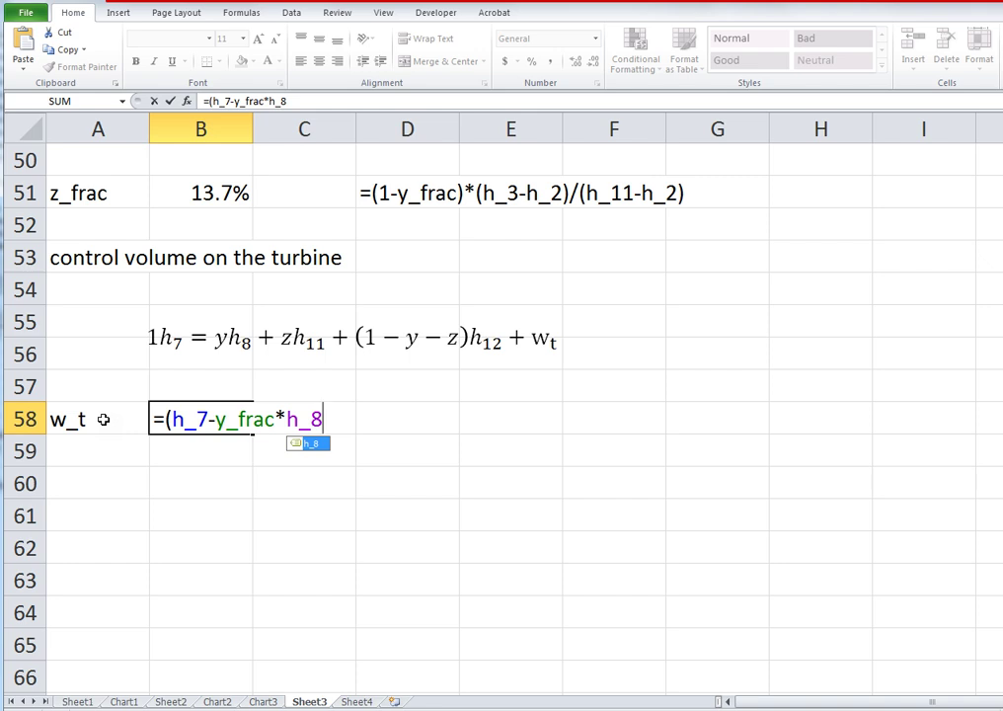
pyautogui.write('-z_')
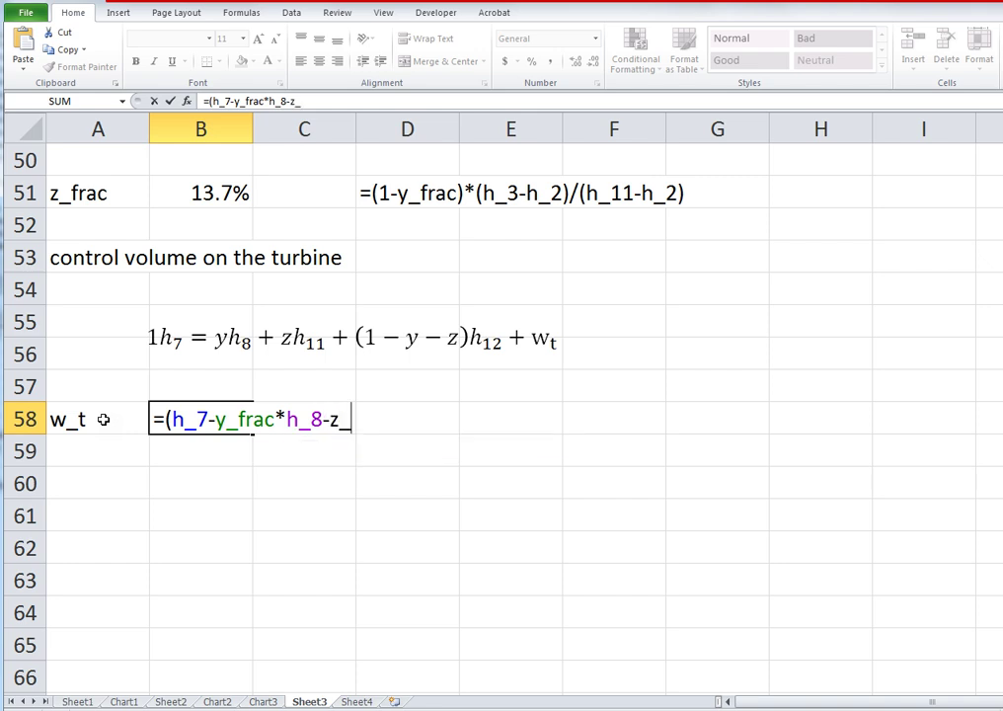
pyautogui.write('frac*')
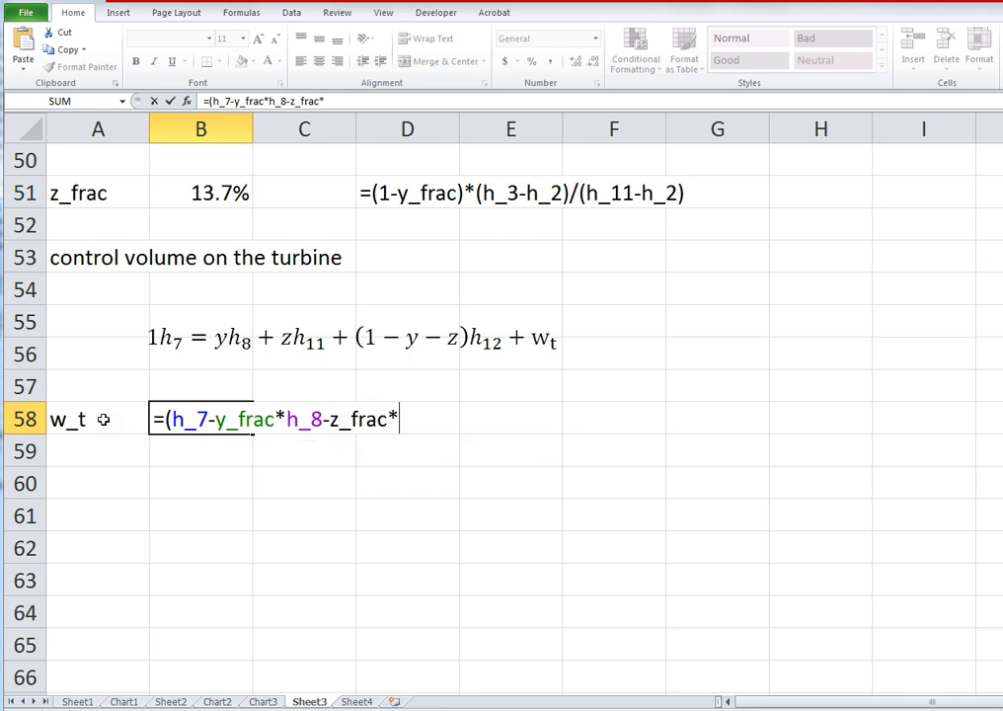
pyautogui.write('h_11')
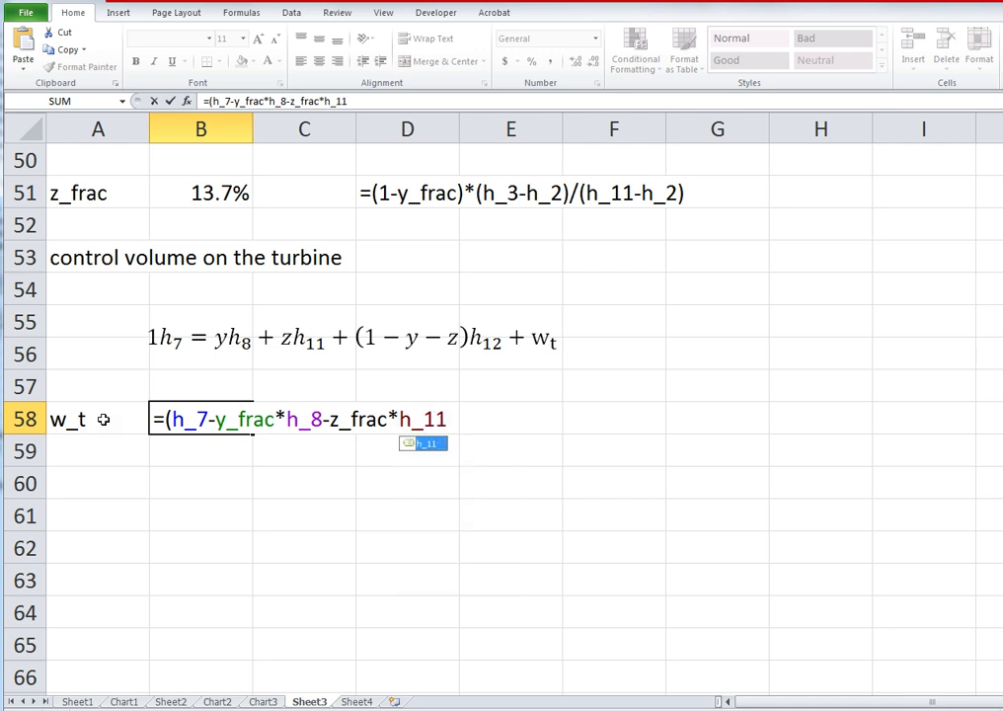
pyautogui.write(' -')
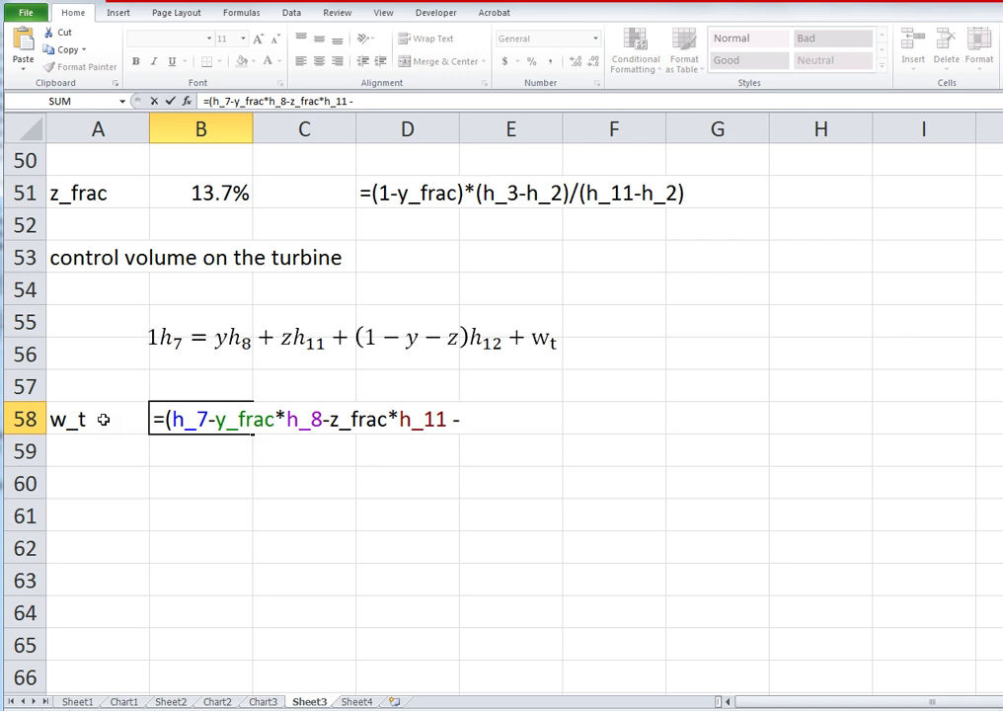
pyautogui.write('(1-y_frac')
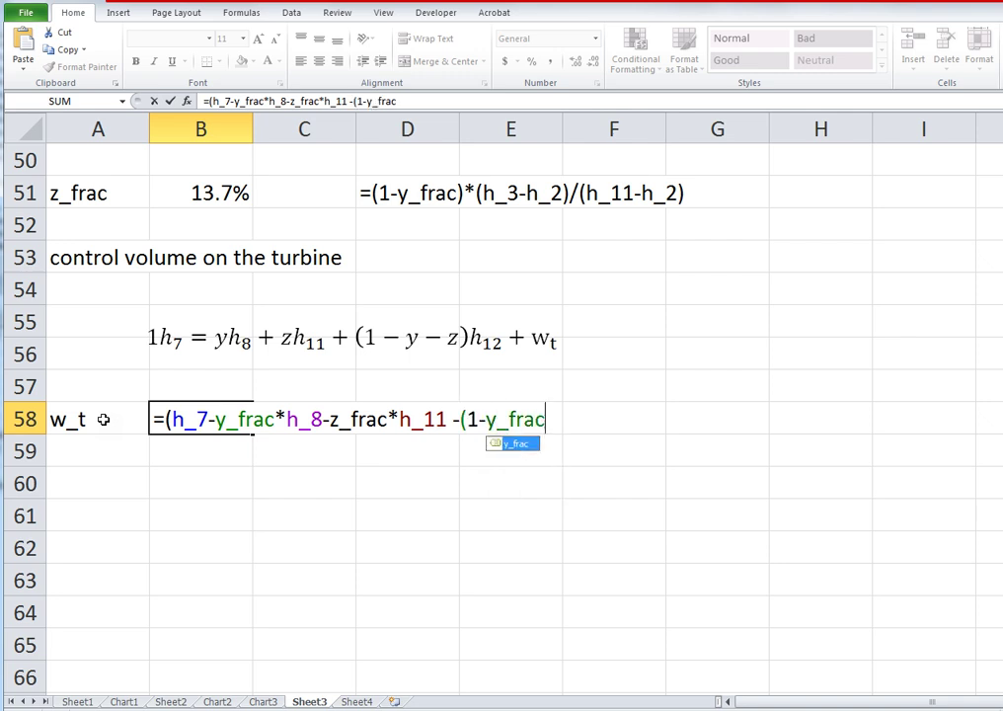
pyautogui.write('-')
pyautogui.write('z_frac)')
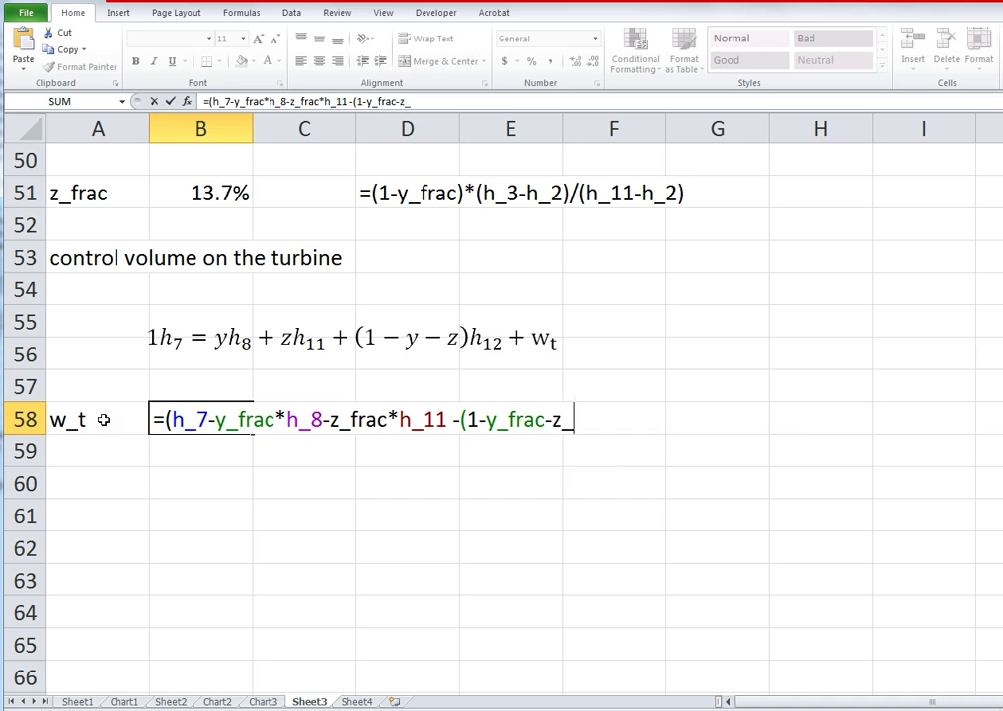
pyautogui.write('*h')
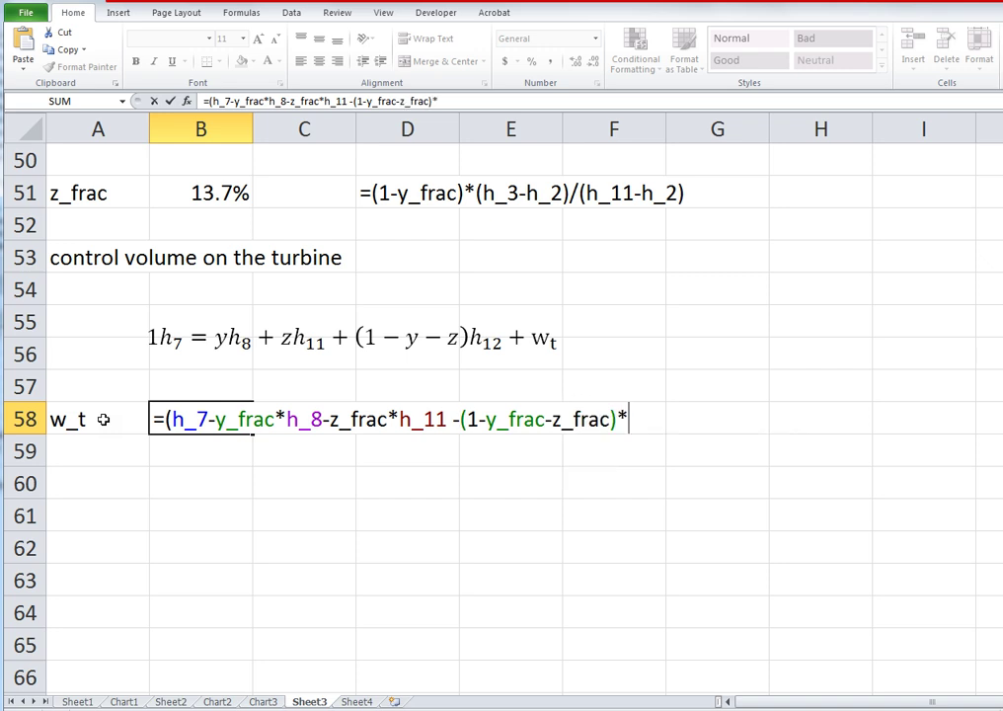
pyautogui.write('_12')
pyautogui.press('Return')
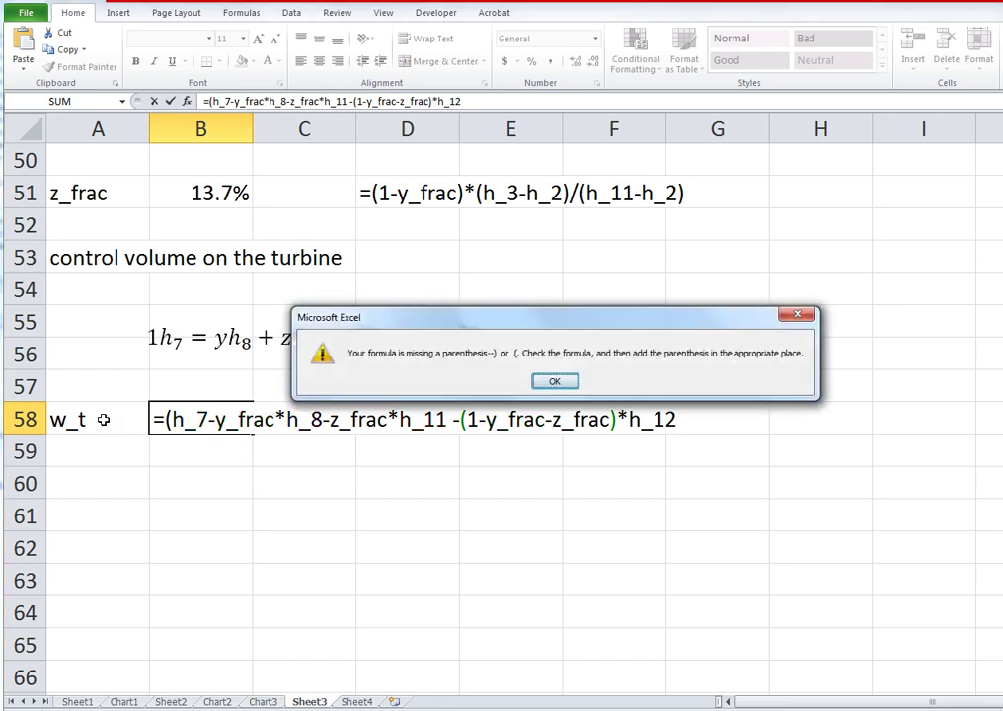
# Dismiss the parenthesis warning and delete the extra leading '(' from the B58 formula.
pyautogui.press('Return')
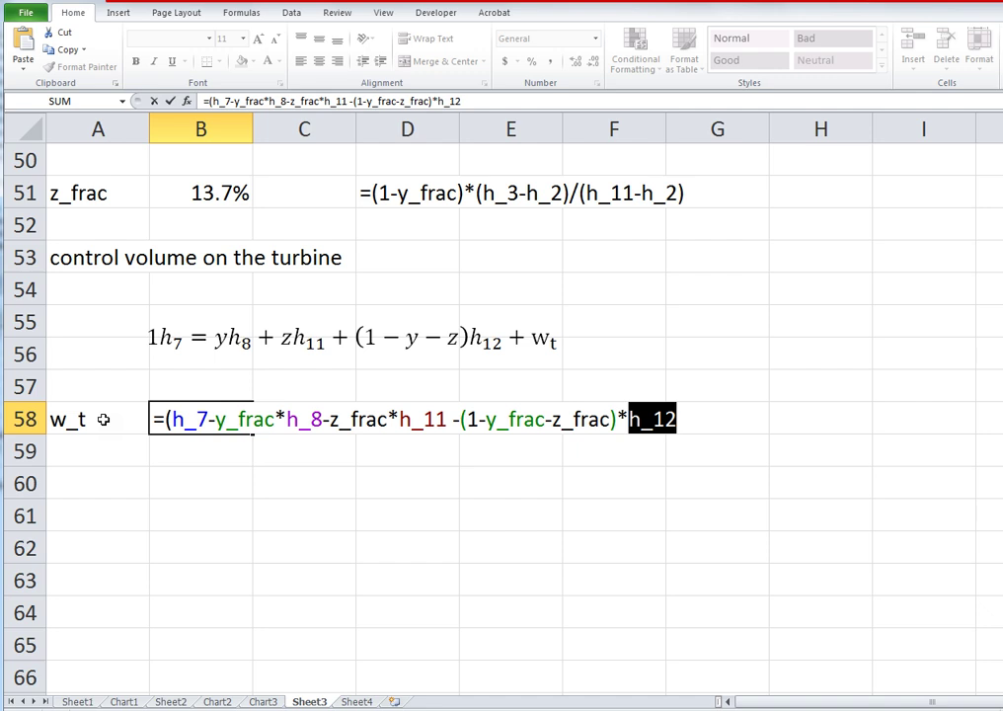
pyautogui.press('Right')
pyautogui.hotkey('ctrl', 'Left')
pyautogui.hotkey('ctrl', 'Left')
pyautogui.hotkey('ctrl', 'Left')
pyautogui.hotkey('ctrl', 'Left')
pyautogui.hotkey('ctrl', 'Left')
pyautogui.hotkey('ctrl', 'Left')
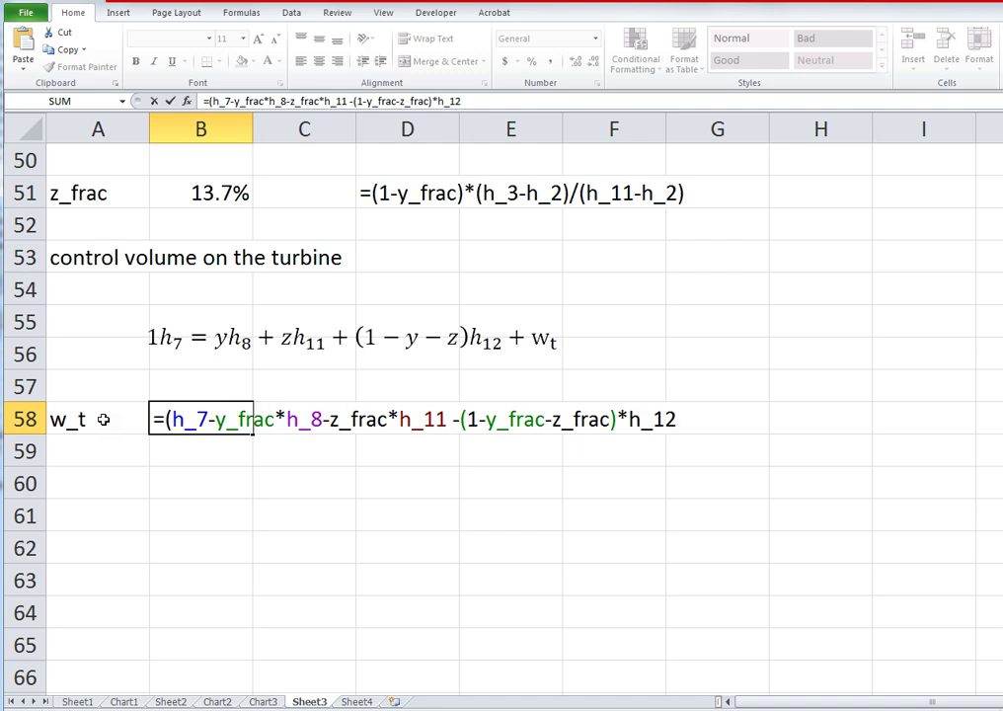
pyautogui.hotkey('ctrl', 'Left')
pyautogui.press('BackSpace')
pyautogui.press('Return')
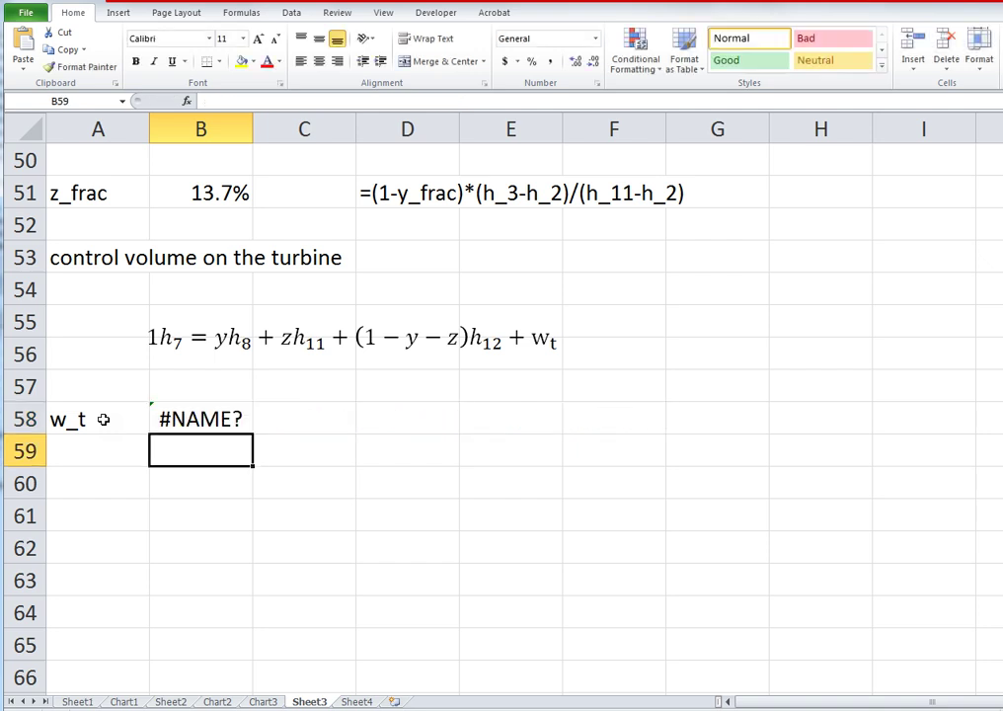
# Define z_frac as a name from A51:B51 and recommit the B58 formula.
pyautogui.moveTo(117, 200); pyautogui.dragTo(182, 207)
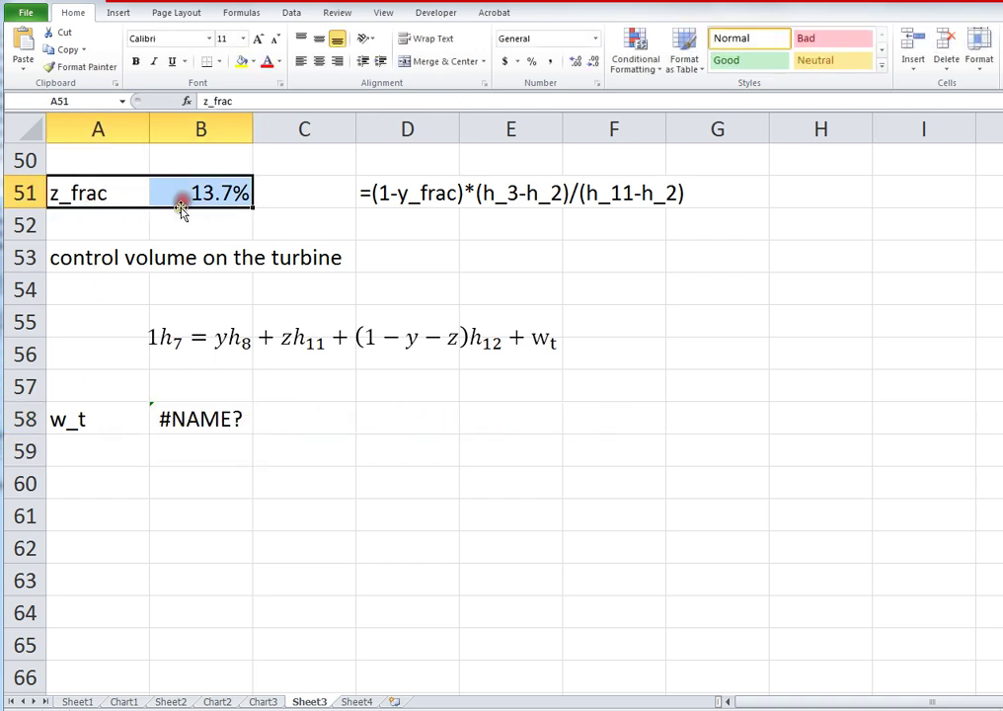
pyautogui.click(241, 12)
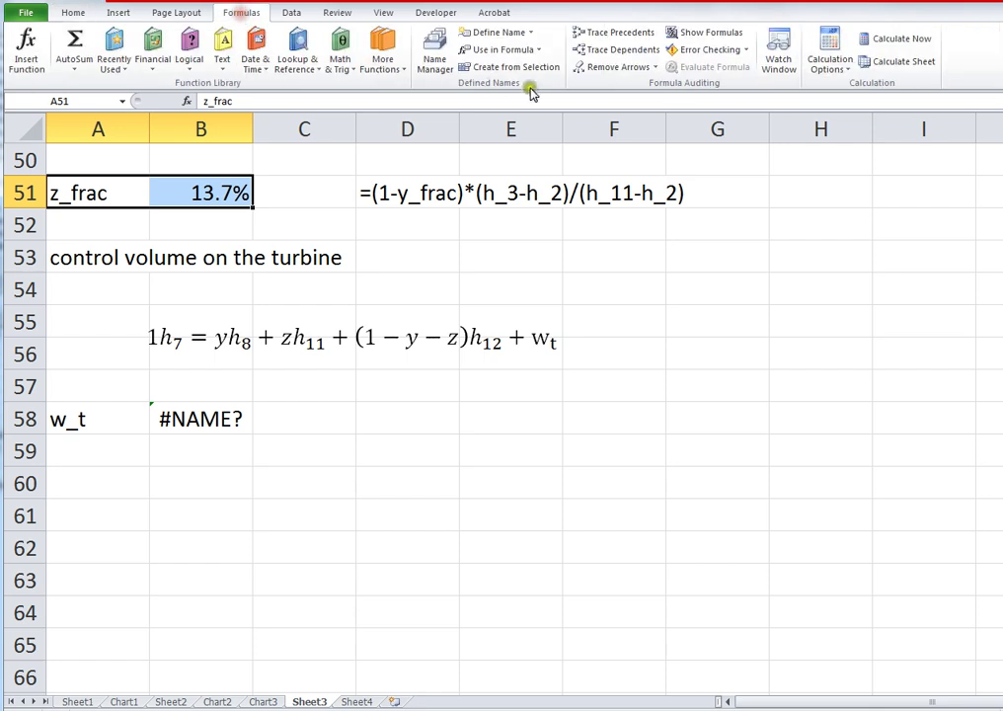
pyautogui.click(513, 66)
pyautogui.click(516, 477)
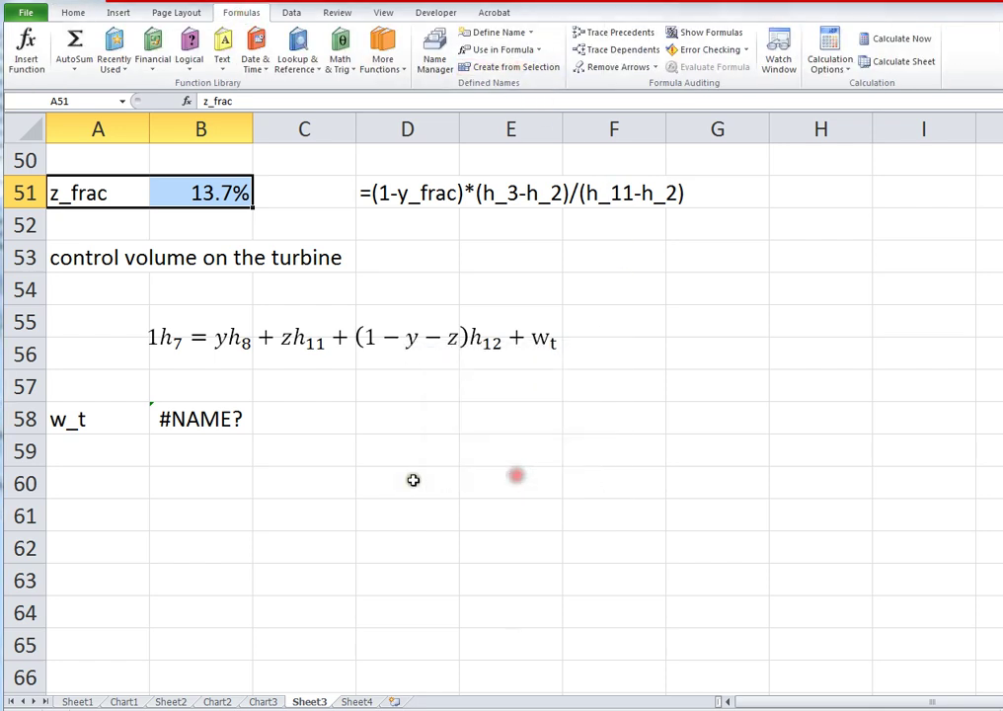
pyautogui.click(215, 419)
pyautogui.press('F2')
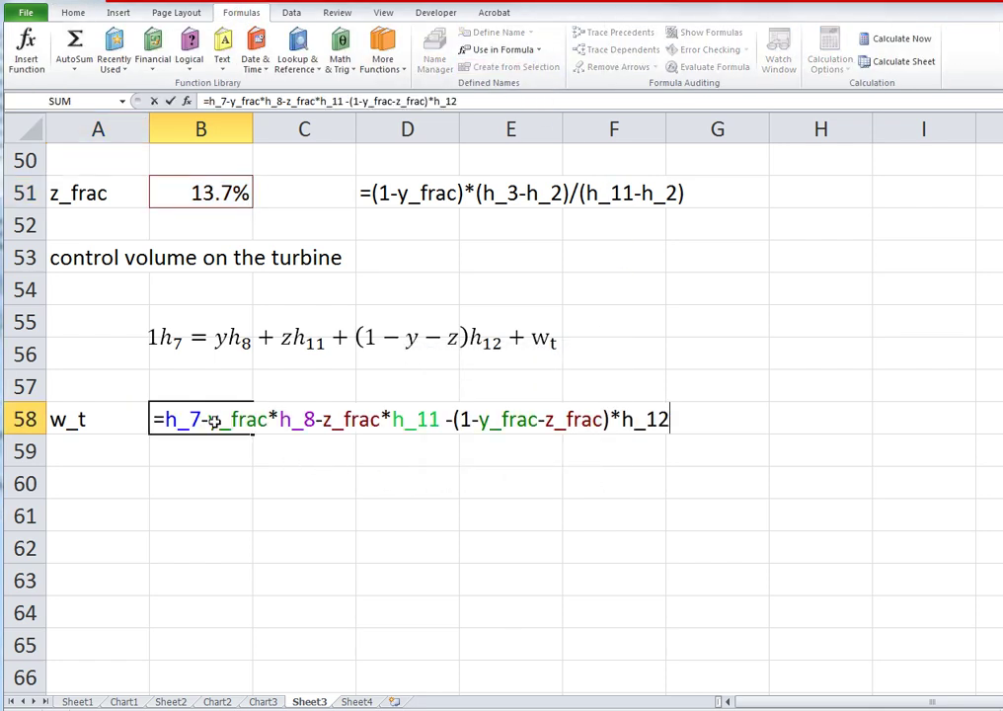
pyautogui.press('Return')
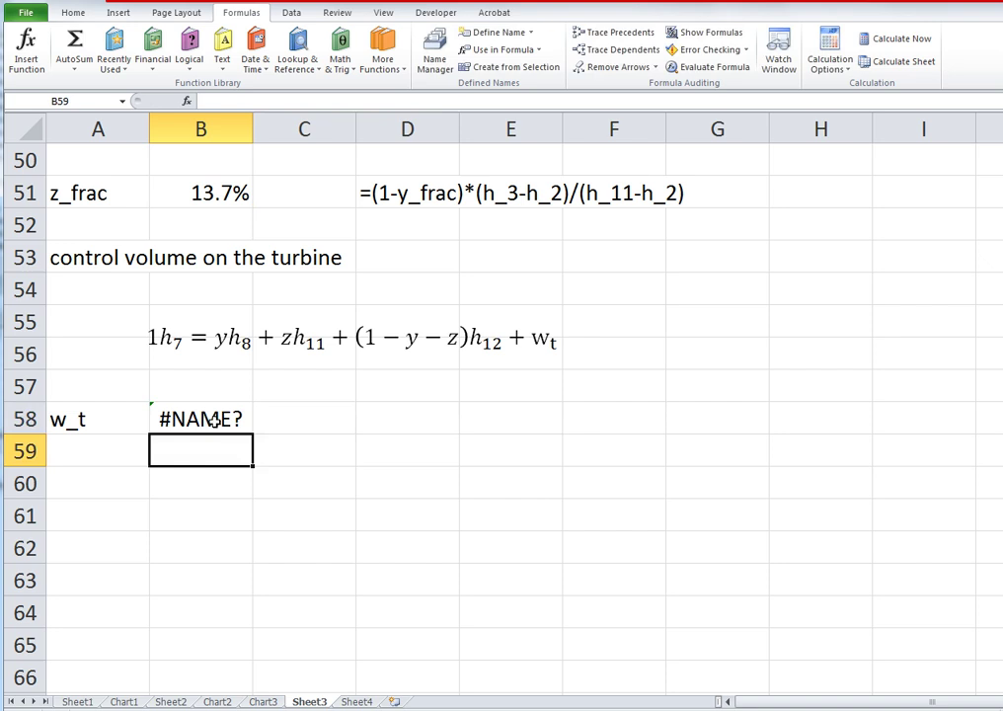
pyautogui.click(364, 701)
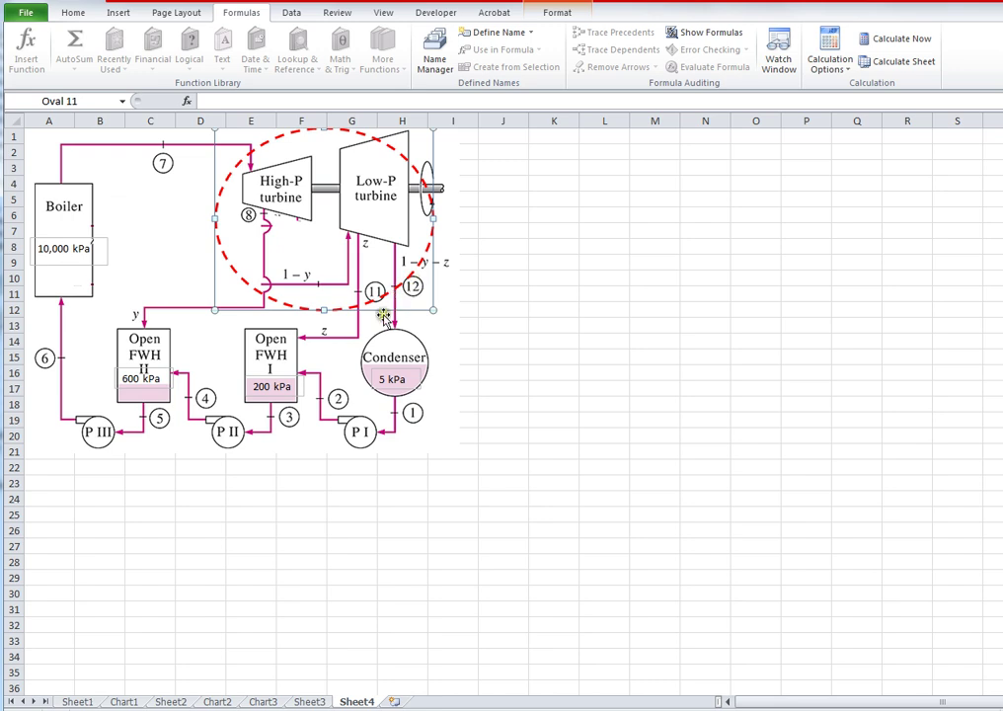
pyautogui.click(265, 701)
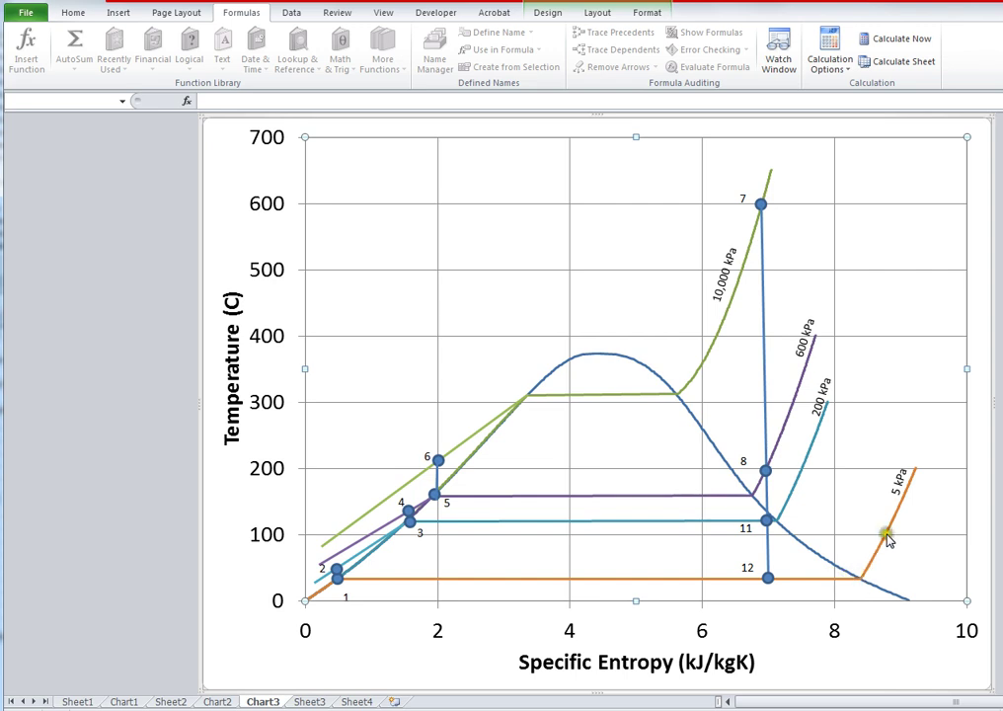
pyautogui.click(309, 701)
pyautogui.click(79, 387)
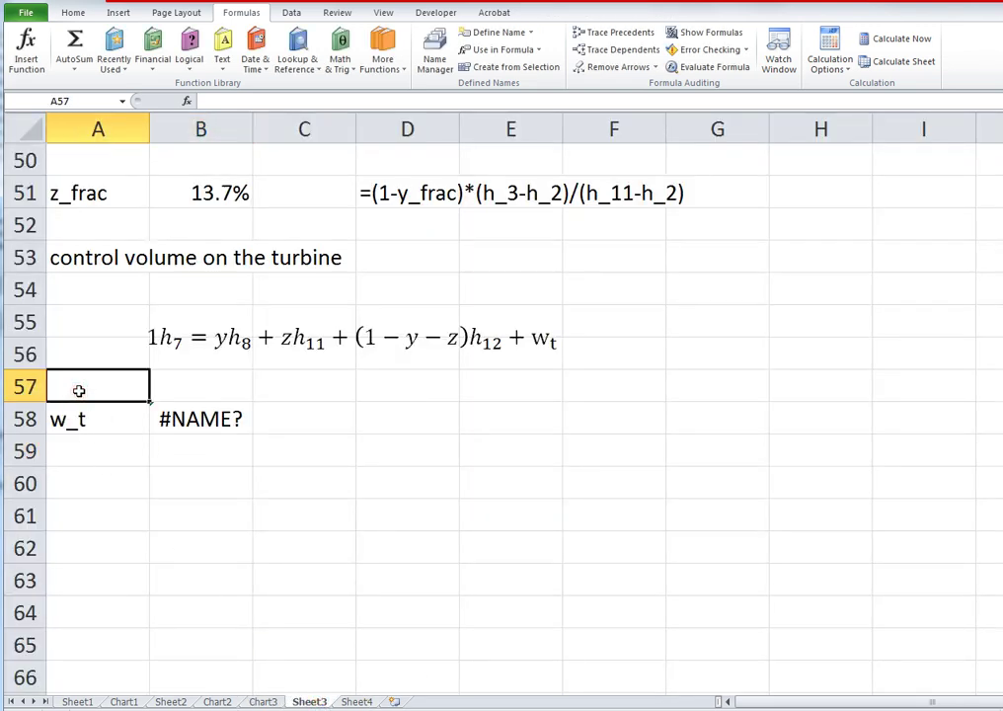
# Add an h_12 row with =h_ps_H2O(P_12, s_12), then call up row 57's insert options.
pyautogui.write('h_12')
pyautogui.press('Tab')
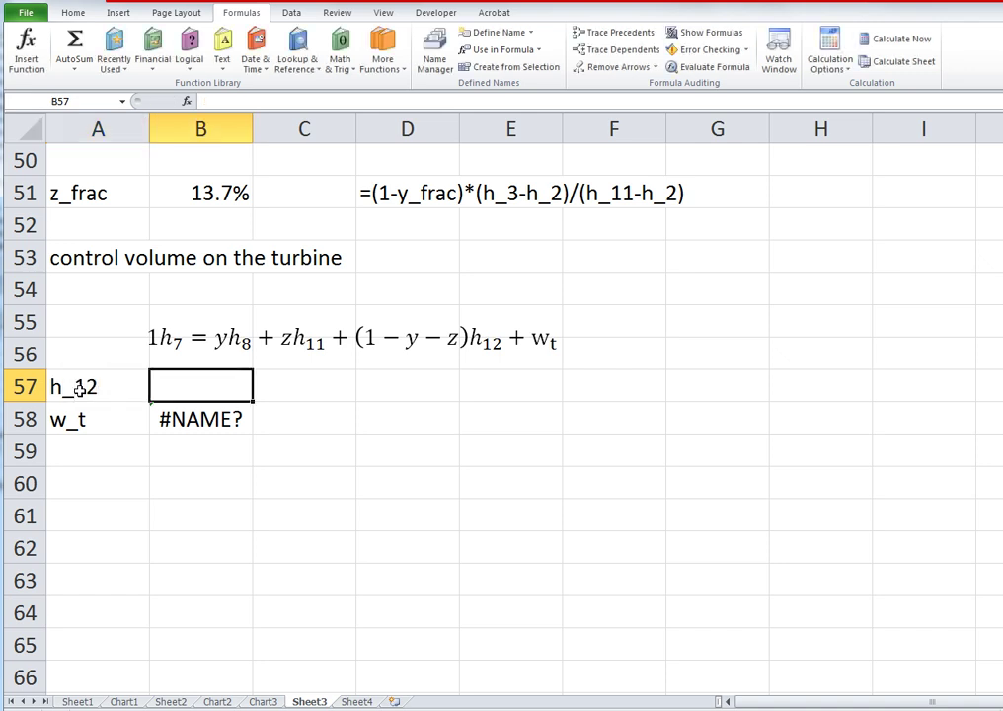
pyautogui.write('=h_')
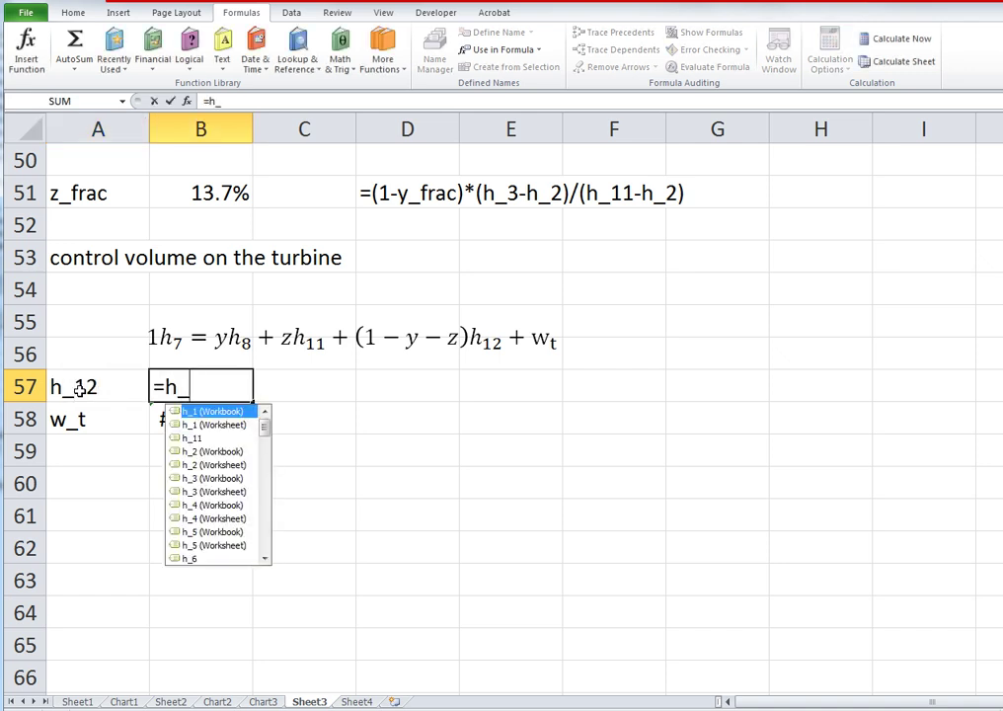
pyautogui.write('ps')
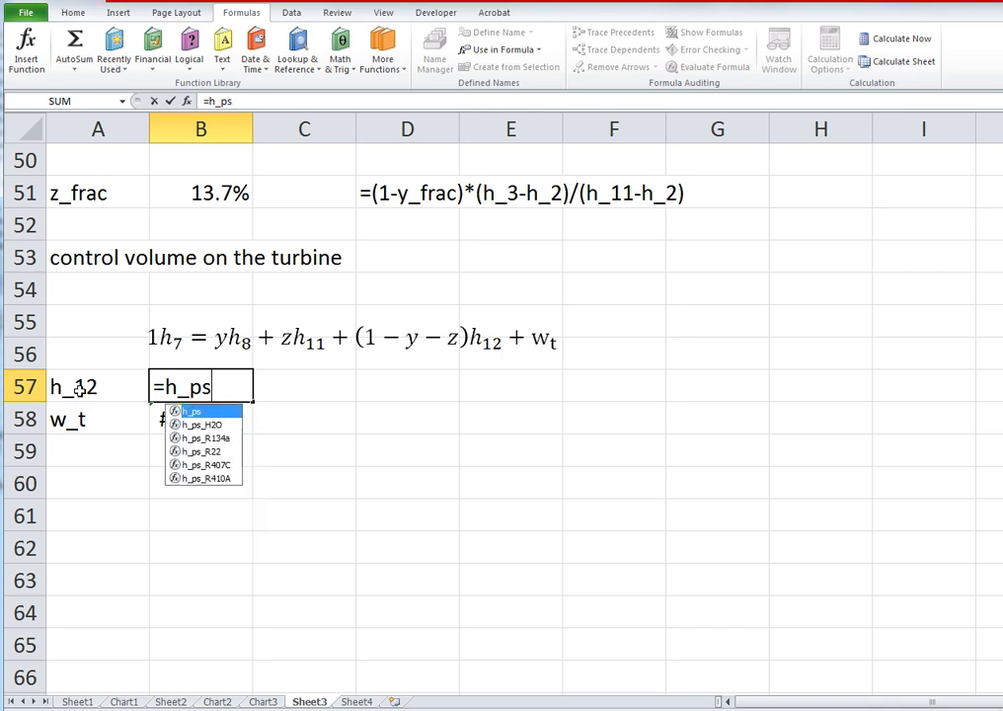
pyautogui.press('Down')
pyautogui.press('Tab')
pyautogui.write('P')
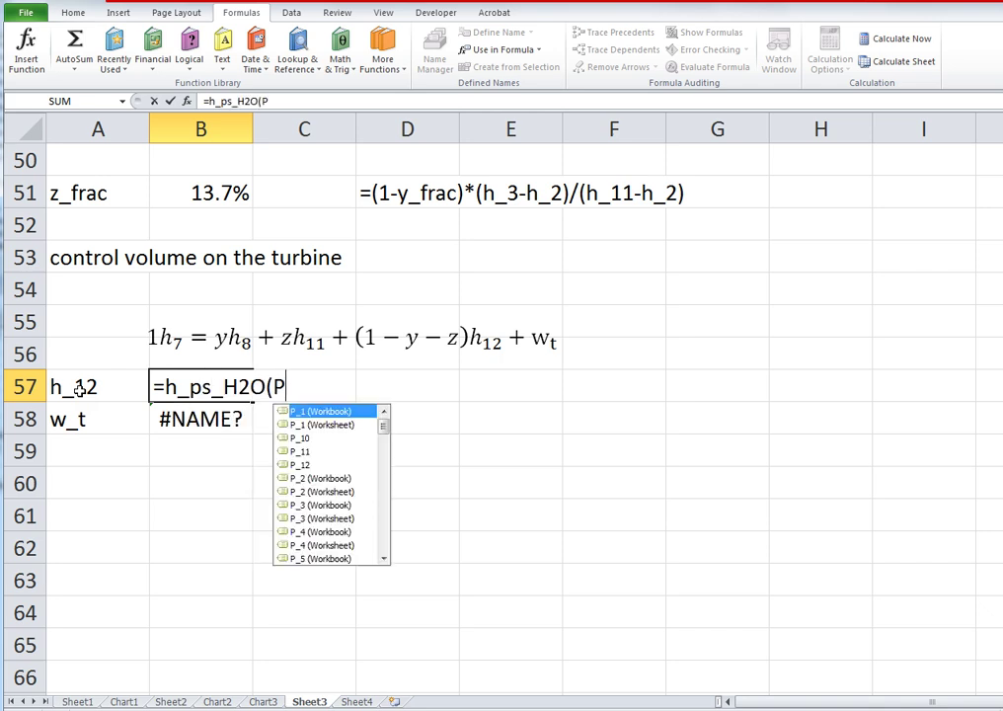
pyautogui.write('_12,')
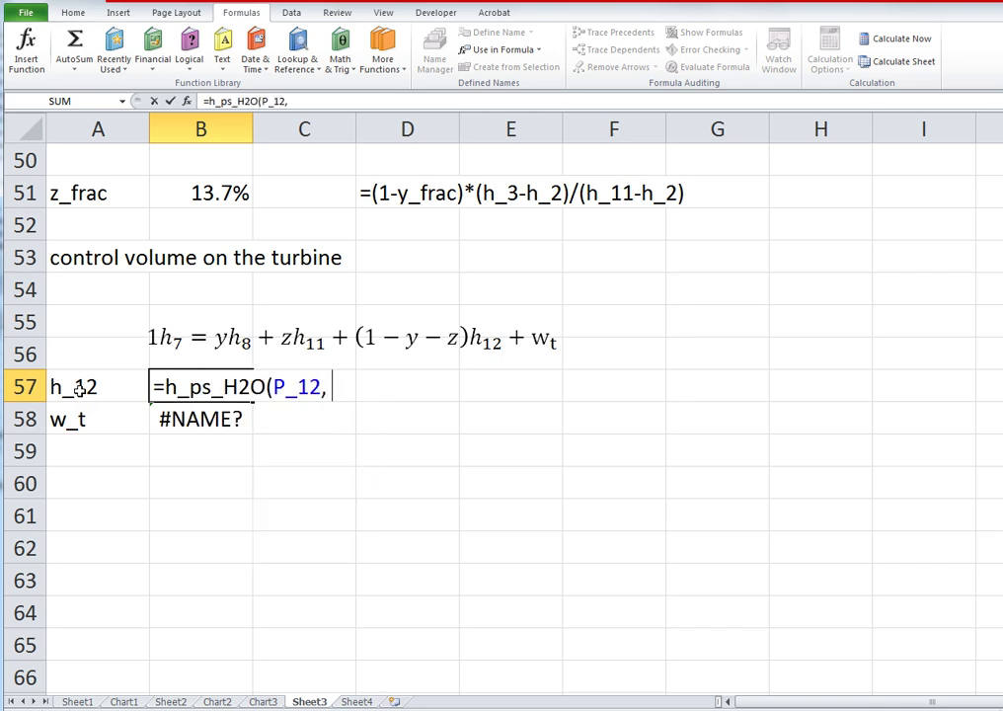
pyautogui.write(' s_12')
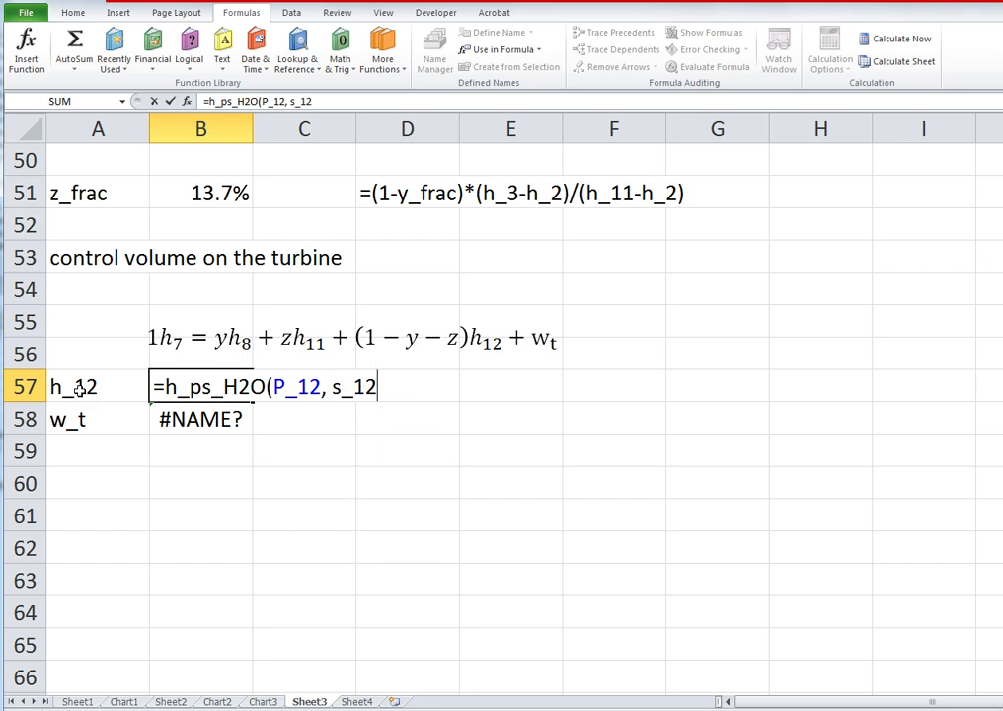
pyautogui.write(')')
pyautogui.press('Return')
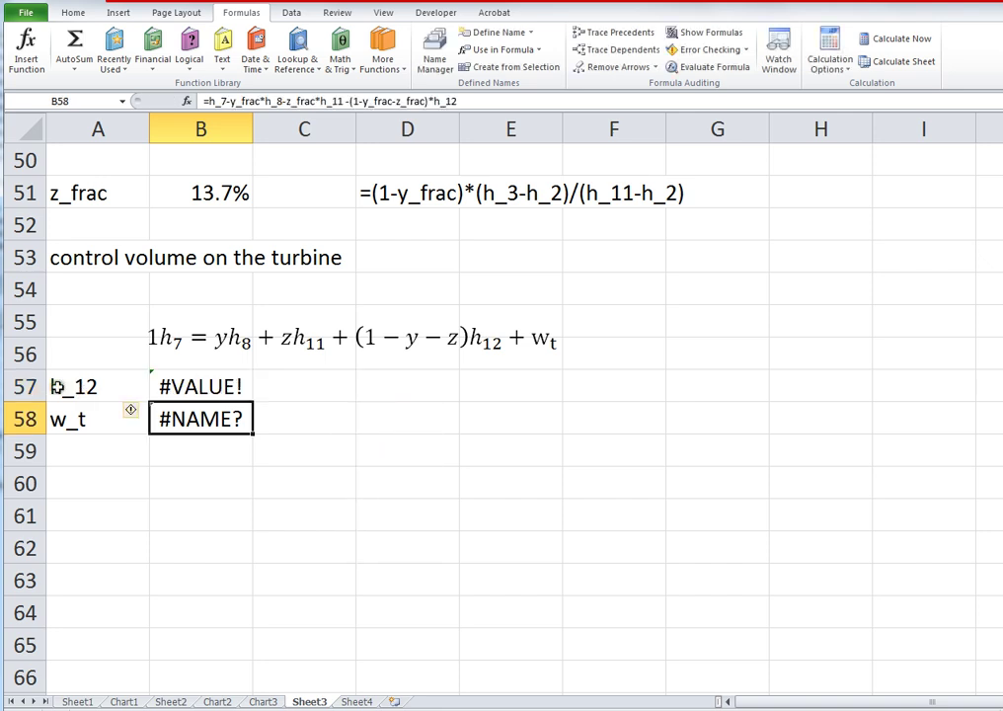
pyautogui.click(24, 387)
pyautogui.rightClick(24, 387)
# Insert a blank row 57 and label it s_12 with value =s_7.
pyautogui.click(75, 486)
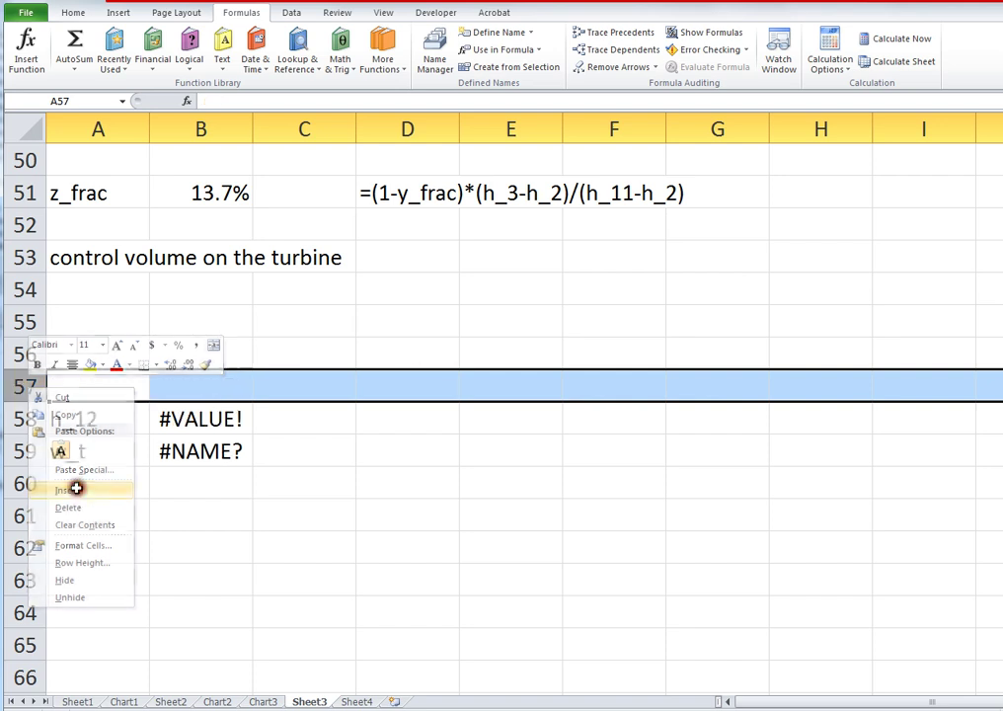
pyautogui.click(93, 385)
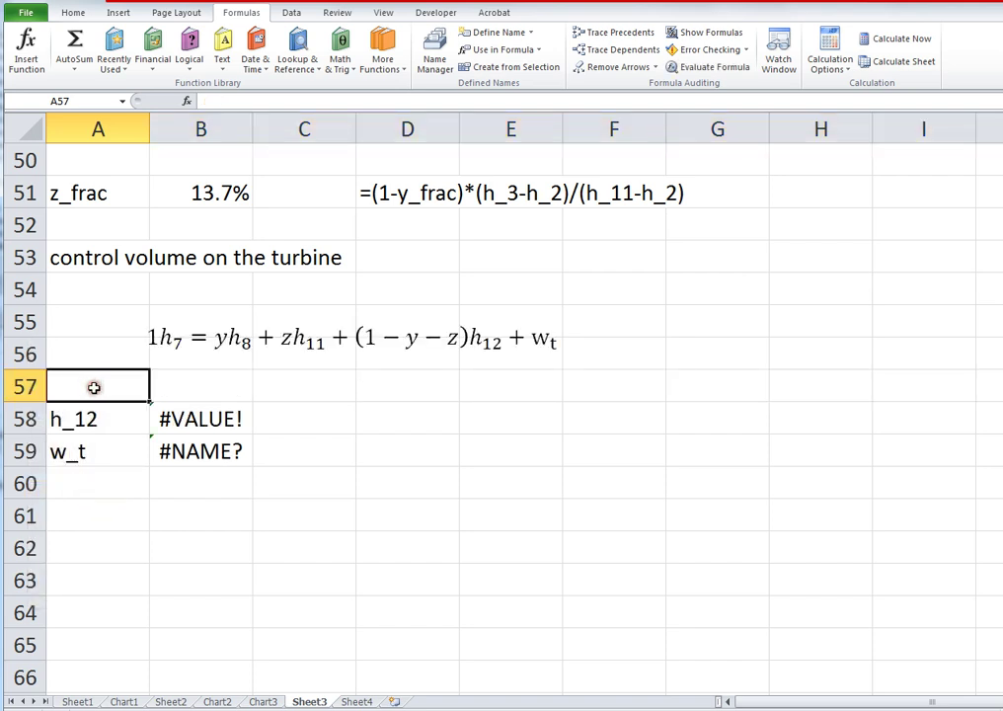
pyautogui.write('s_12')
pyautogui.press('Tab')
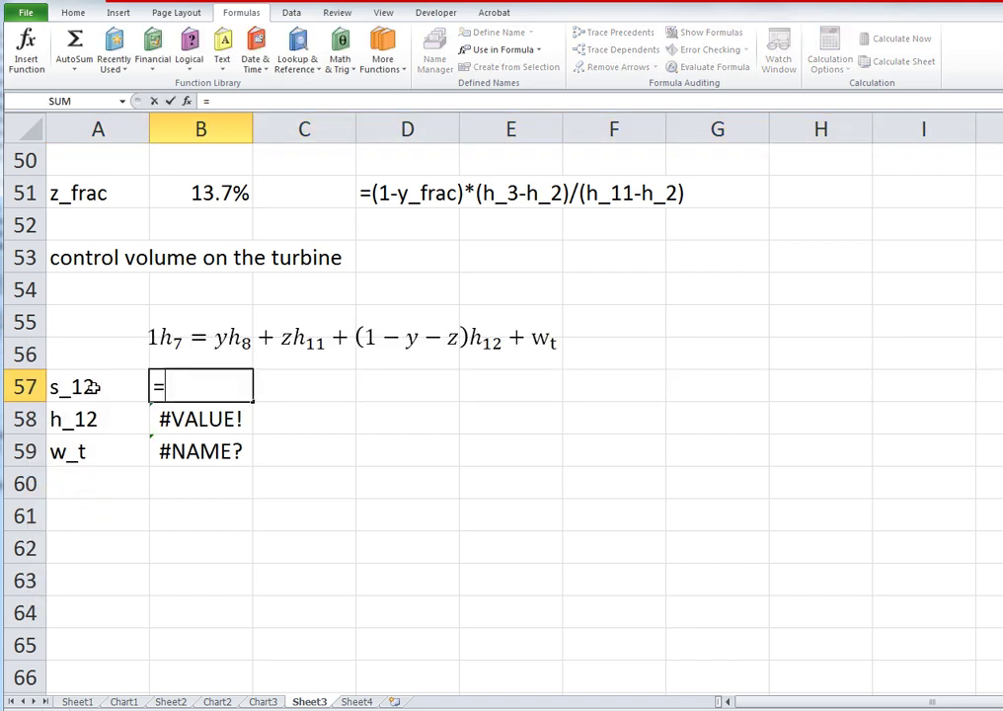
pyautogui.write('s_7')
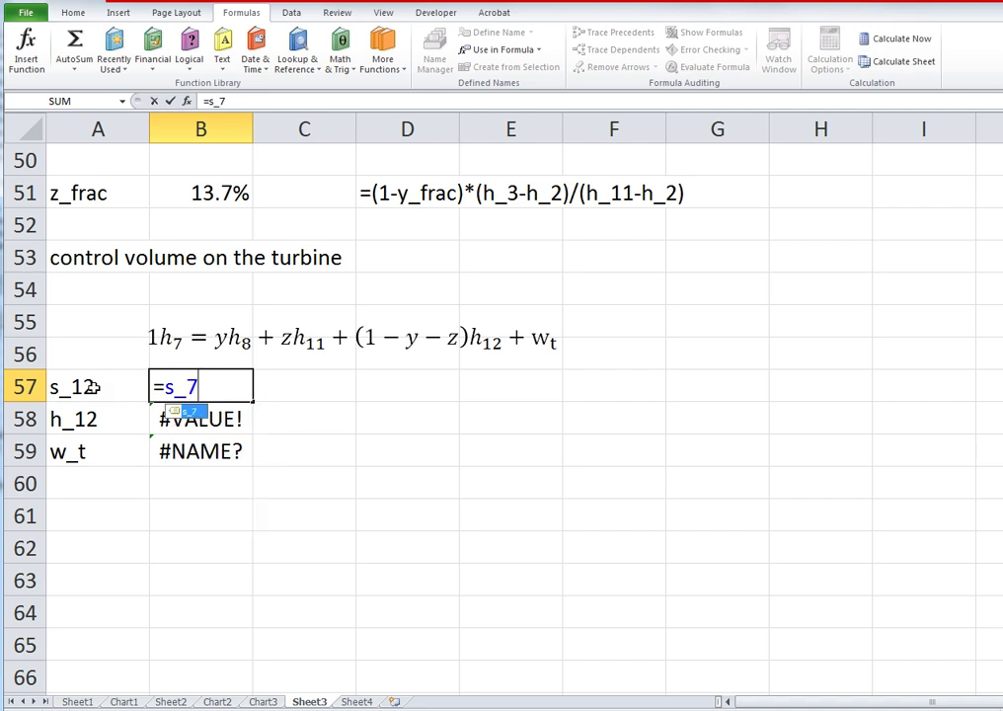
pyautogui.press('Return')
# Copy the =s_7 formula text into D57 as an apostrophe-prefixed note.
pyautogui.press('Up')
pyautogui.press('F2')
pyautogui.hotkey('shift', 'Home')
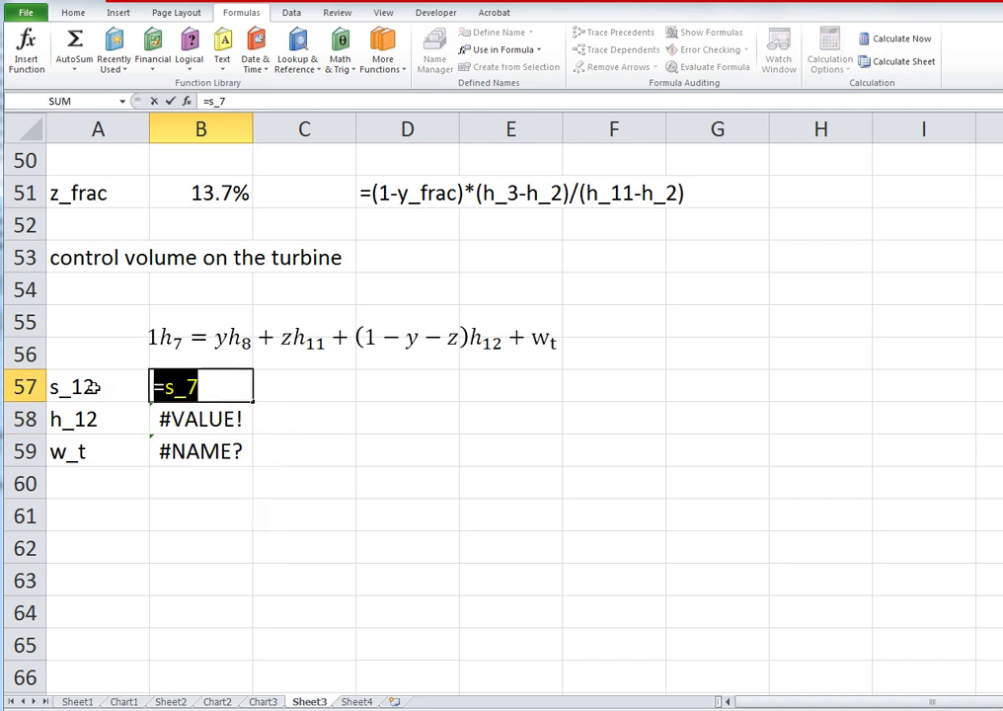
pyautogui.press('End')
pyautogui.hotkey('shift', 'Home')
pyautogui.hotkey('ctrl', 'c')
pyautogui.press('Escape')
pyautogui.press('Right')
pyautogui.press('Right')
pyautogui.write("'")
pyautogui.hotkey('ctrl', 'v')
pyautogui.press('Return')
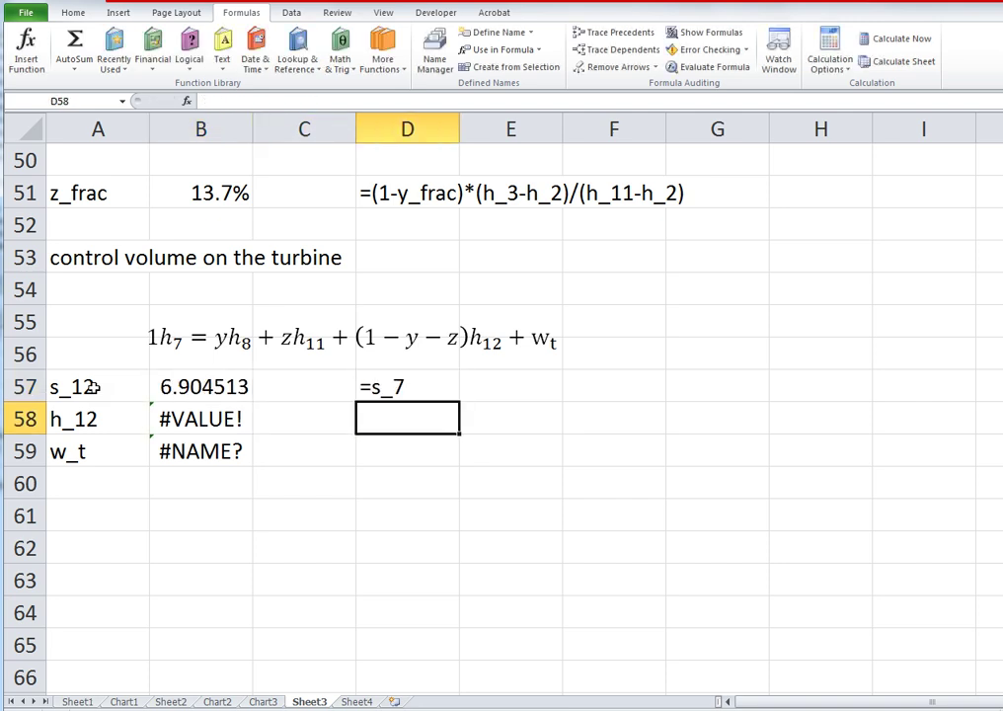
# Extend the D57 note with 'isentropic expansion through turbine' and re-enter =s_7 in B57.
pyautogui.press('Up')
pyautogui.press('F2')
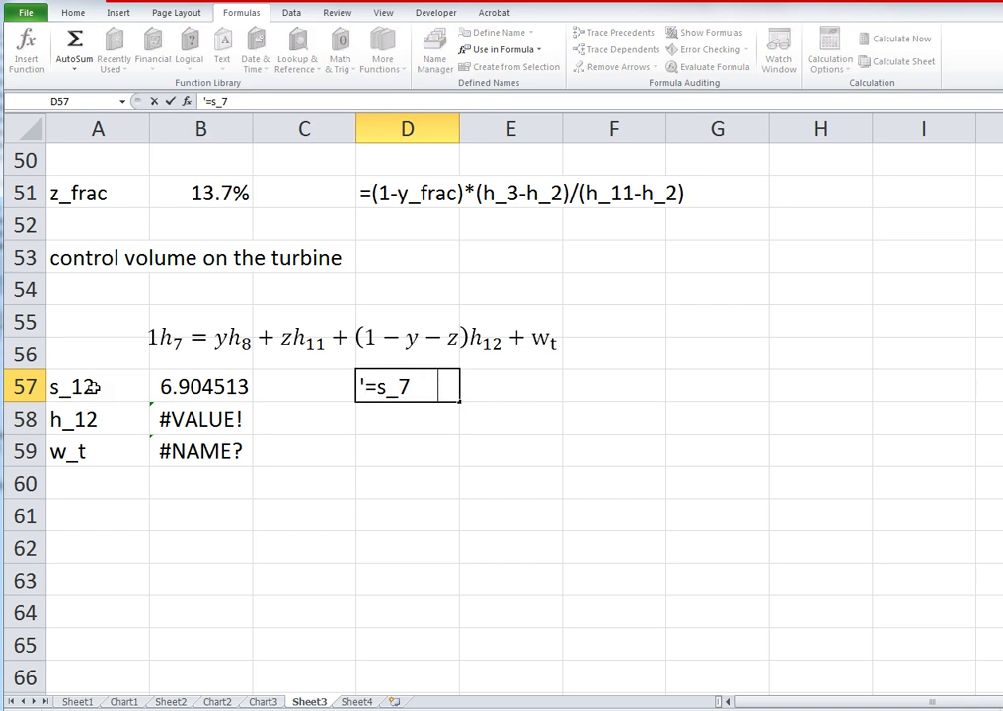
pyautogui.write('isentropic ')
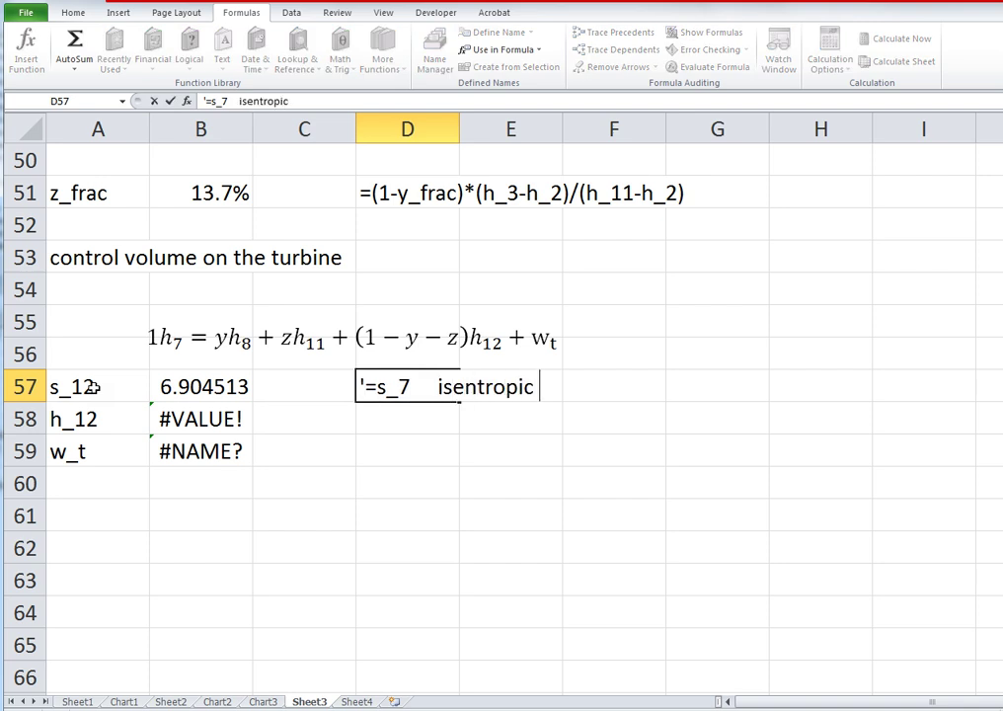
pyautogui.write('expansion ')
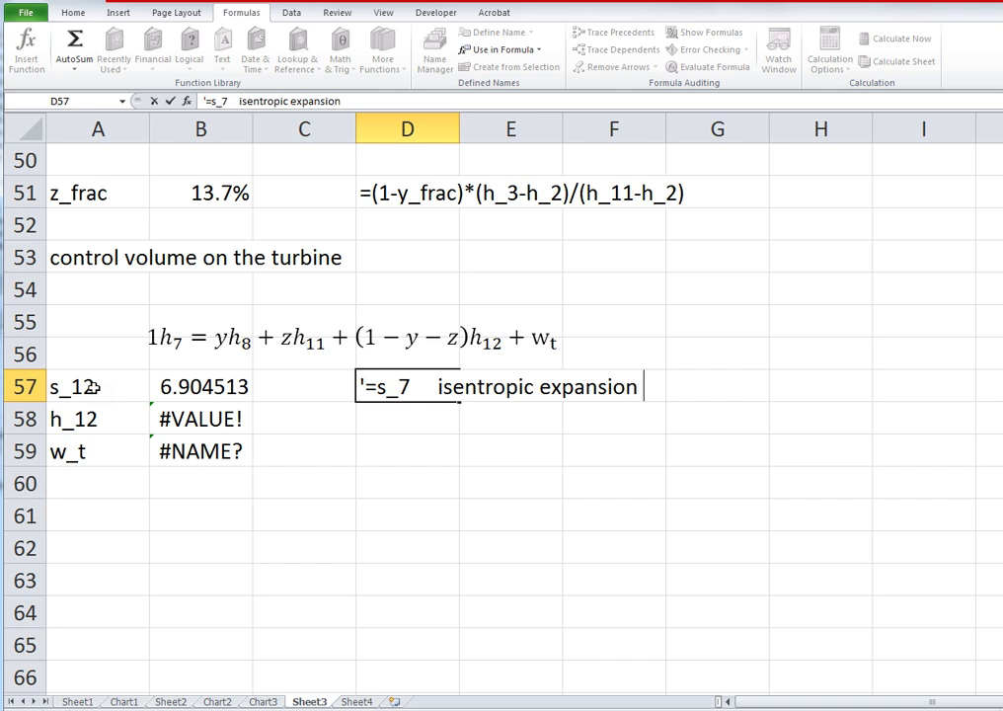
pyautogui.write('through tu')
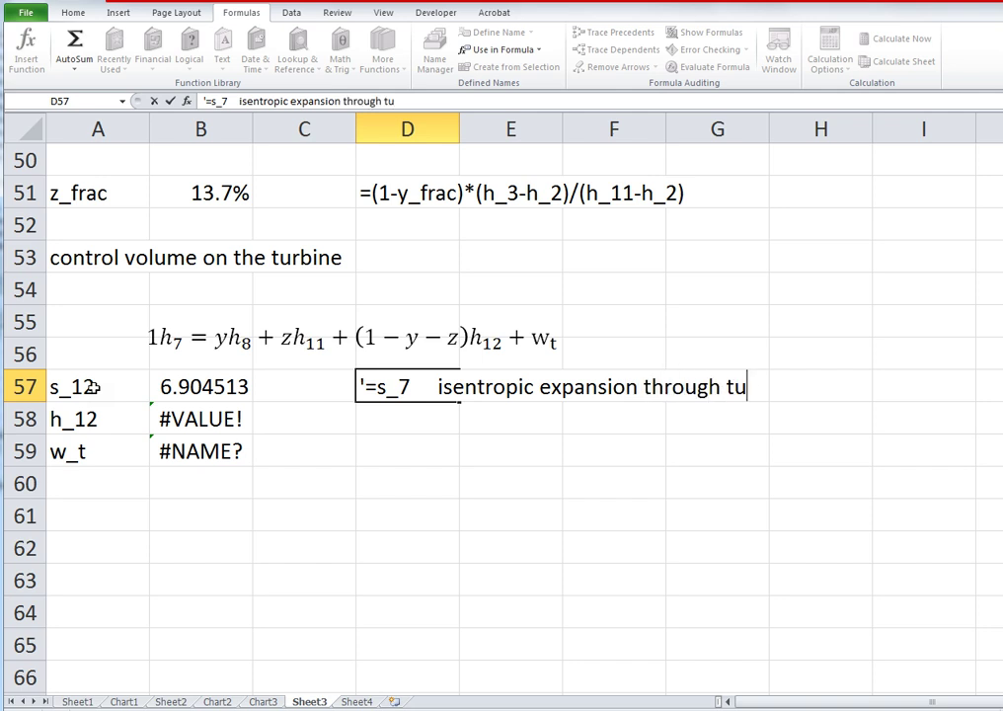
pyautogui.write('rbine')
pyautogui.press('Return')
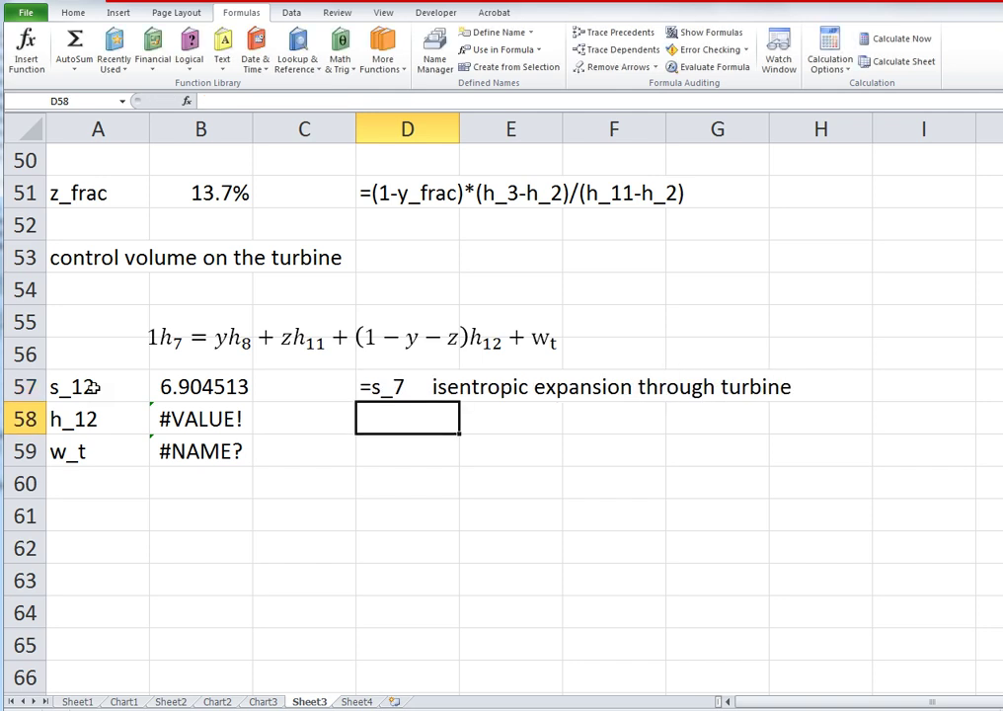
pyautogui.press('Up')
pyautogui.press('Left')
pyautogui.press('Left')
pyautogui.write('=s_7')
pyautogui.press('Return')
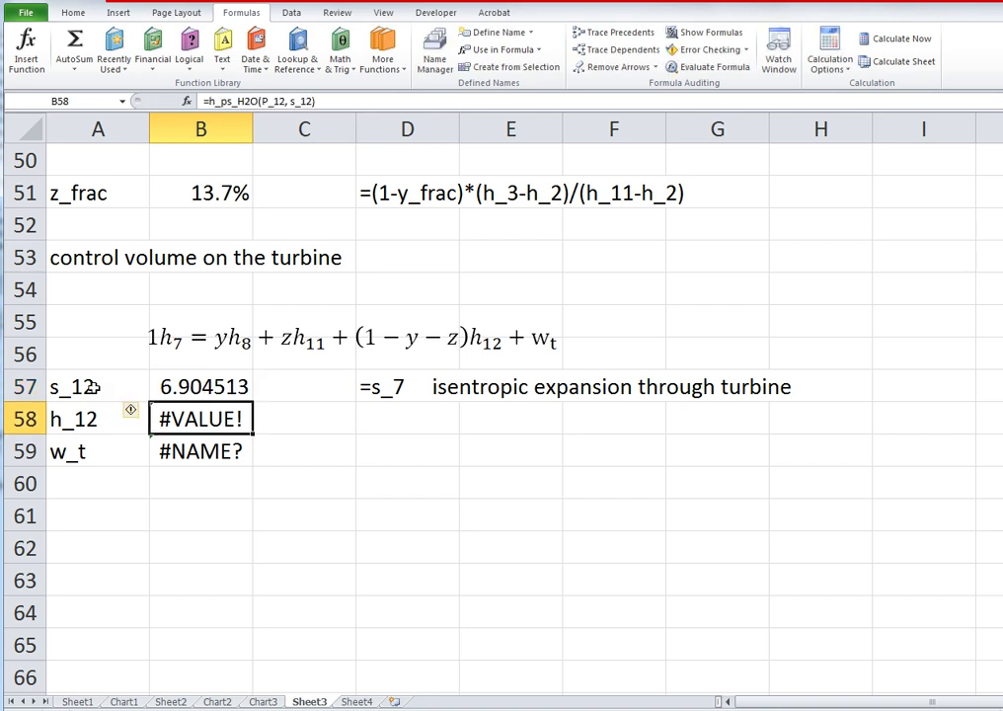
# Create names s_12, h_12 and w_t from the left-column labels of A57:B59.
pyautogui.click(95, 386)
pyautogui.hotkey('shift', 'Right')
pyautogui.hotkey('shift', 'Down')
pyautogui.hotkey('shift', 'Down')
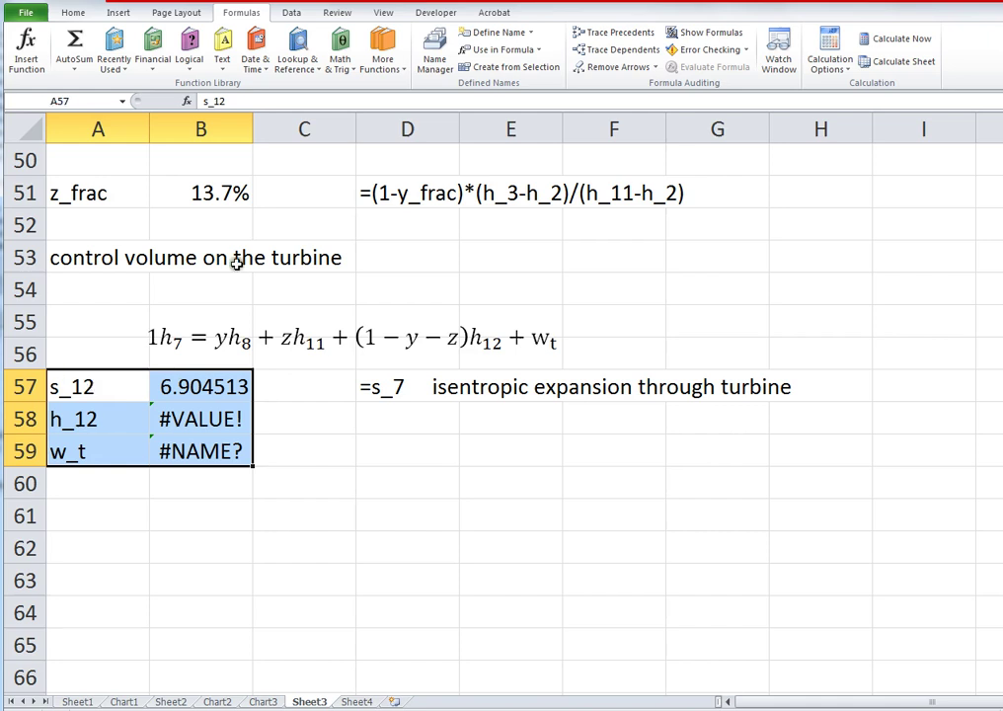
pyautogui.click(488, 65)
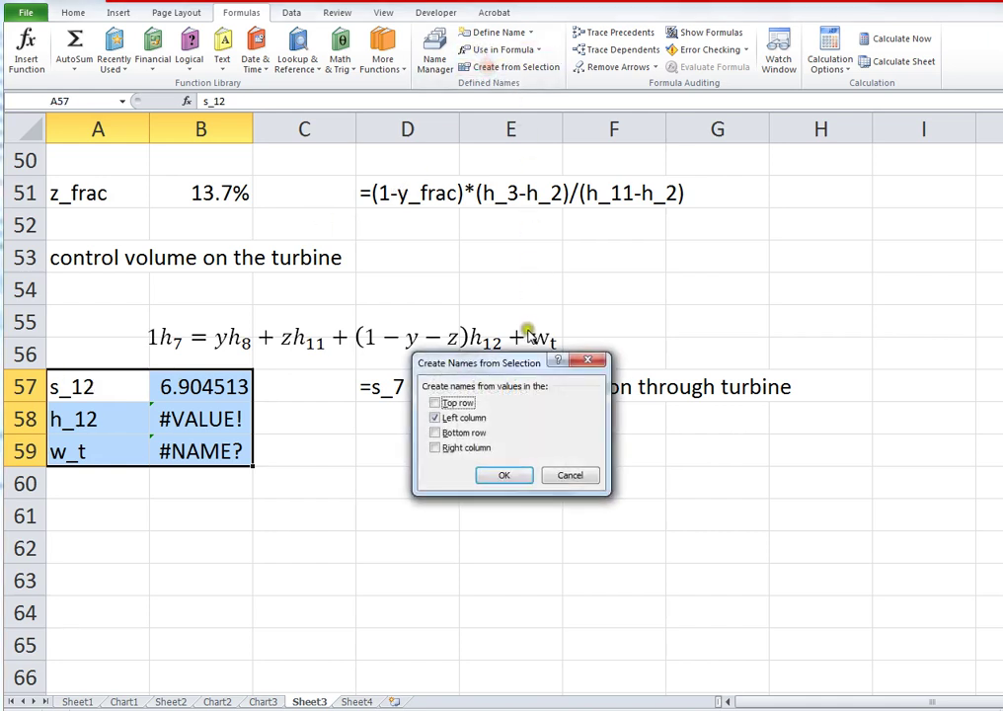
pyautogui.click(510, 477)
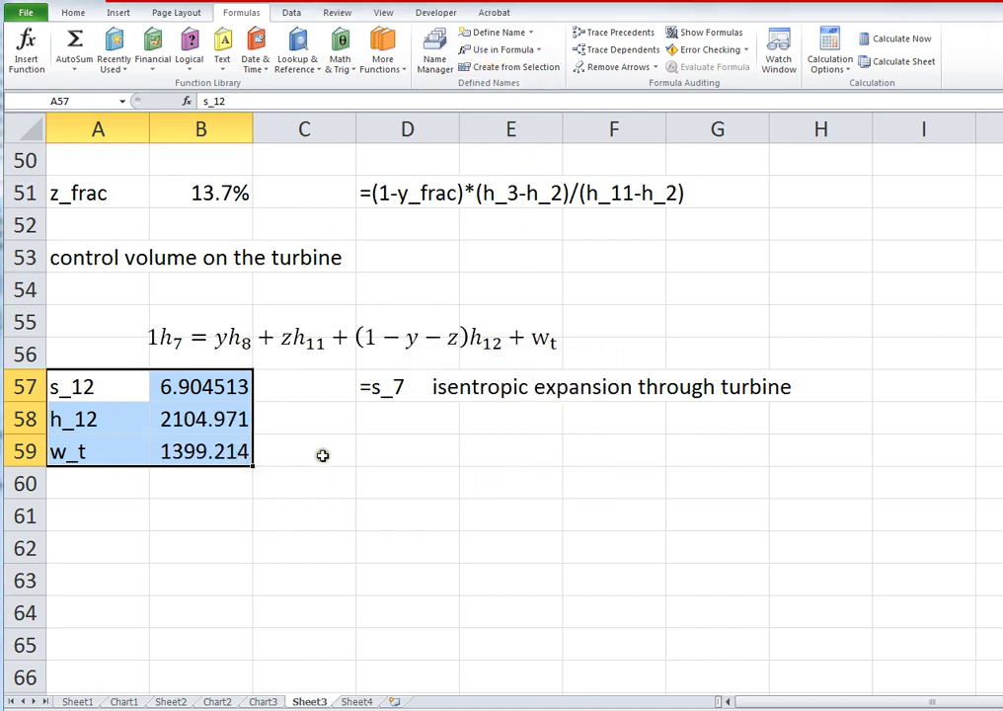
# Select and copy the w_t formula text from B59.
pyautogui.doubleClick(233, 454)
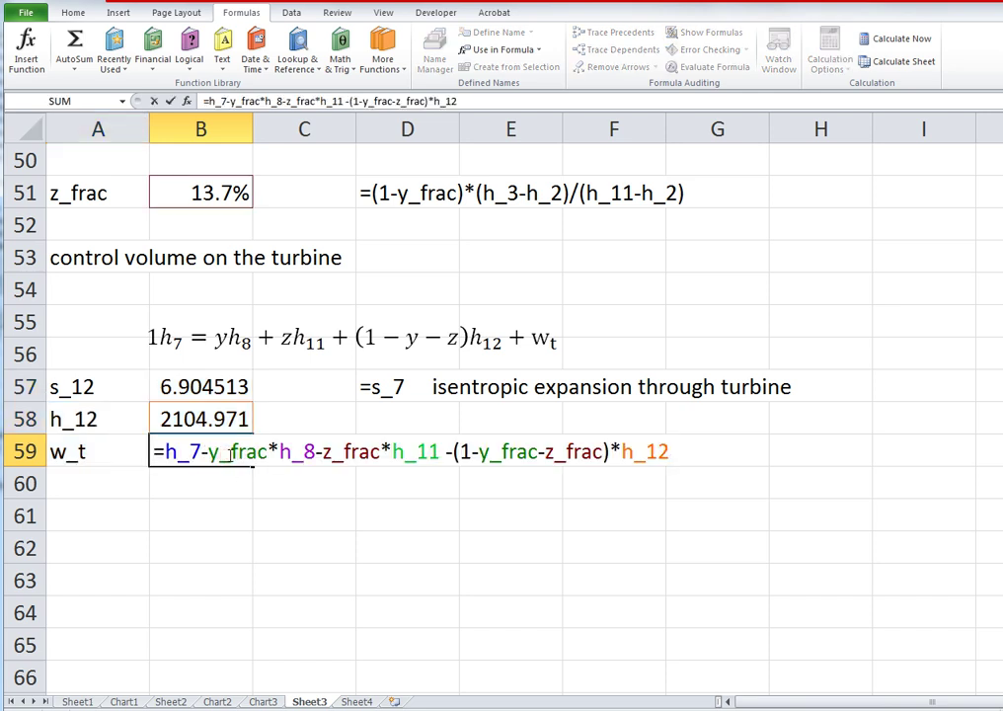
pyautogui.press('Home')
pyautogui.hotkey('shift', 'End')
pyautogui.press('Return')
# Paste the w_t formula as an apostrophe-prefixed text note in D59.
pyautogui.press('Up')
pyautogui.press('Right')
pyautogui.press('Right')
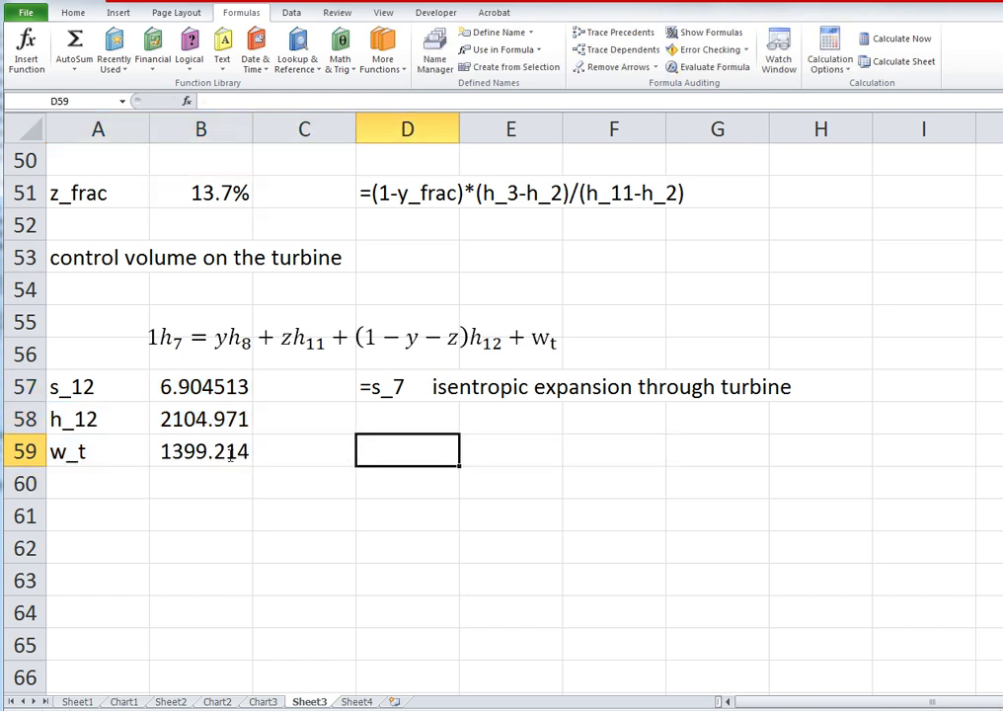
pyautogui.write("'")
pyautogui.hotkey('ctrl', 'v')
pyautogui.press('Return')
pyautogui.press('Up')
pyautogui.press('Left')
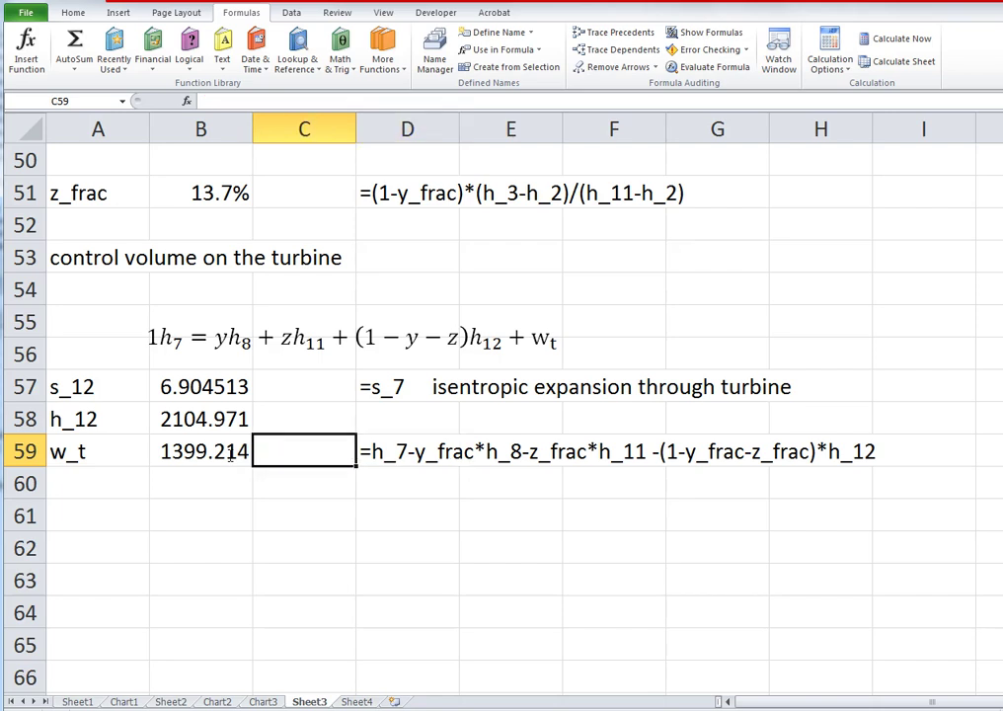
# Copy kJ/kg units to w_t and h_12, and copy the kJ/kg-K unit for s_12.
pyautogui.press('Up')
pyautogui.press('Up')
pyautogui.press('Up')
pyautogui.press('Up')
pyautogui.press('Up')
pyautogui.press('Up')
pyautogui.press('Up')
pyautogui.press('Up')
pyautogui.press('Up')
pyautogui.press('Up')
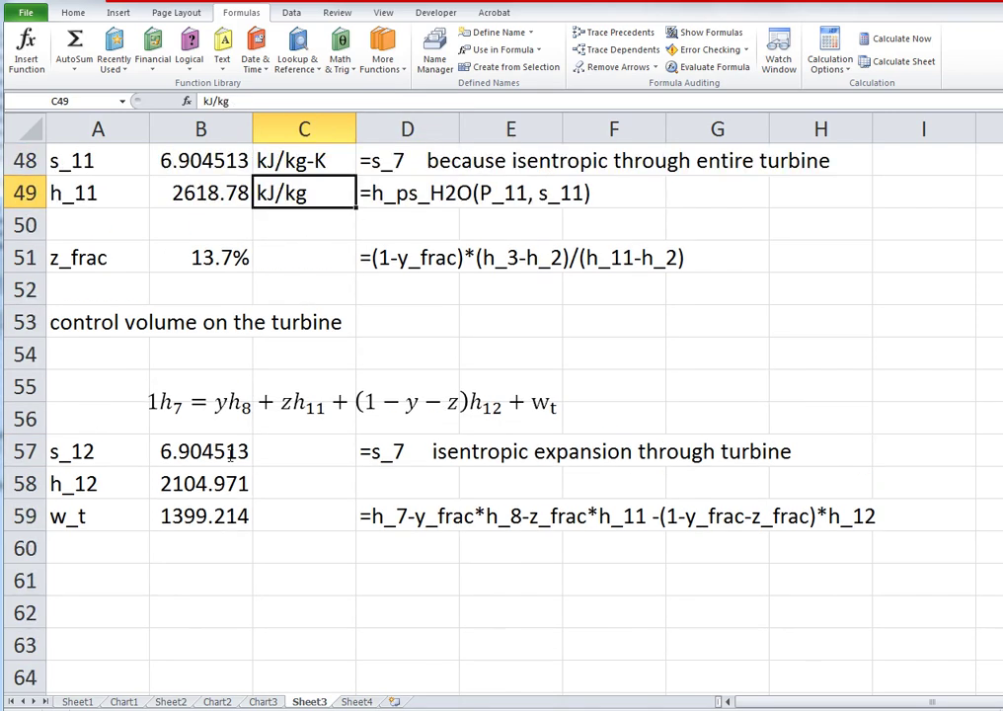
pyautogui.hotkey('ctrl', 'c')
pyautogui.press('Down')
pyautogui.press('Down')
pyautogui.press('Down')
pyautogui.press('Down')
pyautogui.press('Down')
pyautogui.press('Down')
pyautogui.press('Down')
pyautogui.press('Down')
pyautogui.press('Down')
pyautogui.press('Down')
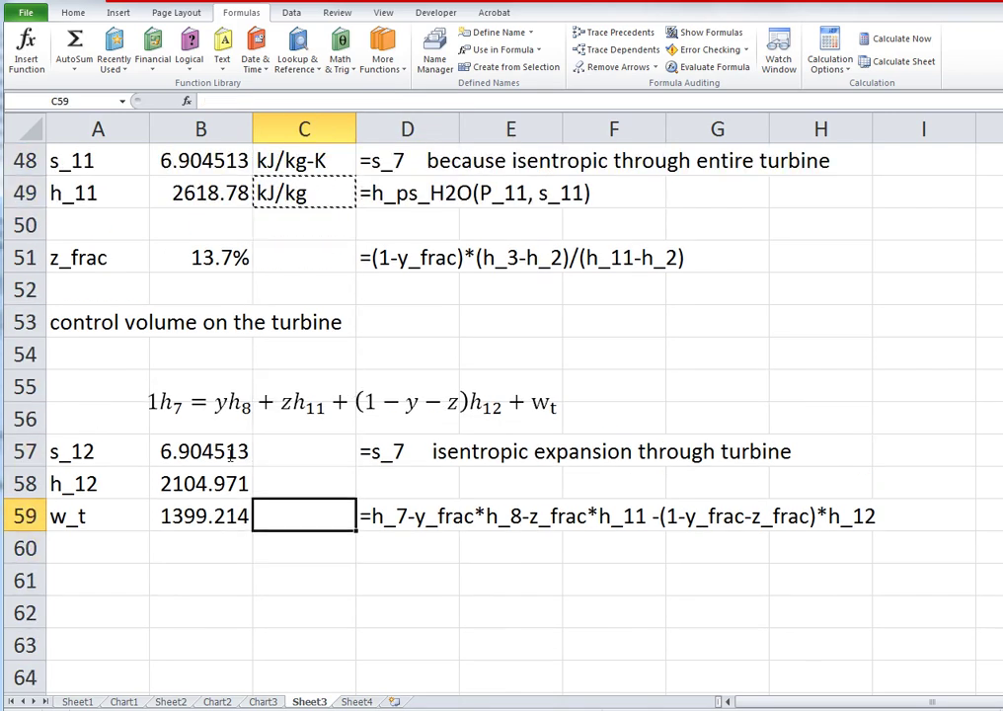
pyautogui.hotkey('ctrl', 'v')
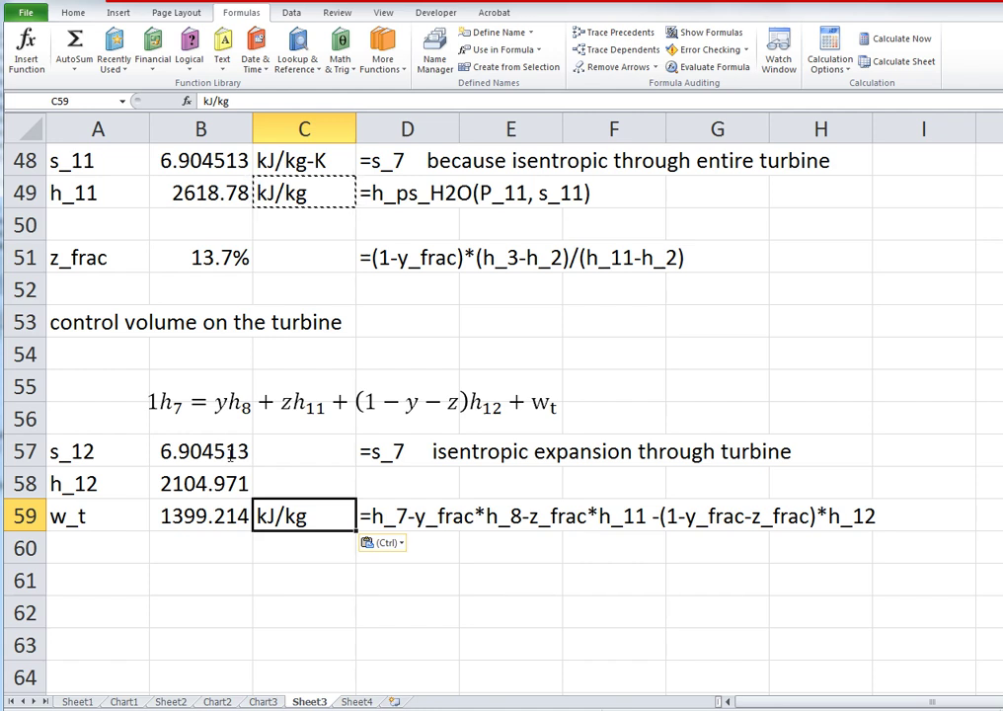
pyautogui.hotkey('ctrl', 'c')
pyautogui.click(268, 494)
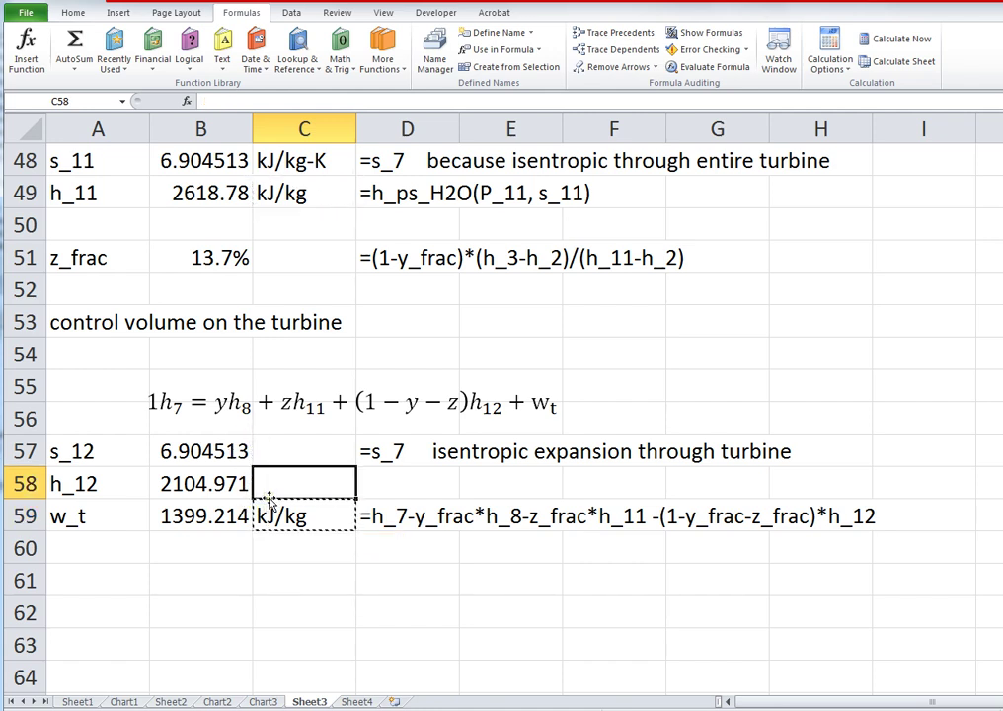
pyautogui.hotkey('ctrl', 'v')
pyautogui.press('Up')
pyautogui.press('Up')
pyautogui.press('Up')
pyautogui.press('Up')
pyautogui.press('Up')
pyautogui.press('Up')
pyautogui.press('Up')
pyautogui.press('Up')
pyautogui.press('Up')
pyautogui.press('Up')
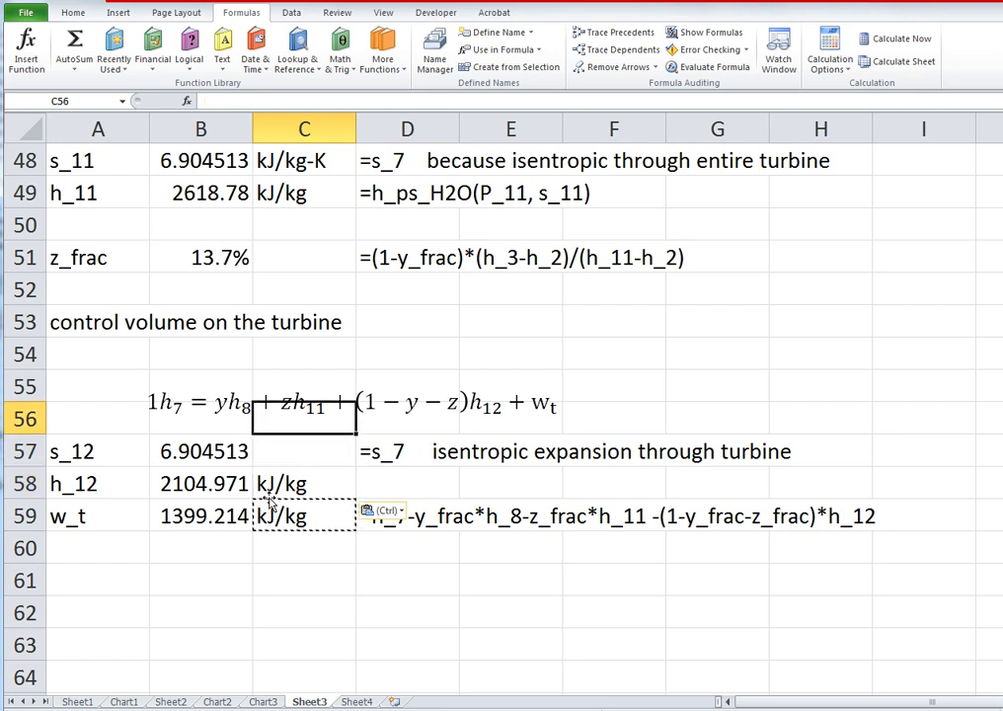
pyautogui.hotkey('ctrl', 'c')
pyautogui.press('Down')
pyautogui.press('Down')
pyautogui.press('Down')
pyautogui.press('Down')
pyautogui.press('Down')
pyautogui.press('Down')
pyautogui.press('Down')
pyautogui.press('Down')
pyautogui.press('Down')
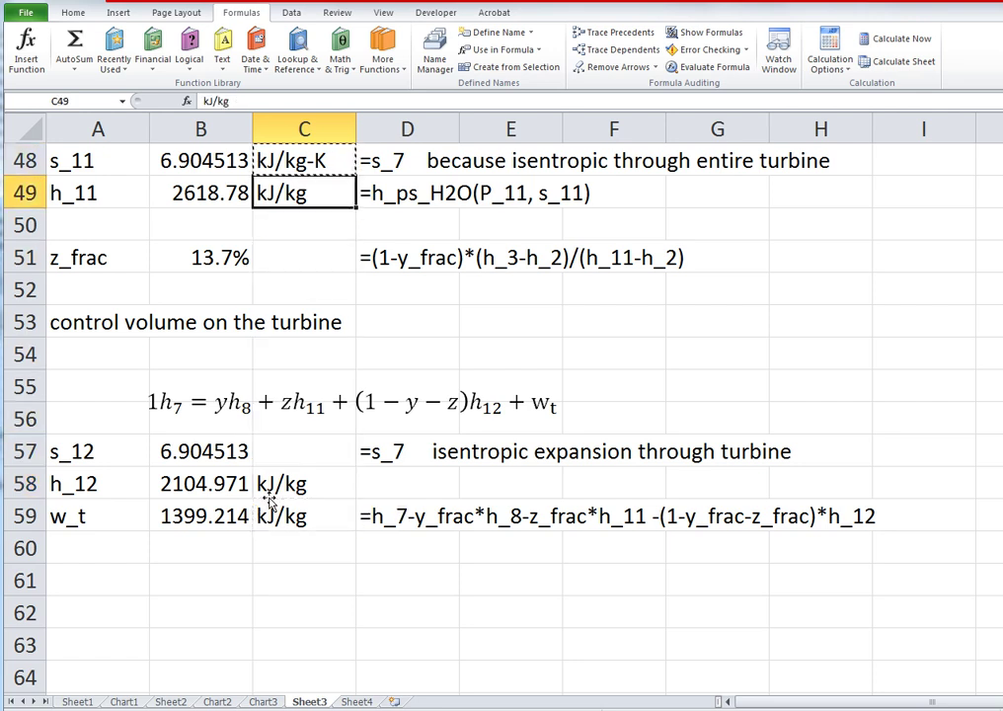
# Paste kJ/kg-K as the s_12 unit and cancel the copy.
pyautogui.hotkey('ctrl', 'v')
pyautogui.press('Down')
pyautogui.press('Down')
pyautogui.press('Down')
pyautogui.press('Down')
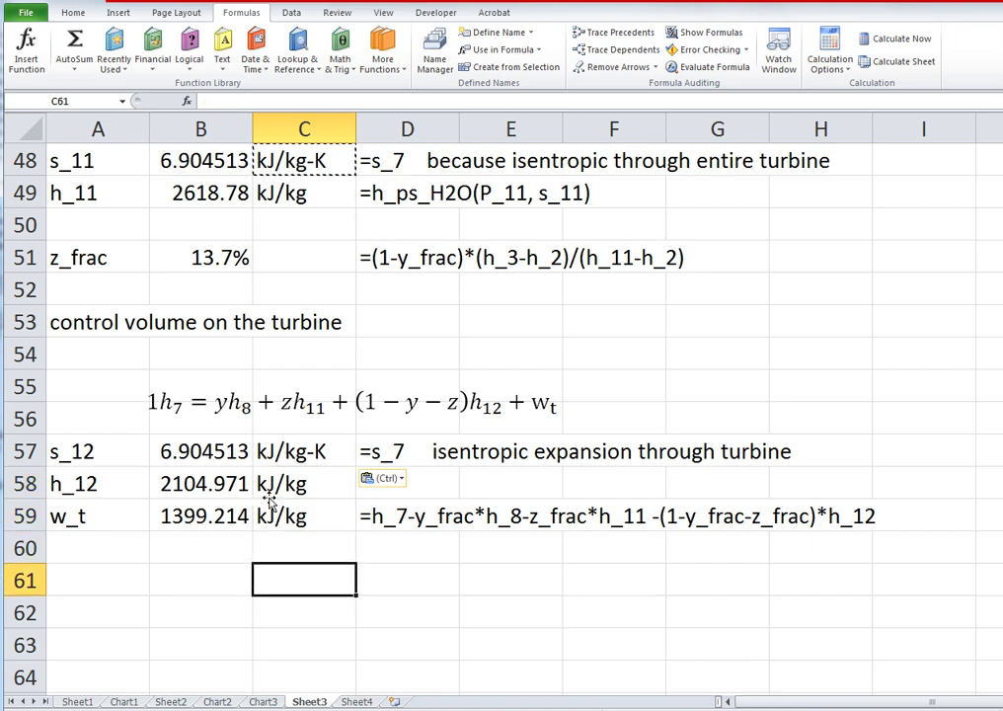
pyautogui.press('Left')
pyautogui.press('Left')
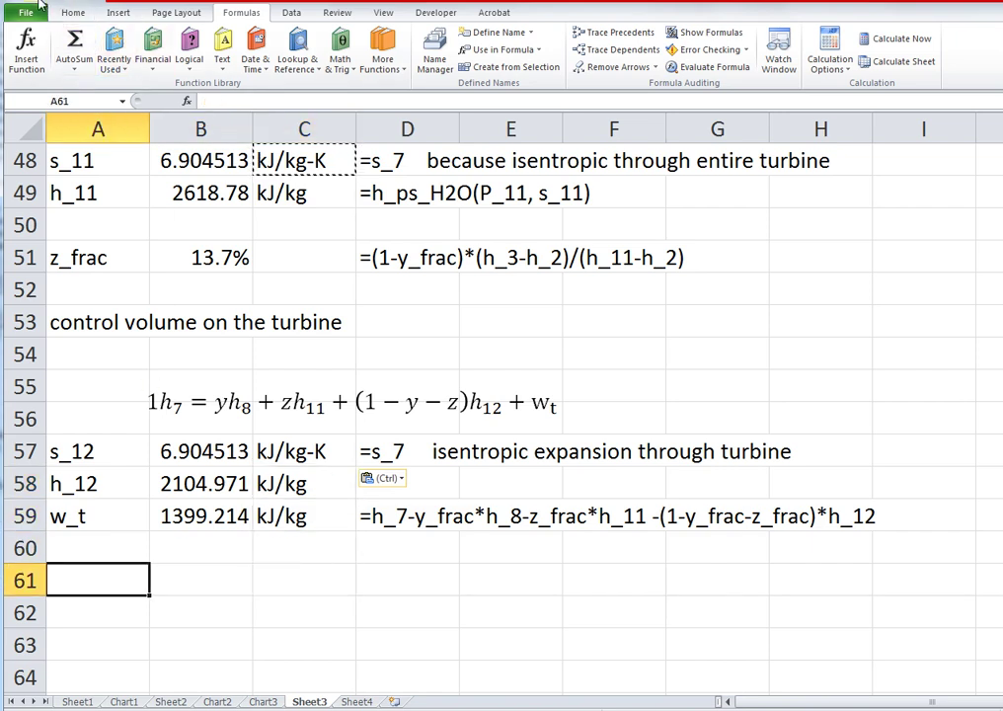
pyautogui.press('Escape')
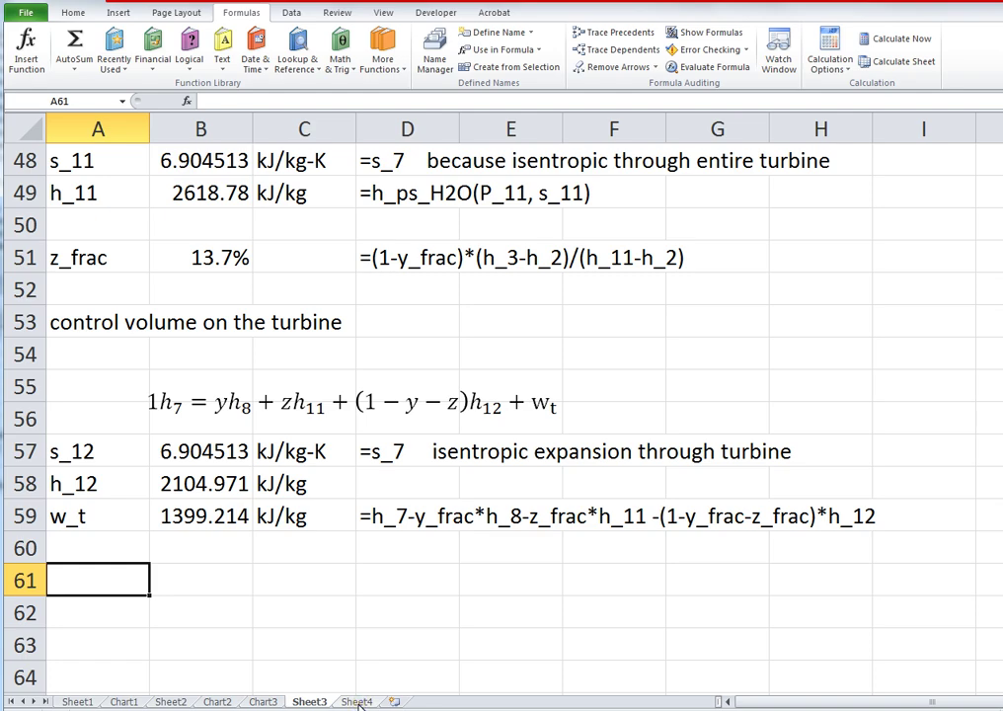
# Review the problem statement above, then switch to the Sheet4 plant diagram.
pyautogui.scroll(16, 368, 658)
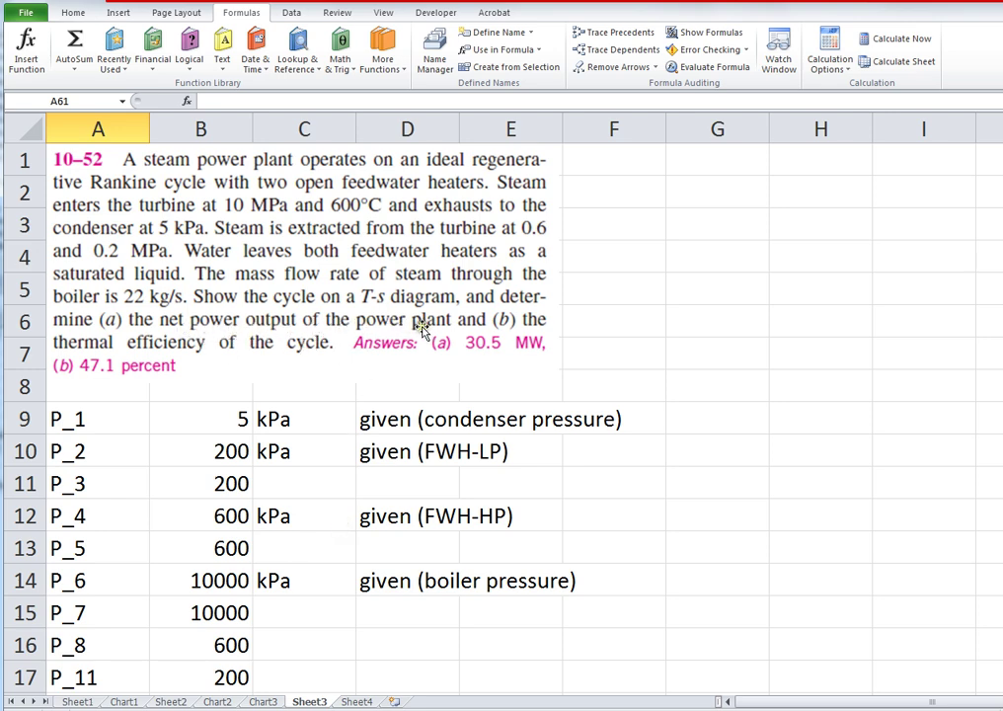
pyautogui.scroll(-1, 305, 454)
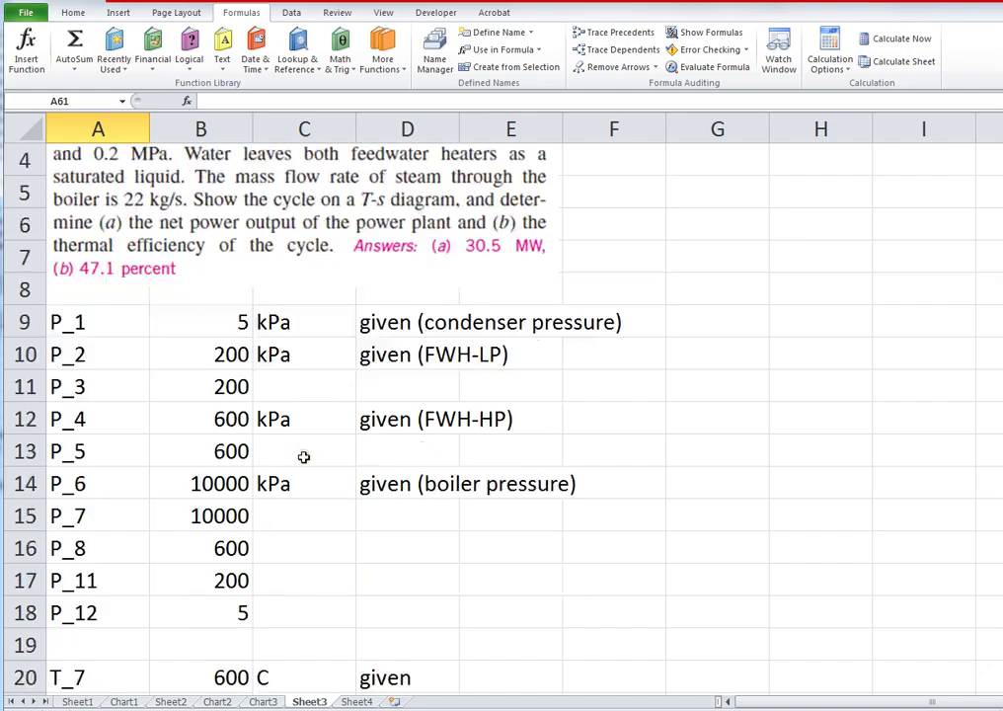
pyautogui.scroll(-17, 304, 457)
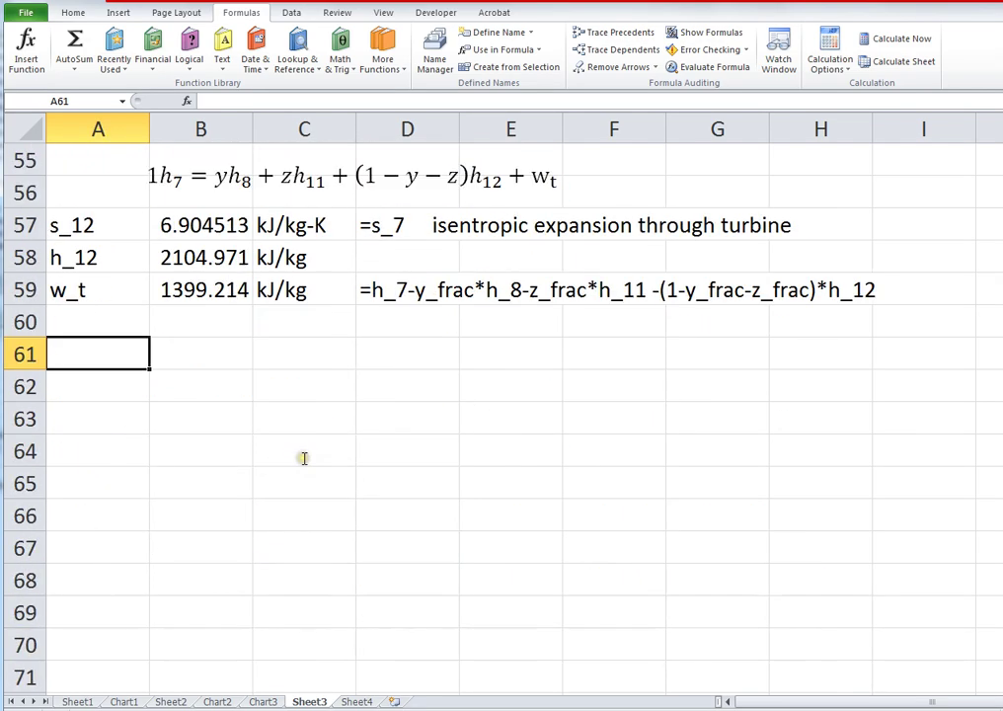
pyautogui.click(358, 701)
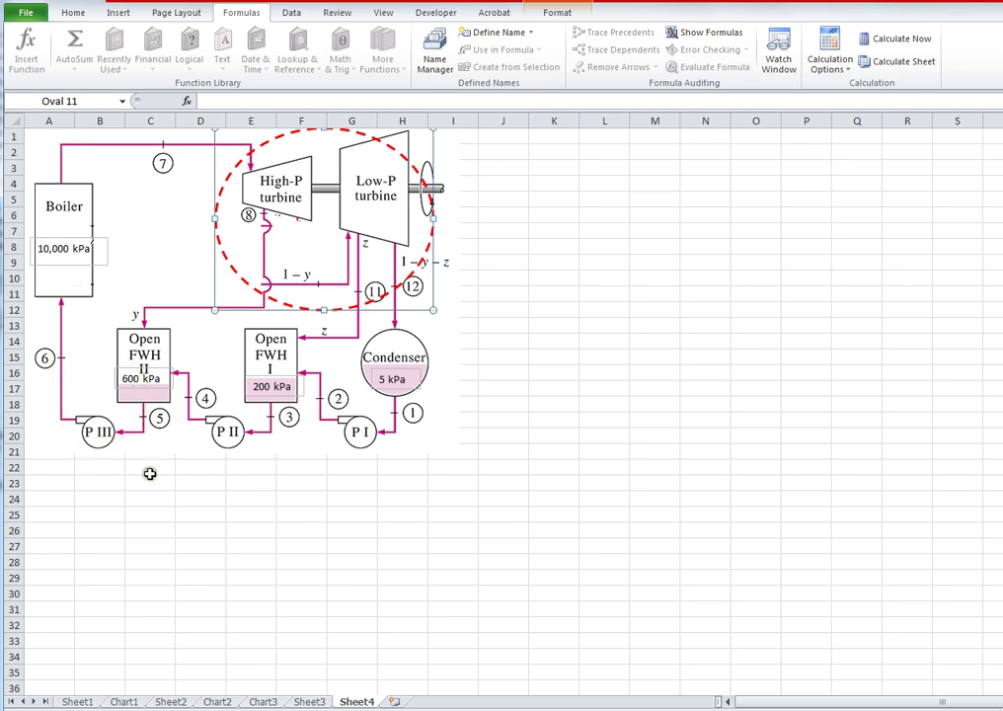
# Back on Sheet3, write the note 'need the pump work - pump III' in A62.
pyautogui.click(309, 702)
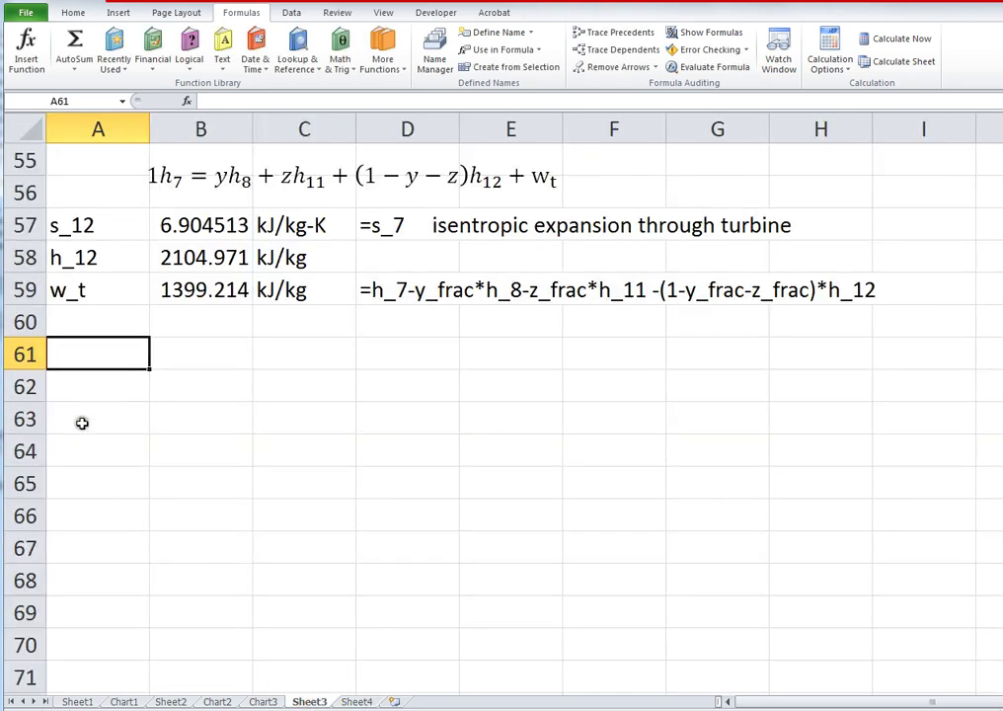
pyautogui.click(82, 386)
pyautogui.write('need th')
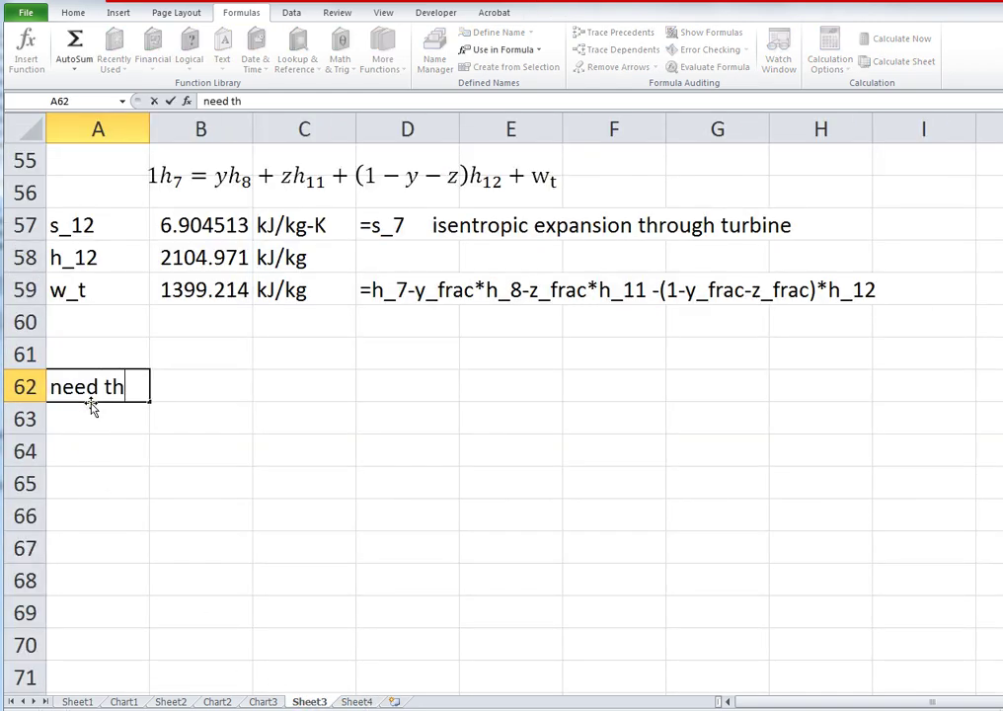
pyautogui.write('e pump work -')
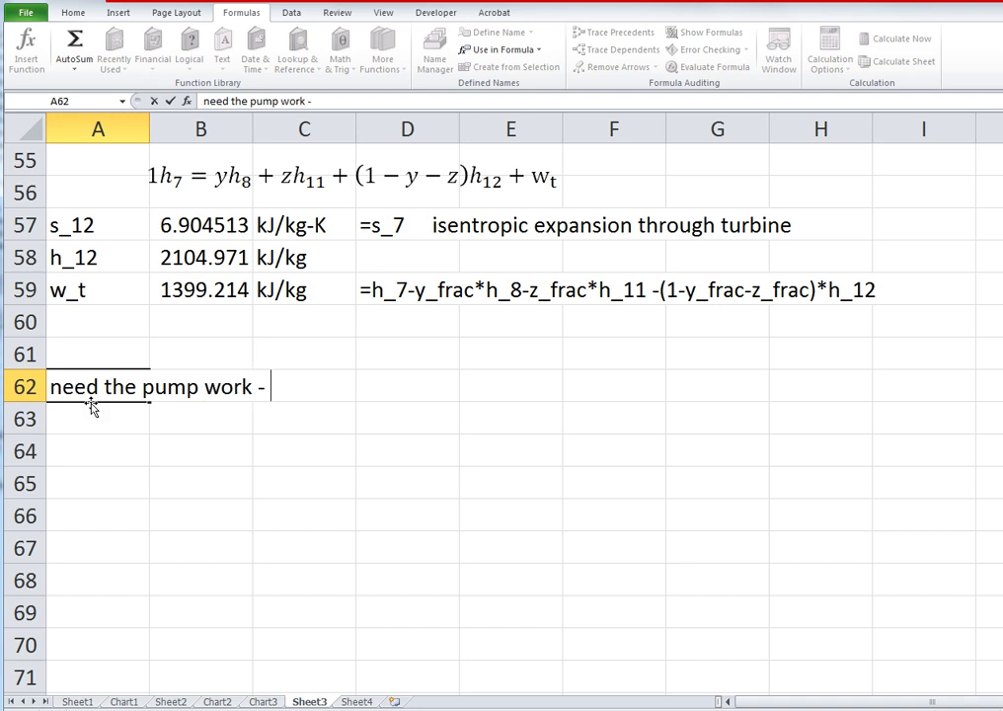
pyautogui.write(' pump')
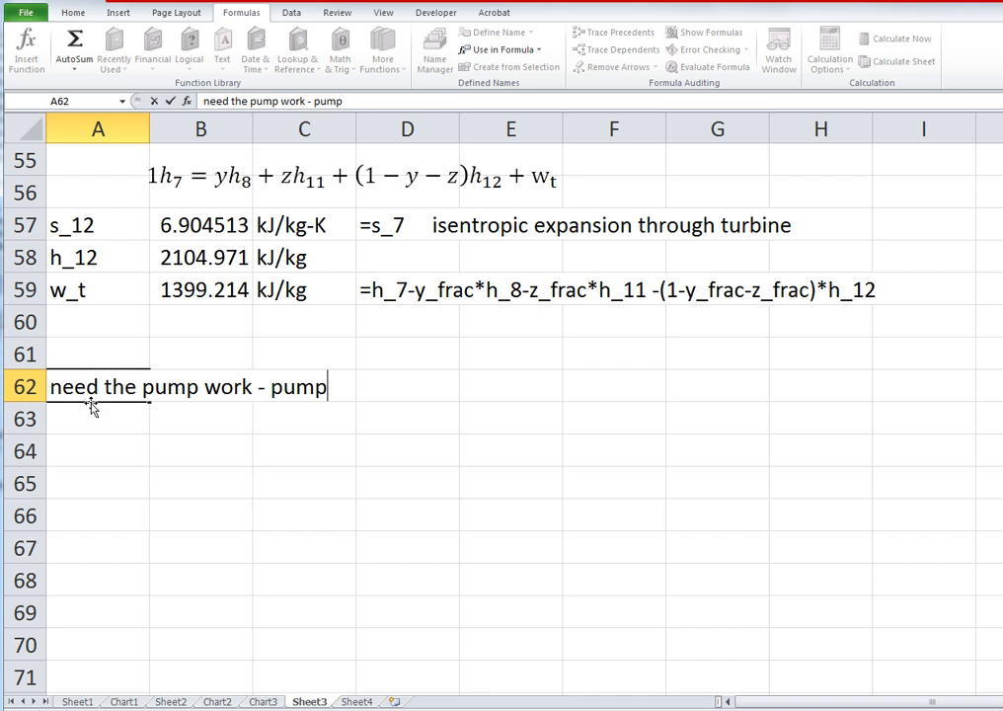
pyautogui.write(' III')
pyautogui.press('Return')
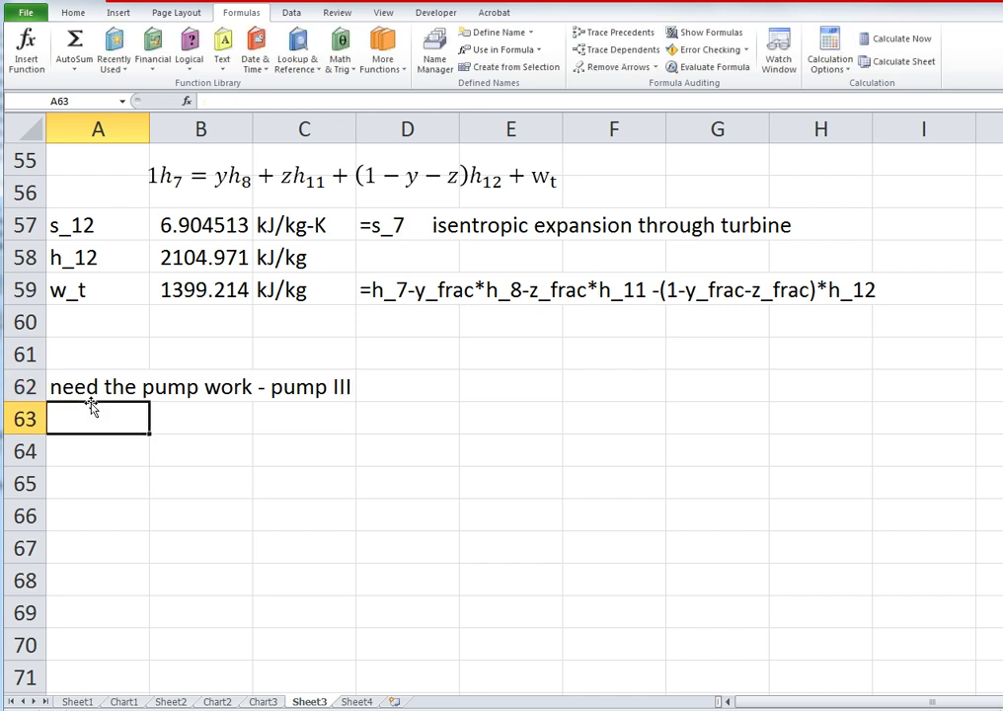
# Label A63 as v_5 and abandon the first formula attempt.
pyautogui.write('v_5')
pyautogui.press('Tab')
pyautogui.scroll(6, 140, 407)
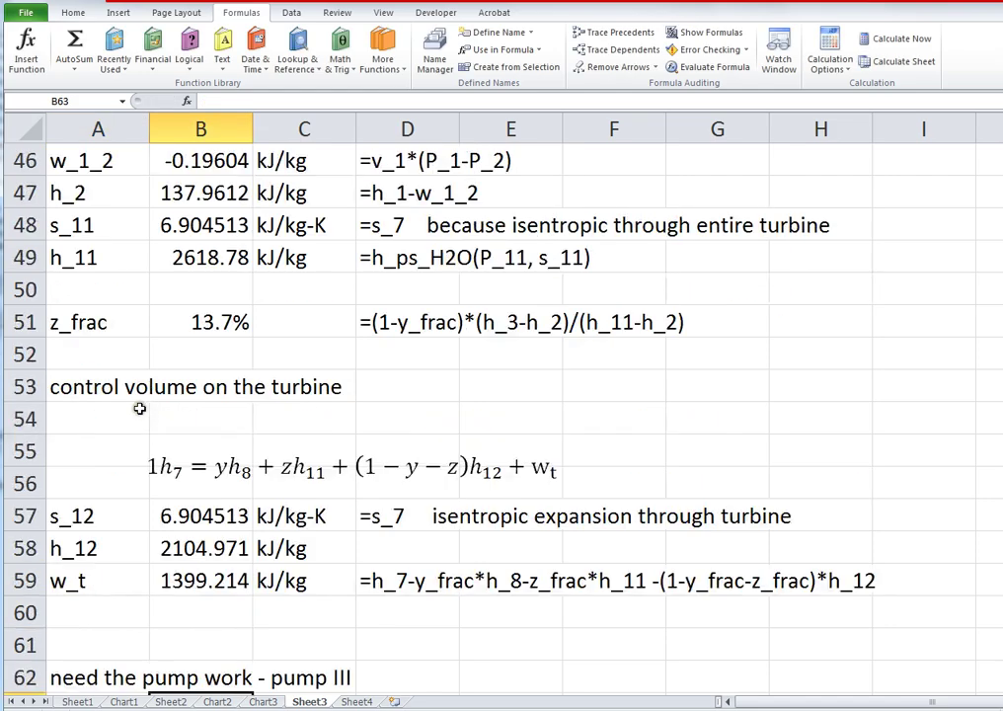
pyautogui.scroll(-7, 141, 408)
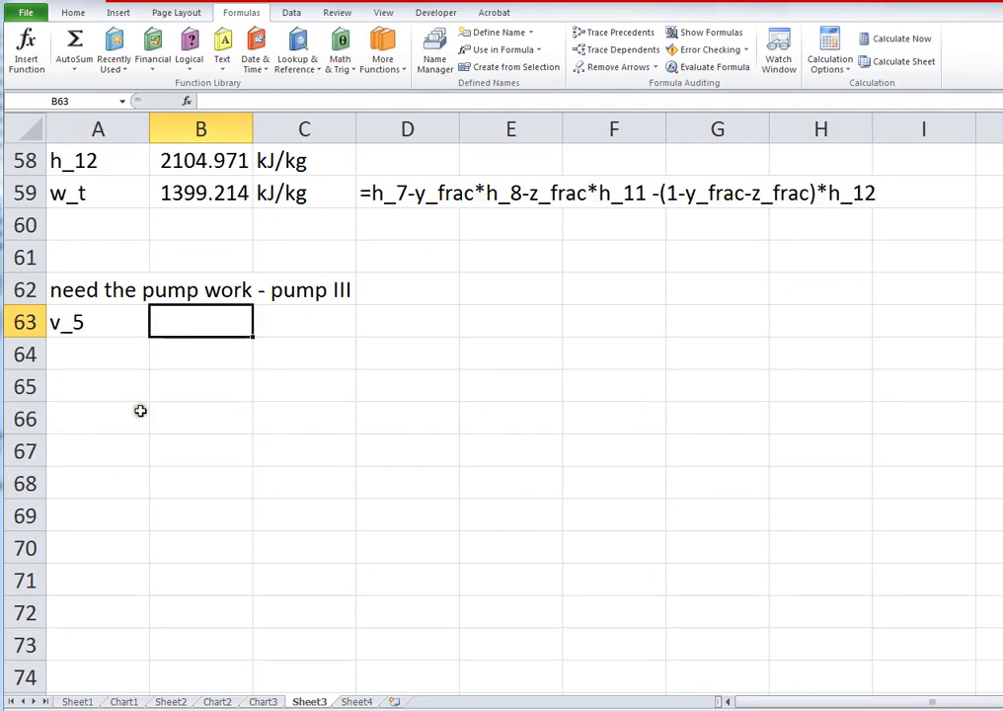
pyautogui.write('=')
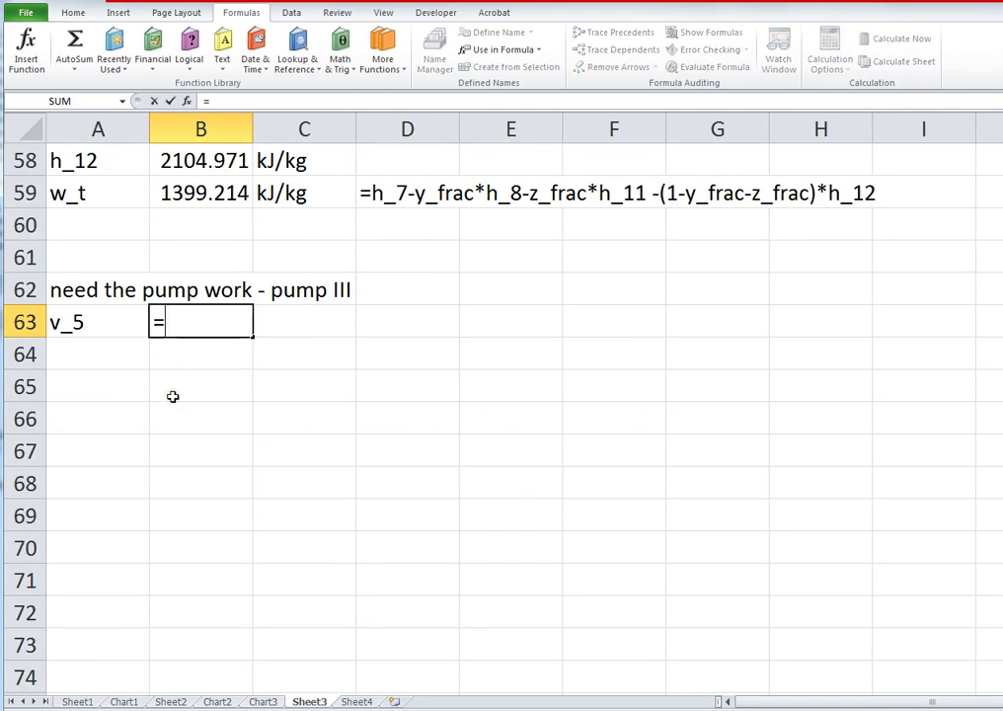
pyautogui.press('Escape')
# Reuse the v_3 volume formula in B63, changing P_3 to P_5 to give v_5 = 0.001101.
pyautogui.press('Up')
pyautogui.press('Up')
pyautogui.press('Up')
pyautogui.press('Up')
pyautogui.press('Up')
pyautogui.press('Up')
pyautogui.press('Up')
pyautogui.press('Up')
pyautogui.press('Up')
pyautogui.press('Up')
pyautogui.press('Up')
pyautogui.press('Up')
pyautogui.press('Up')
pyautogui.press('Up')
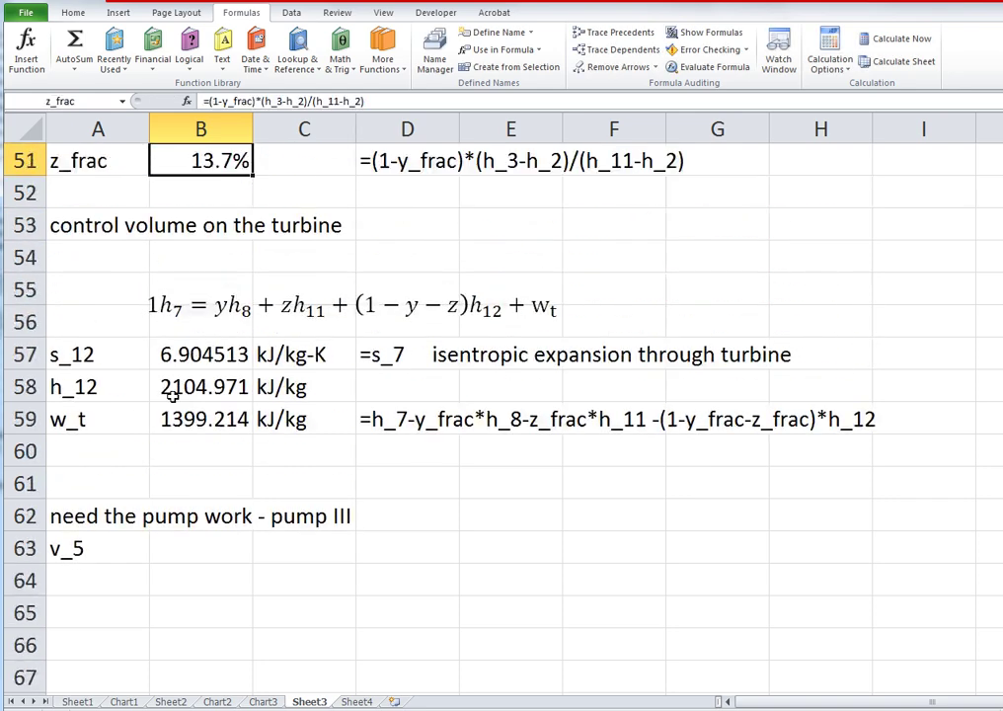
pyautogui.press('Up')
pyautogui.press('Up')
pyautogui.press('Up')
pyautogui.press('Up')
pyautogui.press('Up')
pyautogui.press('Up')
pyautogui.press('Up')
pyautogui.press('Up')
pyautogui.press('Up')
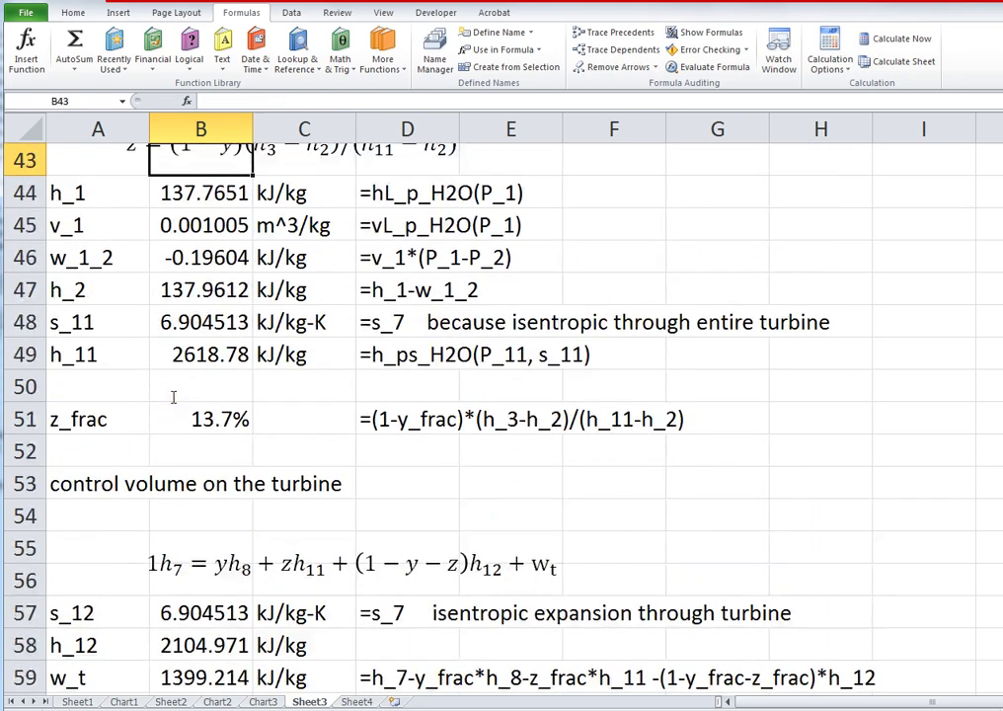
pyautogui.press('Up')
pyautogui.press('Up')
pyautogui.press('Up')
pyautogui.press('Up')
pyautogui.press('Up')
pyautogui.press('Up')
pyautogui.press('Up')
pyautogui.press('Up')
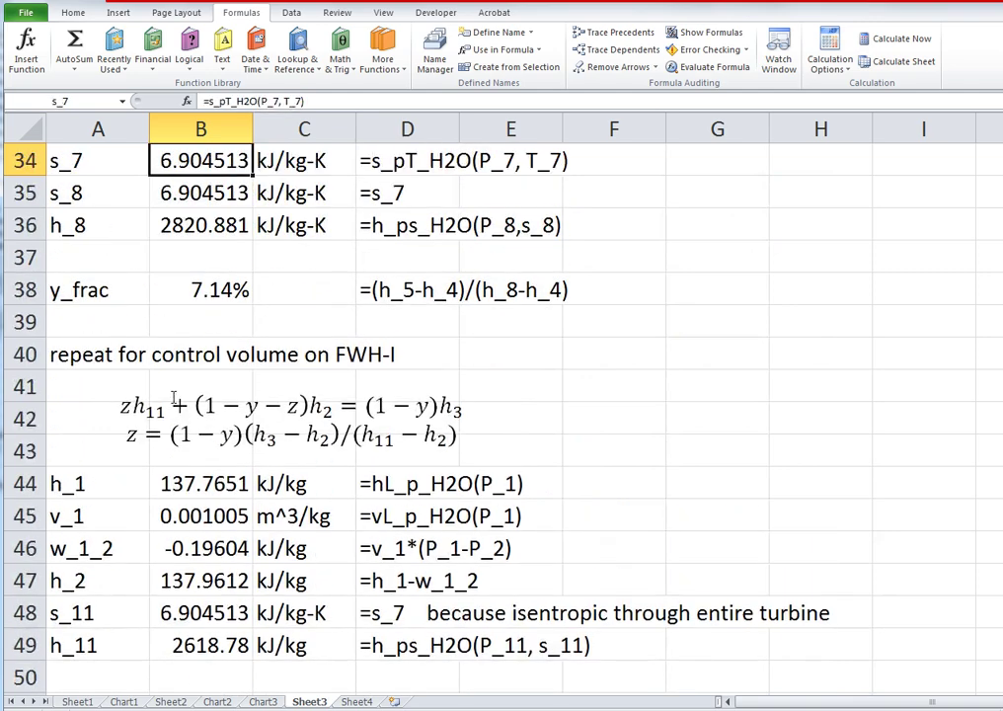
pyautogui.press('Up')
pyautogui.press('Up')
pyautogui.press('Up')
pyautogui.press('Up')
pyautogui.press('Down')
pyautogui.press('Down')
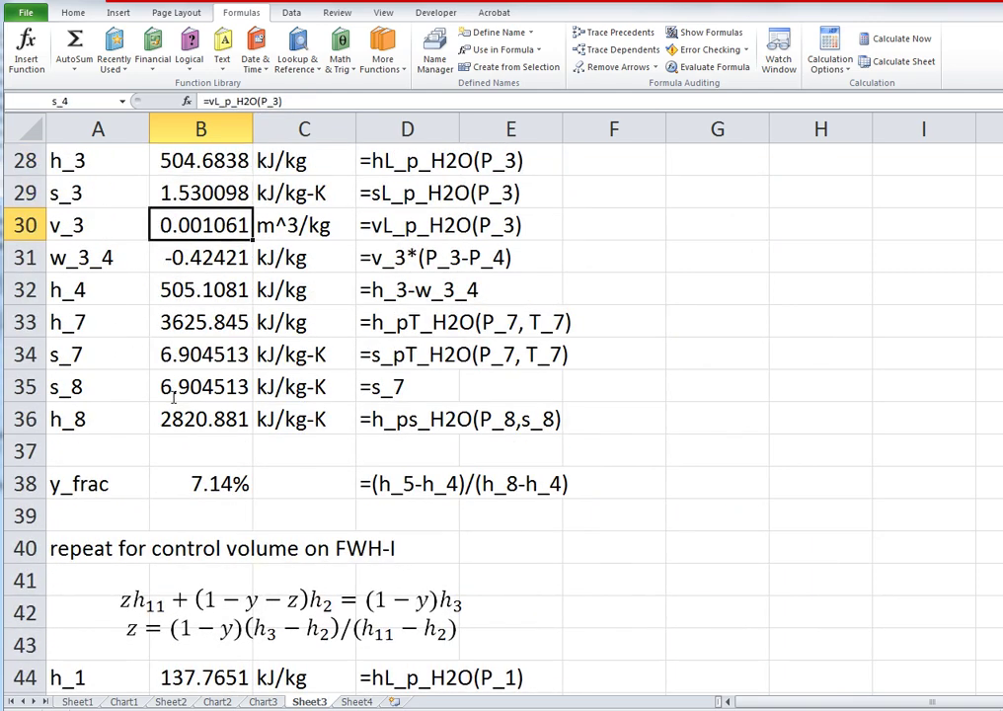
pyautogui.press('Down')
pyautogui.press('Down')
pyautogui.press('Down')
pyautogui.press('Down')
pyautogui.press('Down')
pyautogui.press('Down')
pyautogui.press('Down')
pyautogui.press('Down')
pyautogui.press('Down')
pyautogui.press('Down')
pyautogui.press('Down')
pyautogui.press('Down')
pyautogui.press('Down')
pyautogui.press('Down')
pyautogui.press('Down')
pyautogui.press('Down')
pyautogui.press('Down')
pyautogui.press('Down')
pyautogui.press('Down')
pyautogui.press('Down')
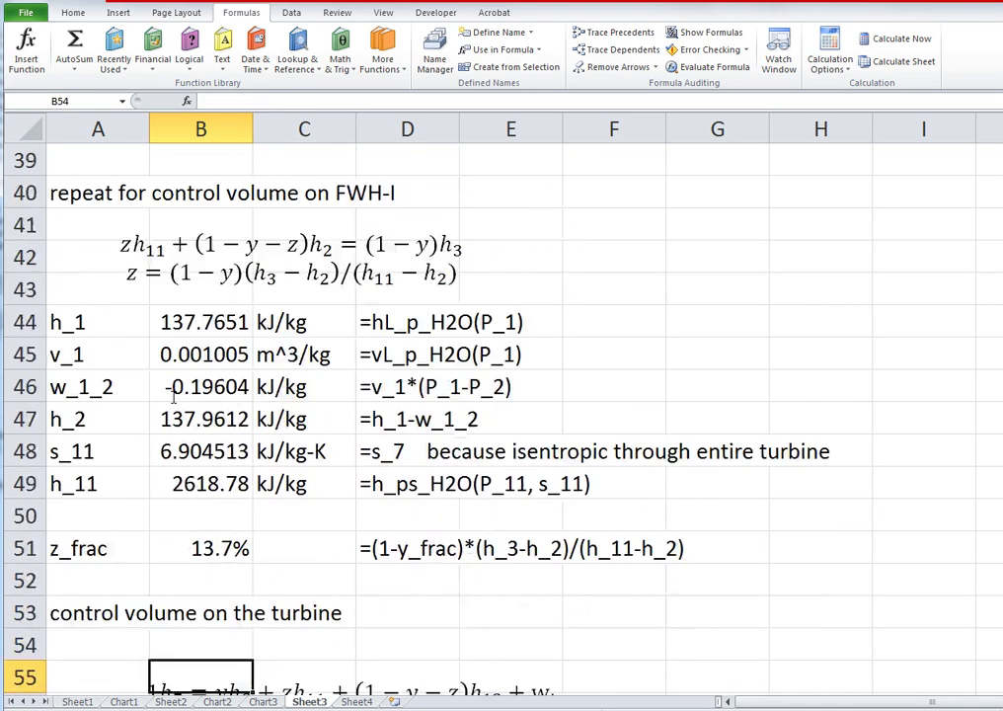
pyautogui.press('Down')
pyautogui.press('Down')
pyautogui.press('Down')
pyautogui.press('Down')
pyautogui.press('Down')
pyautogui.press('Down')
pyautogui.press('Down')
pyautogui.press('Down')
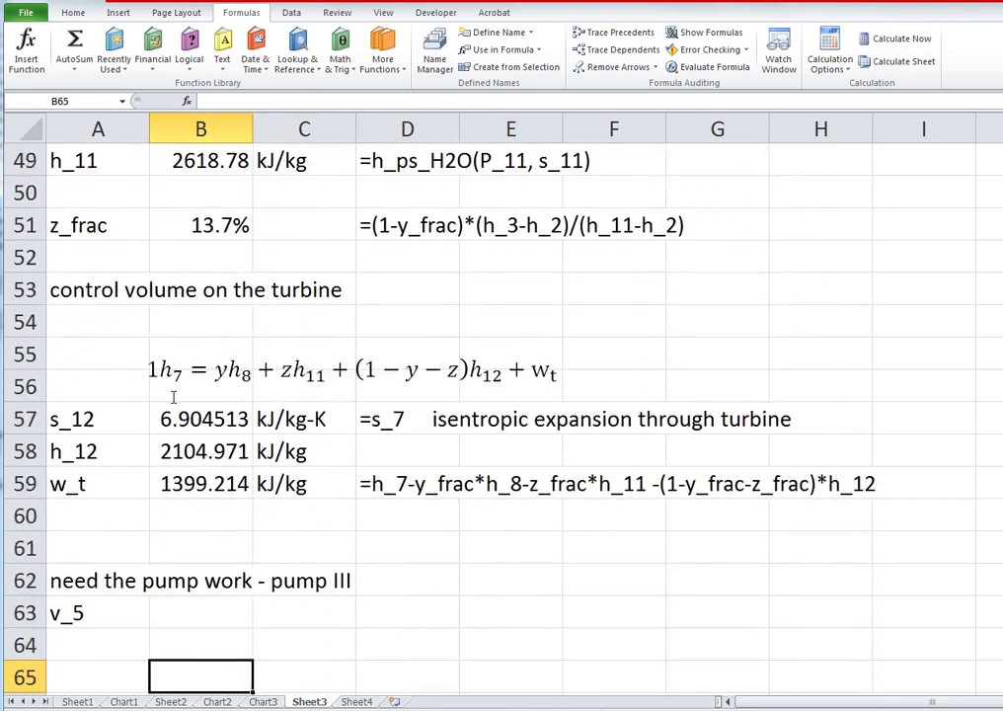
pyautogui.press('Up')
pyautogui.press('Up')
pyautogui.write('=vL_p_H2O(P_3)')
pyautogui.press('F2')
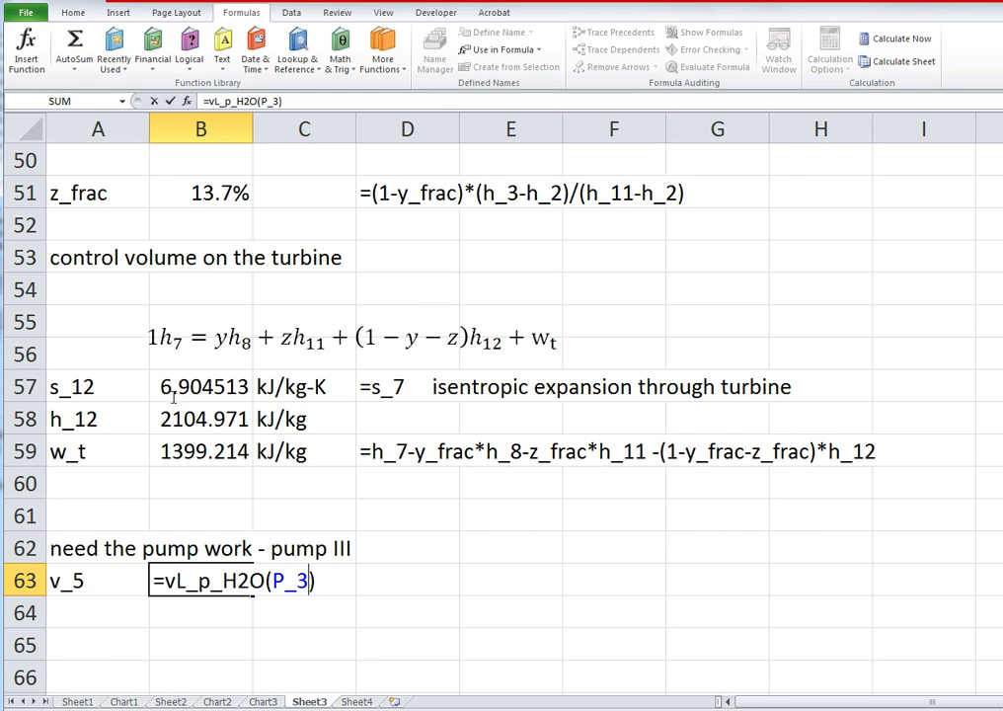
pyautogui.press('BackSpace')
pyautogui.write('5')
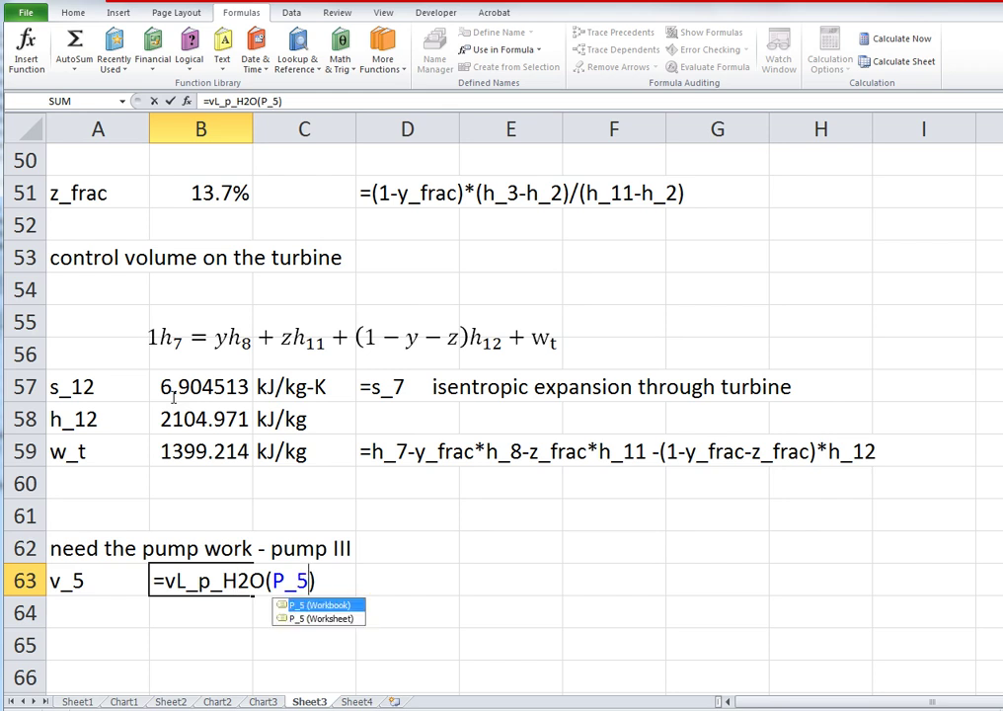
pyautogui.press('Return')
# Select the v_5 formula text in B63 for copying.
pyautogui.press('Up')
pyautogui.press('F2')
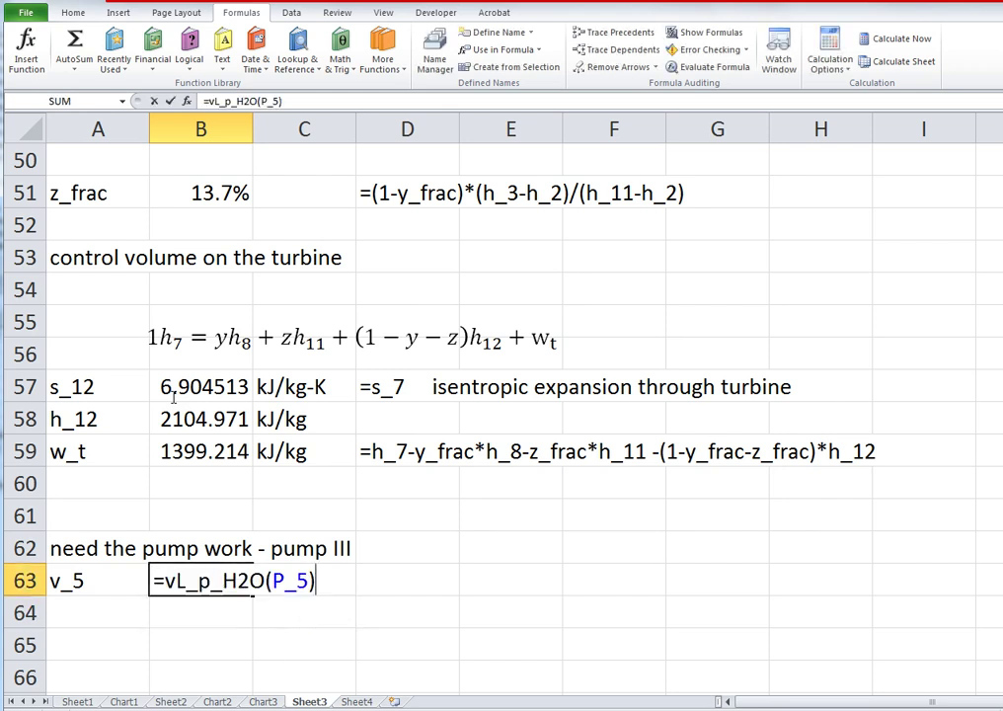
pyautogui.hotkey('shift', 'Home')
# Note the v_5 formula as text in D63 and give v_5 the unit m^3/kg.
pyautogui.hotkey('ctrl', 'c')
pyautogui.press('Escape')
pyautogui.press('Right')
pyautogui.press('Right')
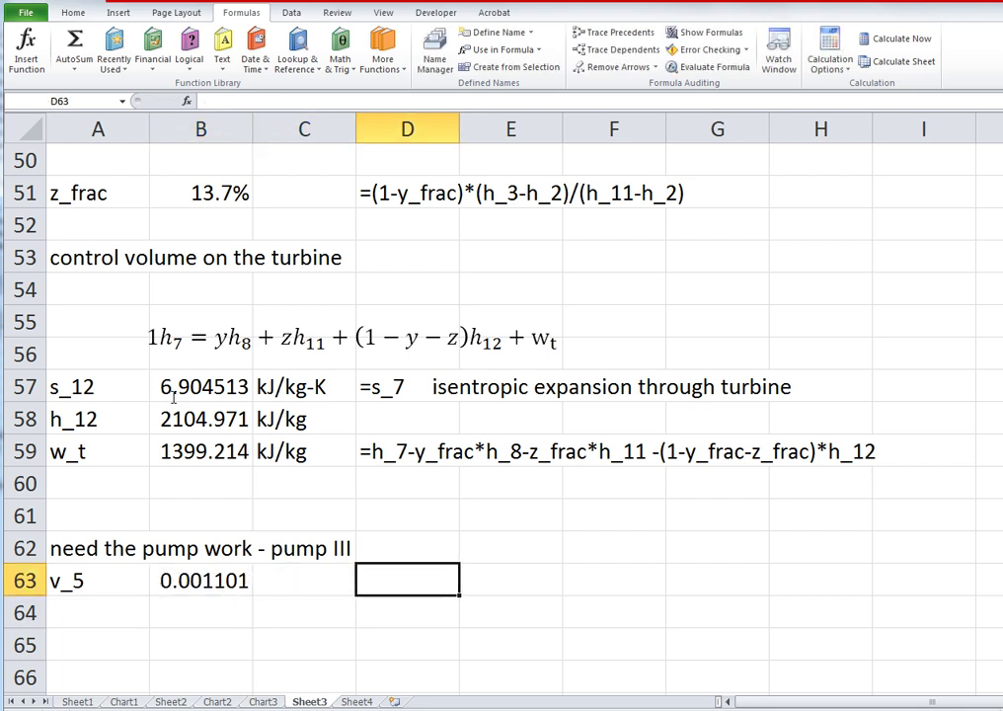
pyautogui.write("'")
pyautogui.hotkey('ctrl', 'v')
pyautogui.press('Return')
pyautogui.press('Up')
pyautogui.press('Left')
pyautogui.write('m')
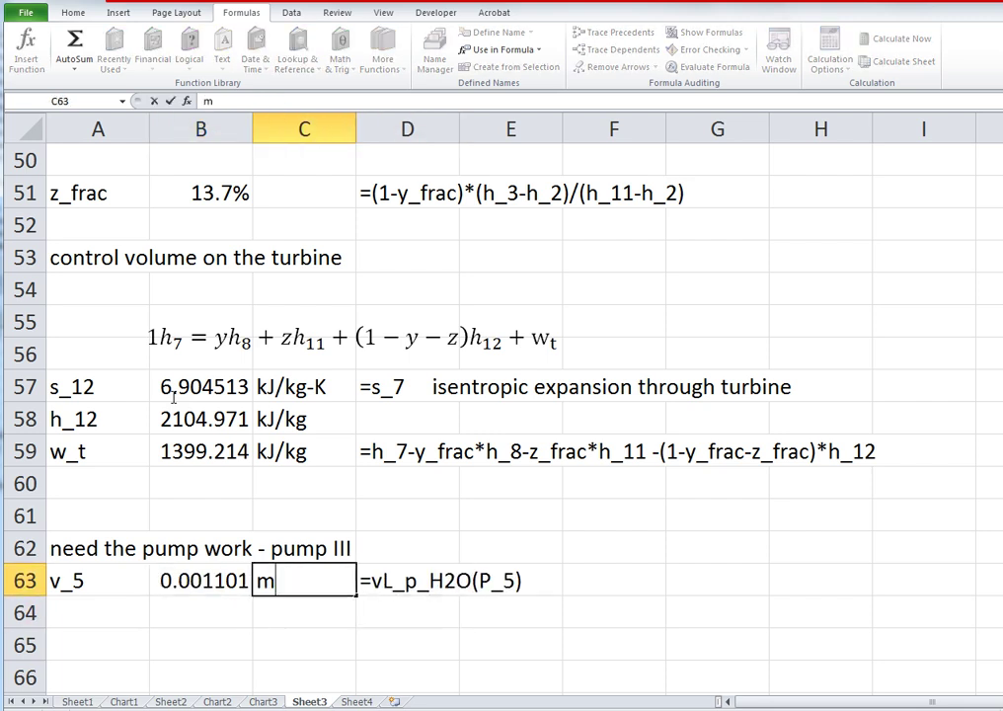
pyautogui.write('^3/k')
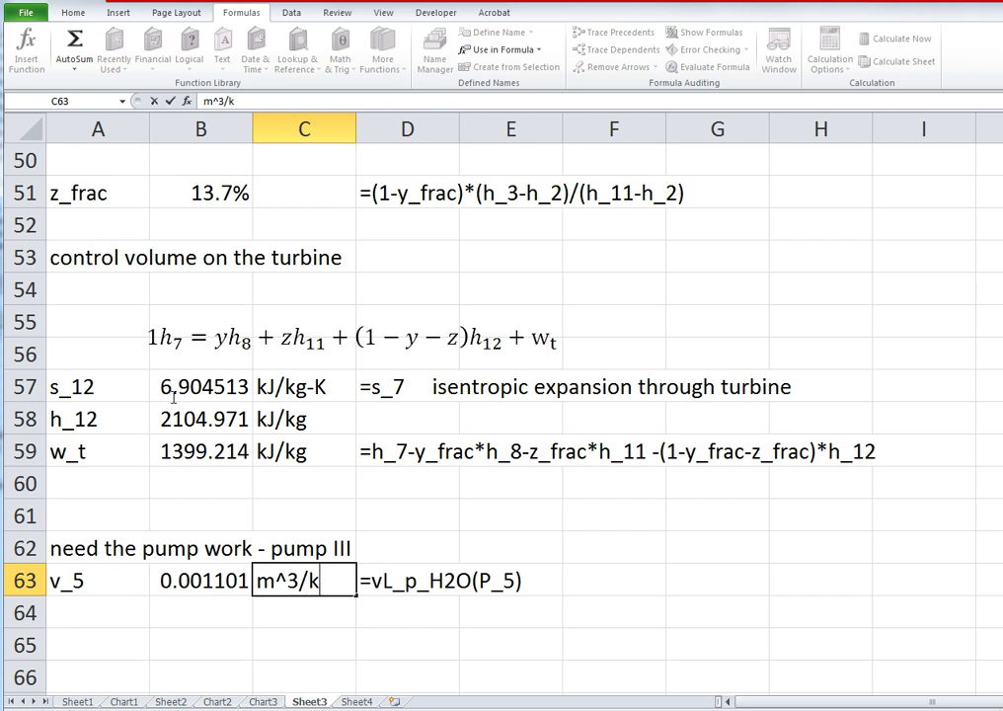
pyautogui.write('g')
pyautogui.press('Return')
# Add a w_5_6 row with pump work formula =v_5*(P_5-P_6).
pyautogui.press('Left')
pyautogui.press('Left')
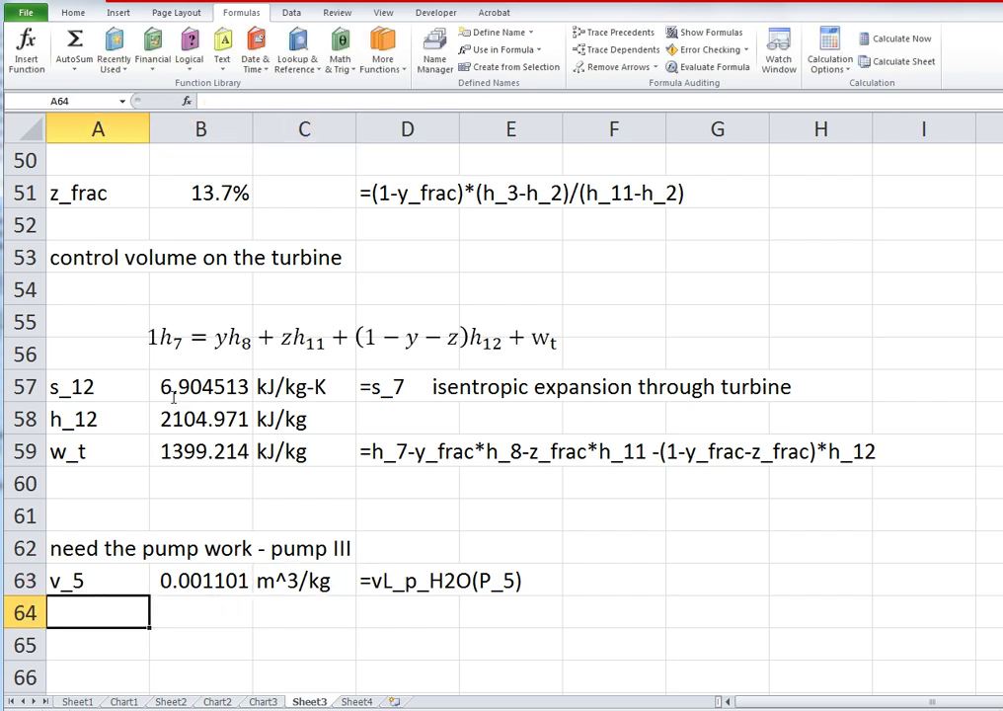
pyautogui.write('w_5_6')
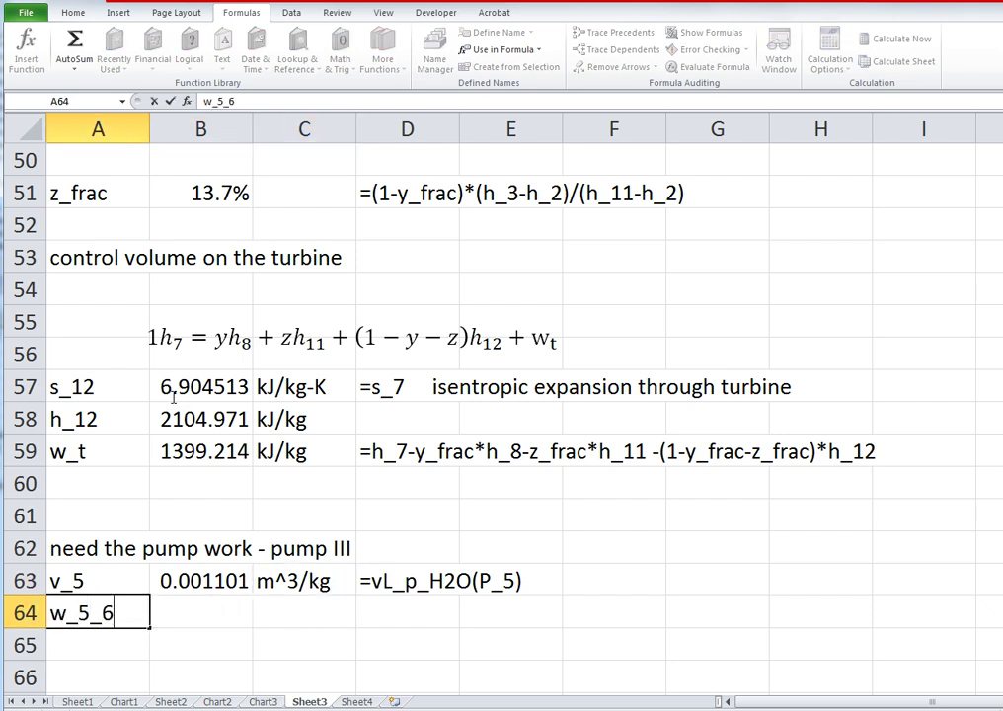
pyautogui.press('Right')
pyautogui.write('=')
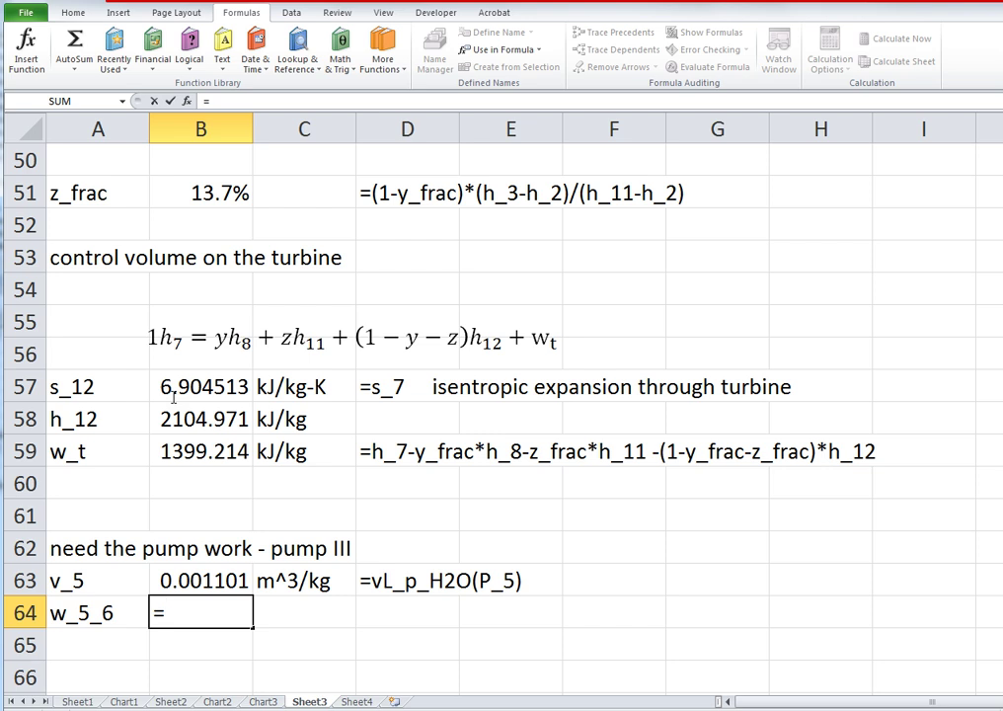
pyautogui.write('v_5')
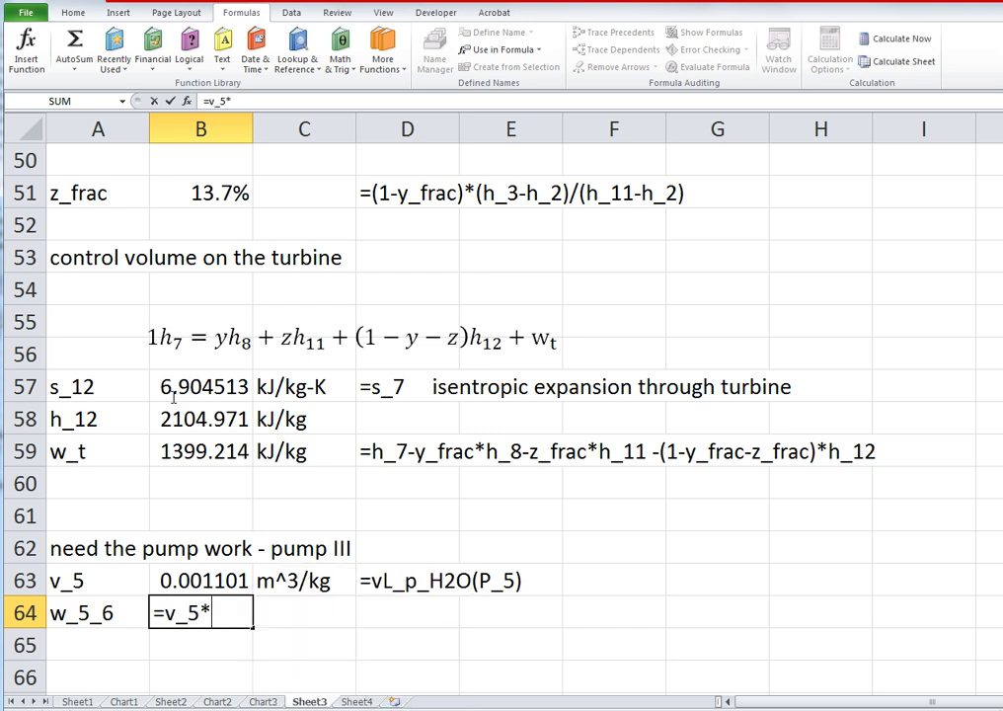
pyautogui.write('*(P_5')
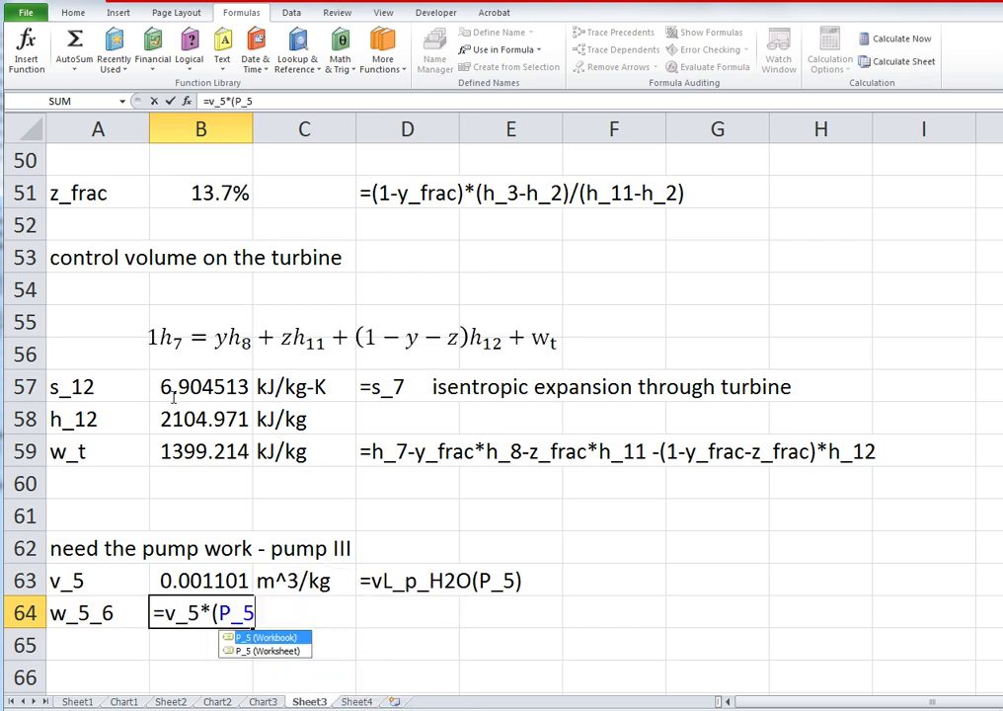
pyautogui.write('-P_')
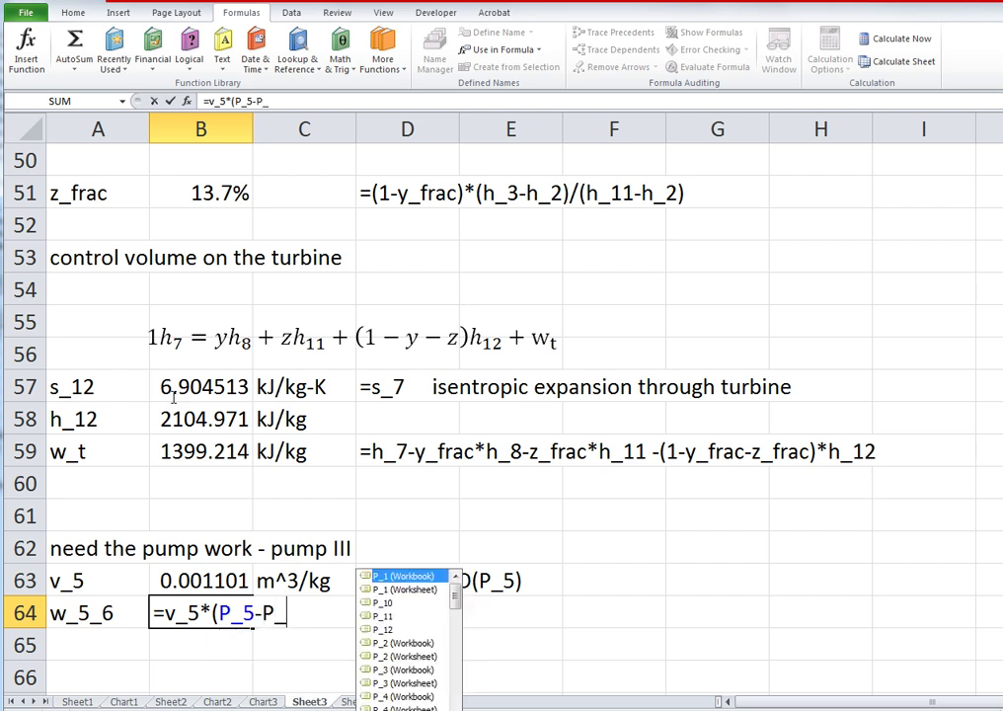
pyautogui.write('6)')
pyautogui.press('Return')
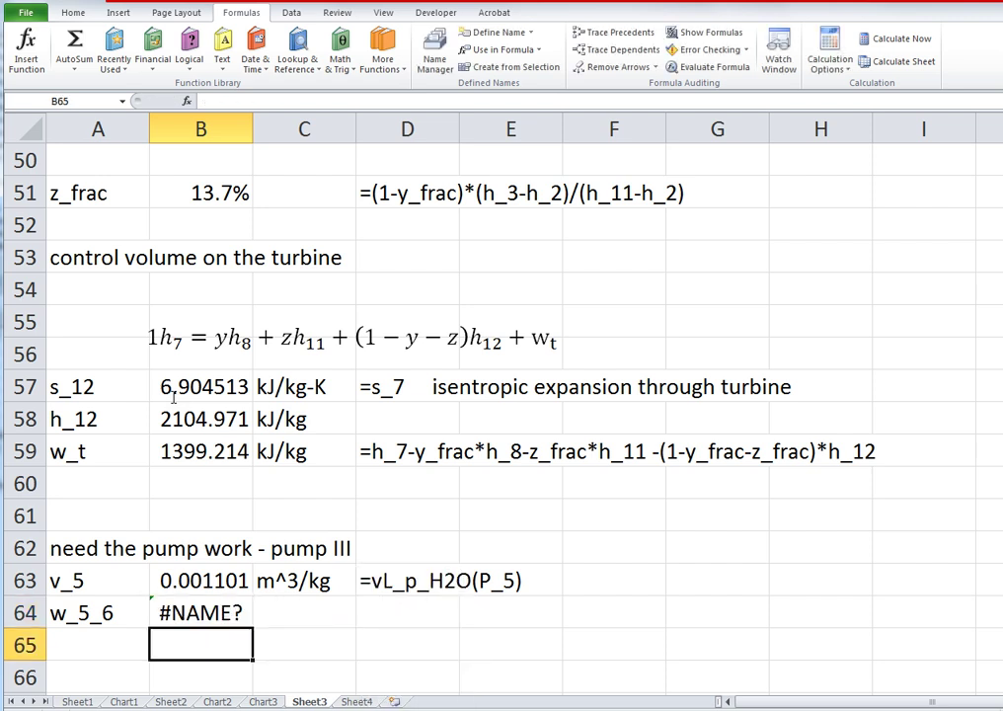
# Name v_5 and w_5_6 from their left-column labels, and give w_5_6 the unit kJ/kg in C64.
pyautogui.moveTo(74, 581); pyautogui.dragTo(198, 617)
pyautogui.click(506, 66)
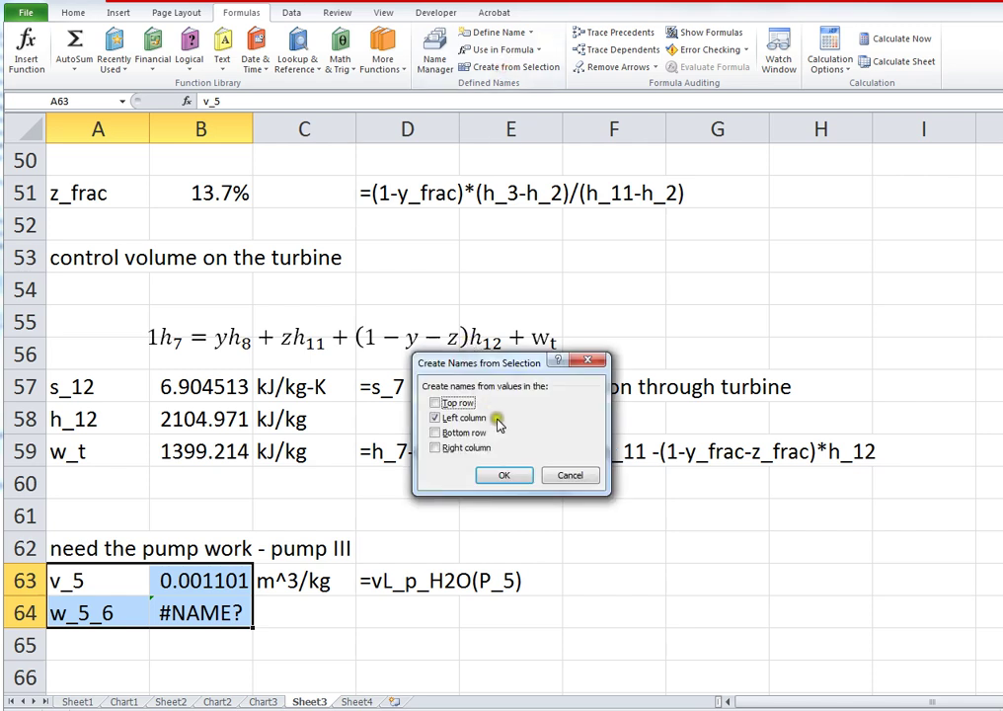
pyautogui.click(504, 478)
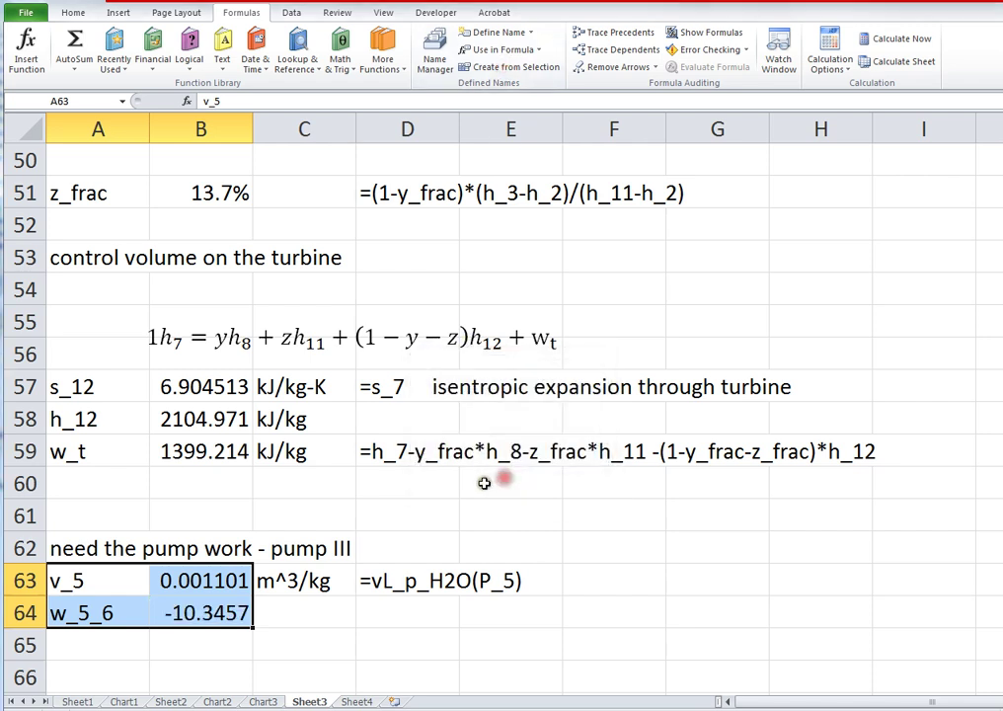
pyautogui.click(286, 614)
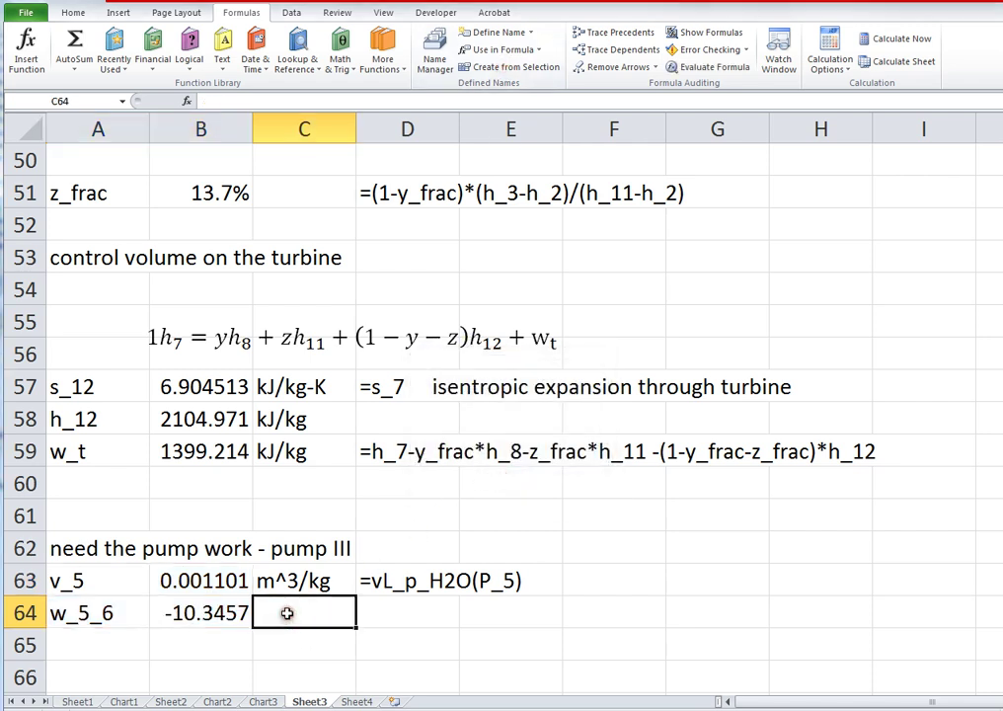
pyautogui.write('kj')
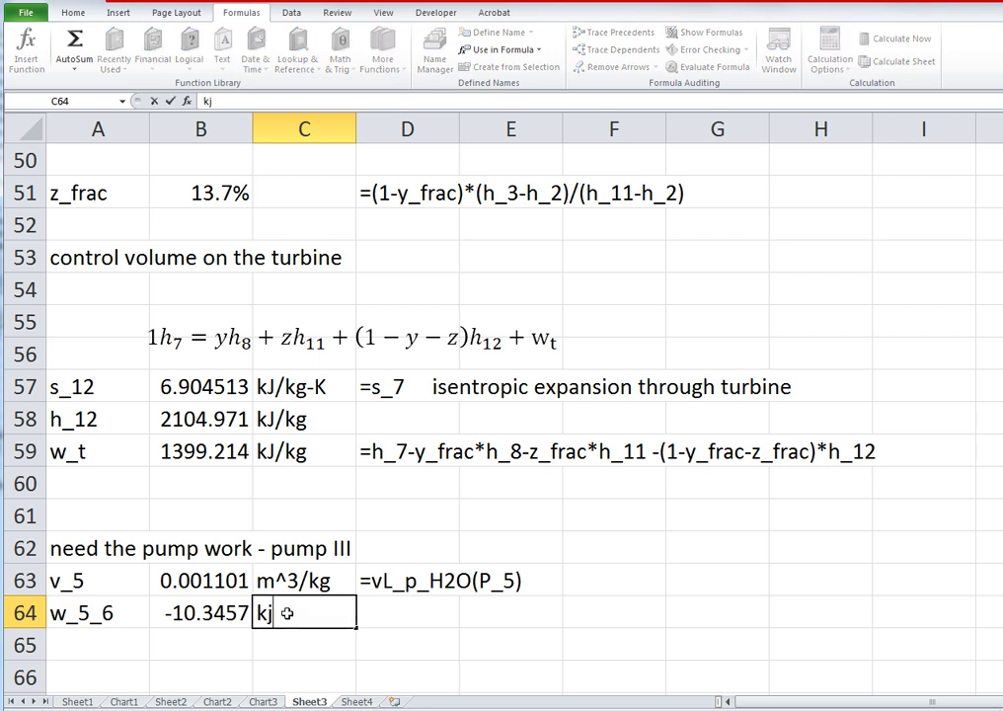
pyautogui.write('/kg')
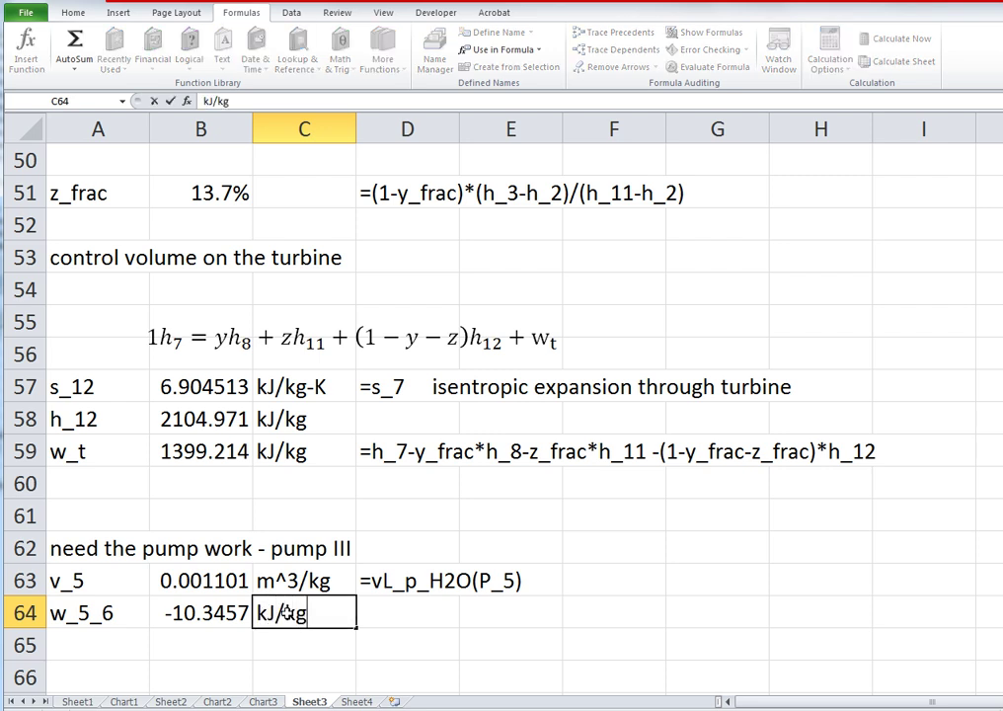
pyautogui.press('Return')
pyautogui.press('Up')
# Note w_5_6's formula =v_5*(P_5-P_6) as text in D64.
pyautogui.press('Left')
pyautogui.press('F2')
pyautogui.hotkey('shift', 'Home')
pyautogui.hotkey('ctrl', 'c')
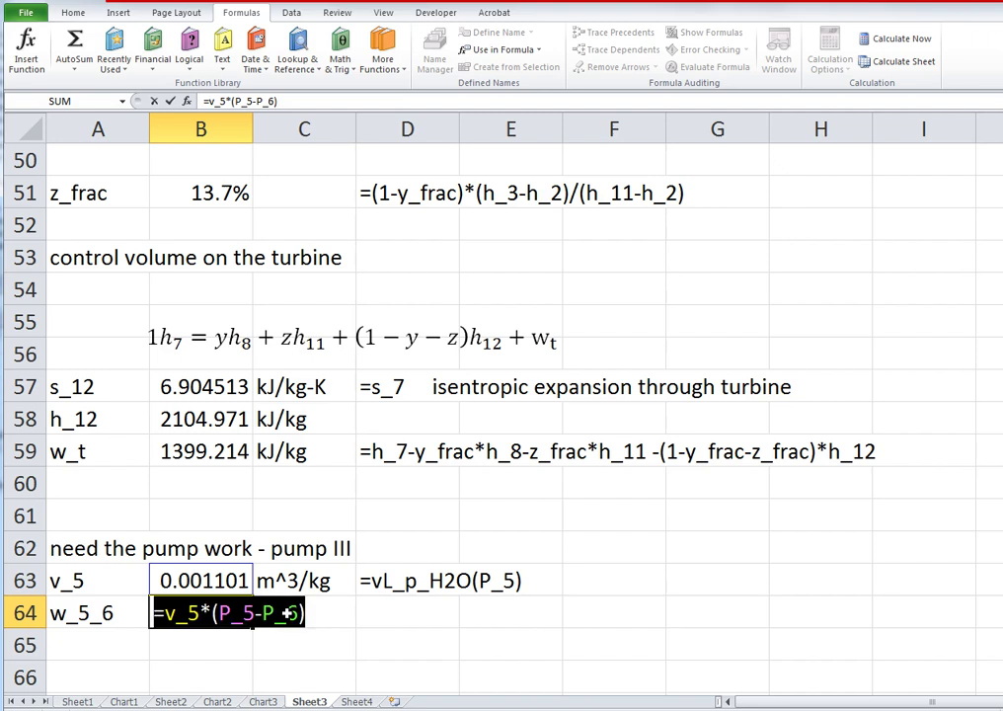
pyautogui.press('Return')
pyautogui.press('Up')
pyautogui.press('Right')
pyautogui.press('Right')
pyautogui.write("'")
pyautogui.hotkey('ctrl', 'v')
pyautogui.press('Return')
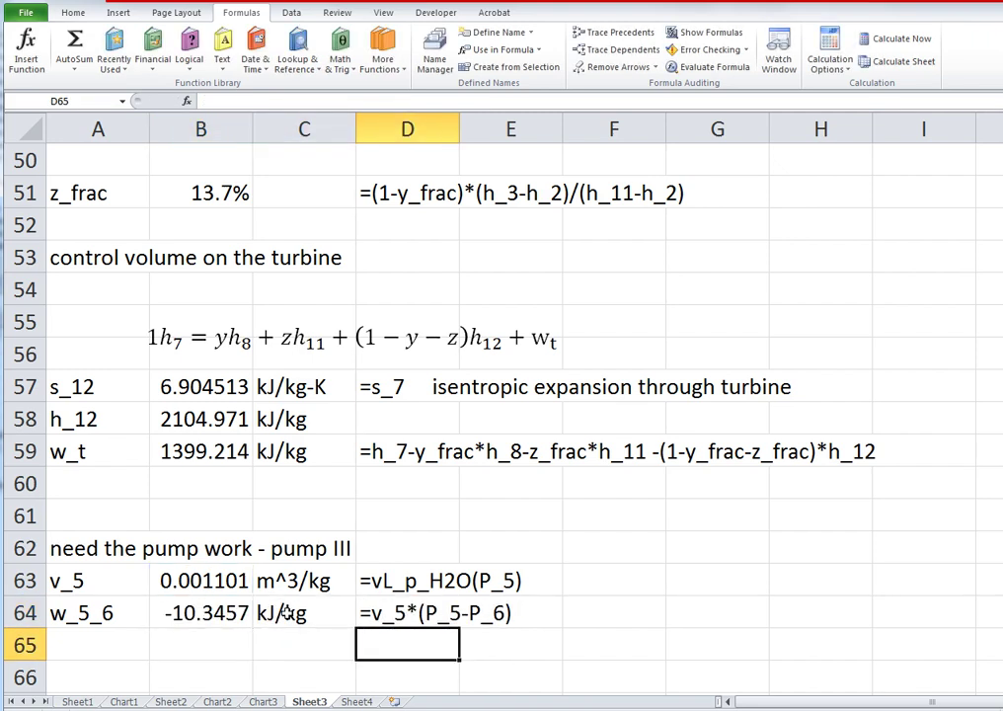
pyautogui.press('Down')
pyautogui.press('Down')
pyautogui.press('Down')
pyautogui.press('Down')
pyautogui.press('Up')
pyautogui.press('Up')
pyautogui.press('Up')
pyautogui.press('Left')
pyautogui.press('Left')
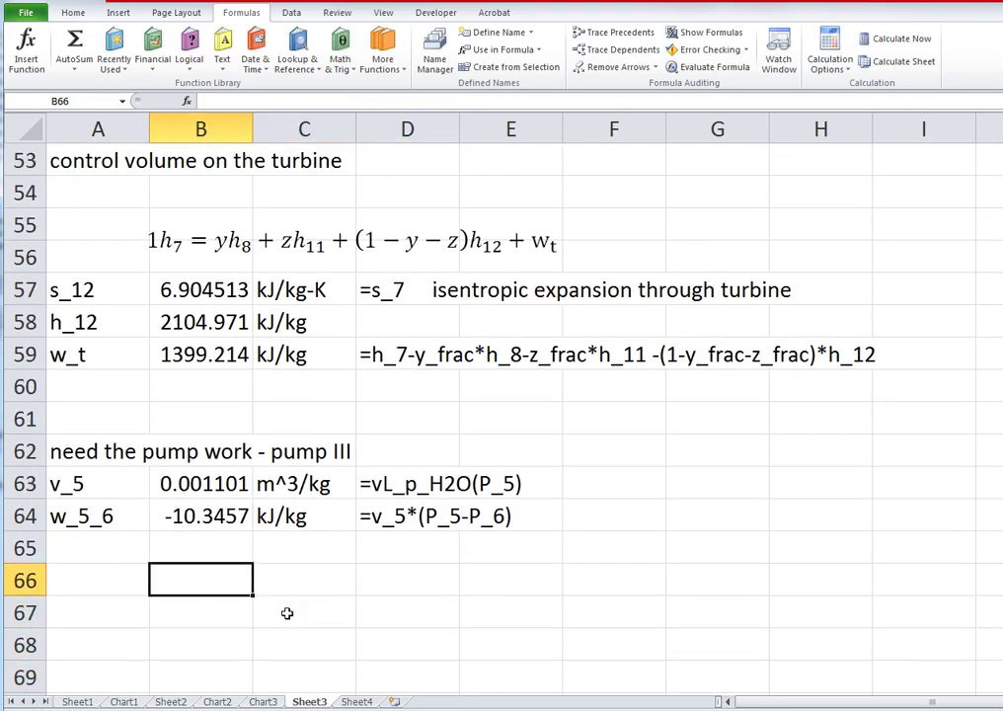
pyautogui.press('Left')
# Label A66 w_p and start B66's formula =(1-y_frac-z_frac)*w_3_4+(1-y_frac)*w_ using autocomplete.
pyautogui.write('w_')
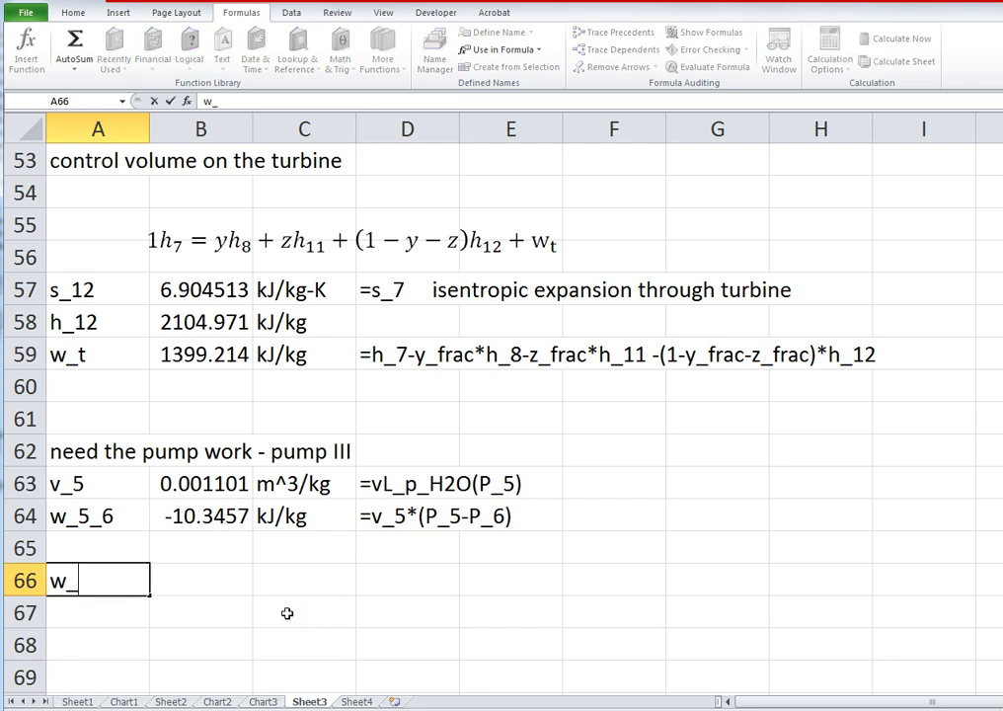
pyautogui.write('p')
pyautogui.press('Tab')
pyautogui.write('=')
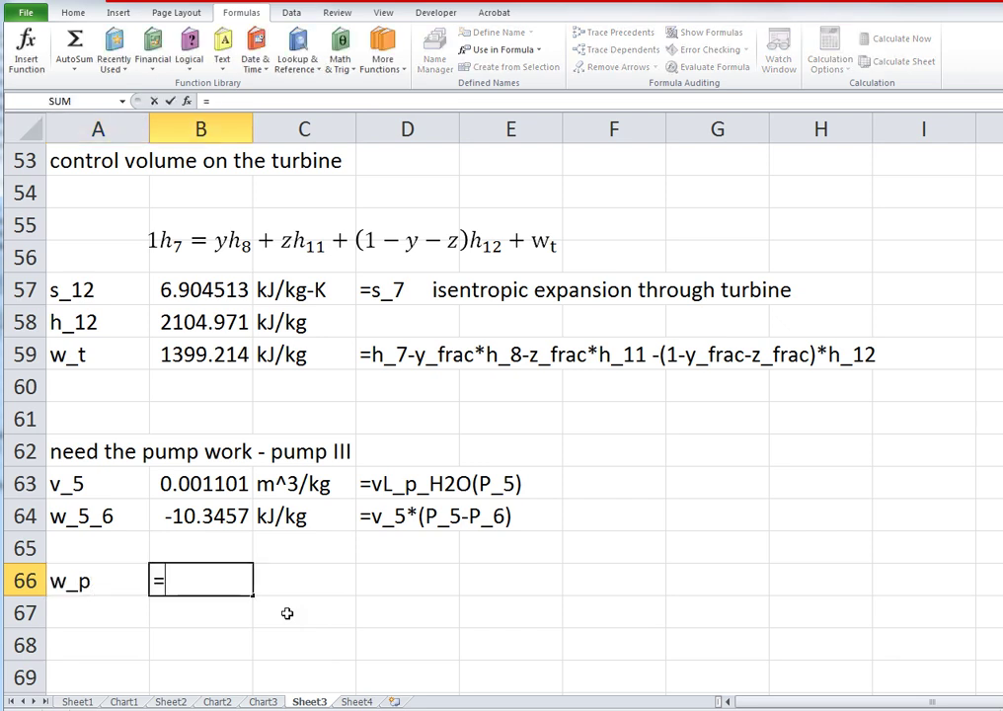
pyautogui.write('(')
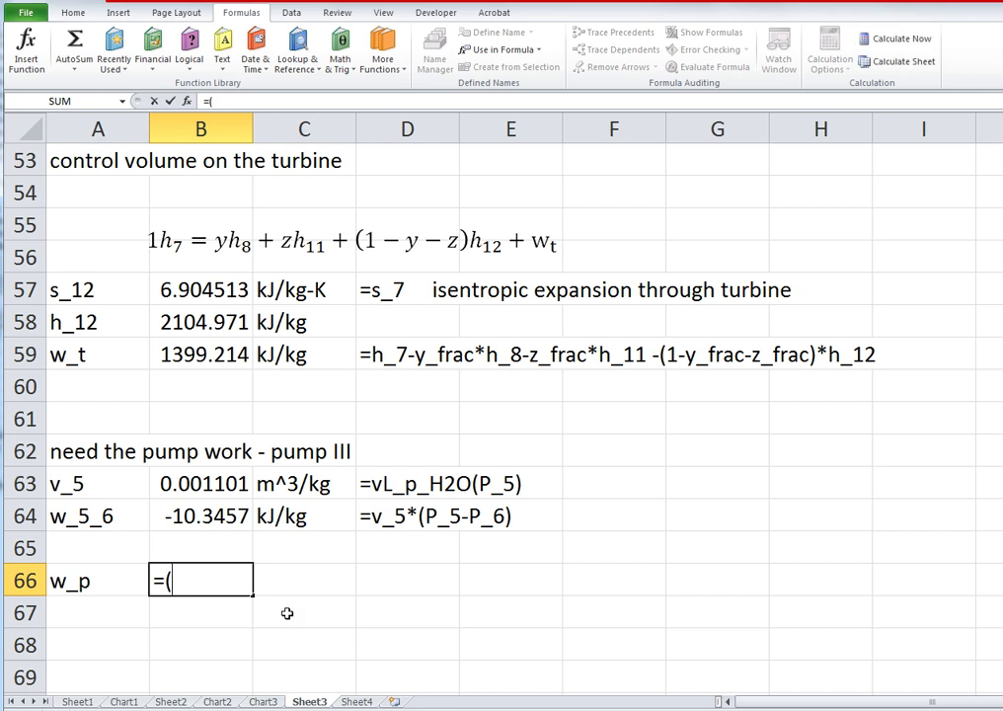
pyautogui.write('1-y')
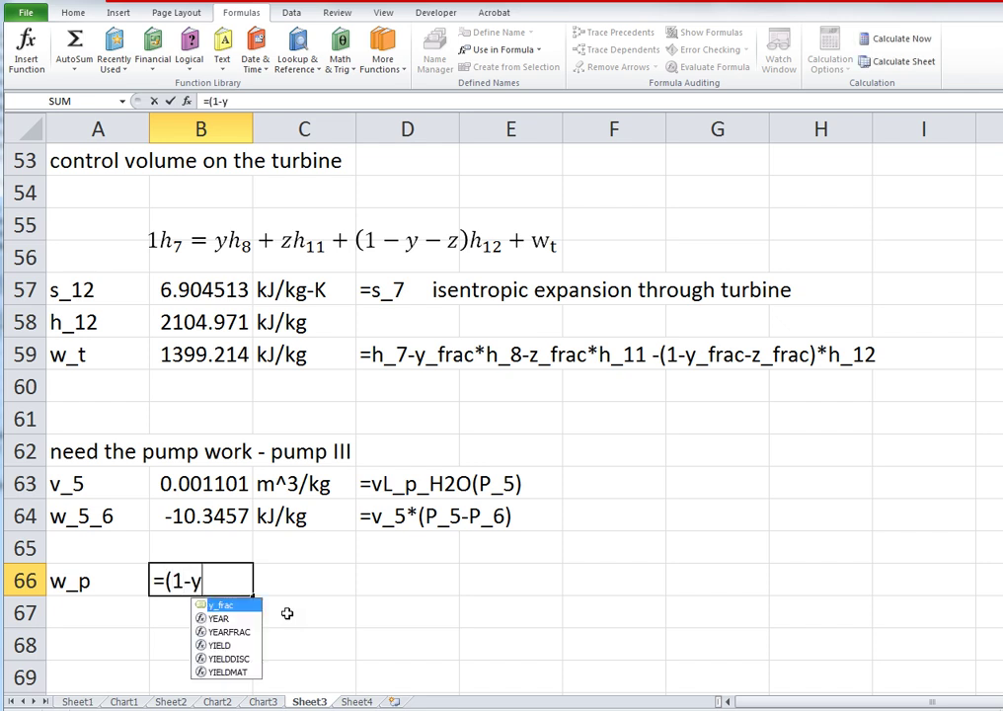
pyautogui.write('_frac')
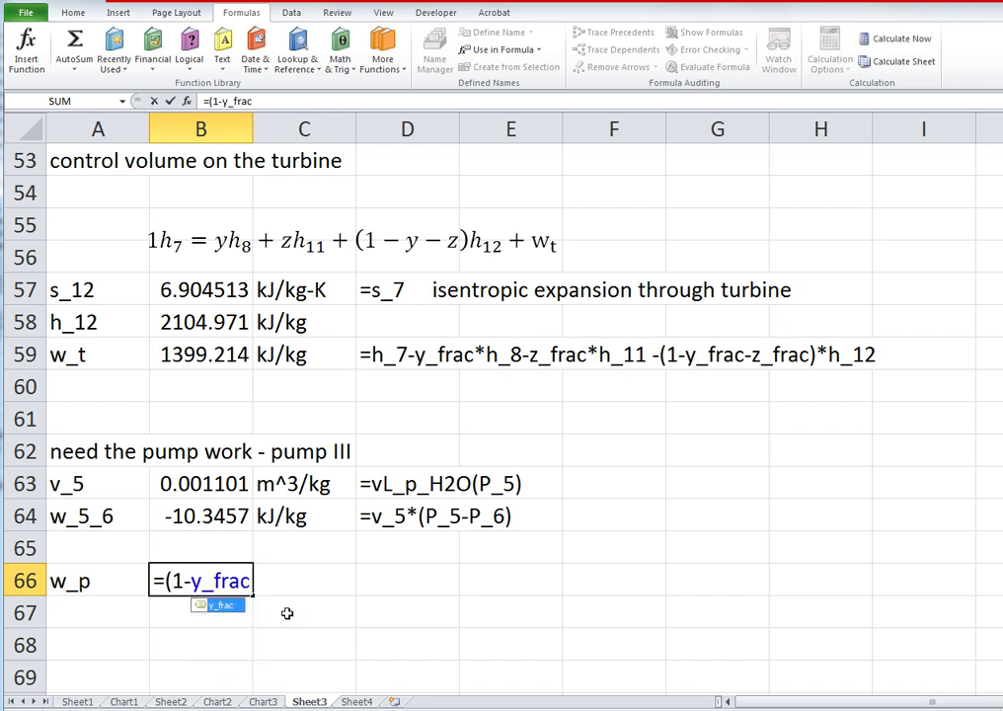
pyautogui.write('-z_f')
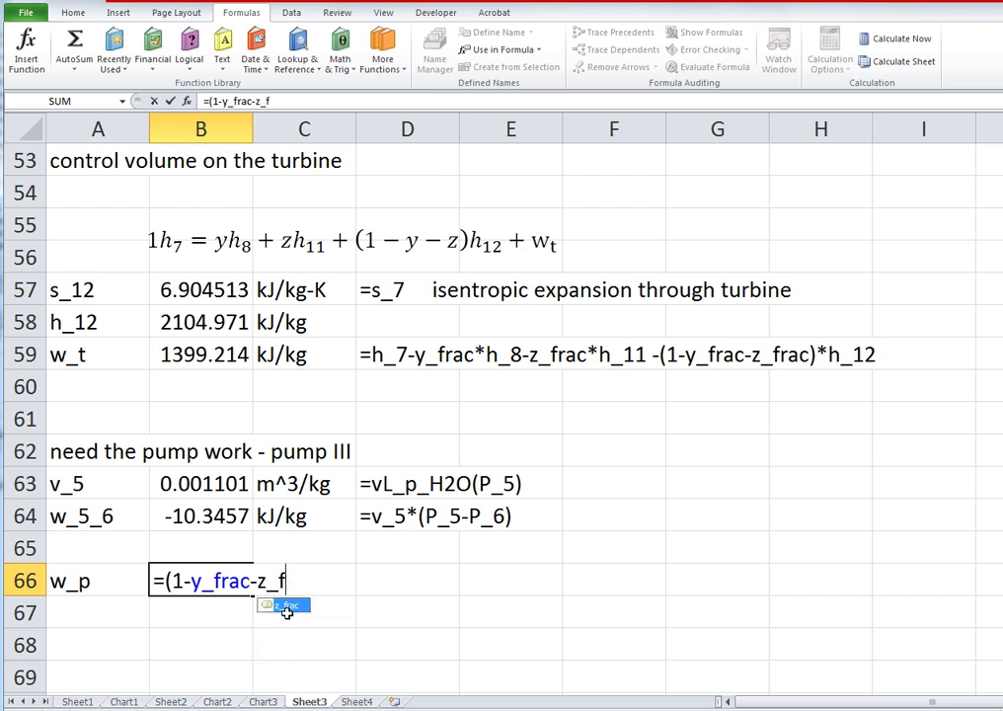
pyautogui.write('rac)*')
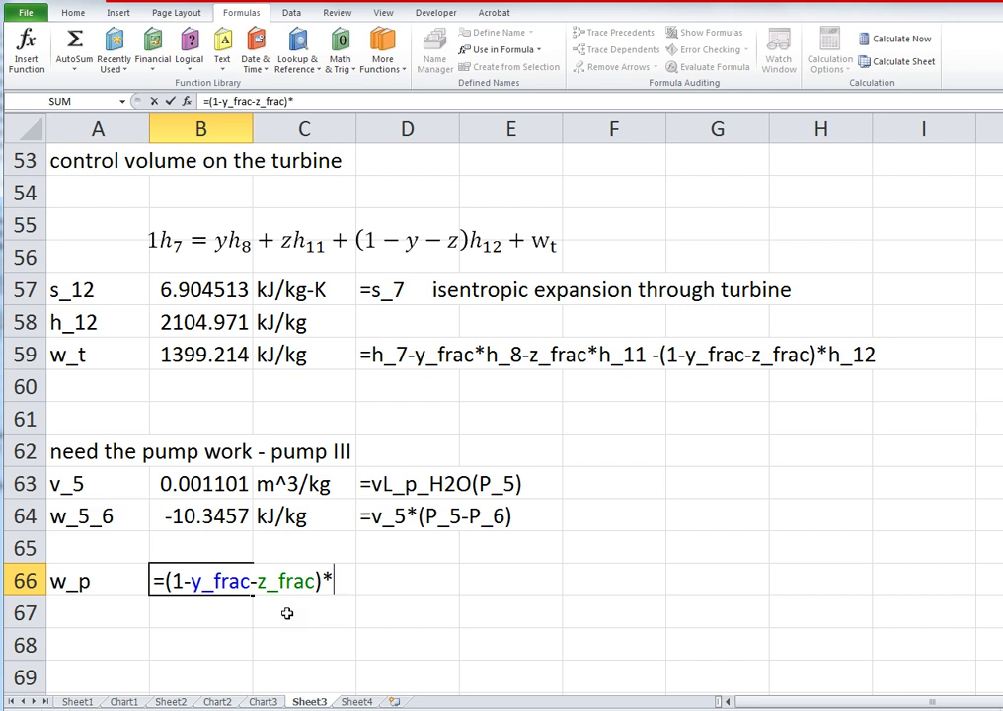
pyautogui.write('w_')
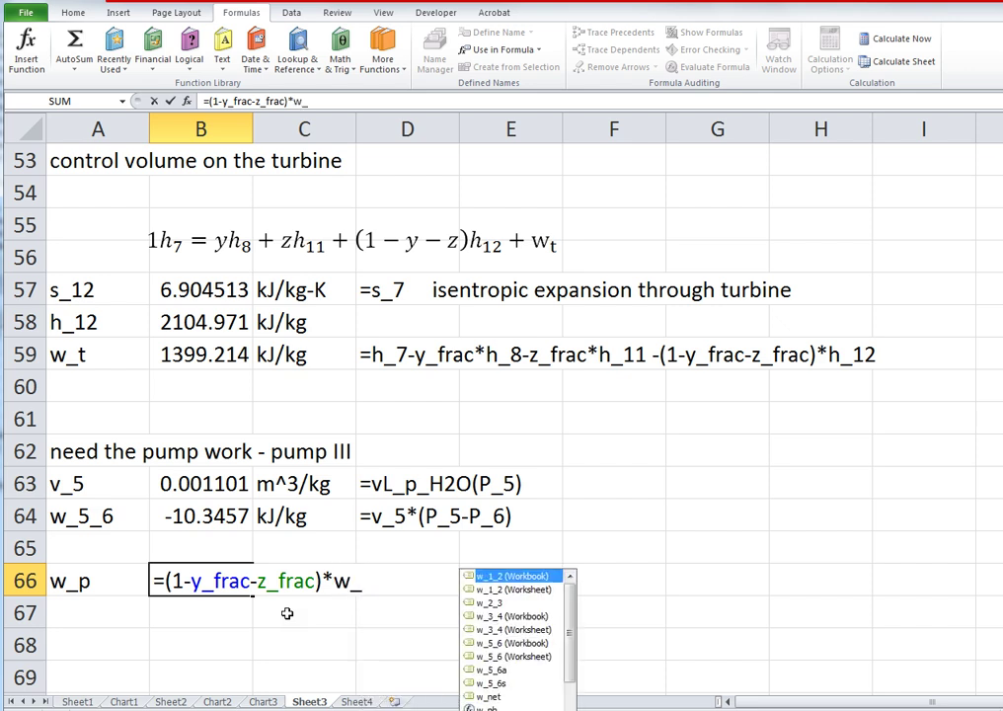
pyautogui.press('Down')
pyautogui.press('Down')
pyautogui.press('Down')
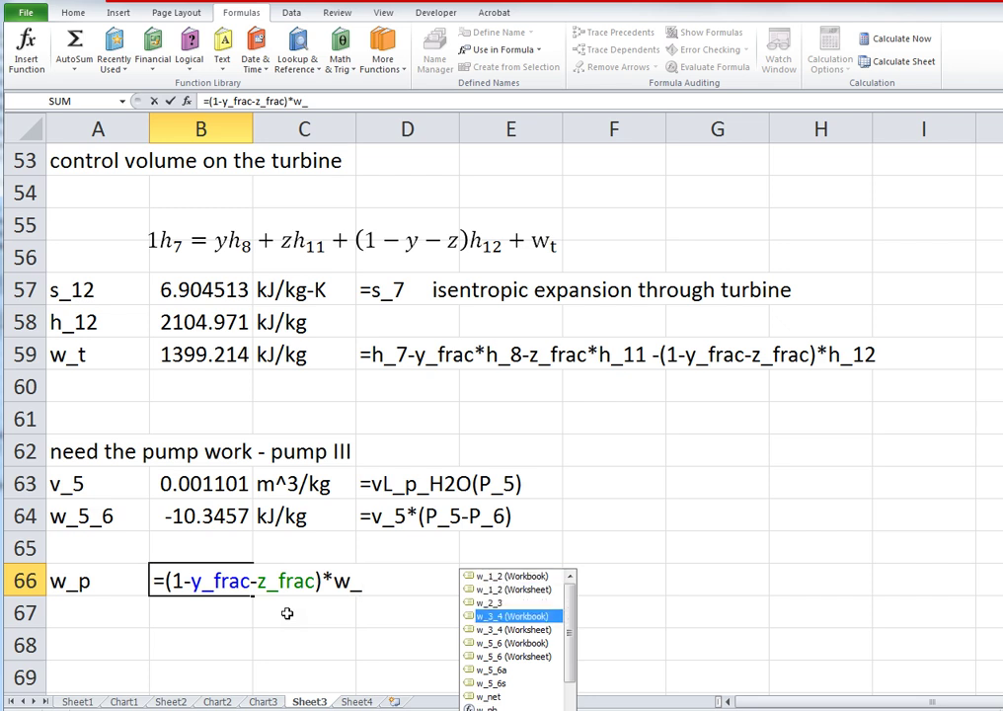
pyautogui.write('3_4')
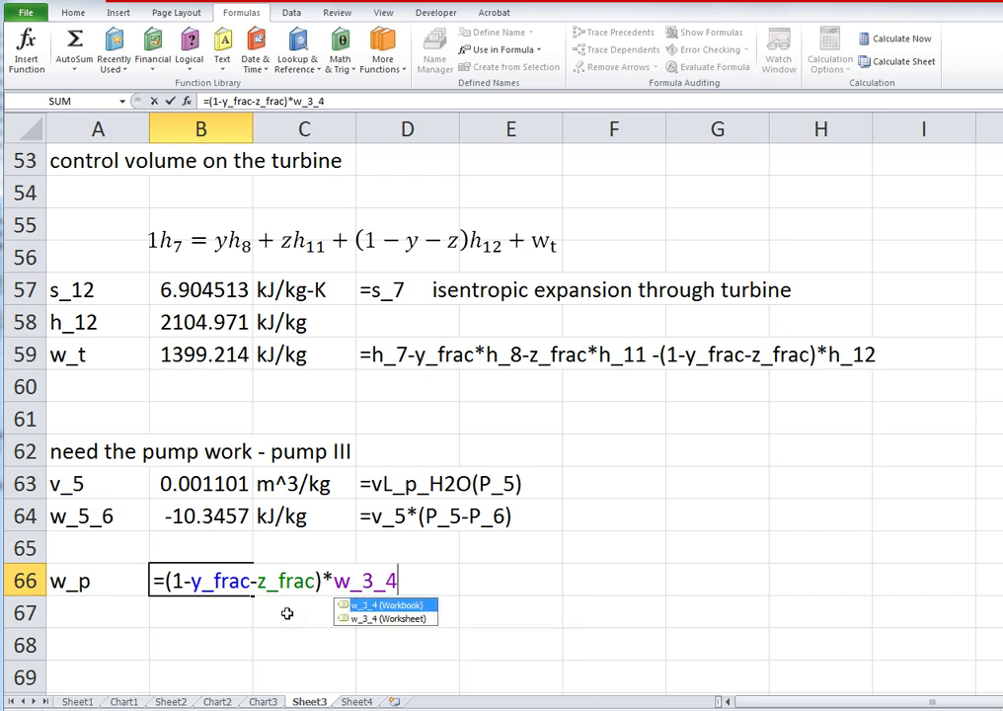
pyautogui.write('+')
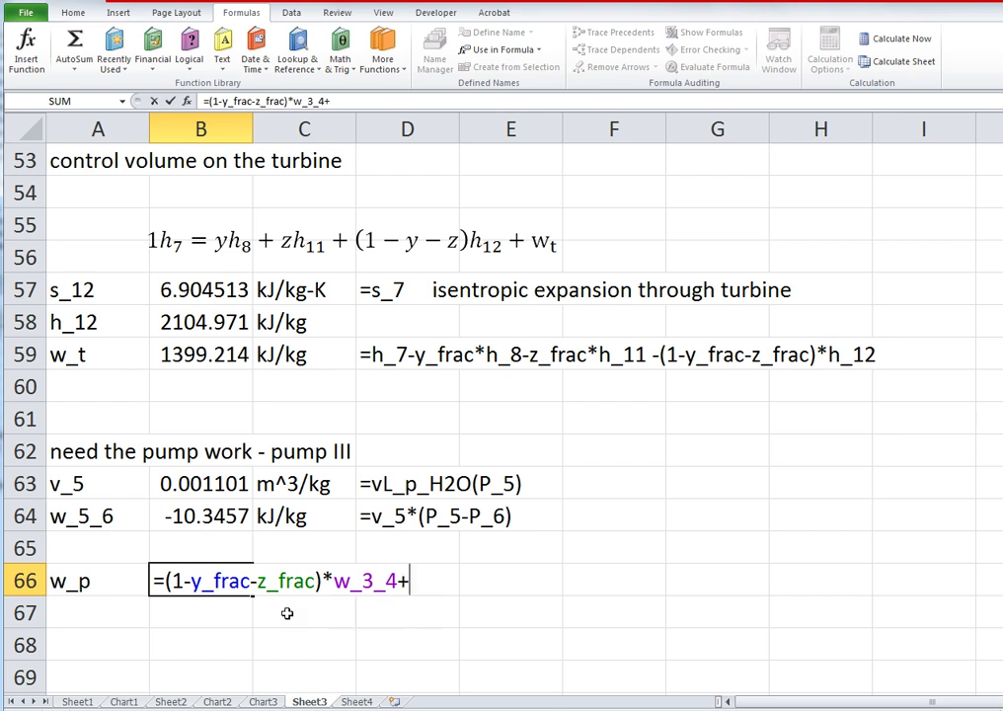
pyautogui.write('(1-y')
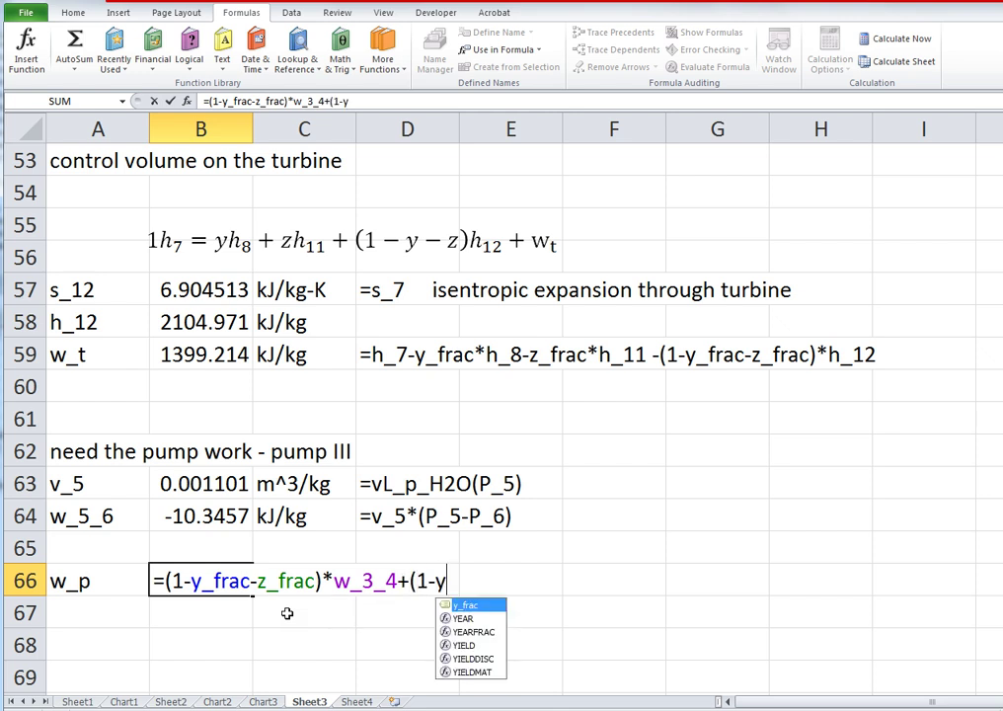
pyautogui.write('_frac)')
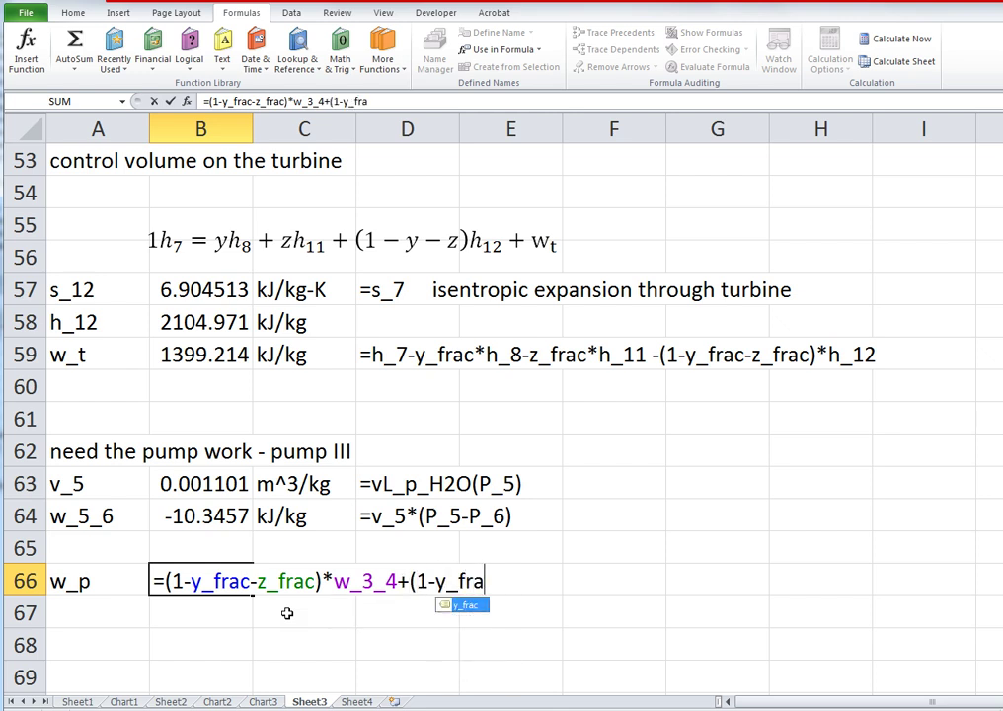
pyautogui.write('*')
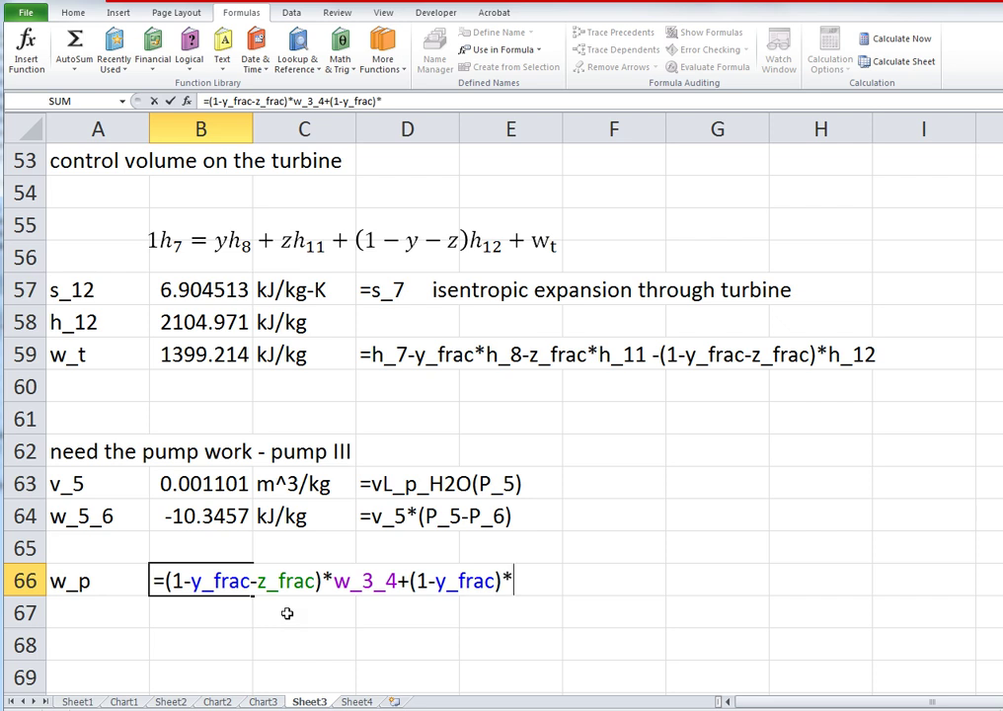
pyautogui.write('w')
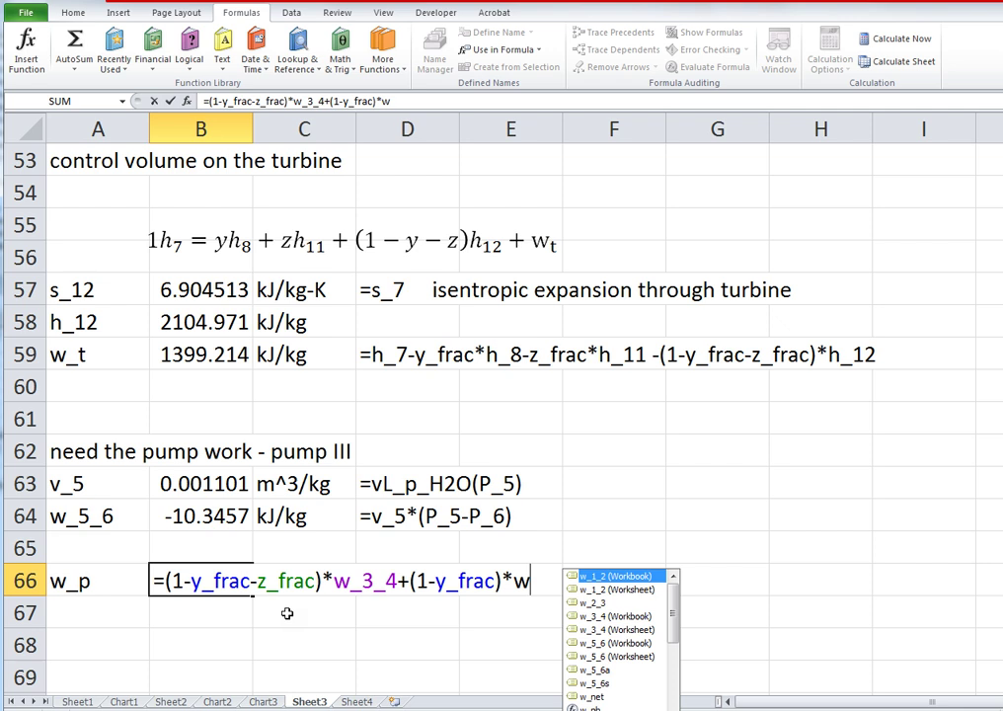
pyautogui.write('_')
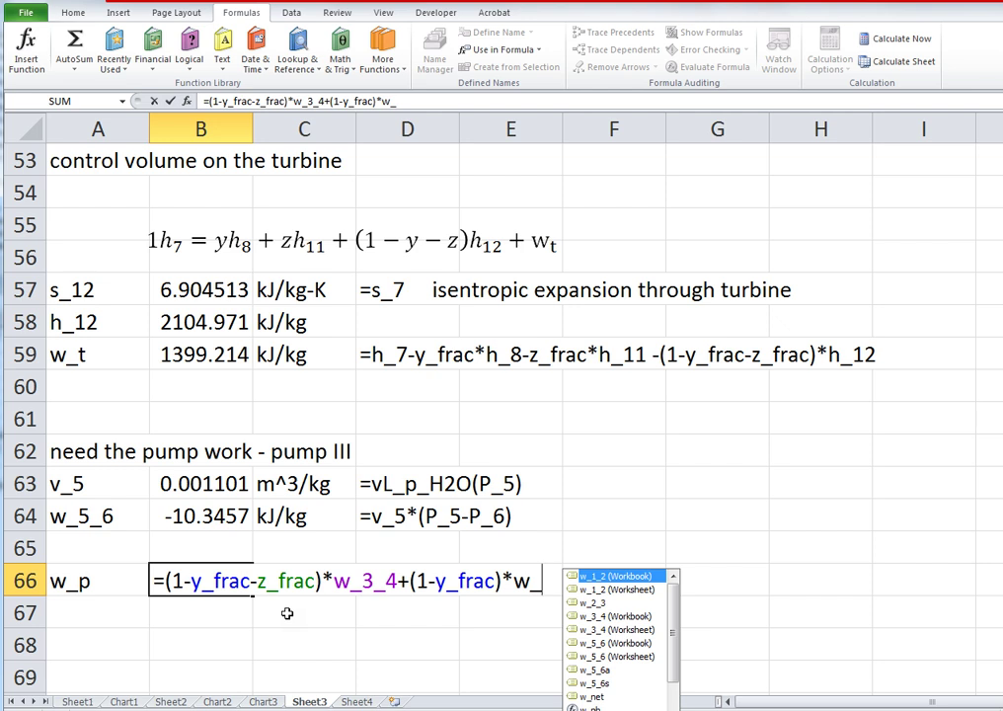
# After checking the Sheet4 diagram, correct B66 to =(1-y_frac-z_frac)*w_1_2+(1-y_frac)*w_3_4+1*w_5_6, giving -10.8948.
pyautogui.click(356, 701)
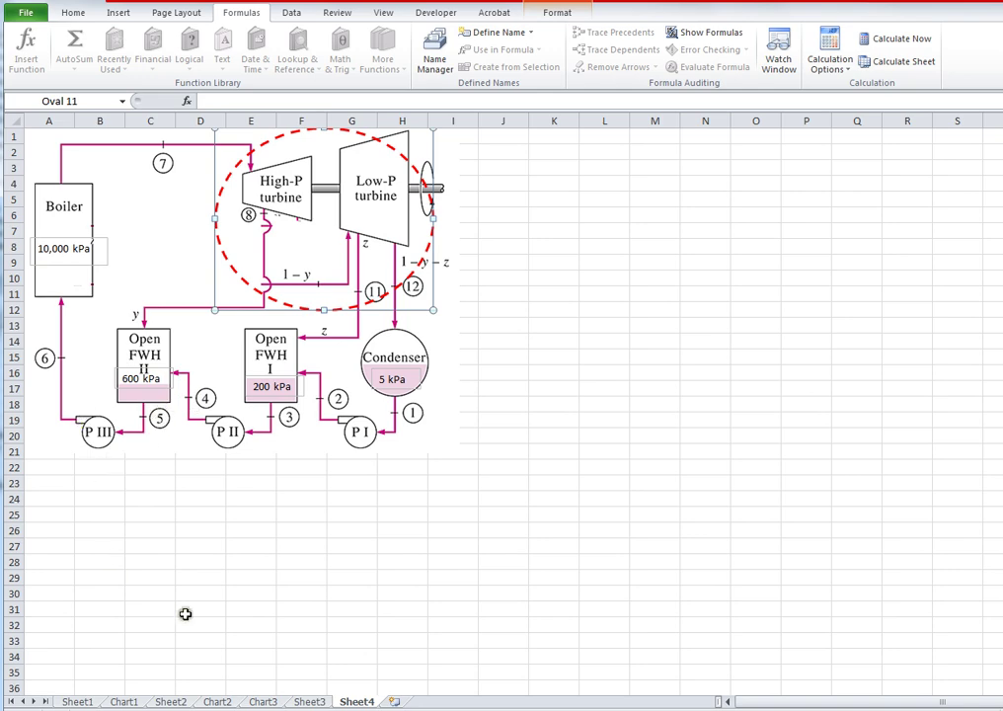
pyautogui.click(308, 701)
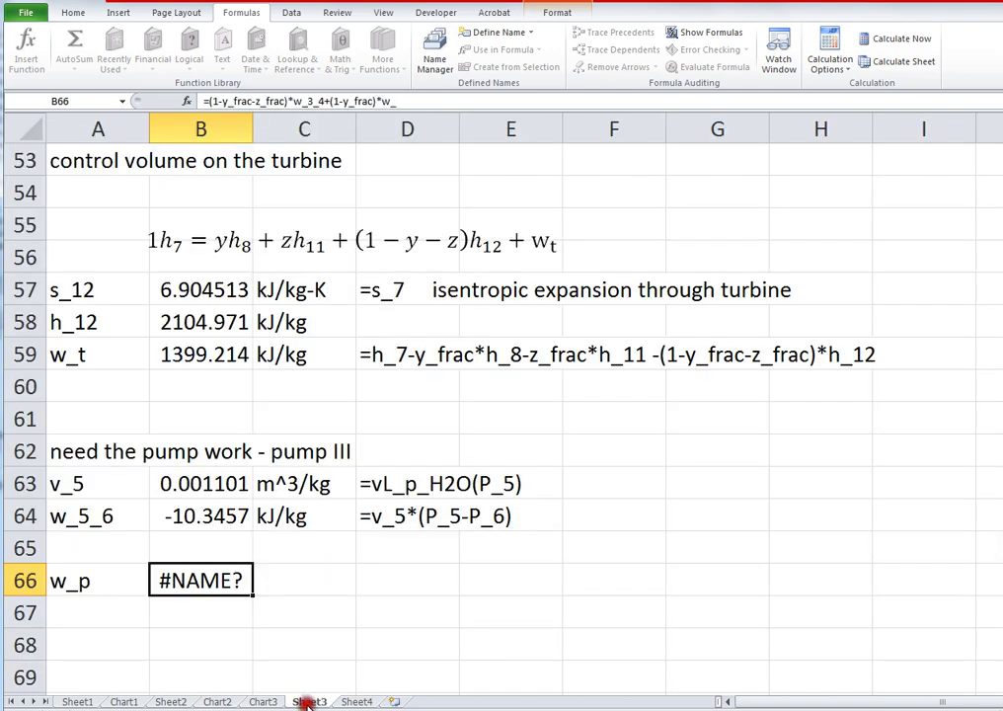
pyautogui.doubleClick(193, 583)
pyautogui.press('Left')
pyautogui.press('Left')
pyautogui.press('Left')
pyautogui.press('Left')
pyautogui.press('Left')
pyautogui.press('Left')
pyautogui.press('Left')
pyautogui.press('Left')
pyautogui.press('Left')
pyautogui.press('Left')
pyautogui.press('Left')
pyautogui.press('Left')
pyautogui.press('Left')
pyautogui.press('Left')
pyautogui.press('Left')
pyautogui.press('Left')
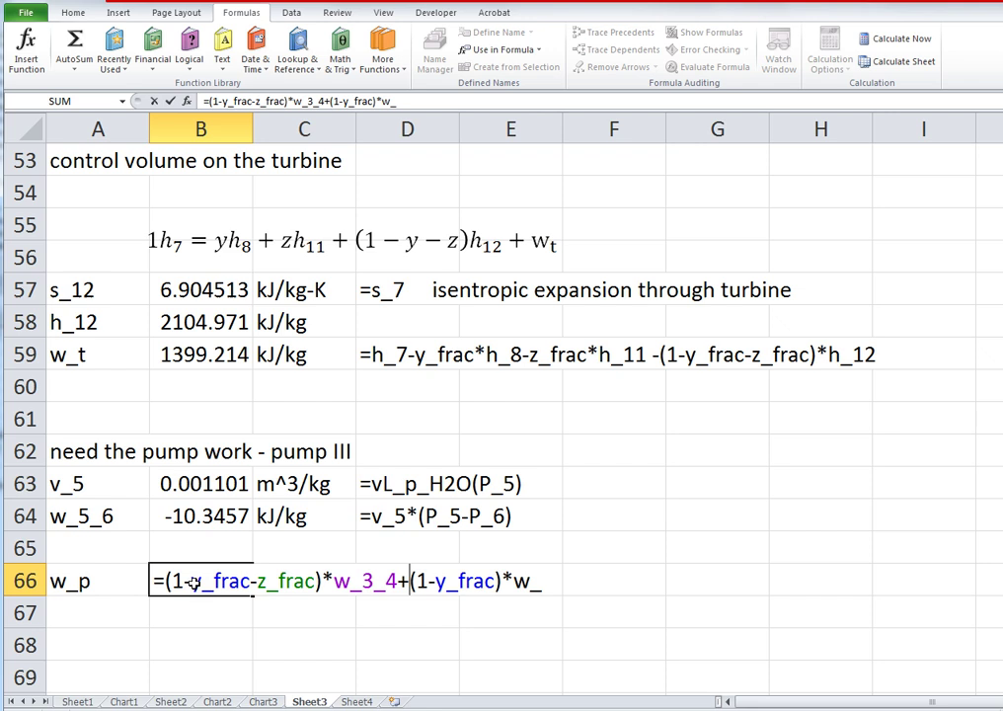
pyautogui.press('BackSpace')
pyautogui.write('1')
pyautogui.press('Right')
pyautogui.press('Right')
pyautogui.press('BackSpace')
pyautogui.write('2')
pyautogui.press('Right')
pyautogui.press('Right')
pyautogui.press('Right')
pyautogui.press('Right')
pyautogui.press('Right')
pyautogui.press('Right')
pyautogui.press('Right')
pyautogui.press('Right')
pyautogui.press('Right')
pyautogui.press('Right')
pyautogui.press('Right')
pyautogui.press('Right')
pyautogui.press('Right')
pyautogui.write('3_4')
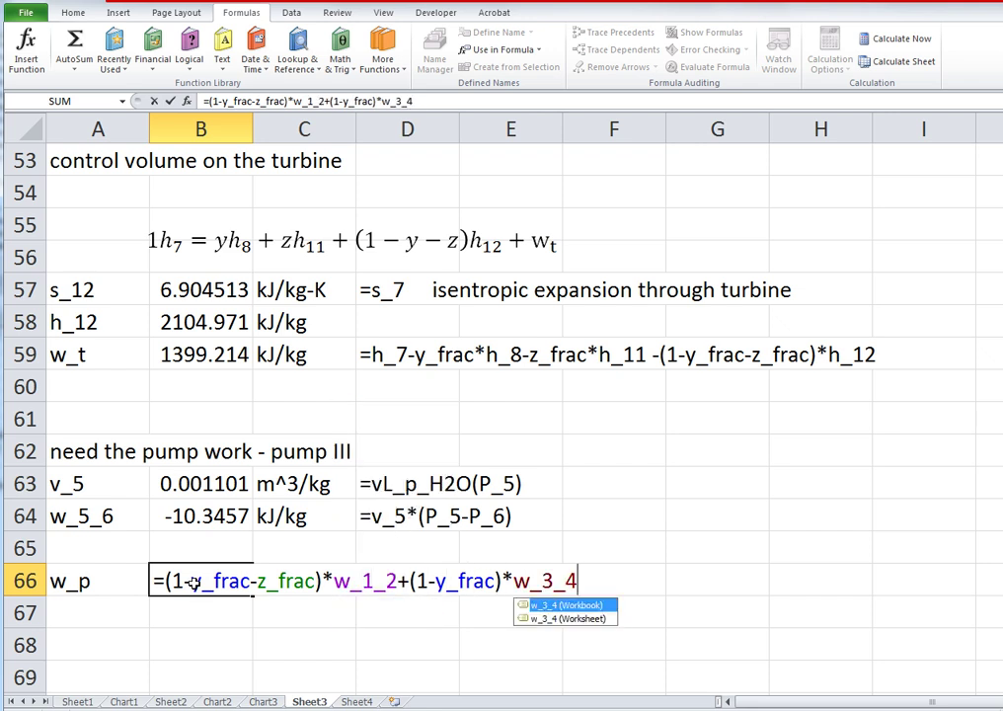
pyautogui.write('+1*(')
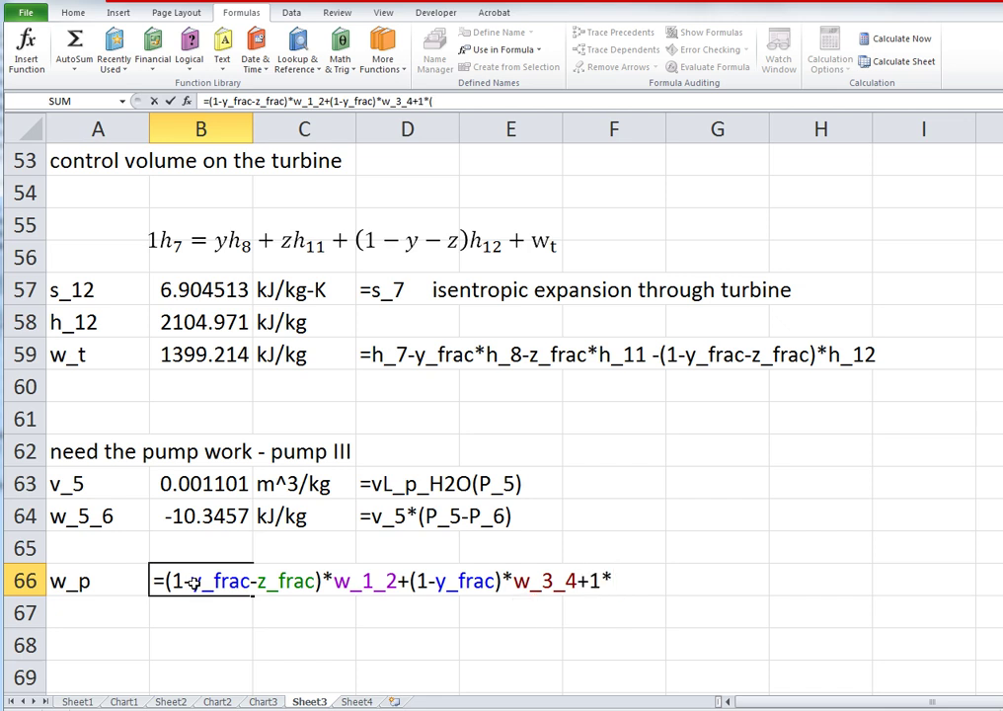
pyautogui.press('BackSpace')
pyautogui.write('w_5')
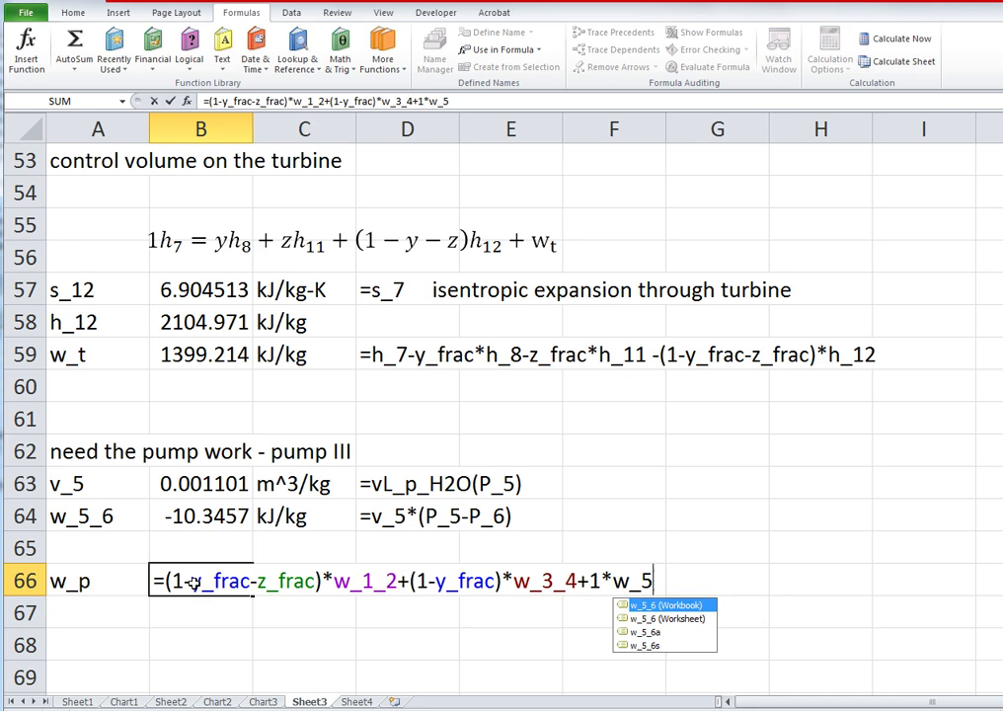
pyautogui.write('_6)')
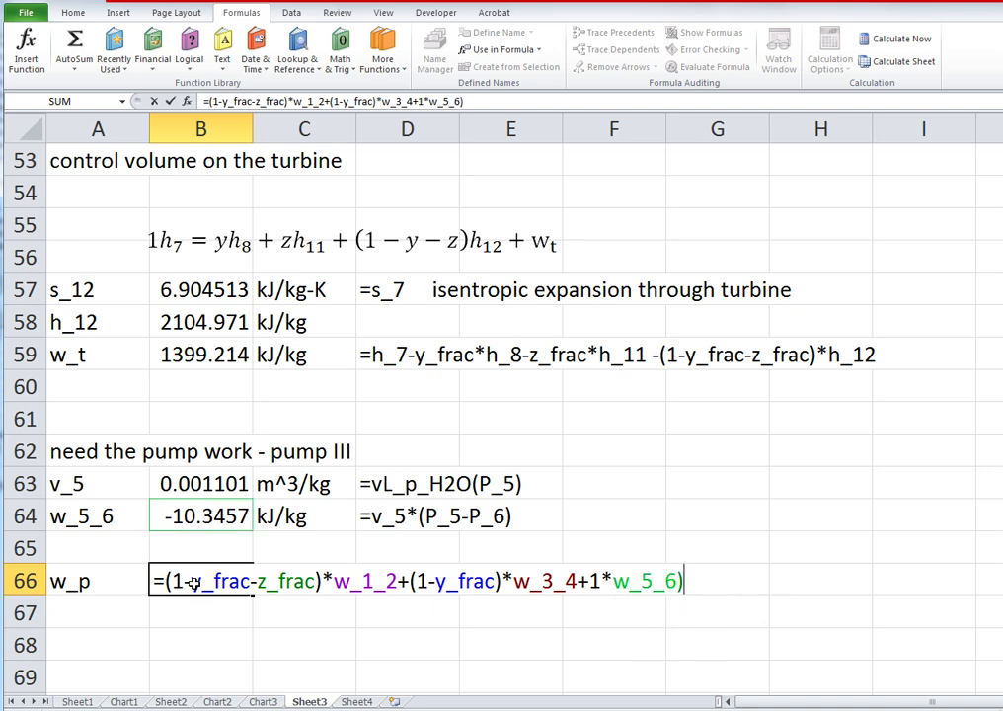
pyautogui.press('Return')
pyautogui.press('Return')
pyautogui.doubleClick(193, 582)
pyautogui.press('Return')
# Note w_p's full formula as text in D66.
pyautogui.scroll(-1, 222, 604)
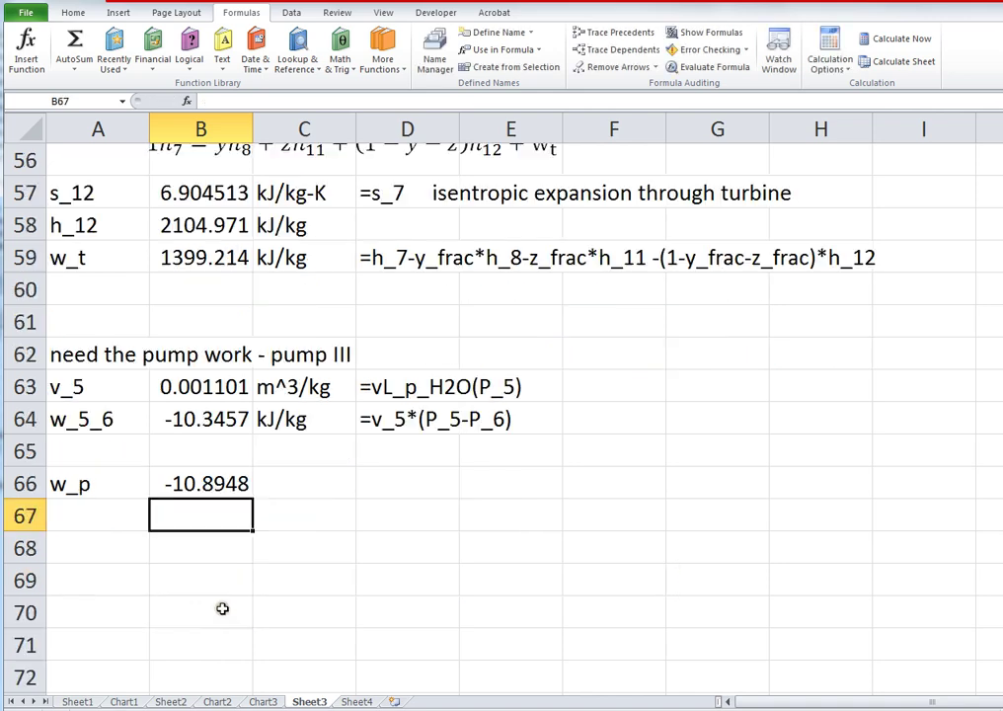
pyautogui.click(198, 473)
pyautogui.doubleClick(229, 483)
pyautogui.hotkey('shift', 'Home')
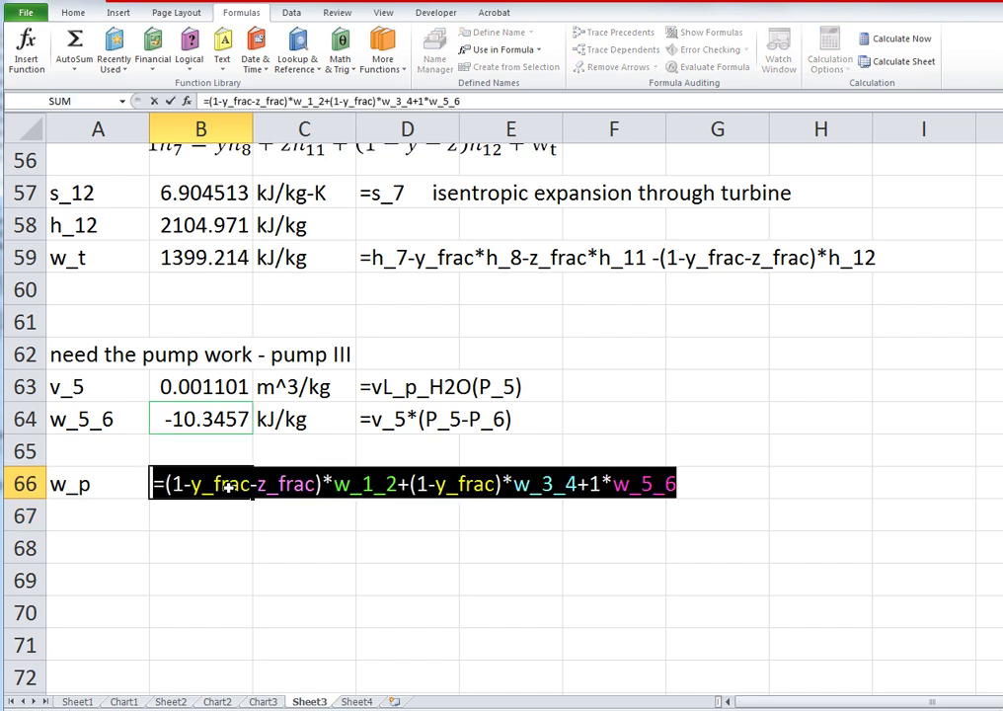
pyautogui.hotkey('ctrl', 'c')
pyautogui.press('Escape')
pyautogui.press('Right')
pyautogui.press('Right')
pyautogui.write("'")
pyautogui.hotkey('ctrl', 'v')
pyautogui.press('Return')
pyautogui.press('Up')
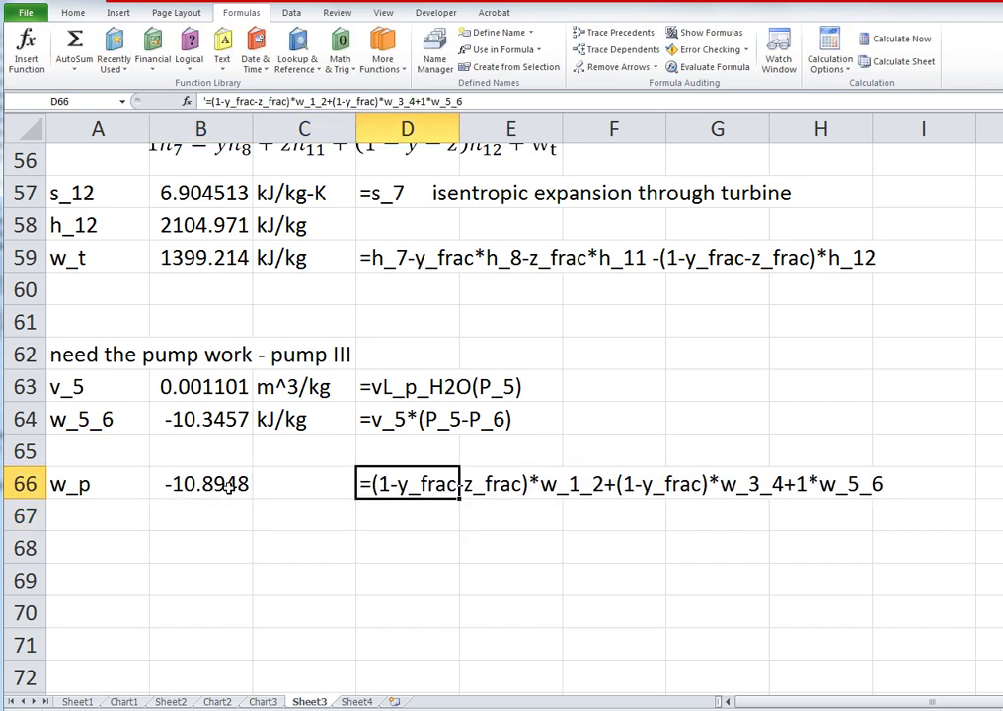
# Copy the kJ/kg unit from C64 to C66 for w_p.
pyautogui.press('Left')
pyautogui.press('Up')
pyautogui.press('Up')
pyautogui.hotkey('ctrl', 'c')
pyautogui.press('Down')
pyautogui.press('Down')
pyautogui.hotkey('ctrl', 'v')
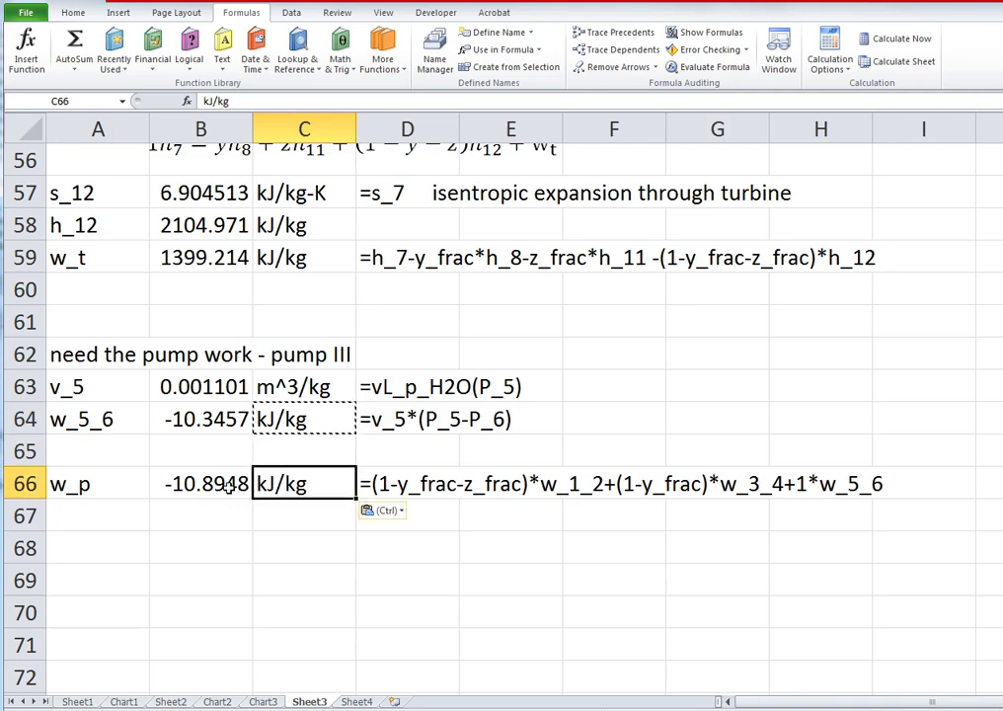
pyautogui.press('Down')
pyautogui.press('Down')
pyautogui.press('Left')
pyautogui.press('Left')
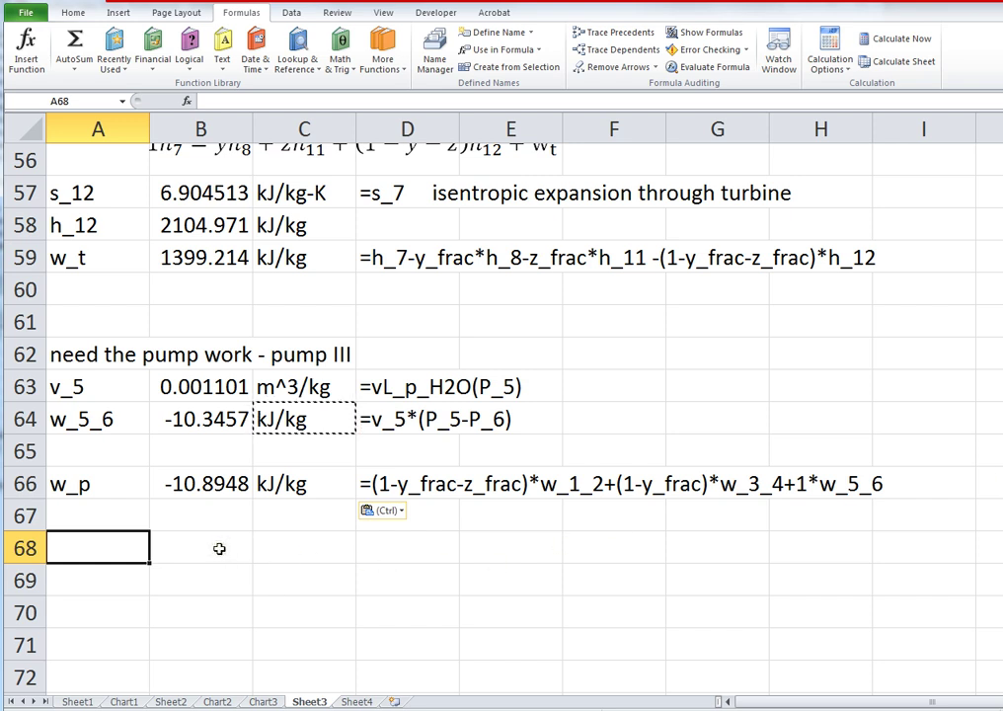
# Label row 68 w_net with =w_t+w_p, and name w_p and w_net from their left labels.
pyautogui.write('w_net')
pyautogui.press('Tab')
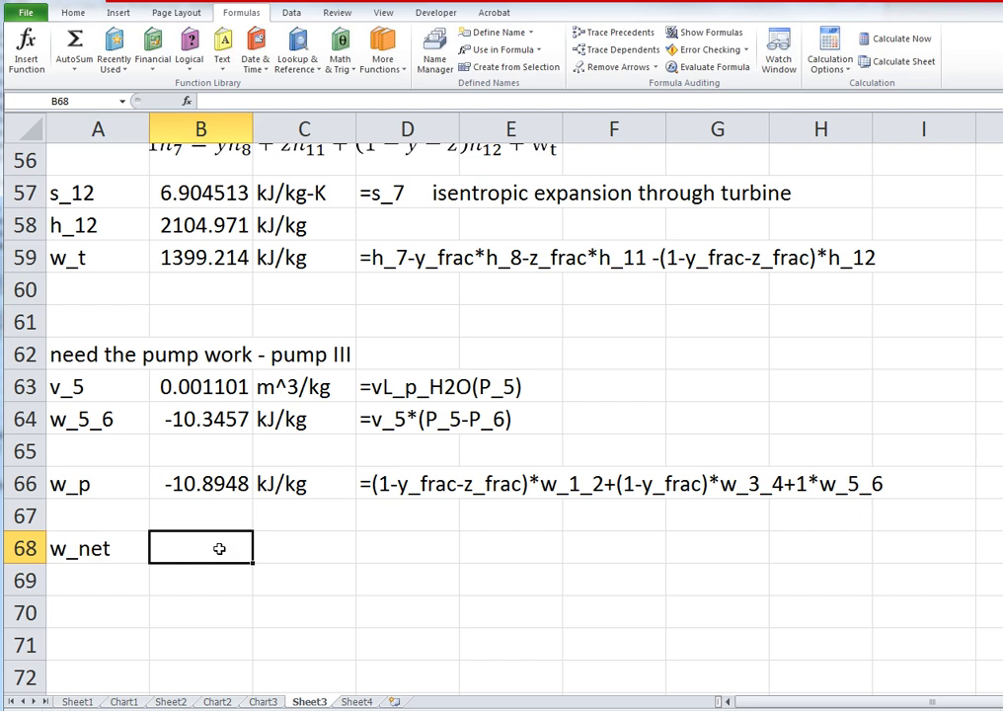
pyautogui.write('=w_t')
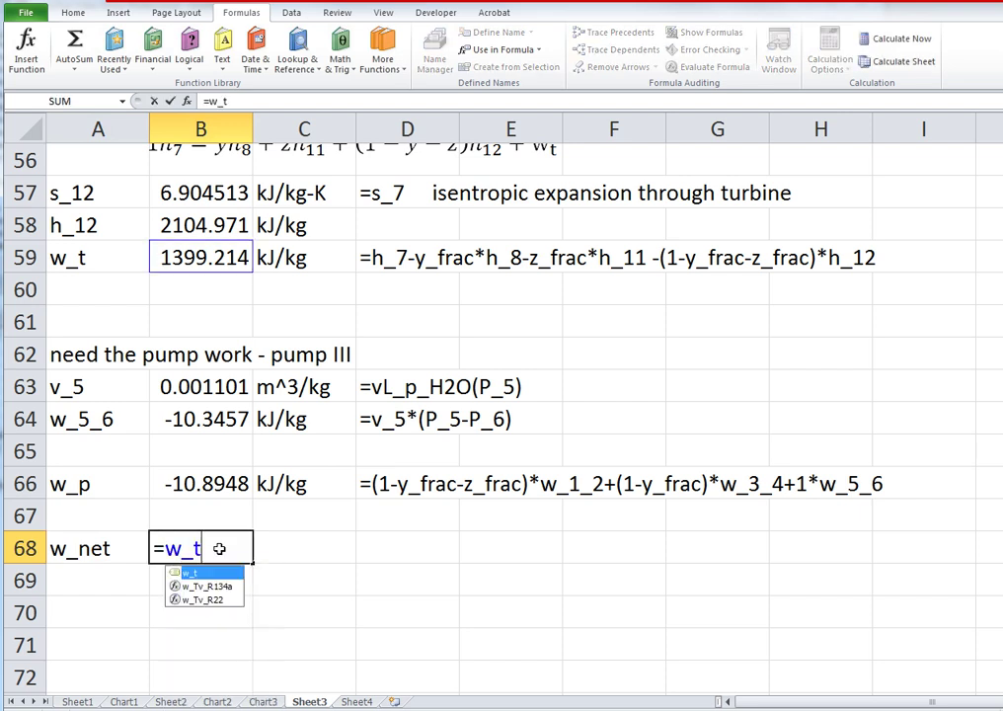
pyautogui.write('+w_p')
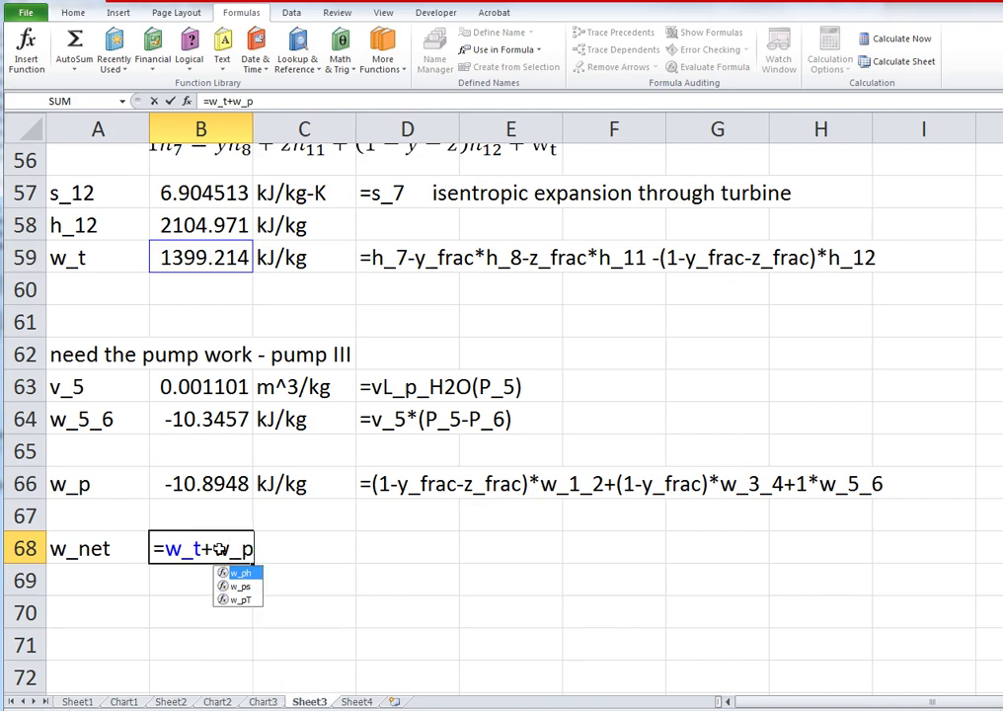
pyautogui.press('Return')
pyautogui.click(219, 549)
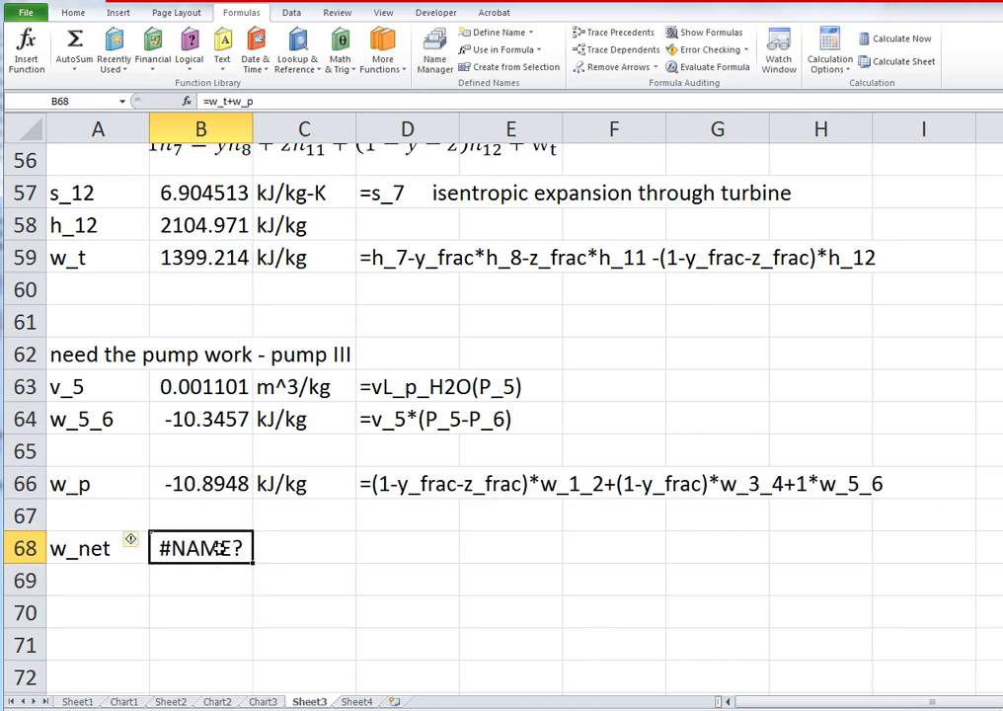
pyautogui.moveTo(219, 549); pyautogui.dragTo(89, 483)
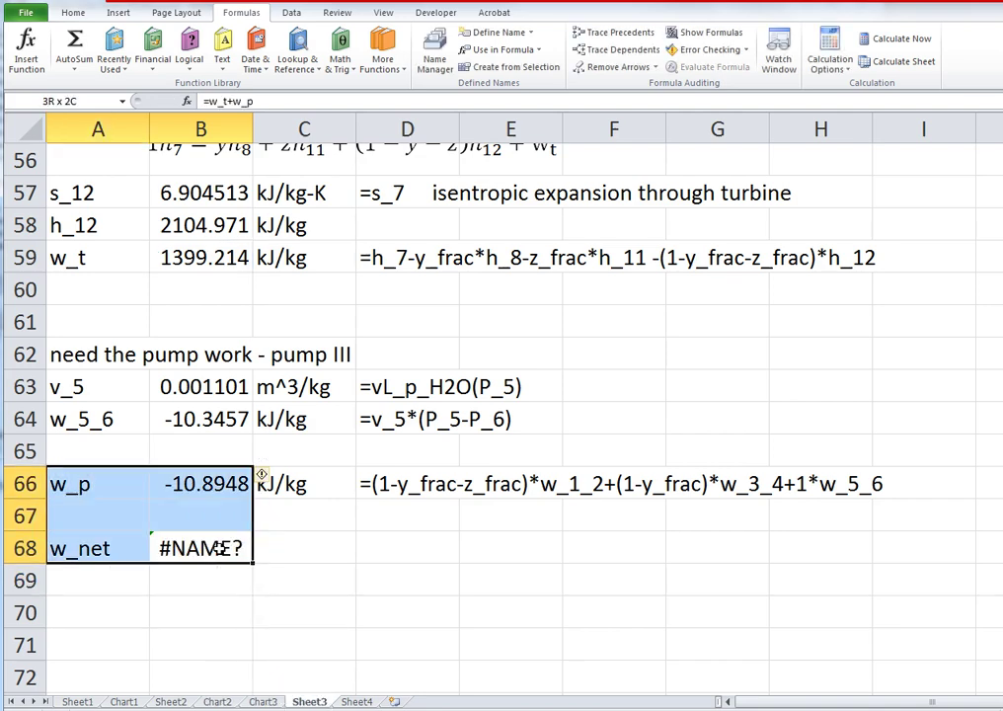
pyautogui.click(489, 67)
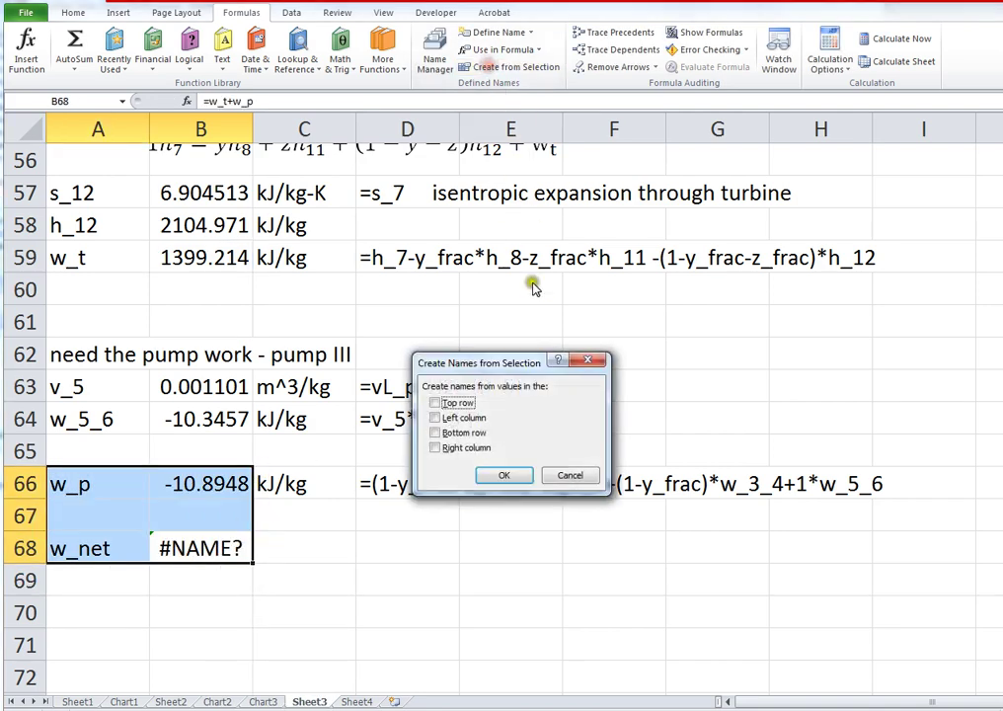
pyautogui.click(497, 476)
pyautogui.press('Down')
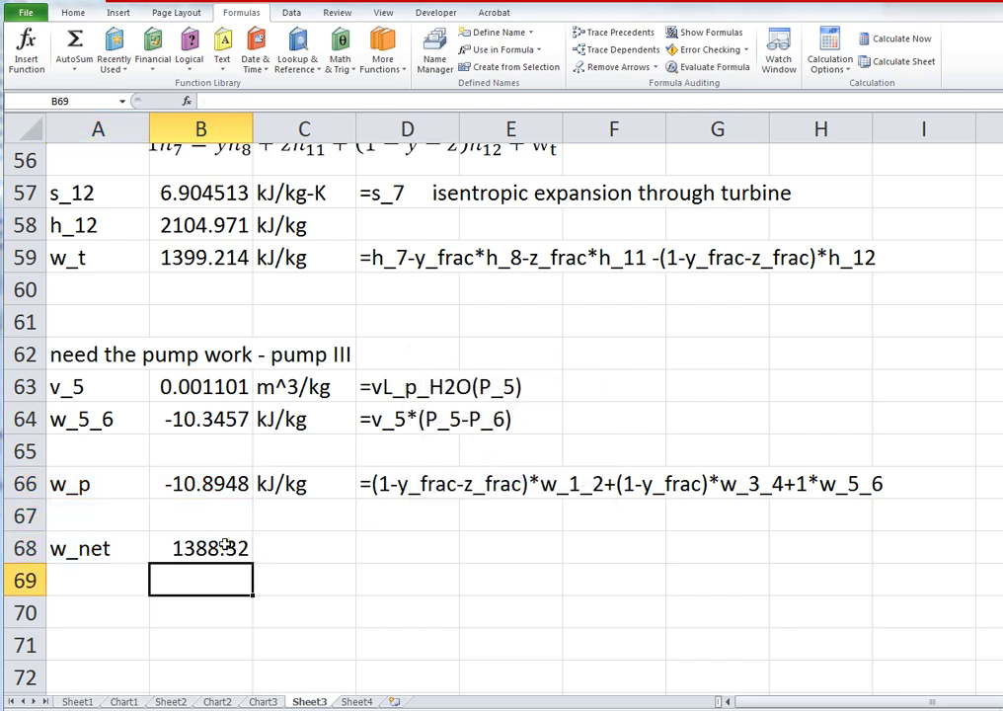
# Note the formula =w_t+w_p as text in D68.
pyautogui.click(225, 545)
pyautogui.doubleClick(225, 546)
pyautogui.doubleClick(225, 548)
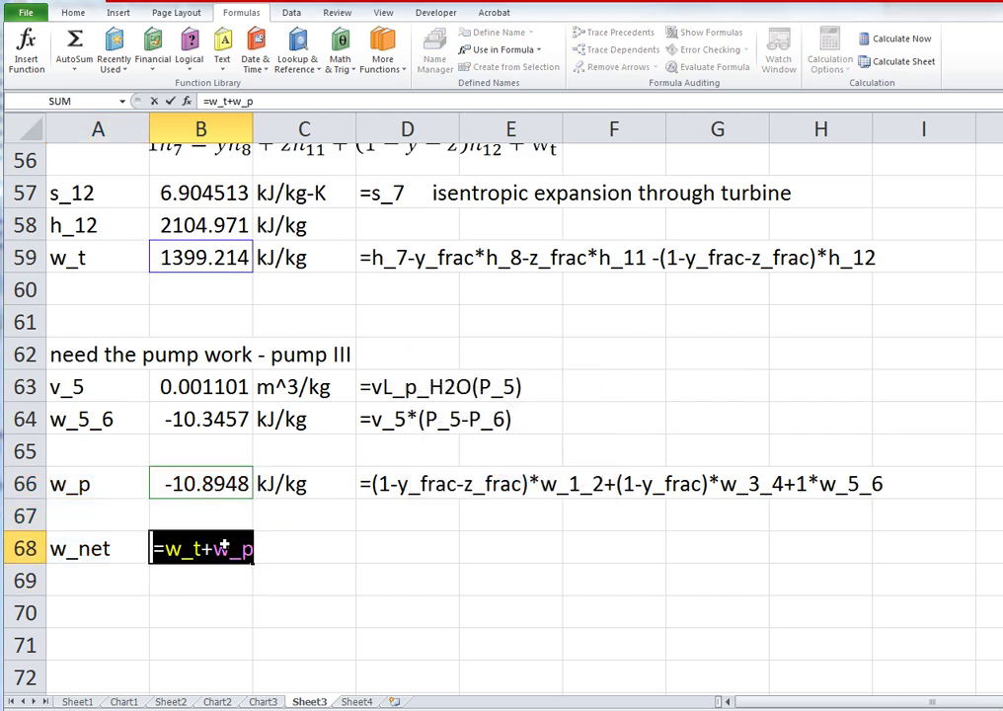
pyautogui.press('Escape')
pyautogui.press('Right')
pyautogui.press('Right')
pyautogui.write('=w_t+w_p')
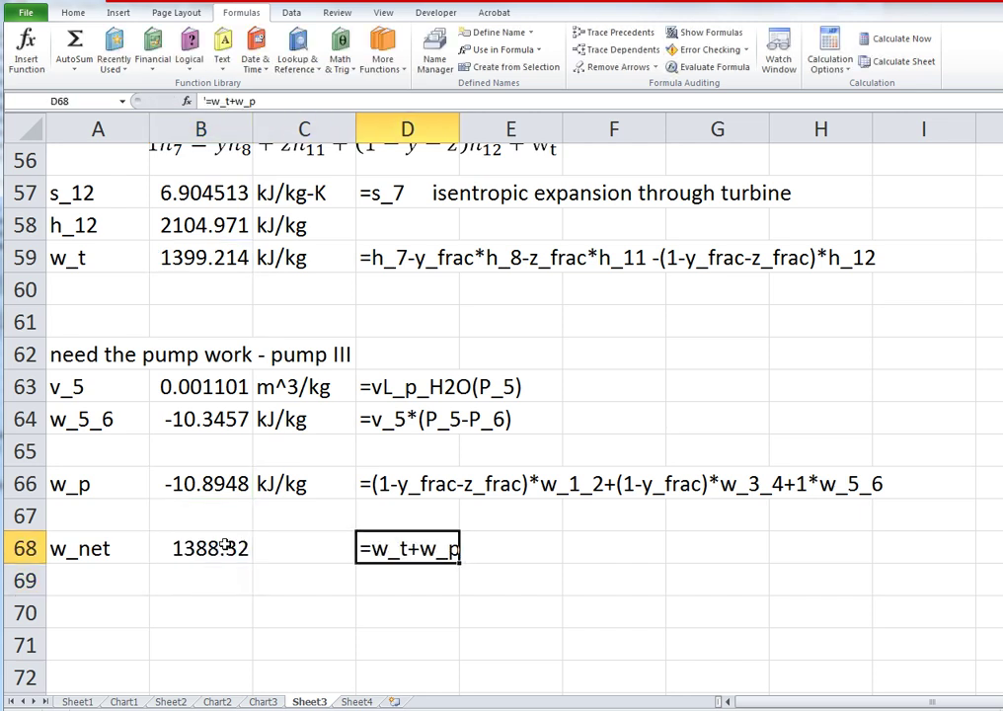
pyautogui.press('Up')
# Copy the kJ/kg unit into C68 for w_net.
pyautogui.press('Left')
pyautogui.press('Down')
pyautogui.press('Up')
pyautogui.press('Up')
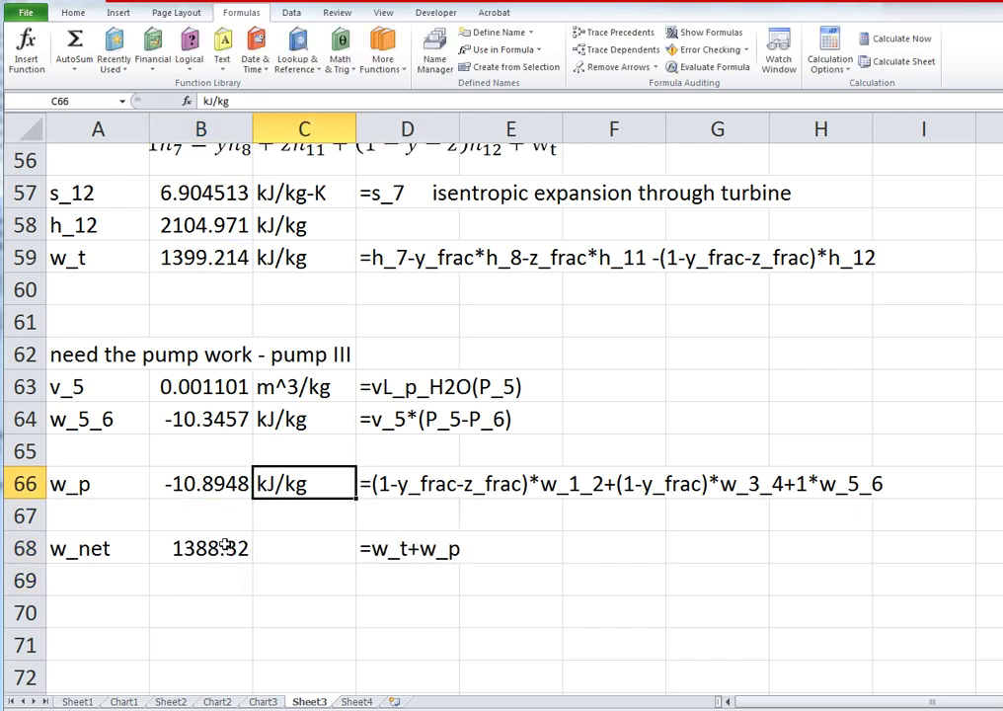
pyautogui.hotkey('ctrl', 'c')
pyautogui.press('Down')
pyautogui.press('Down')
pyautogui.hotkey('ctrl', 'v')
pyautogui.press('Down')
pyautogui.press('Left')
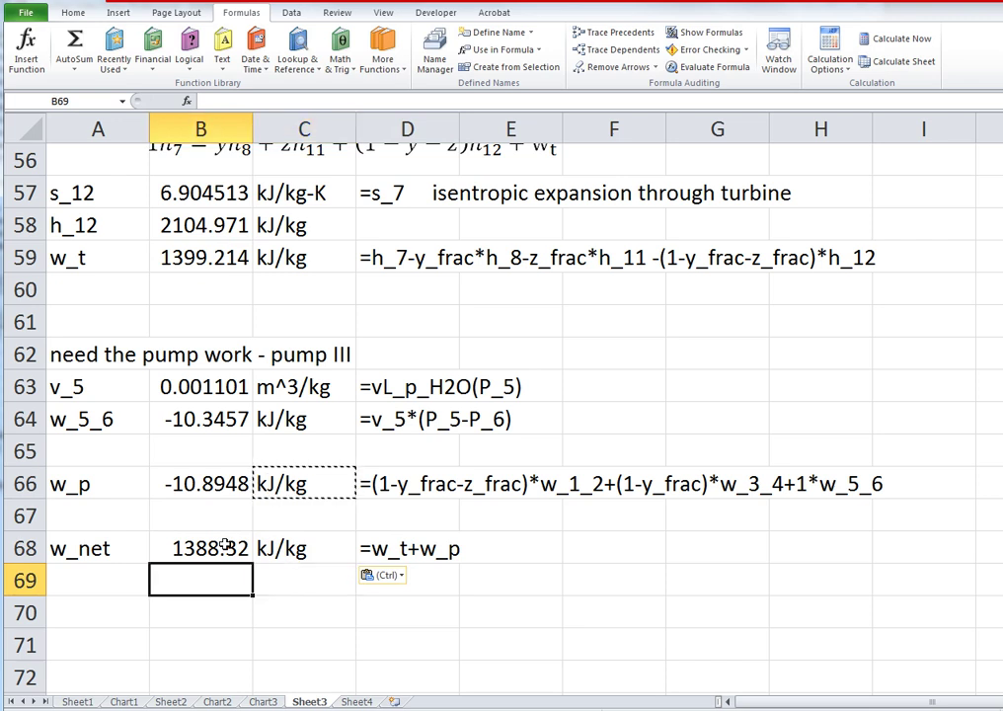
pyautogui.press('Down')
pyautogui.press('Left')
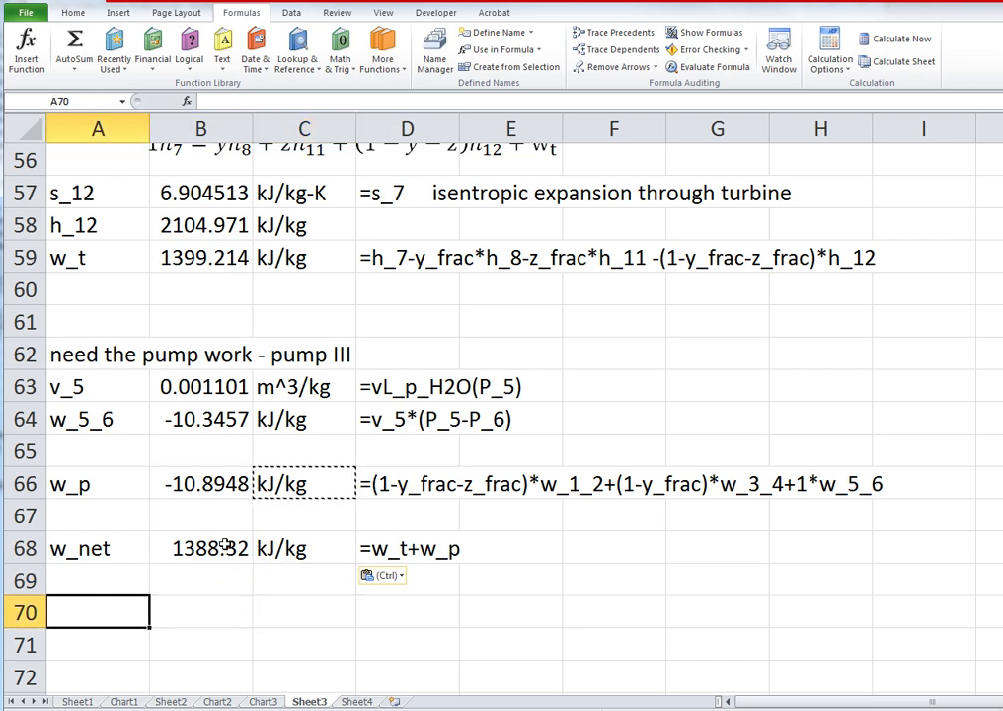
# Label A70 Wdot and enter =w_net*mdot in B70, giving 30543.03.
pyautogui.write('W')
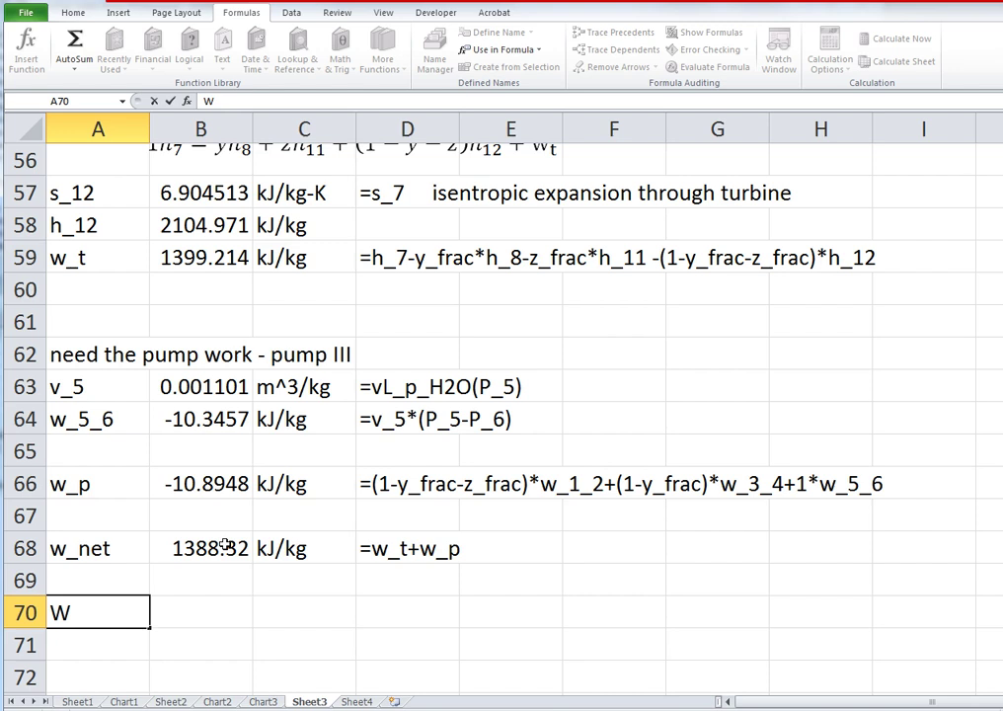
pyautogui.write('dot')
pyautogui.press('Tab')
pyautogui.write('=')
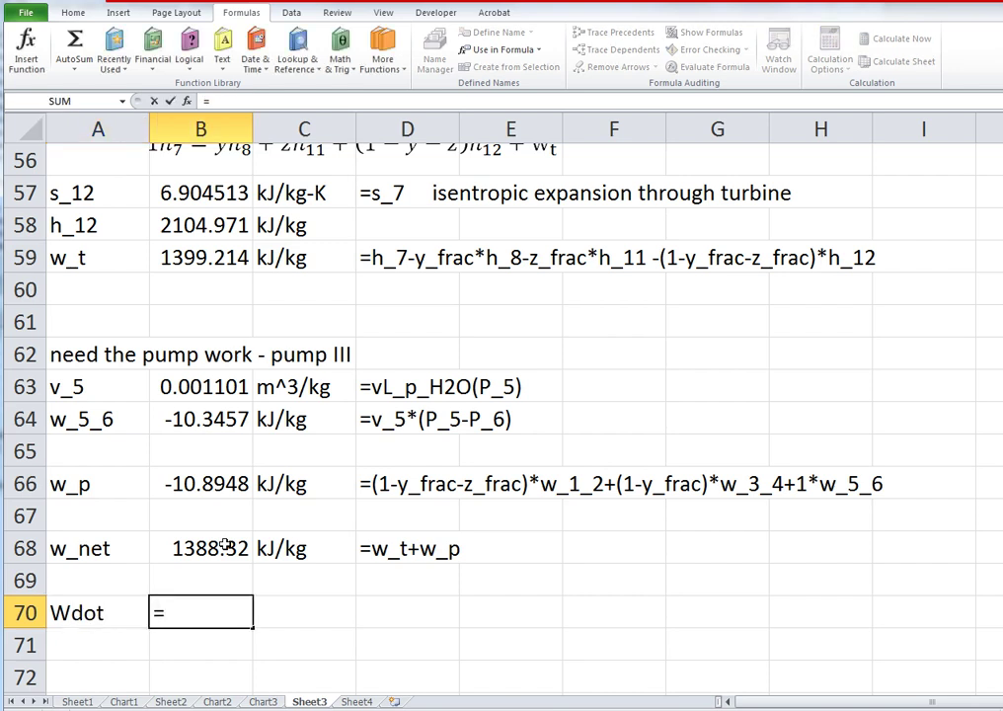
pyautogui.write('w_net&')
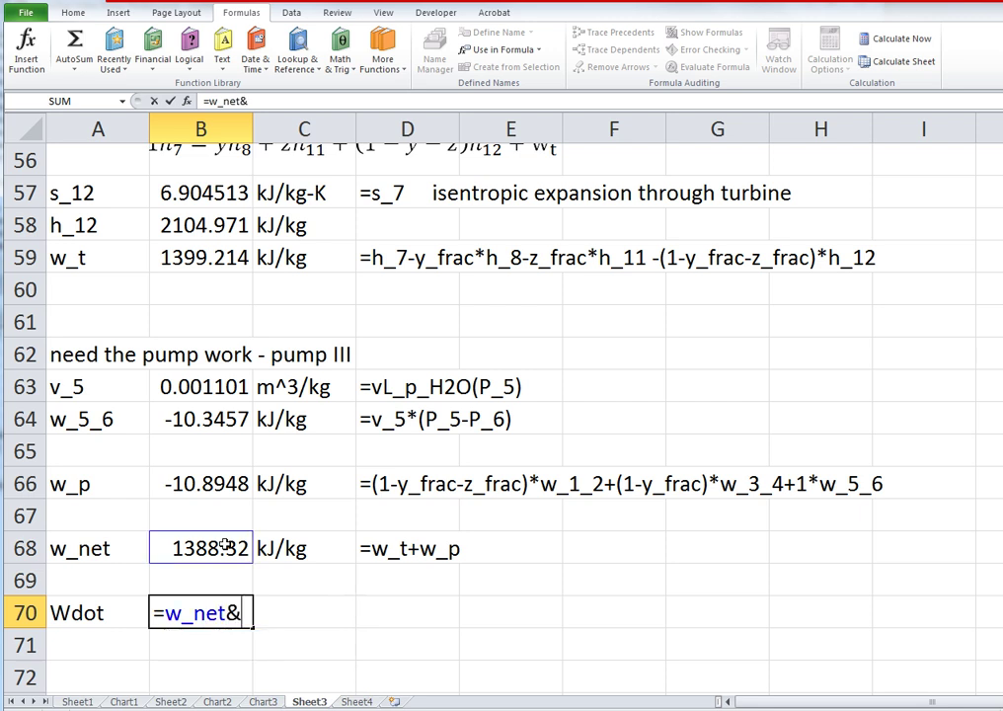
pyautogui.press('BackSpace')
pyautogui.write('*md')
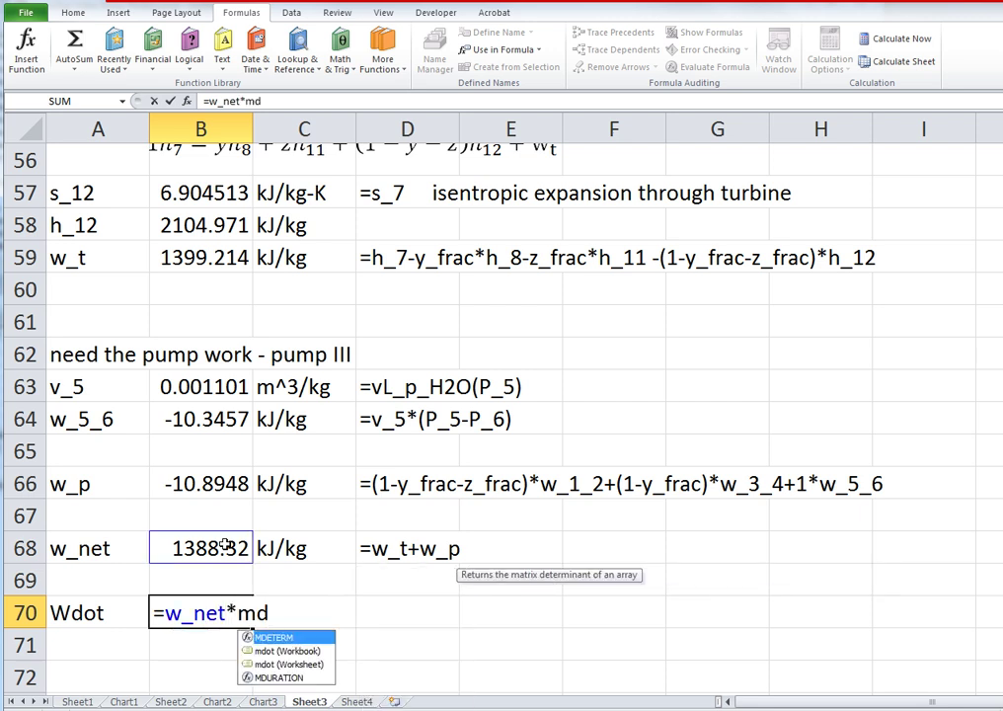
pyautogui.write('ot')
pyautogui.hotkey('ctrl', 'Return')
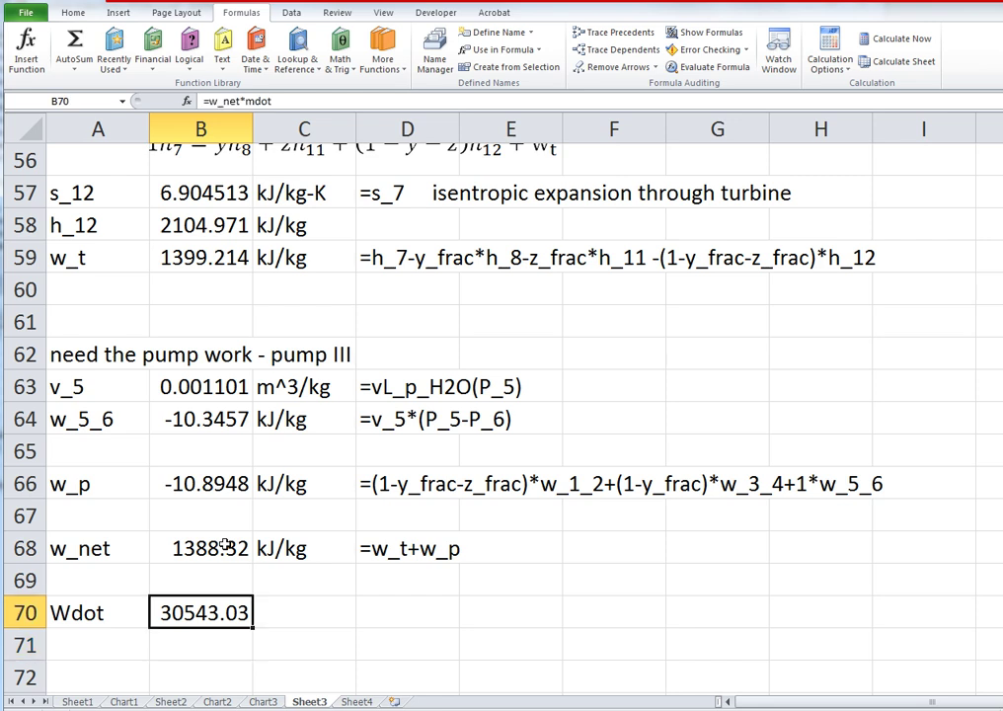
pyautogui.press('F2')
pyautogui.press('Return')
# Note the power formula =w_net*mdot as text in D70.
pyautogui.press('Up')
pyautogui.press('Right')
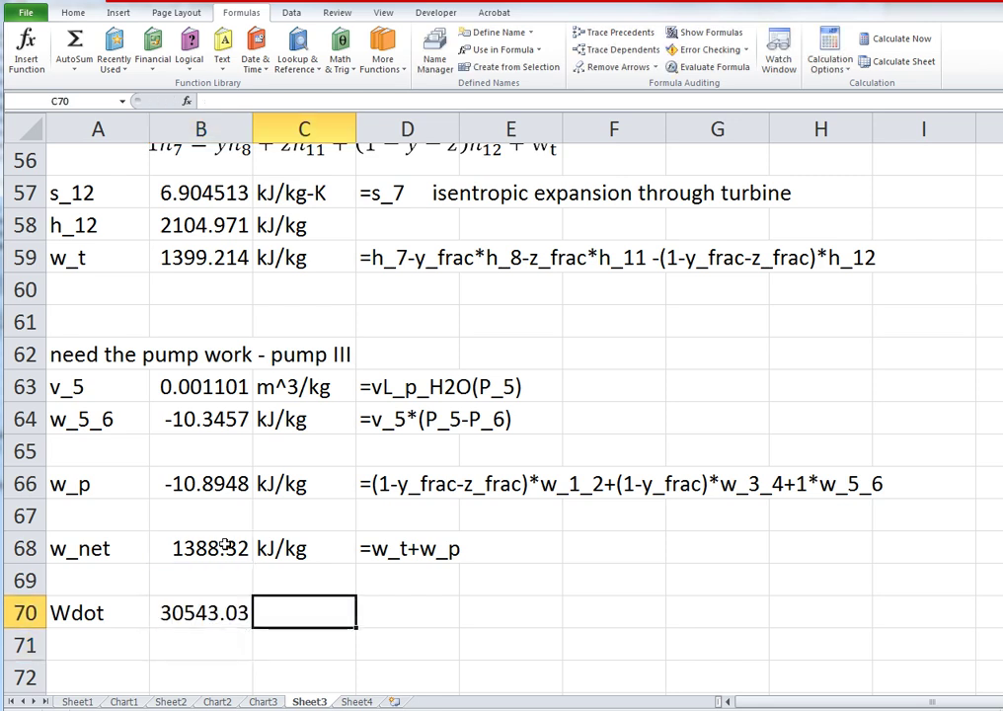
pyautogui.press('Right')
pyautogui.press('F2')
pyautogui.write("'")
pyautogui.hotkey('ctrl', 'v')
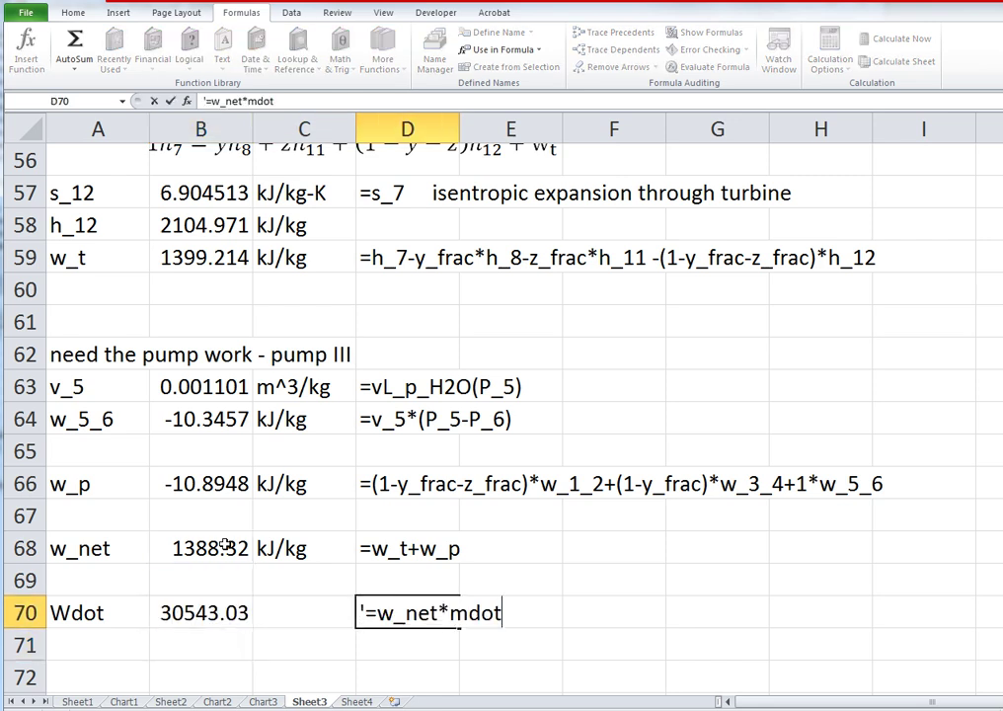
pyautogui.press('Return')
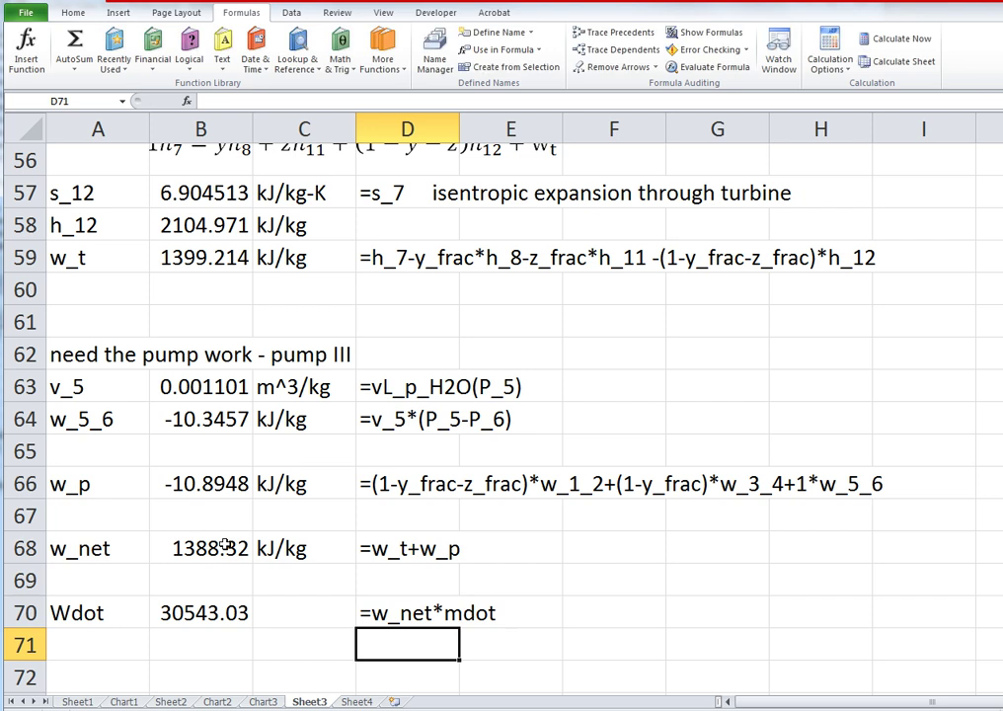
# Give Wdot the unit kW in C70.
pyautogui.press('Up')
pyautogui.press('Left')
pyautogui.press('Left')
pyautogui.press('Right')
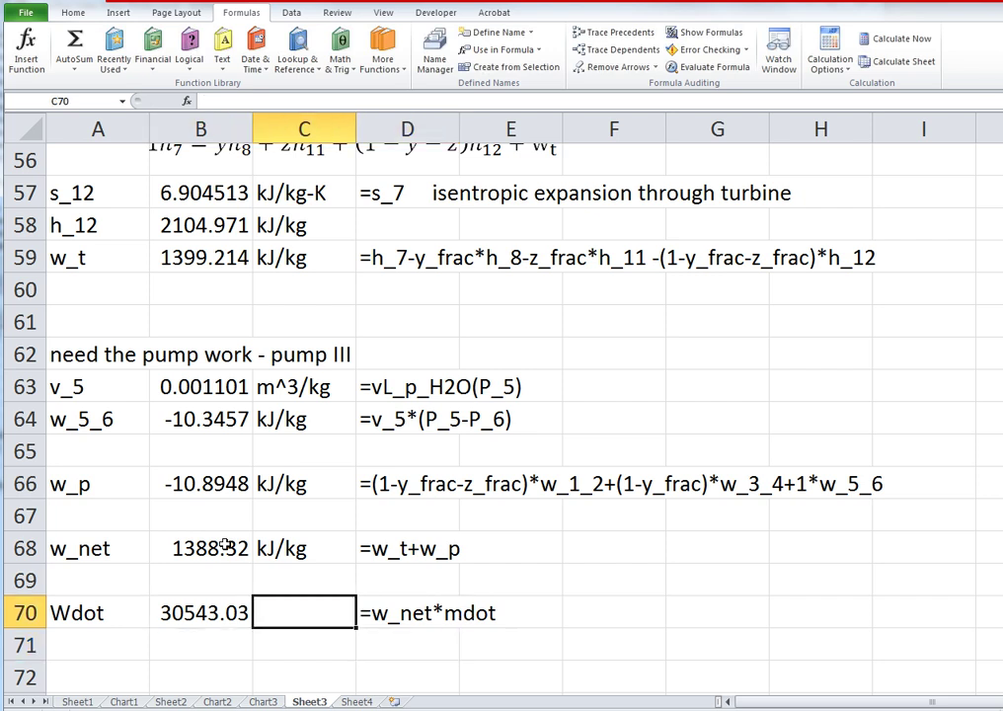
pyautogui.write('kW')
pyautogui.press('Return')
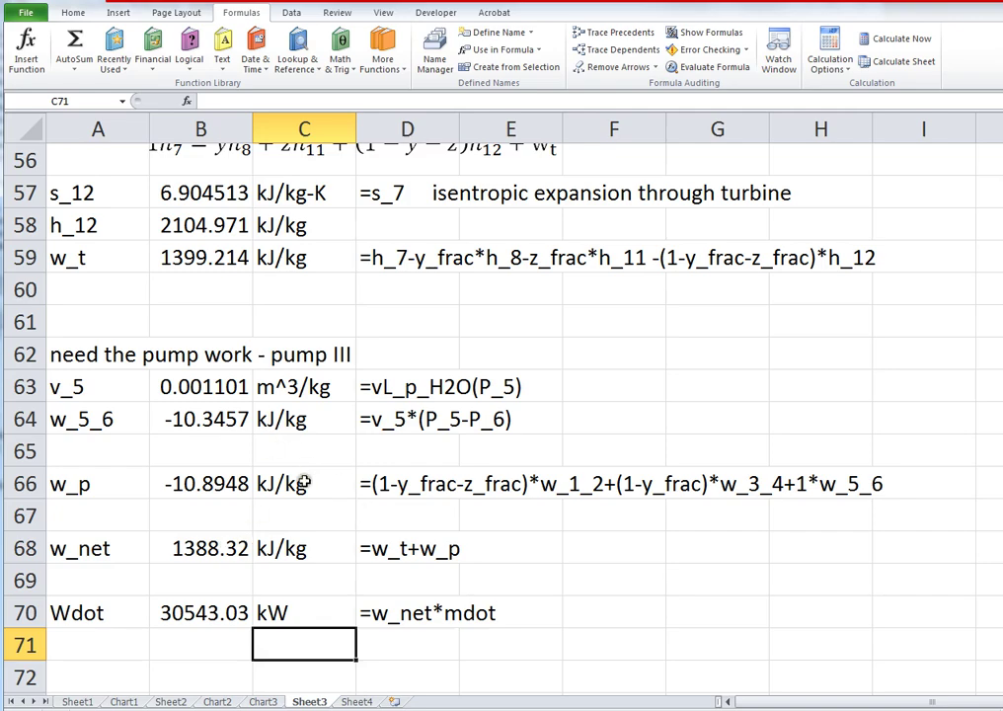
pyautogui.scroll(15, 299, 484)
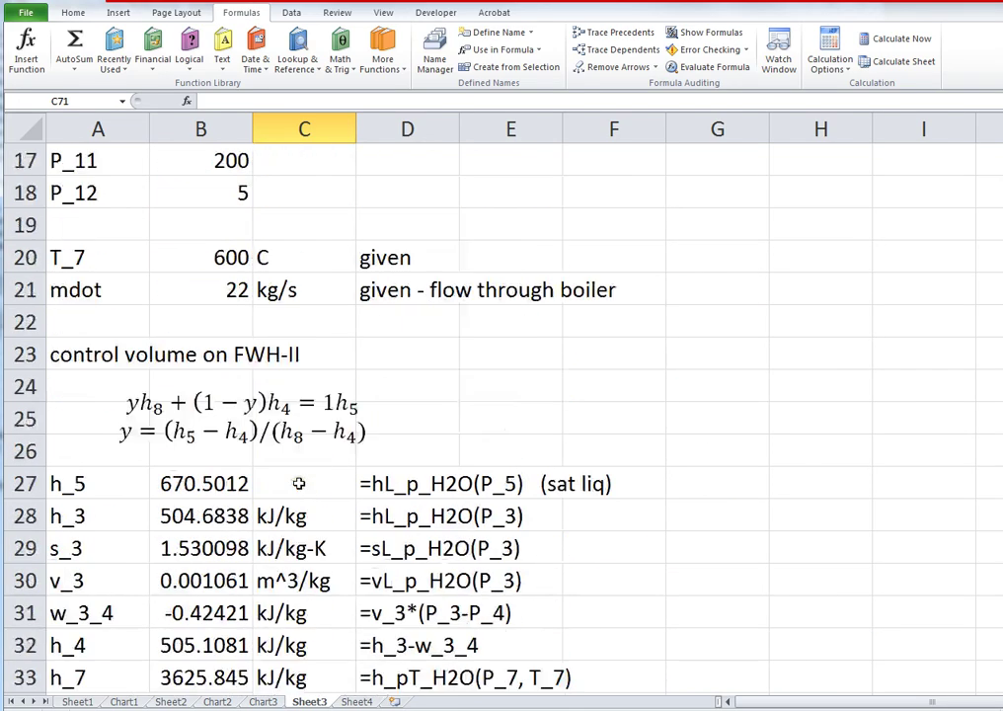
pyautogui.scroll(4, 296, 484)
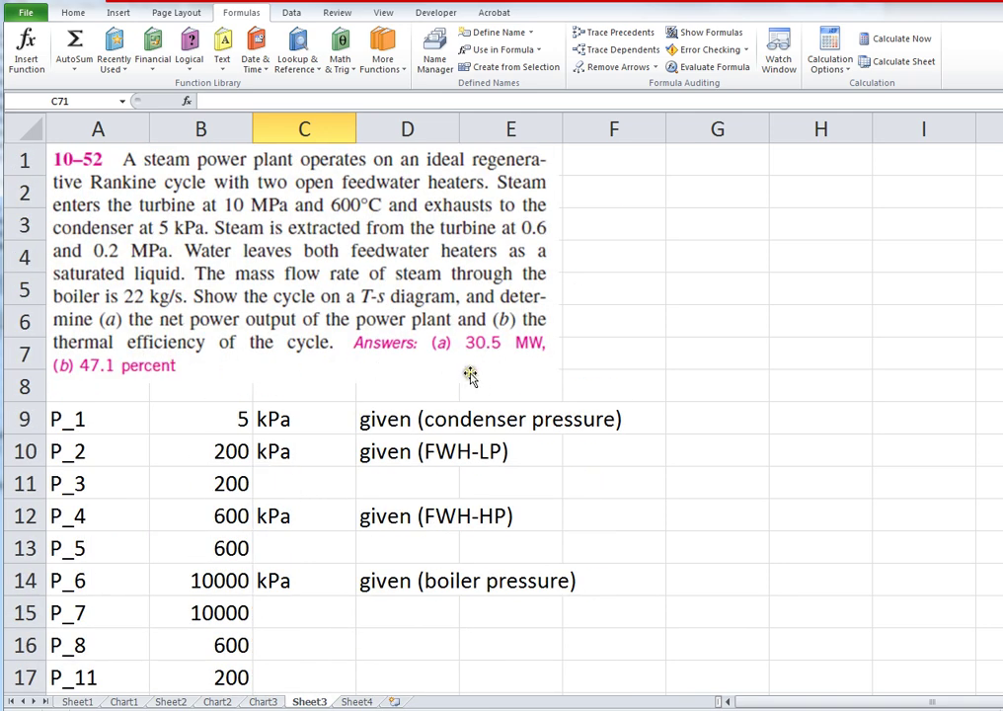
pyautogui.scroll(-14, 326, 412)
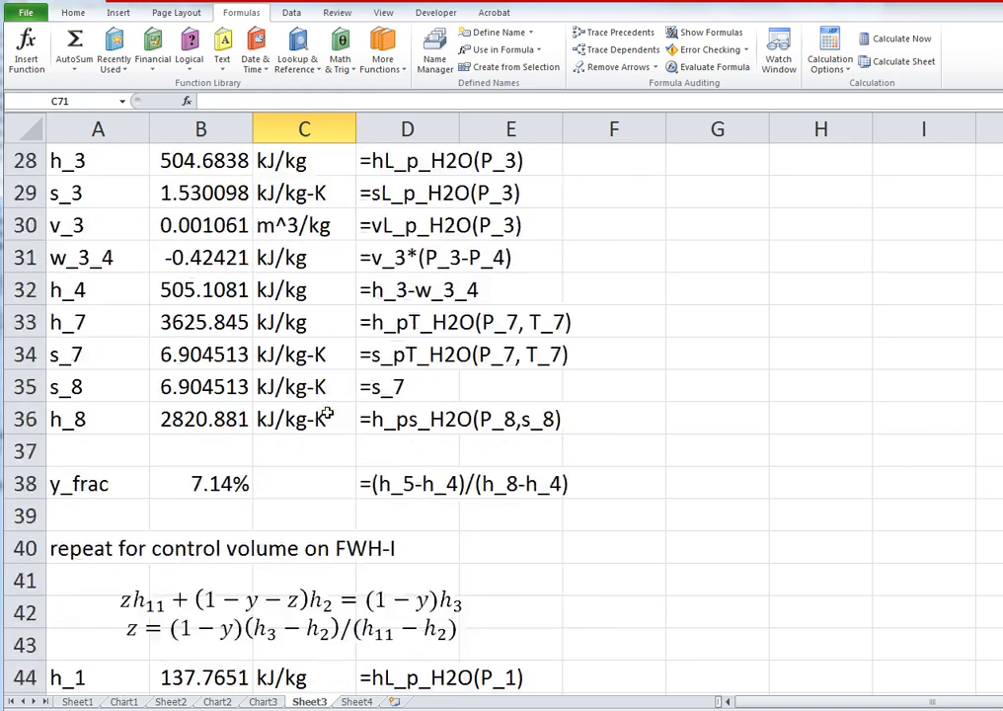
pyautogui.scroll(-8, 326, 413)
pyautogui.scroll(3, 326, 413)
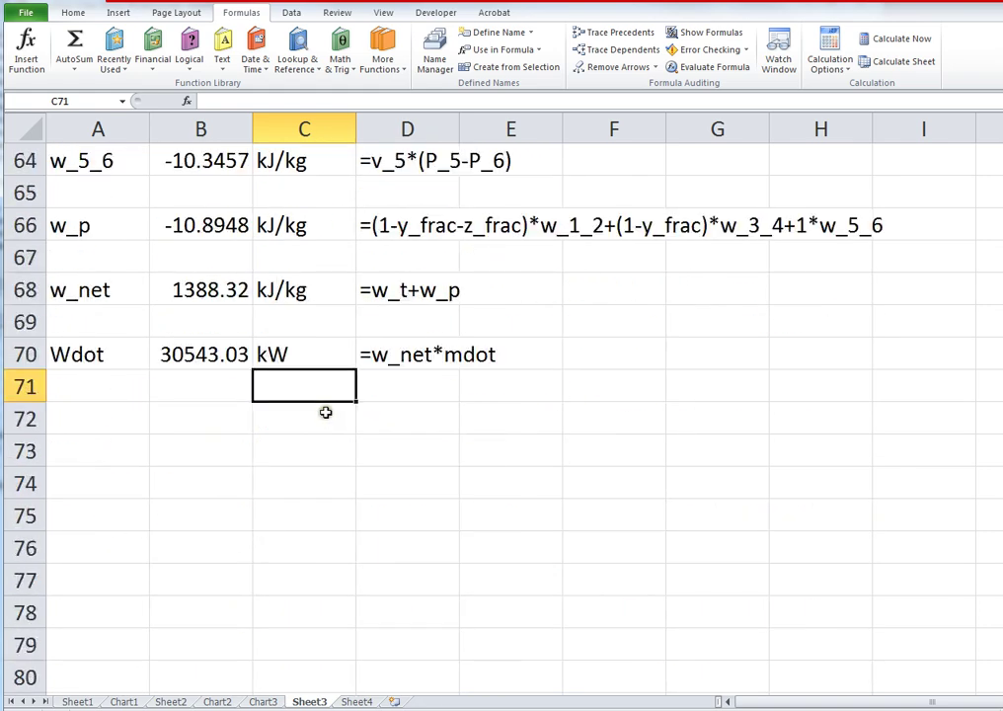